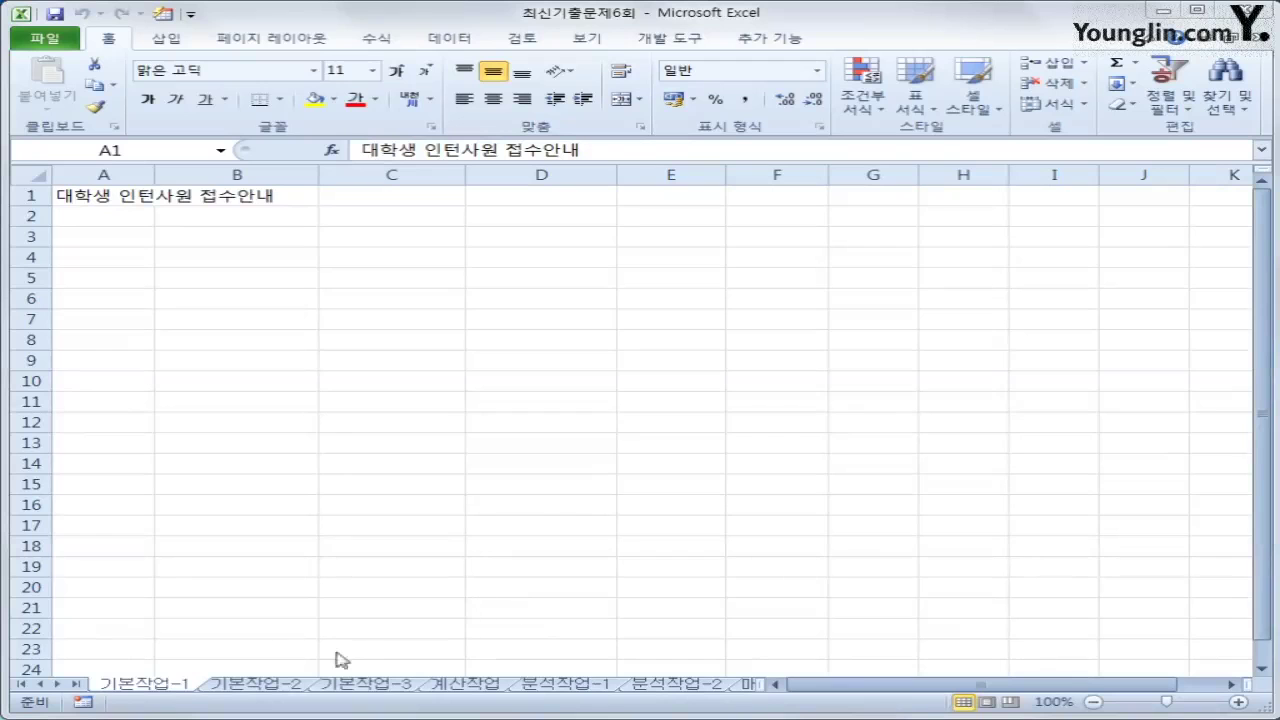
Step: On the 기본작업-2 sheet, merge and center the title across A1:G1
click(282, 689)
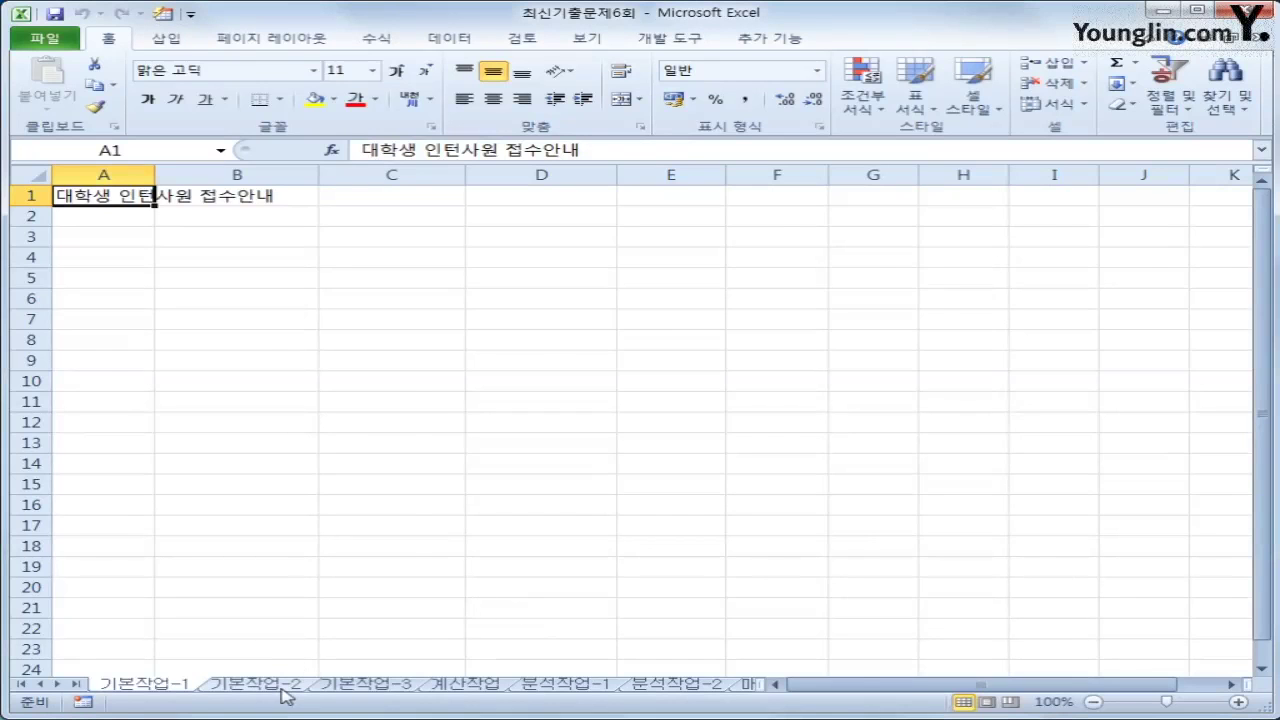
click(284, 690)
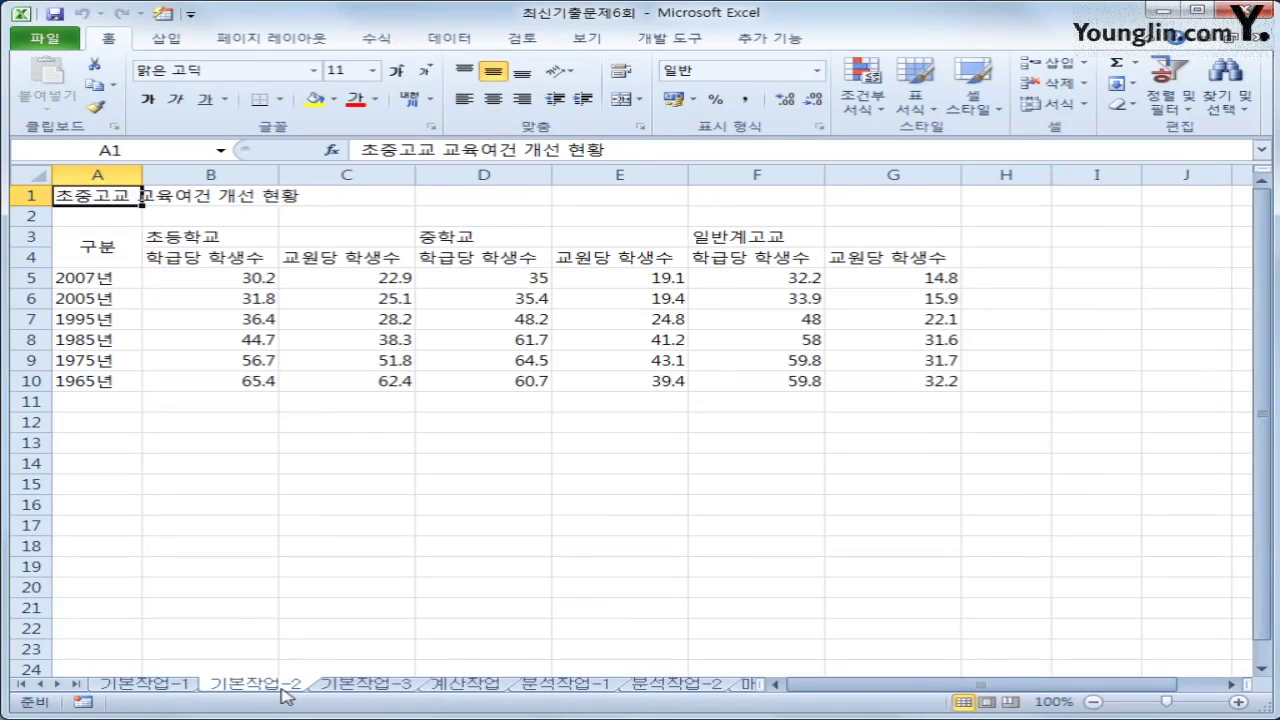
drag(105, 190, 872, 191)
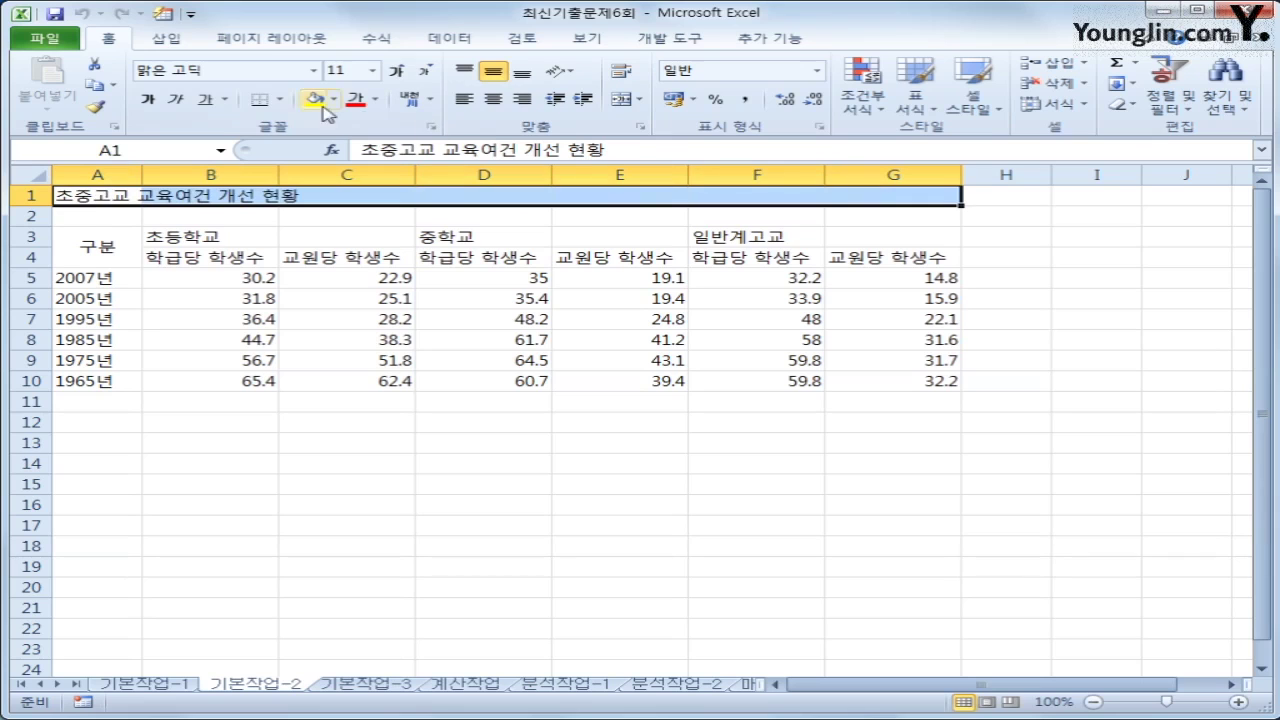
click(620, 100)
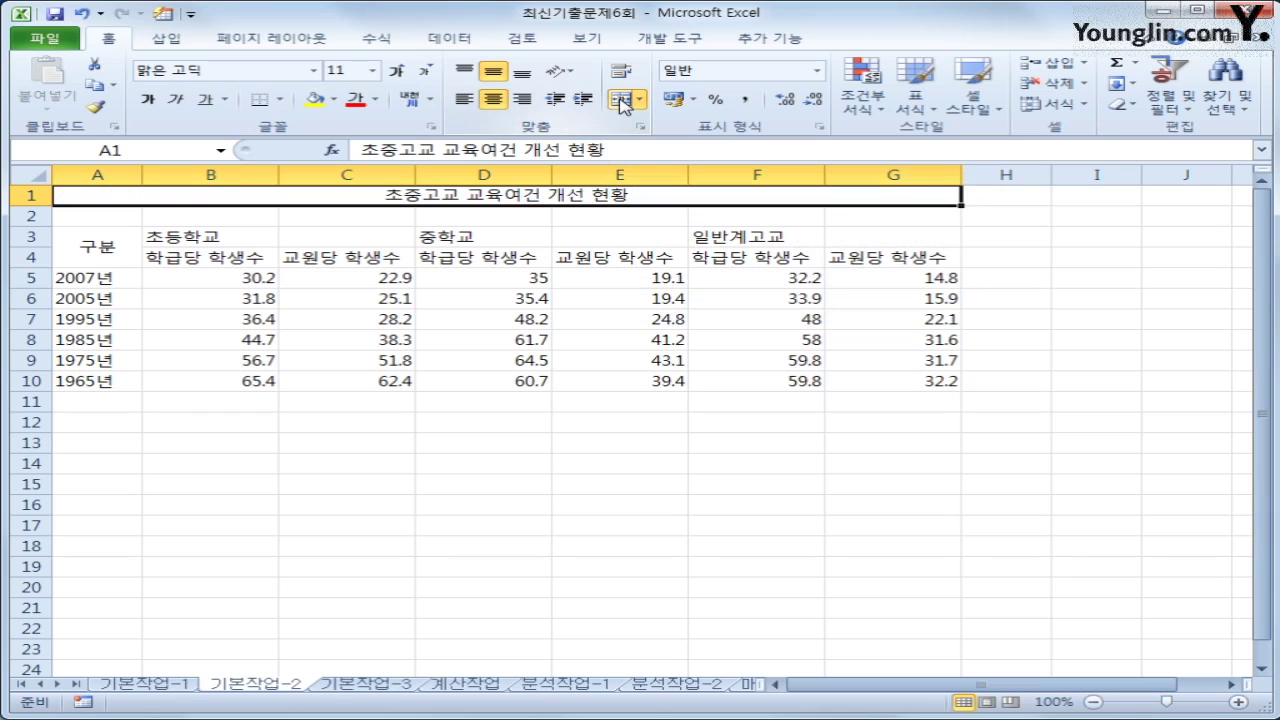
Step: Set the merged title's font to 궁서체 at size 17
click(314, 72)
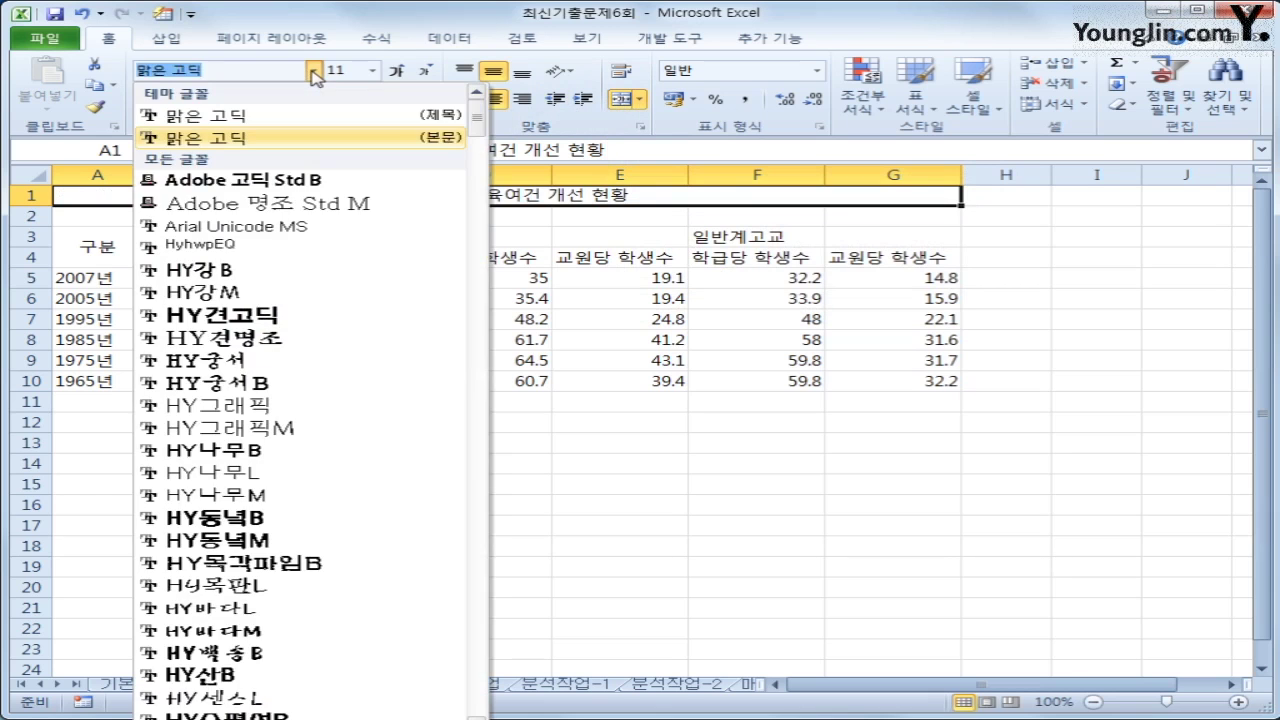
drag(478, 120, 478, 175)
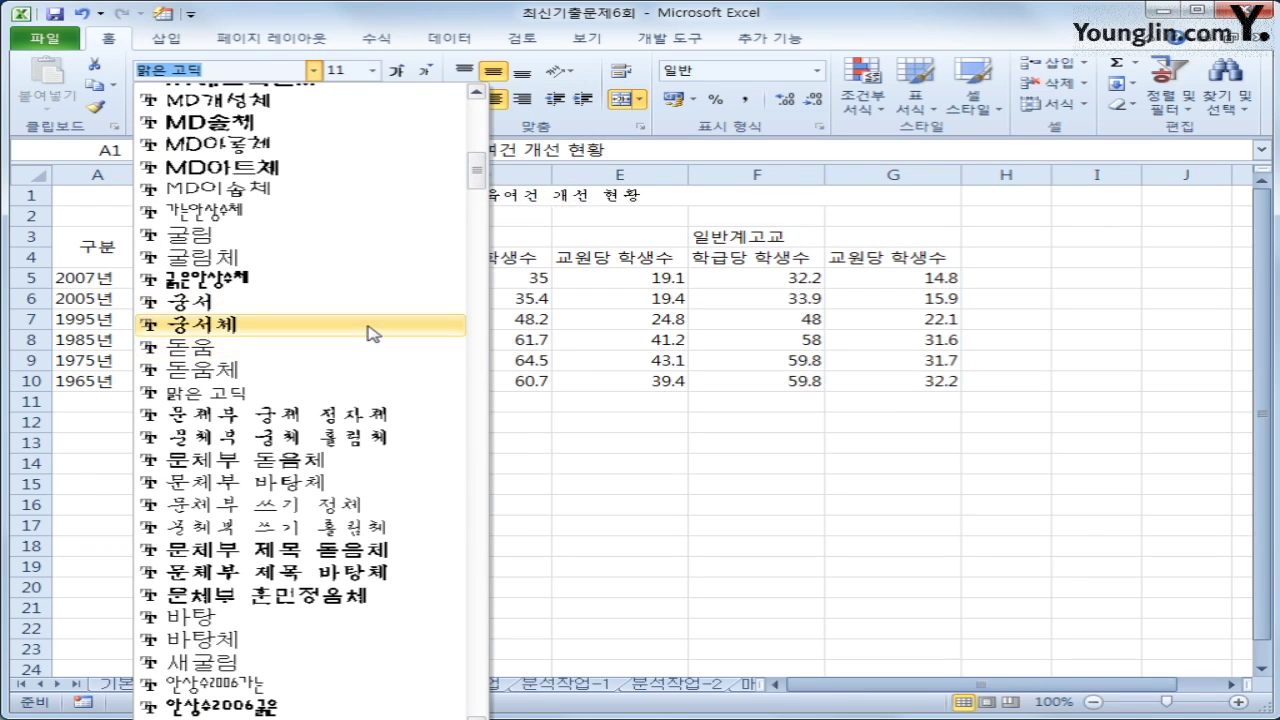
click(368, 324)
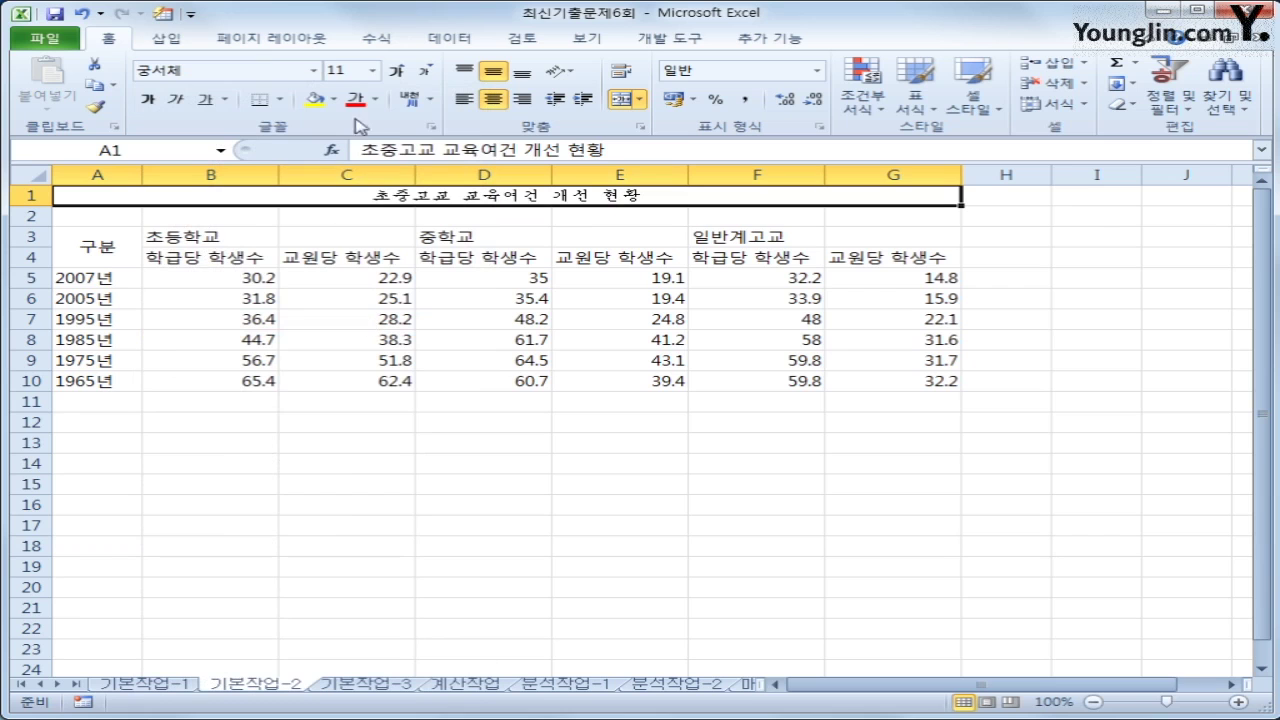
click(373, 71)
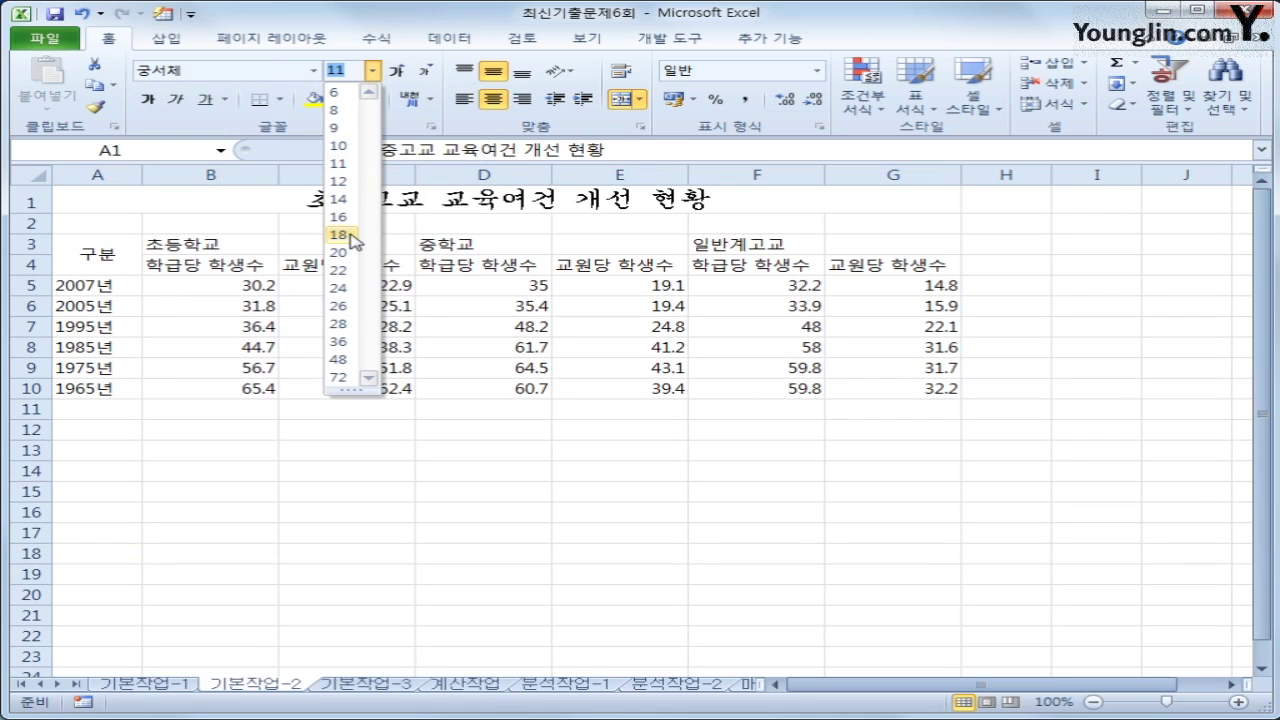
text(17)
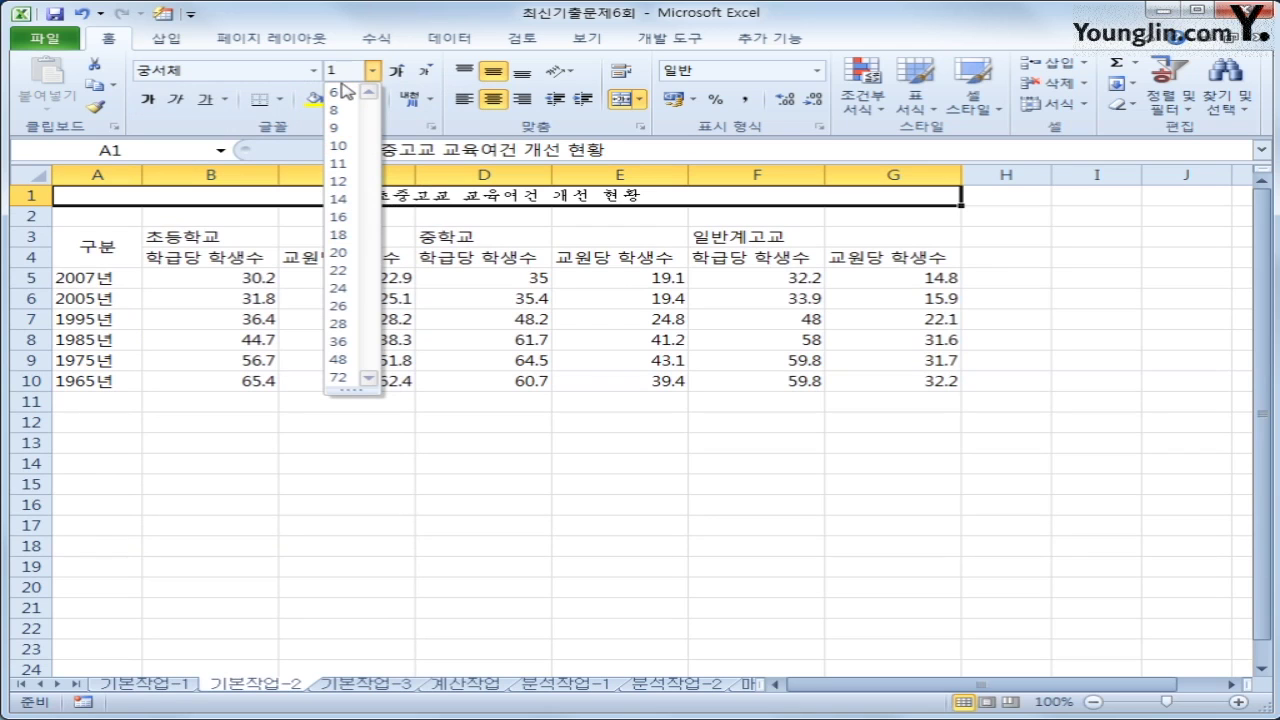
key(Return)
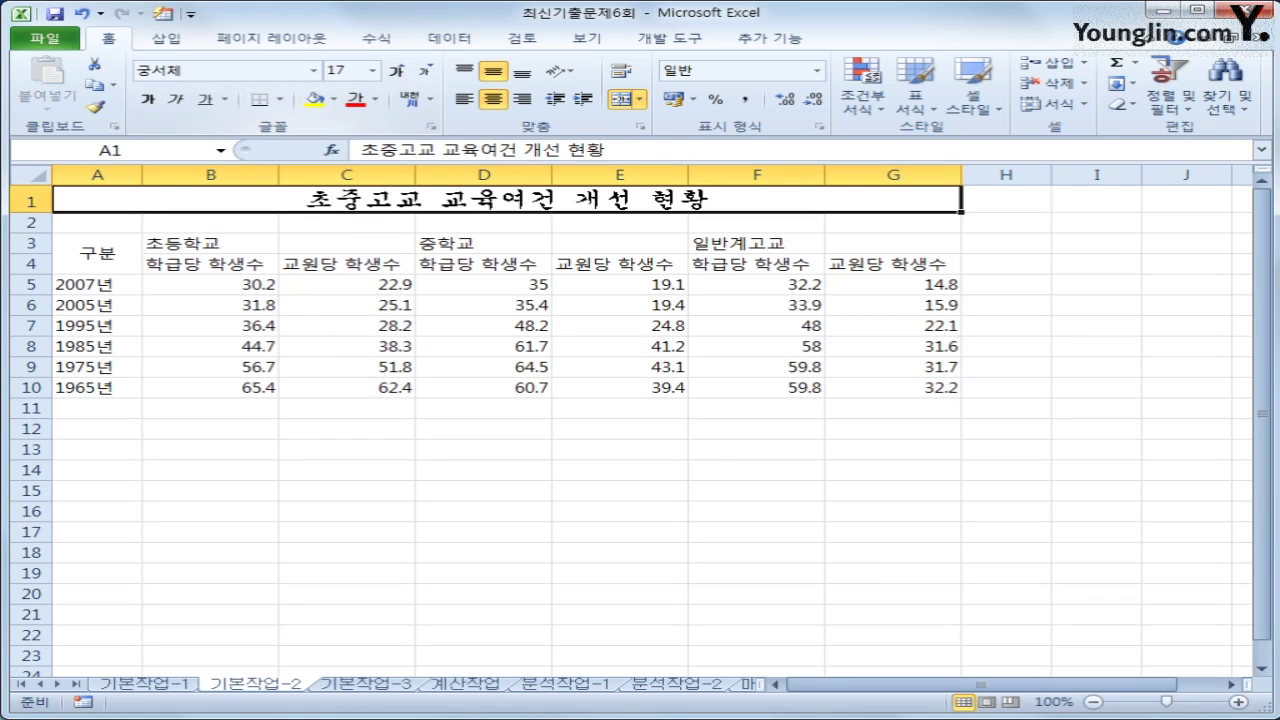
Step: Make the title in row 1 bold and underlined
click(148, 100)
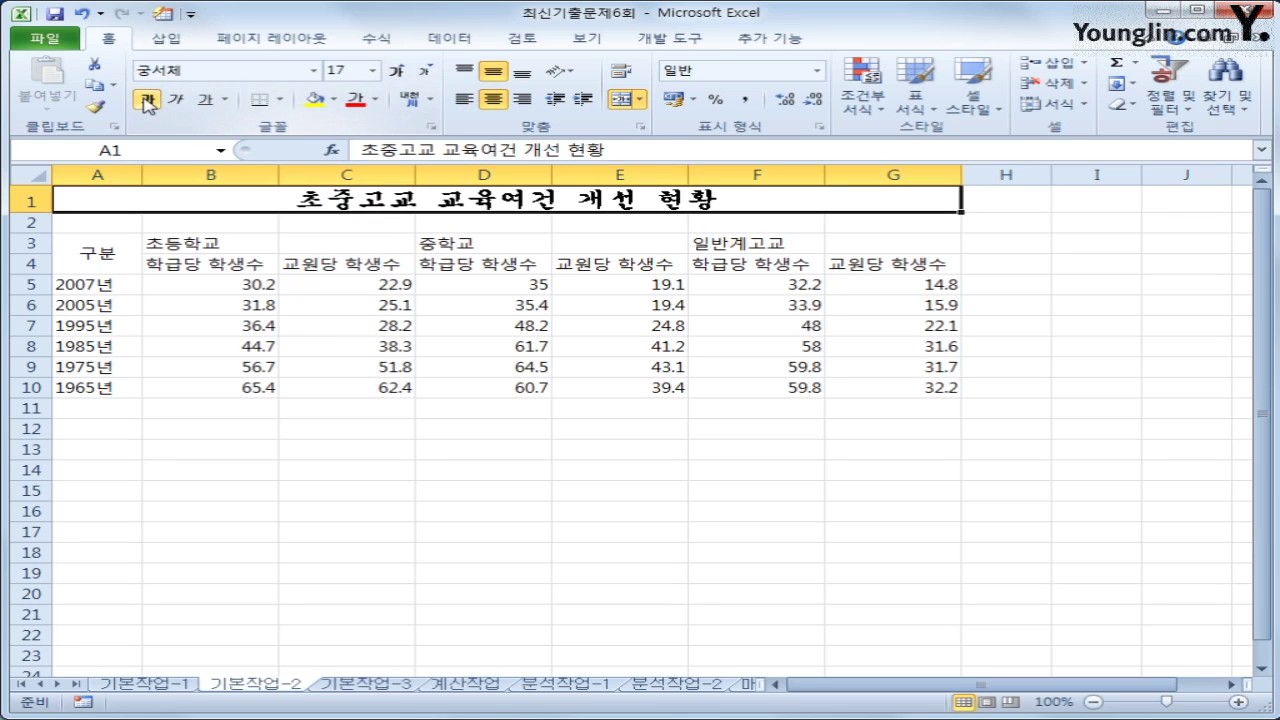
click(205, 100)
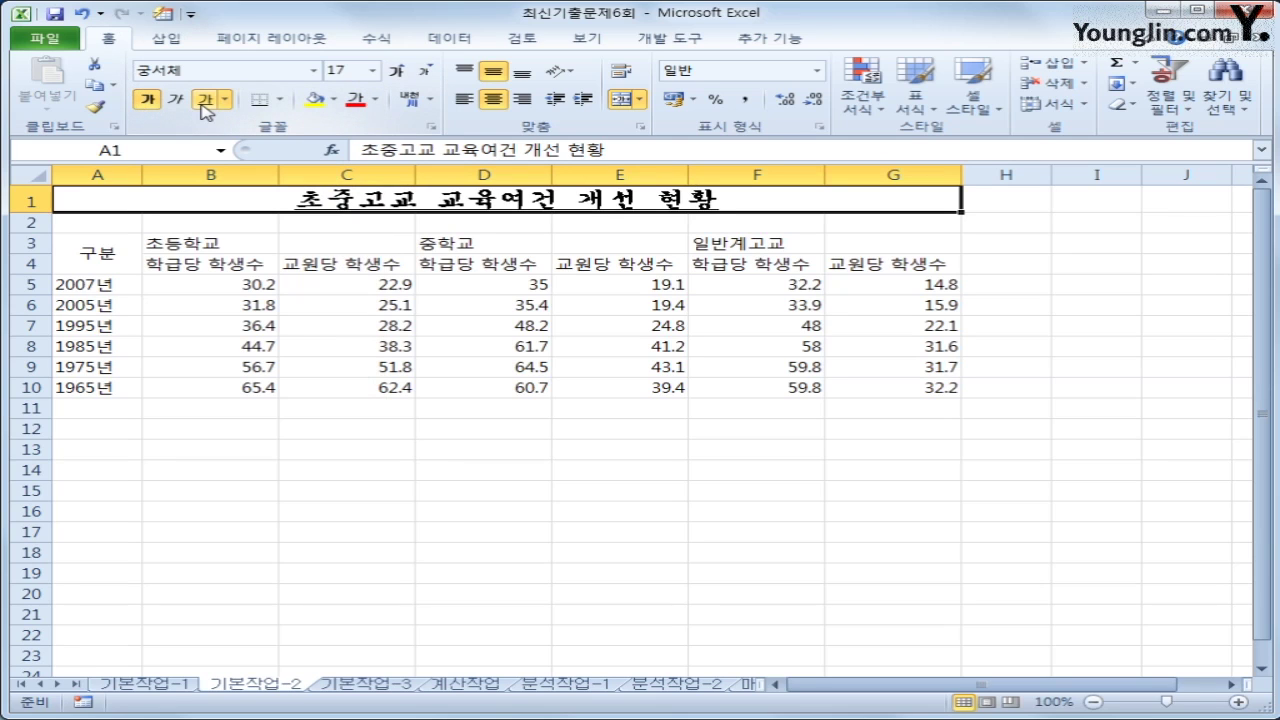
click(1004, 462)
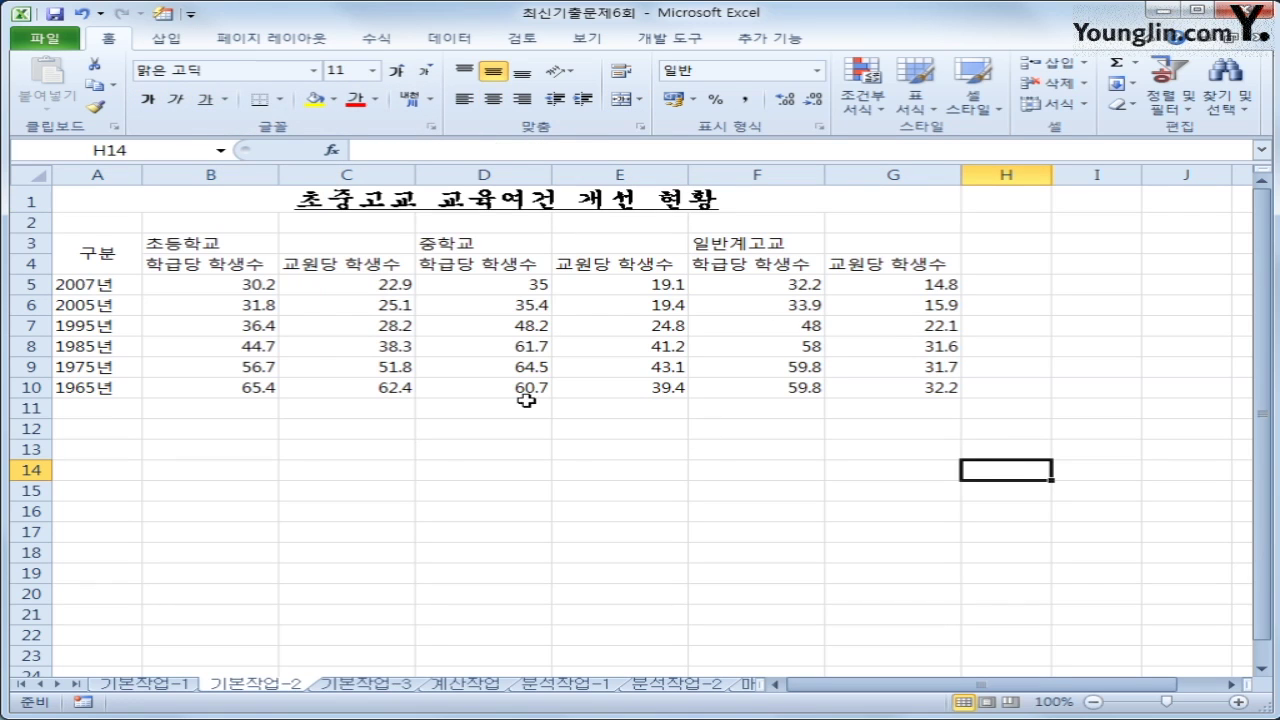
Step: Merge and center the school headings in B3:C3, D3:E3 and F3:G3, each as a separate block
click(176, 242)
drag(176, 242, 301, 236)
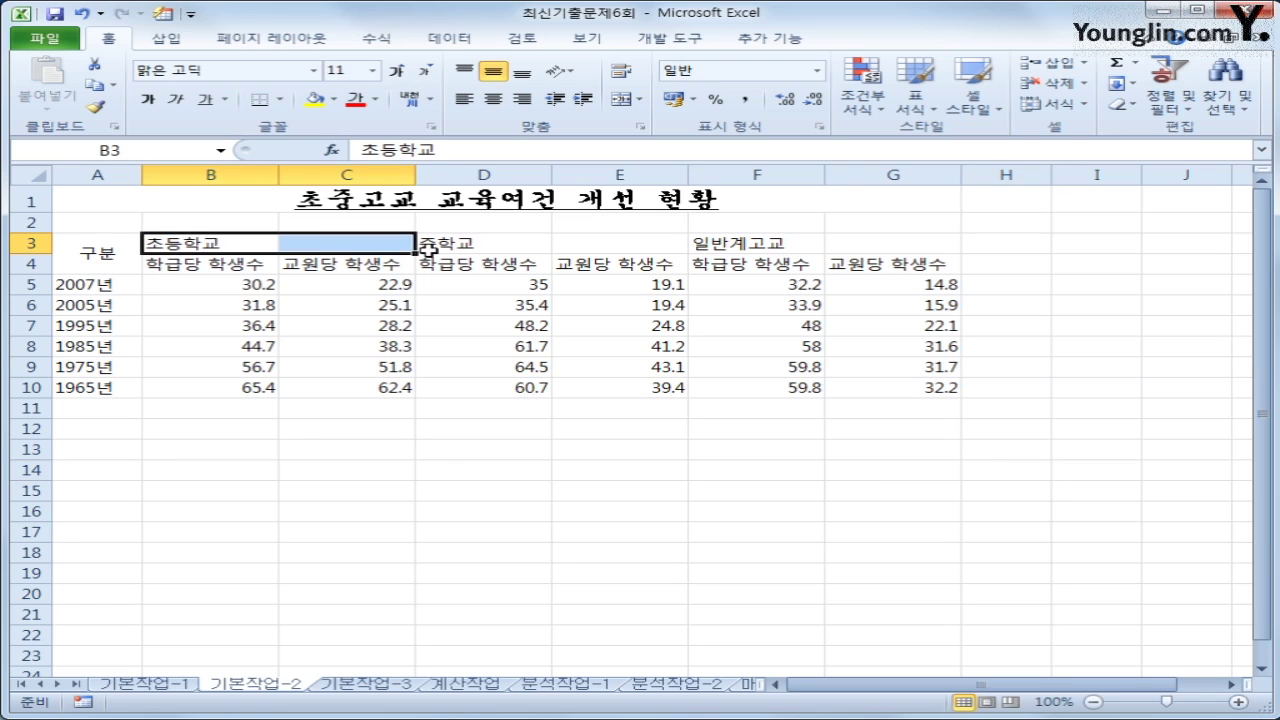
ctrl+drag(478, 246, 600, 242)
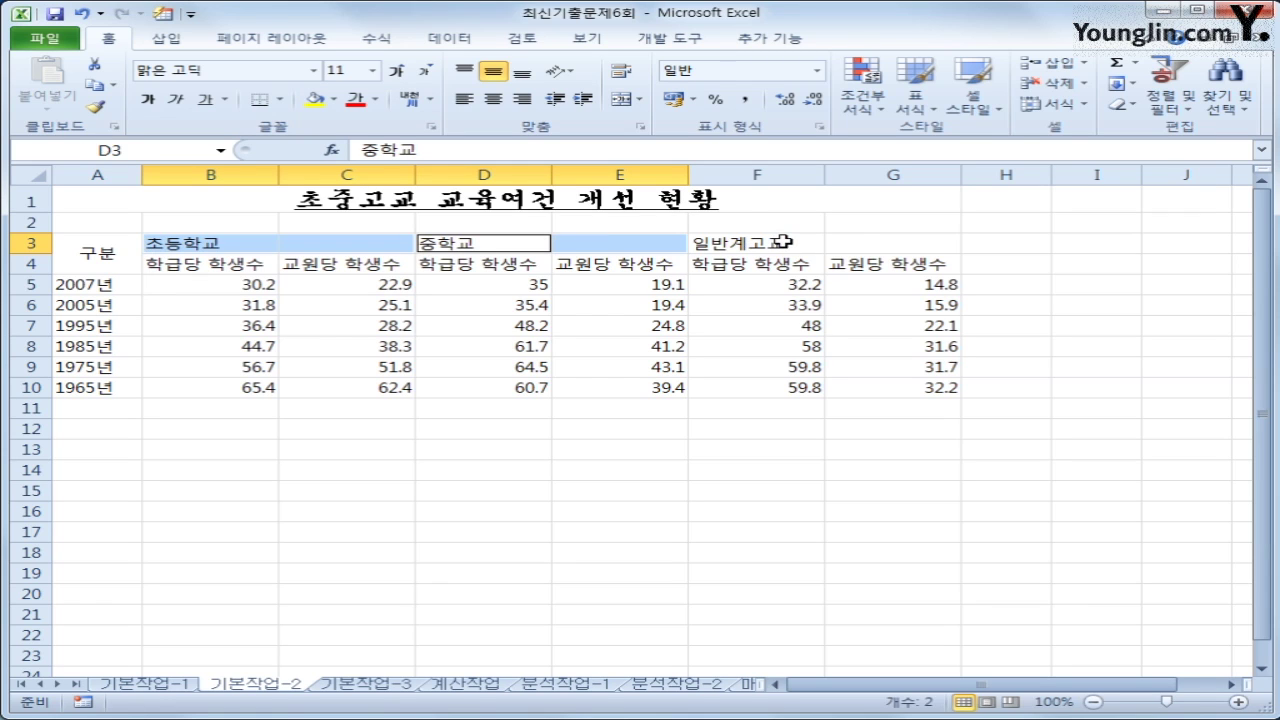
ctrl+drag(782, 241, 857, 241)
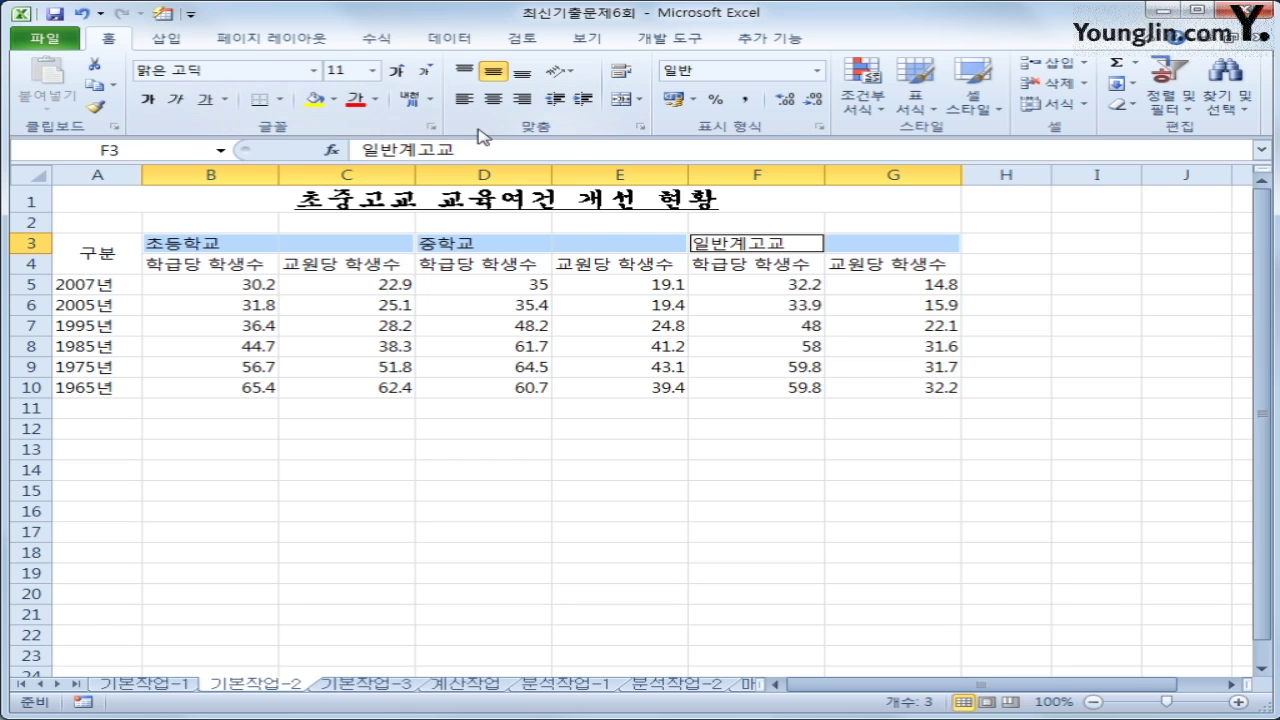
click(620, 99)
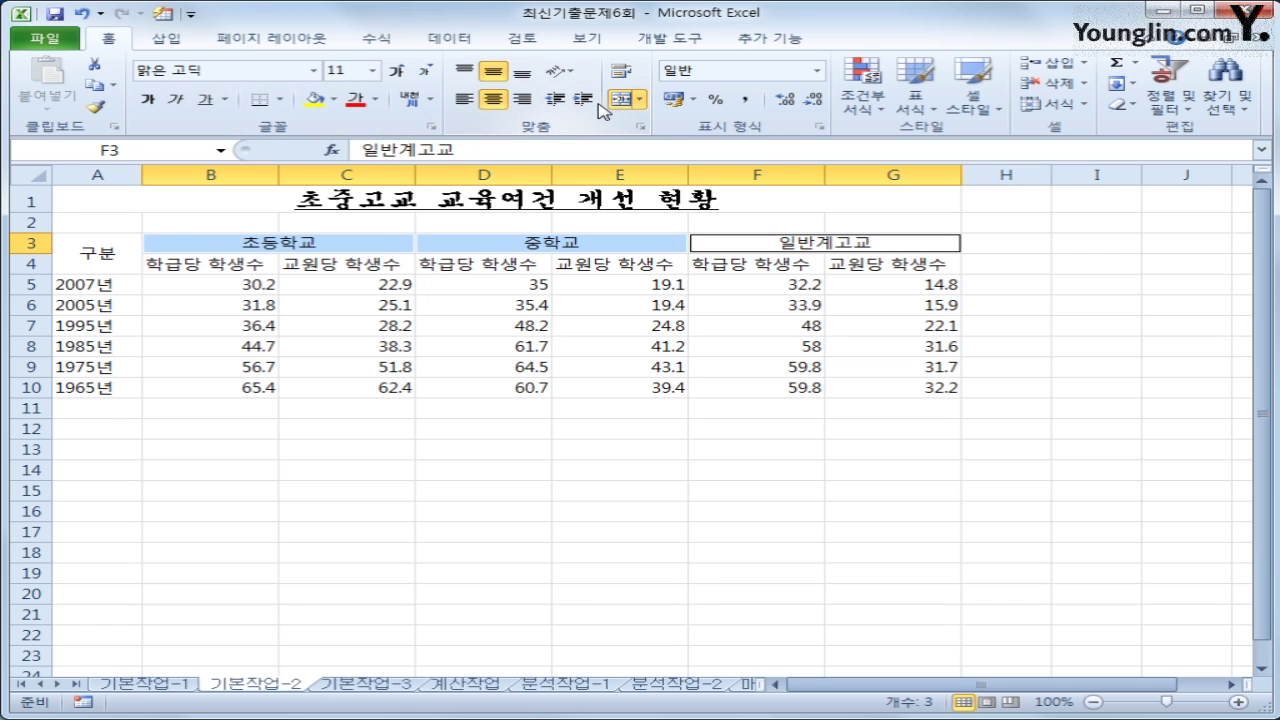
Step: Set the font of the three merged school headings to 굴림체 at size 12
click(313, 72)
drag(476, 120, 476, 155)
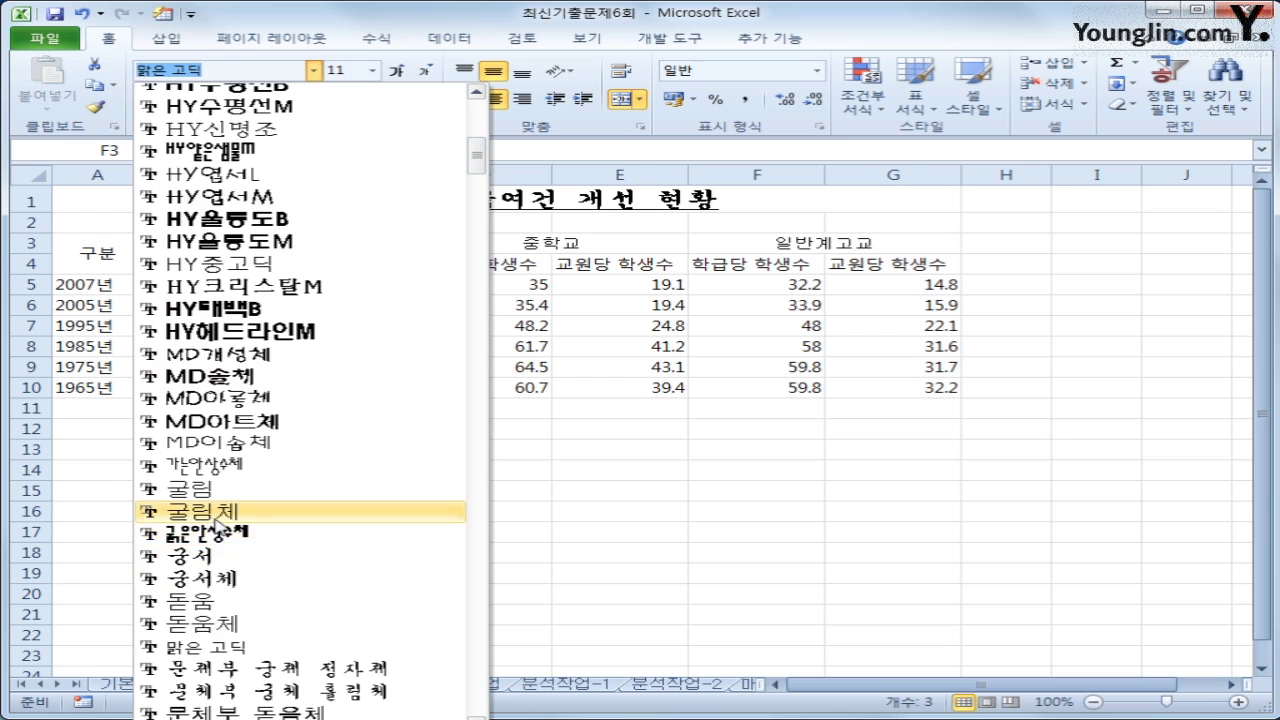
click(215, 515)
click(395, 74)
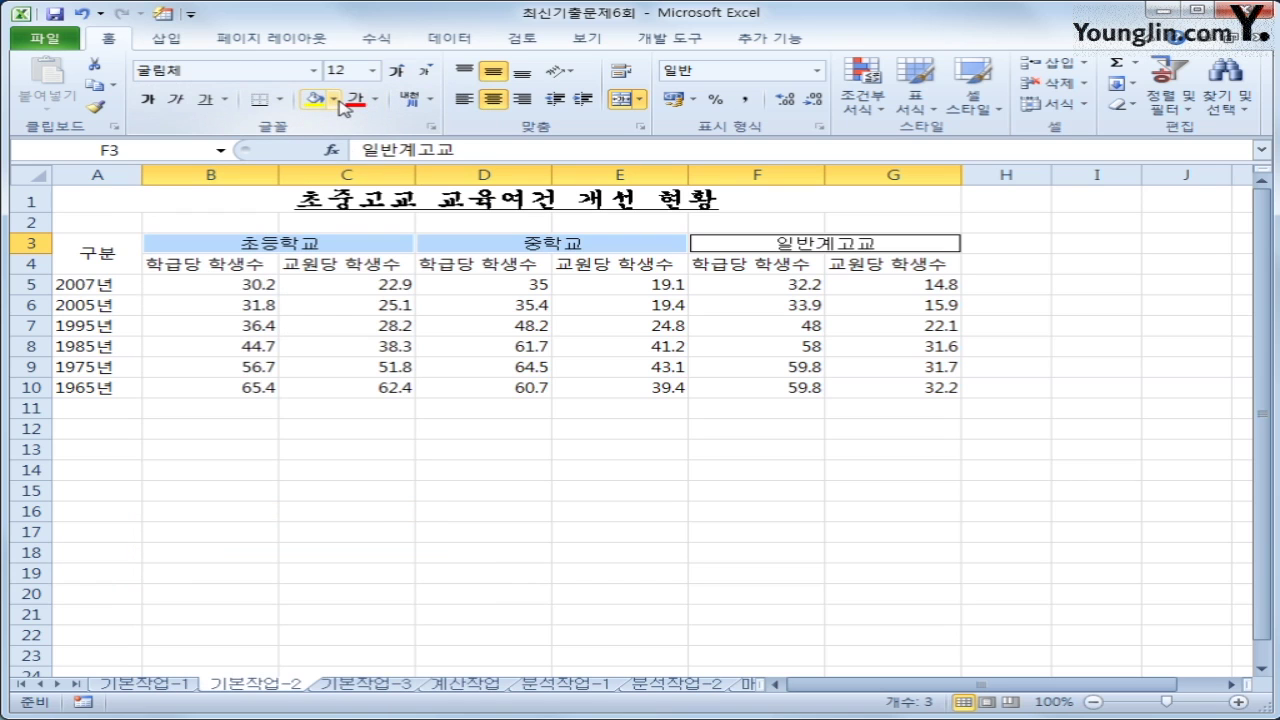
Step: Give the three school headings in row 3 the standard blue font color and a standard yellow fill
click(375, 99)
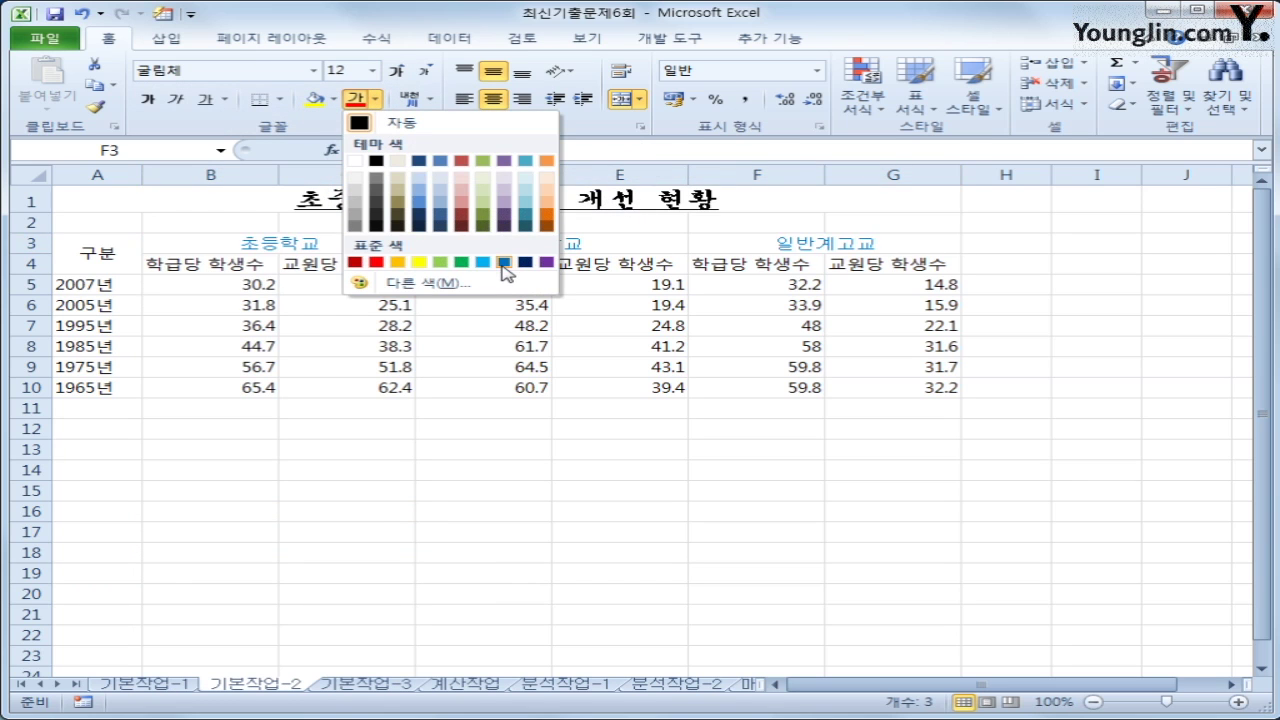
click(504, 263)
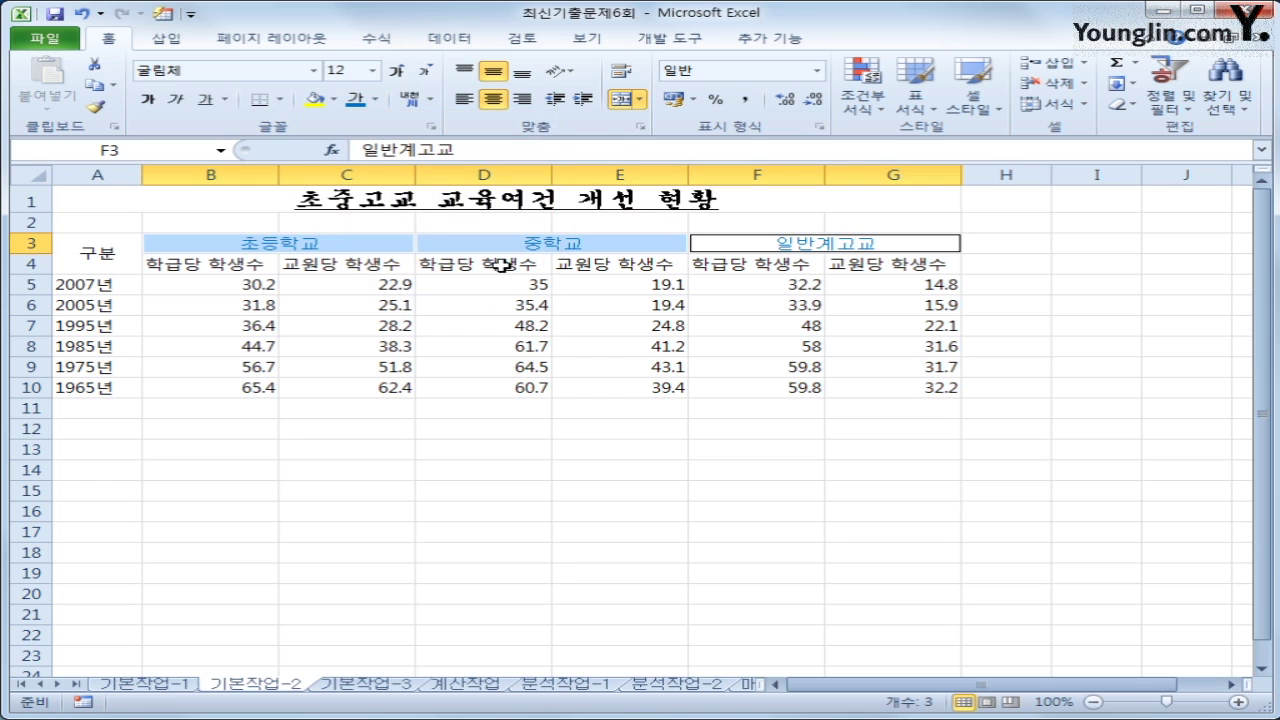
click(333, 99)
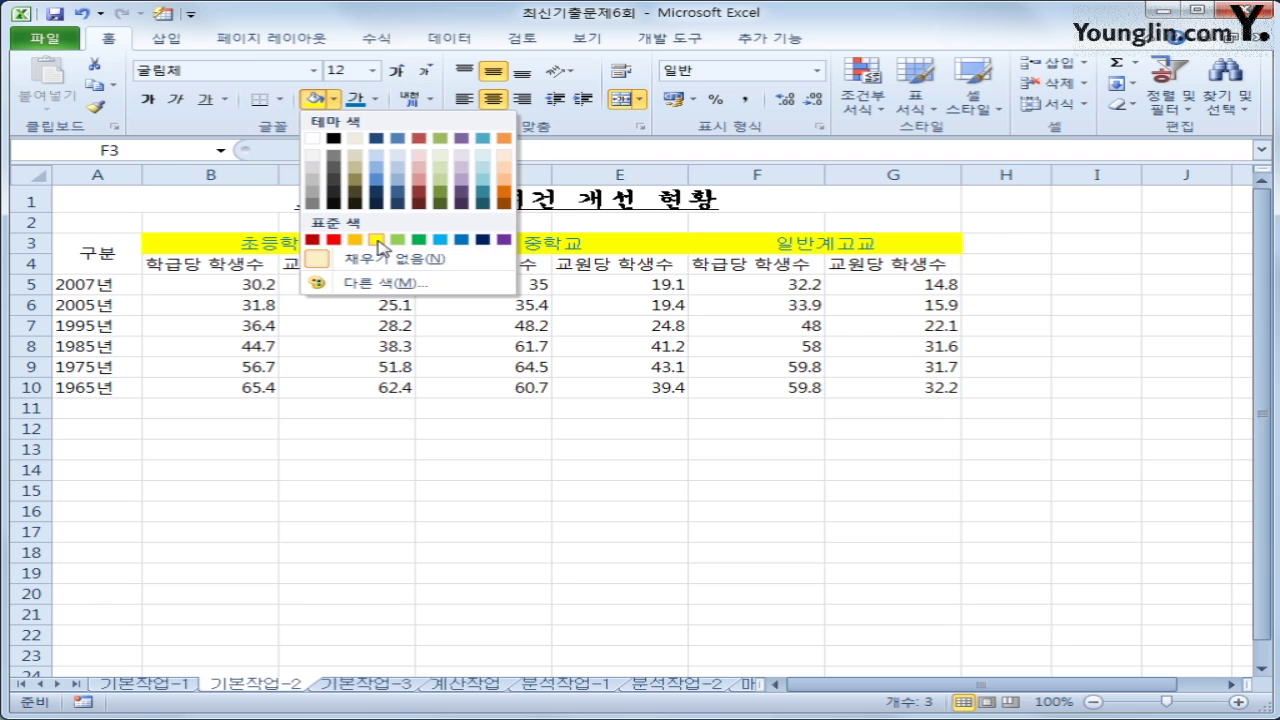
click(377, 241)
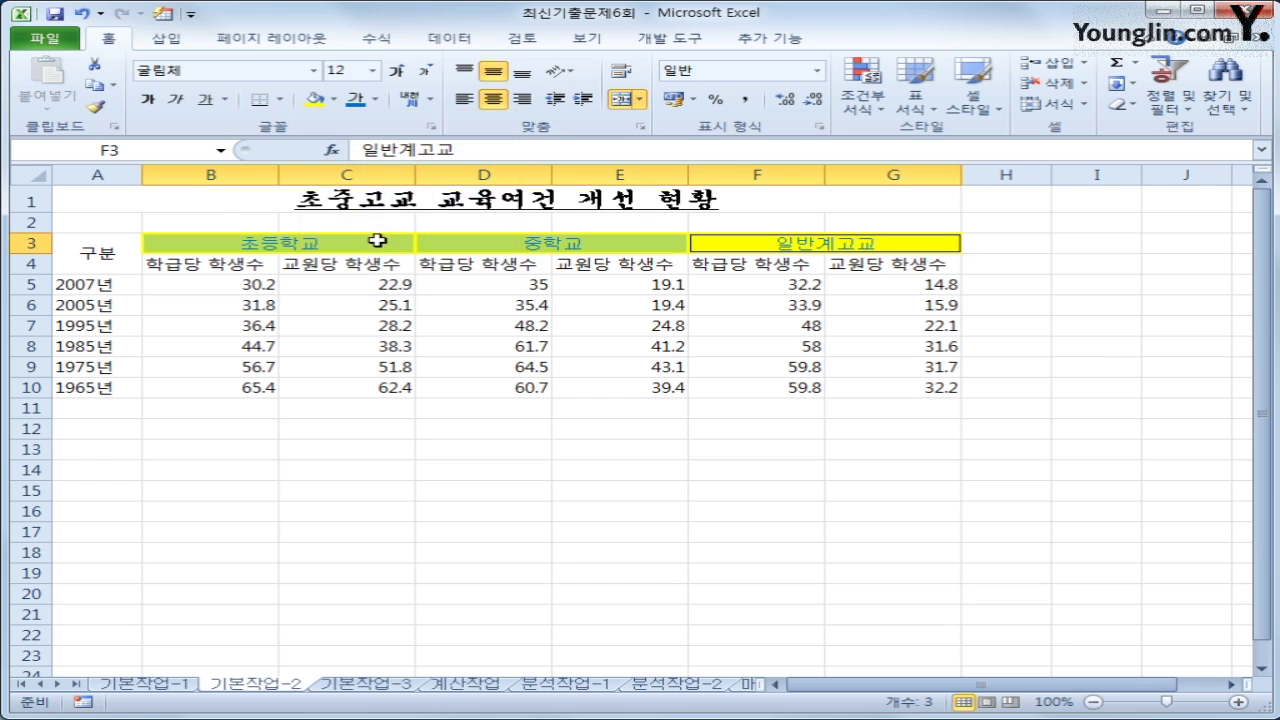
click(490, 471)
Step: Apply the custom number format G/표준"명" to the figures in B5:G10
drag(202, 283, 883, 381)
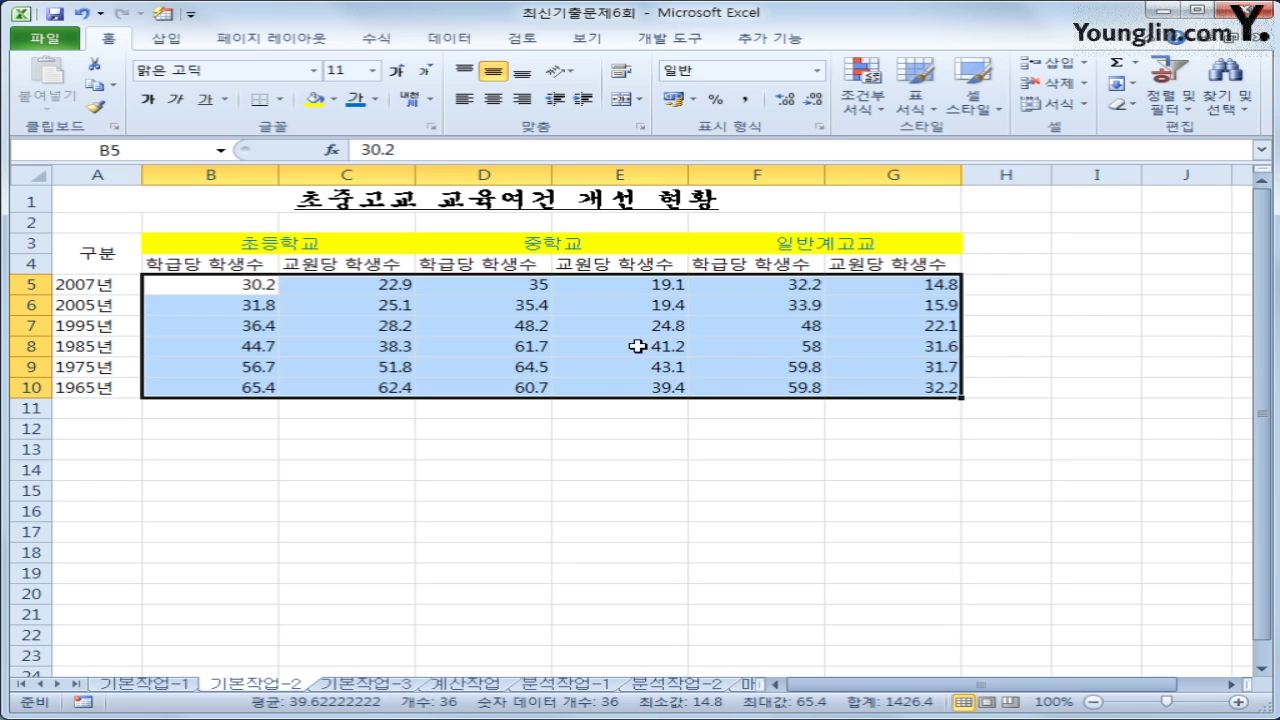
right_click(487, 298)
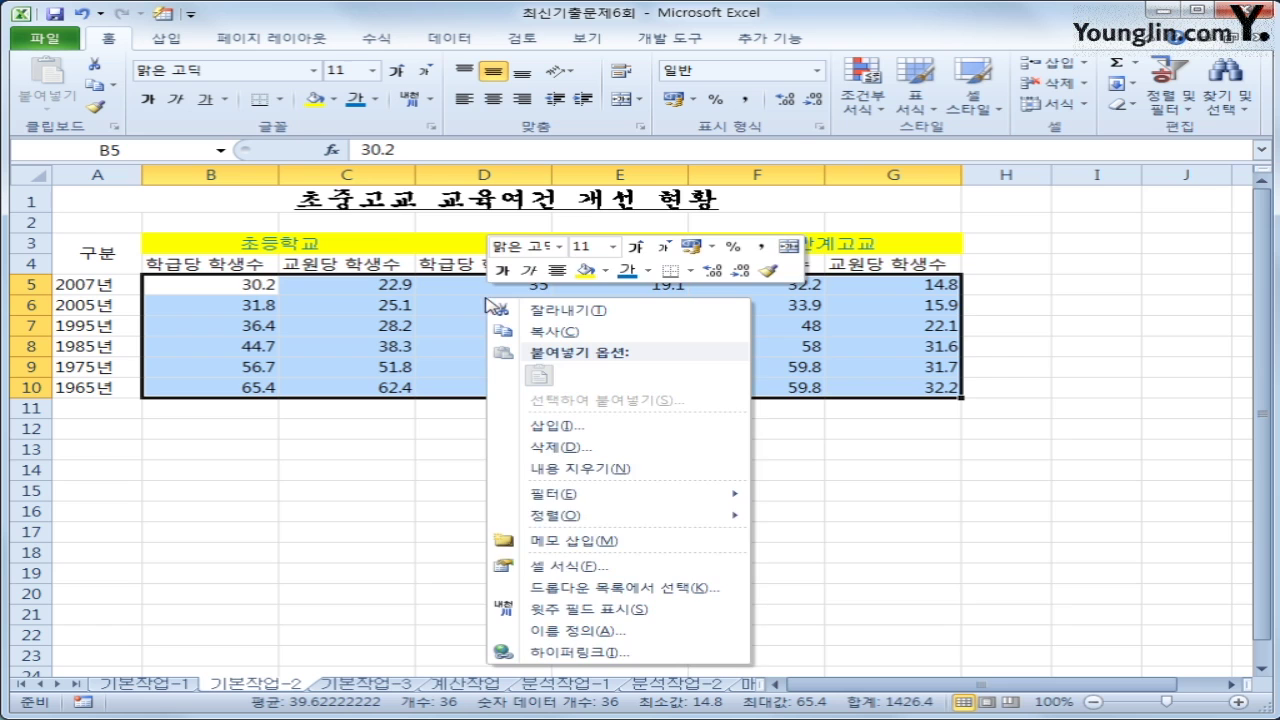
click(678, 566)
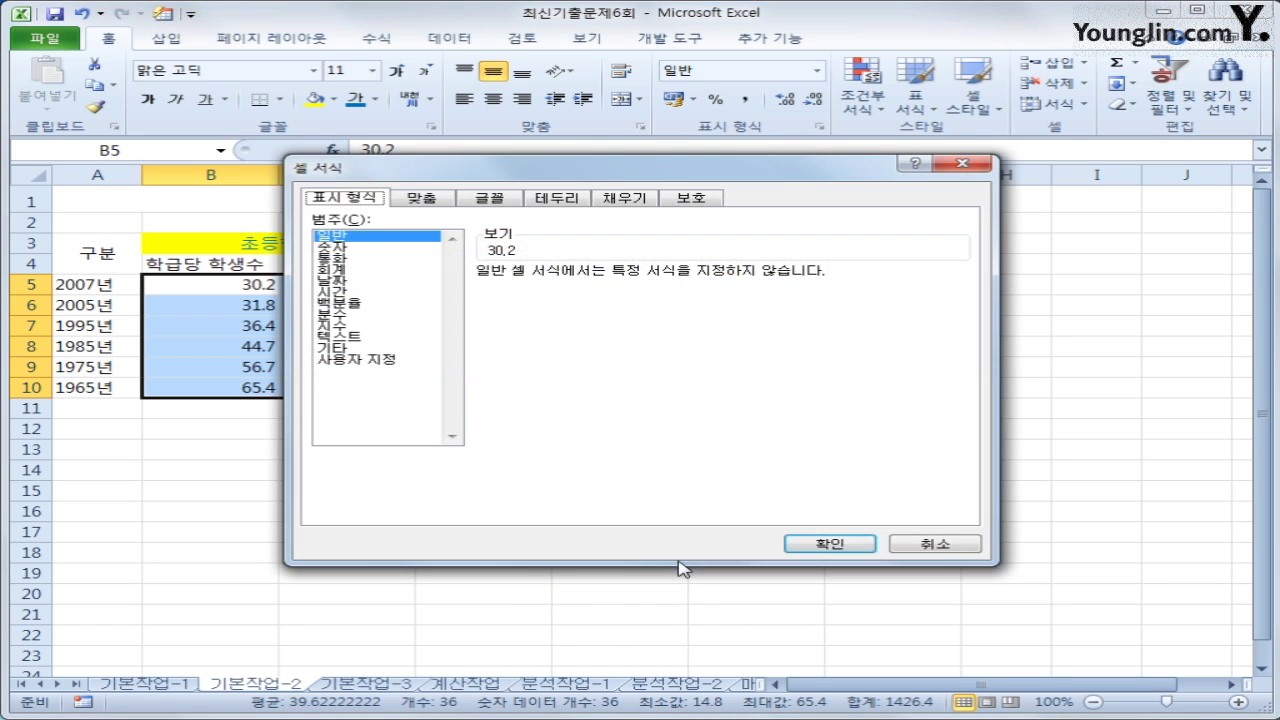
click(382, 359)
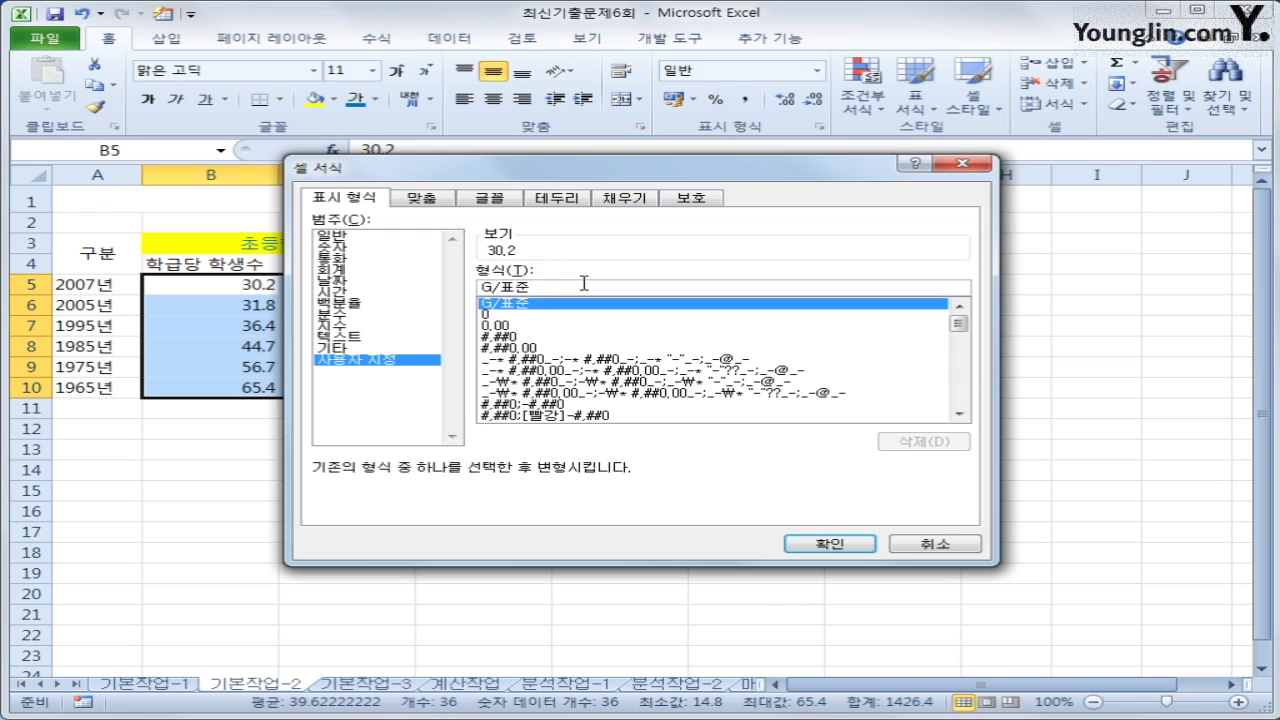
text(])
text(명")
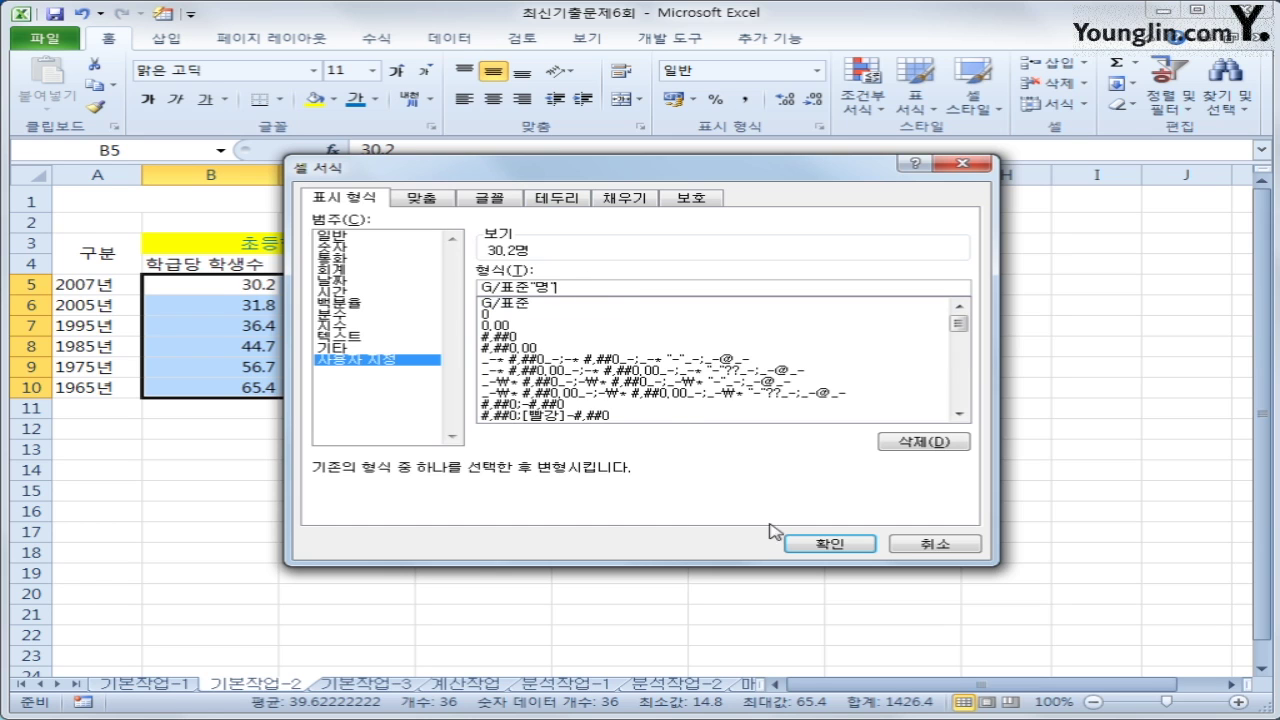
click(812, 542)
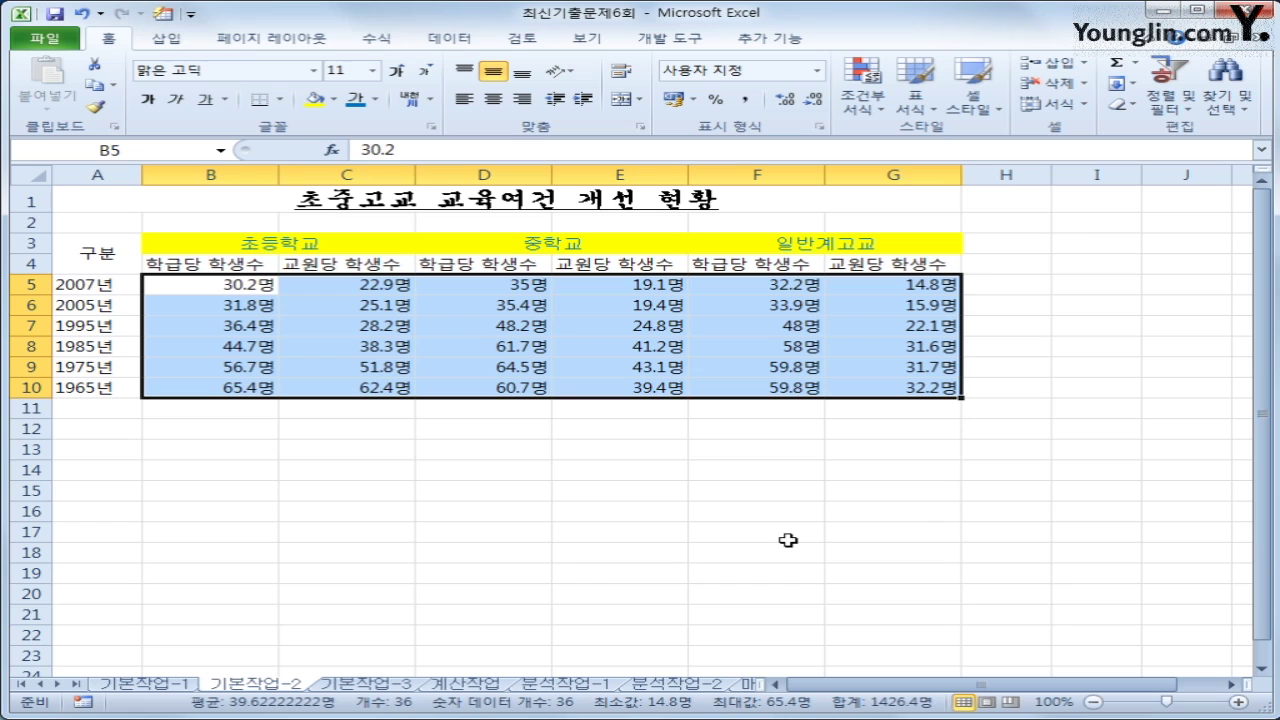
Step: Insert a comment on cell B10 and replace its default text with "초등학교 교원당 최고학생 수"
click(254, 389)
right_click(254, 389)
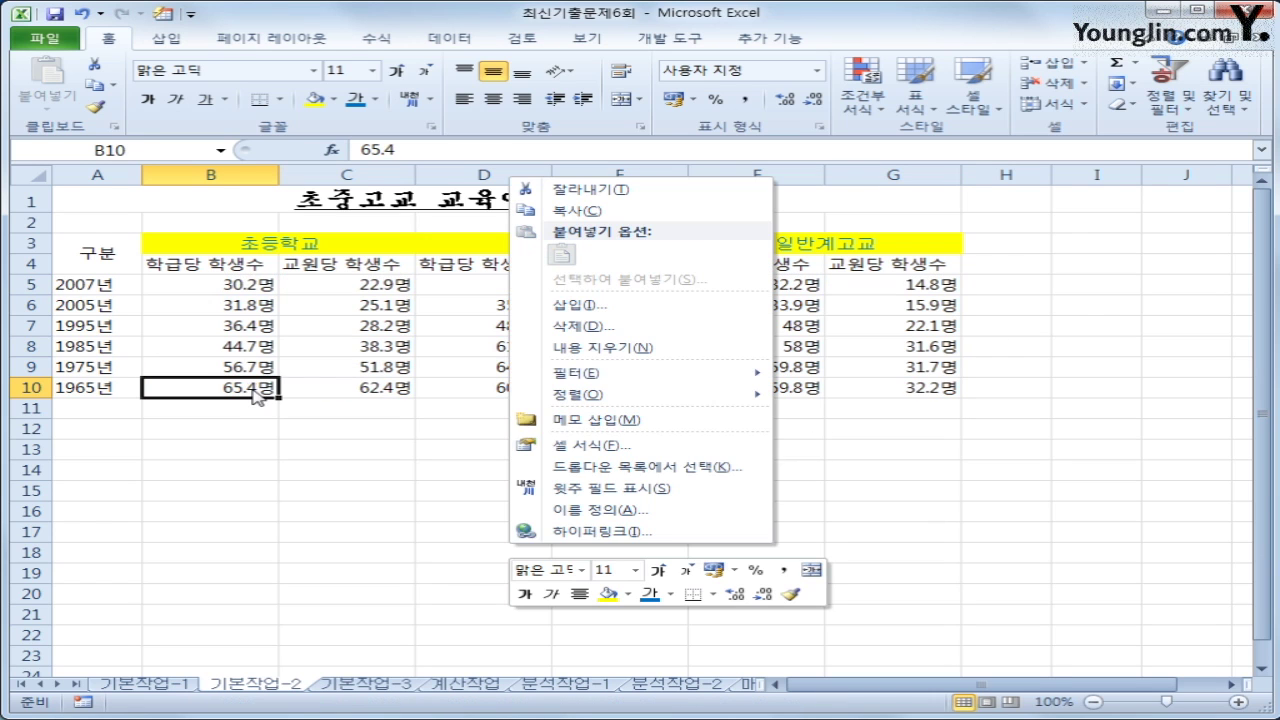
click(590, 421)
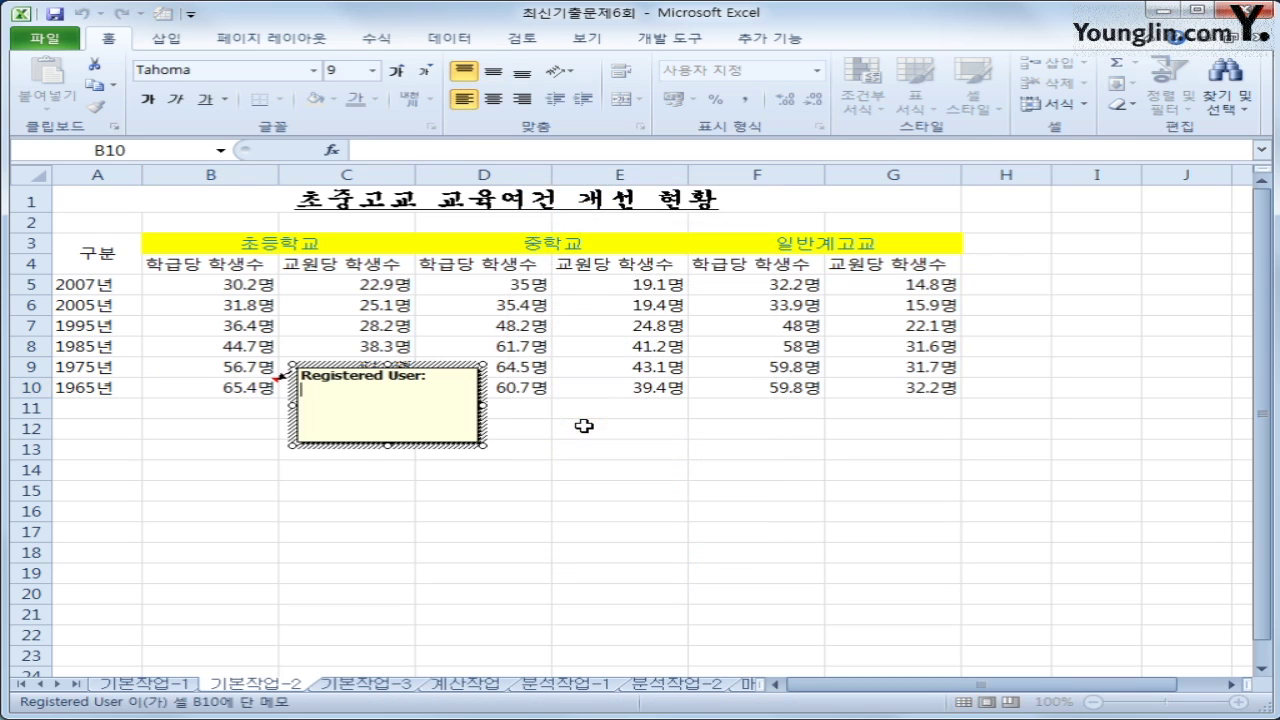
key(ctrl+a)
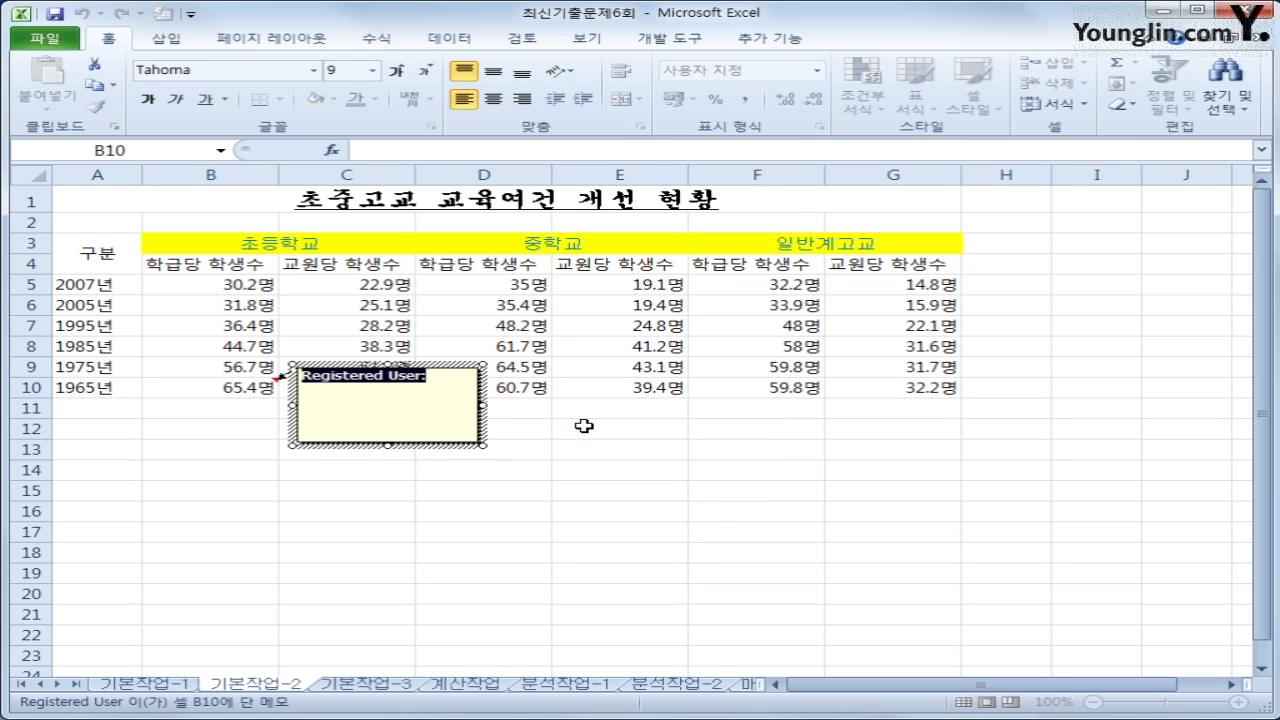
key(BackSpace)
text(초등)
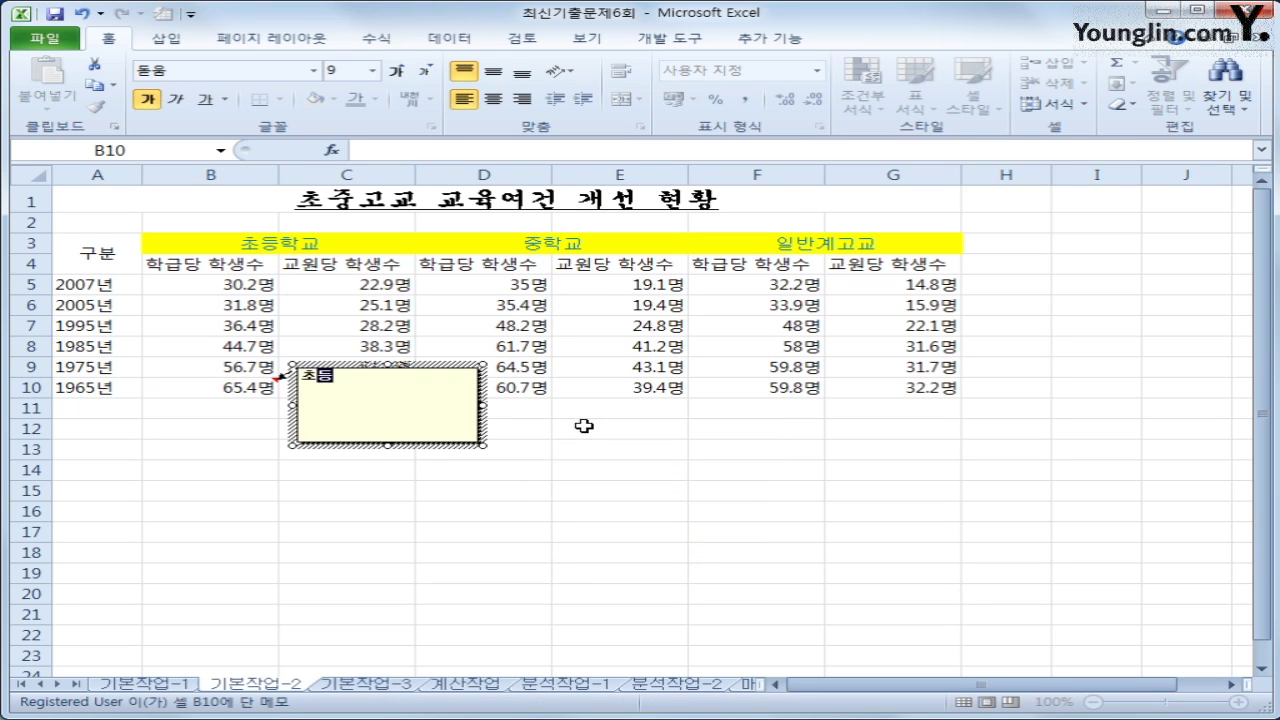
text(학교 교우당 최고하)
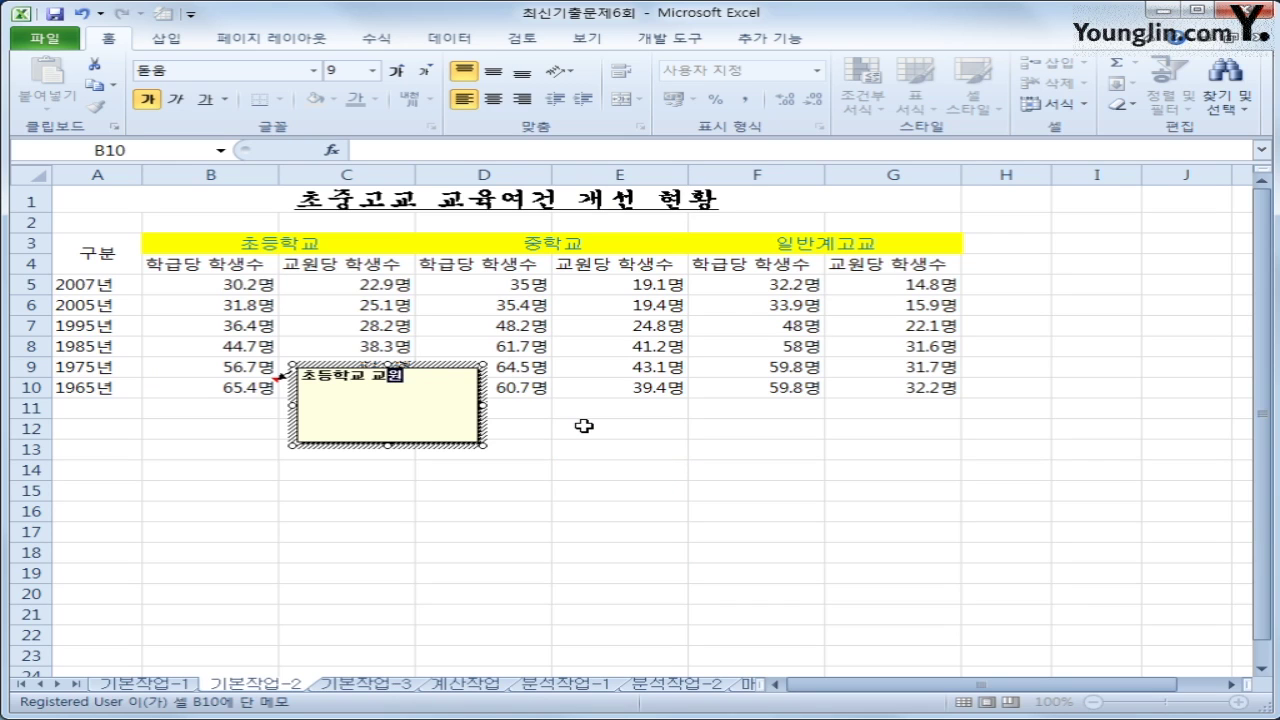
text(생 수)
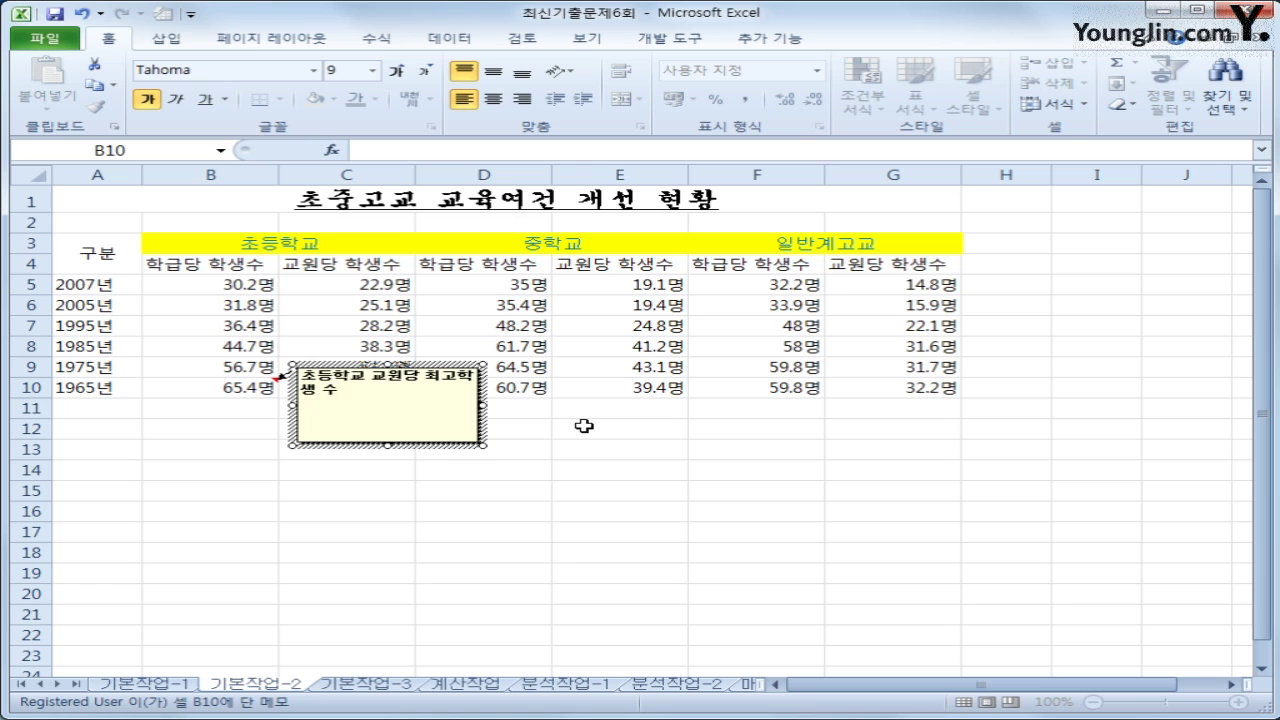
Step: Keep the comment on cell B10 permanently displayed on the sheet
click(213, 389)
right_click(213, 389)
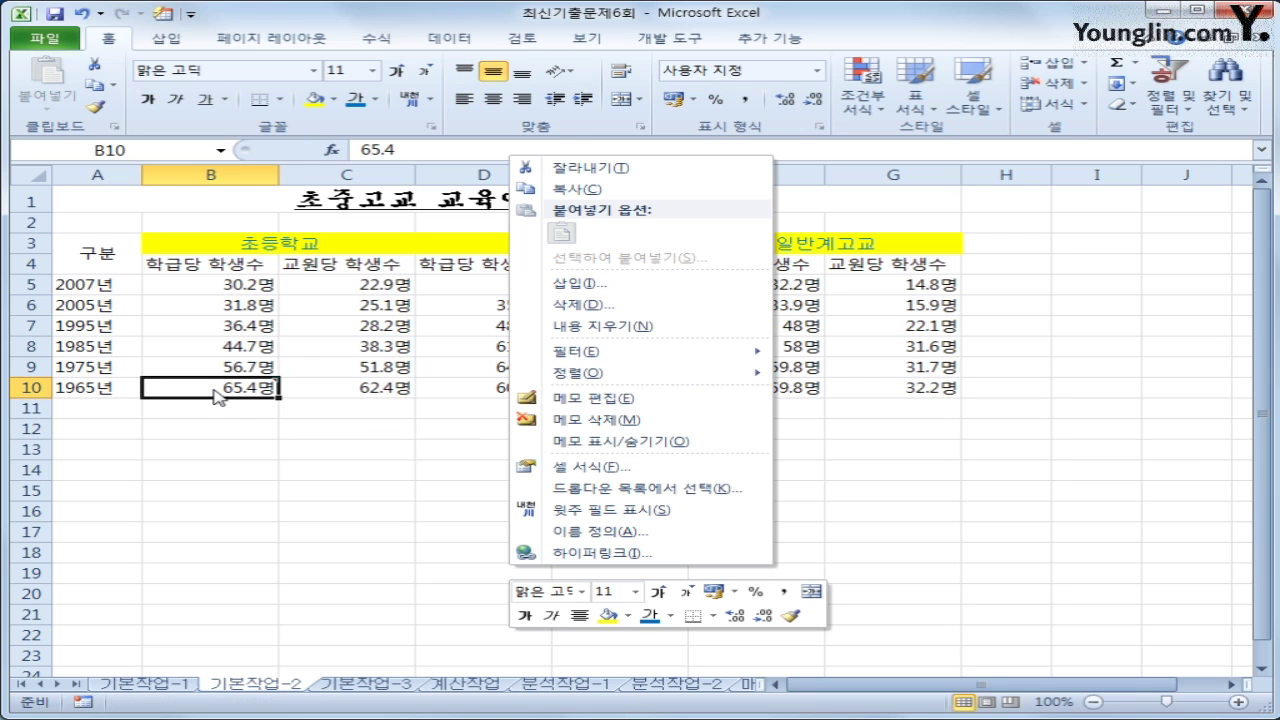
click(595, 441)
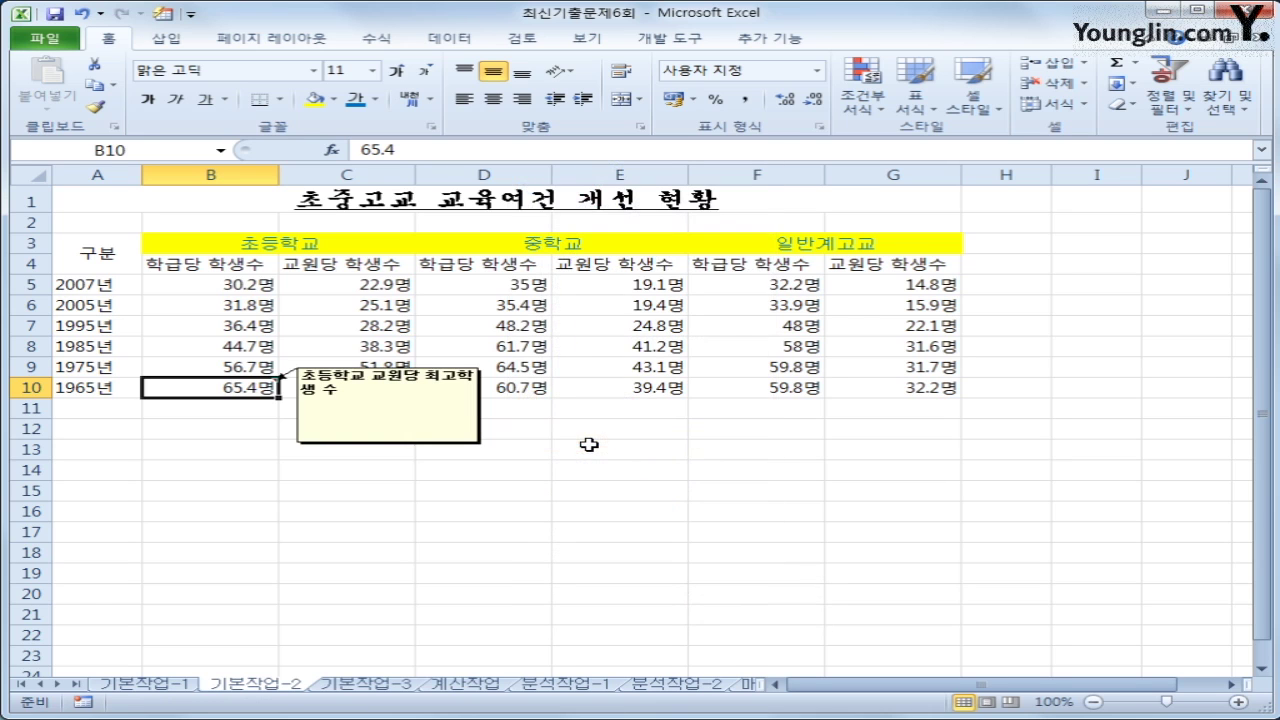
Step: Turn on automatic sizing (자동 크기) for the comment box of cell B10
click(452, 366)
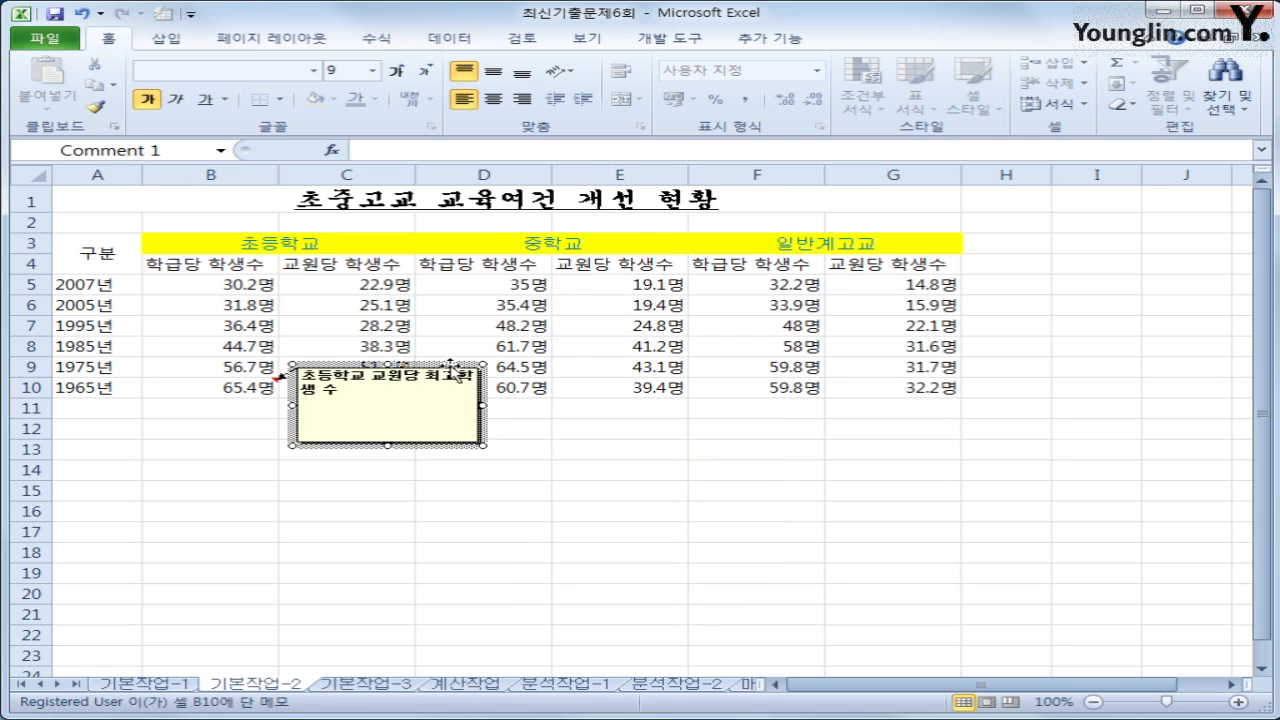
right_click(455, 370)
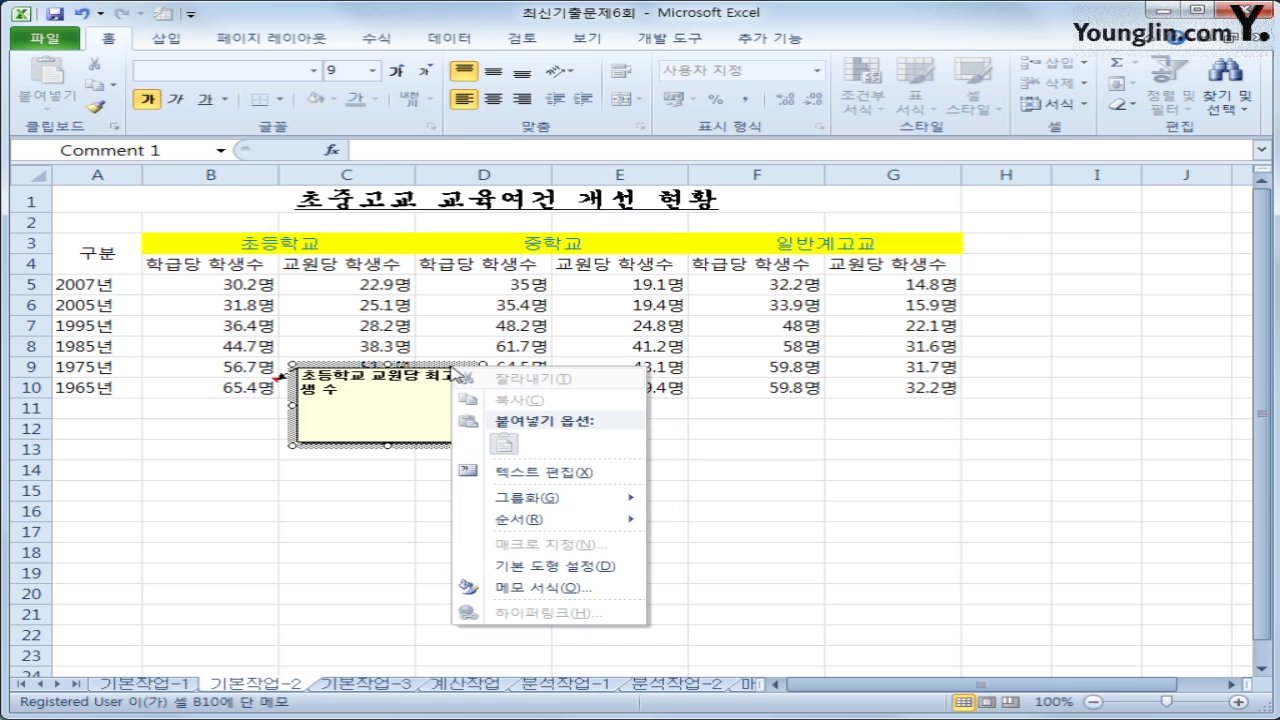
click(550, 588)
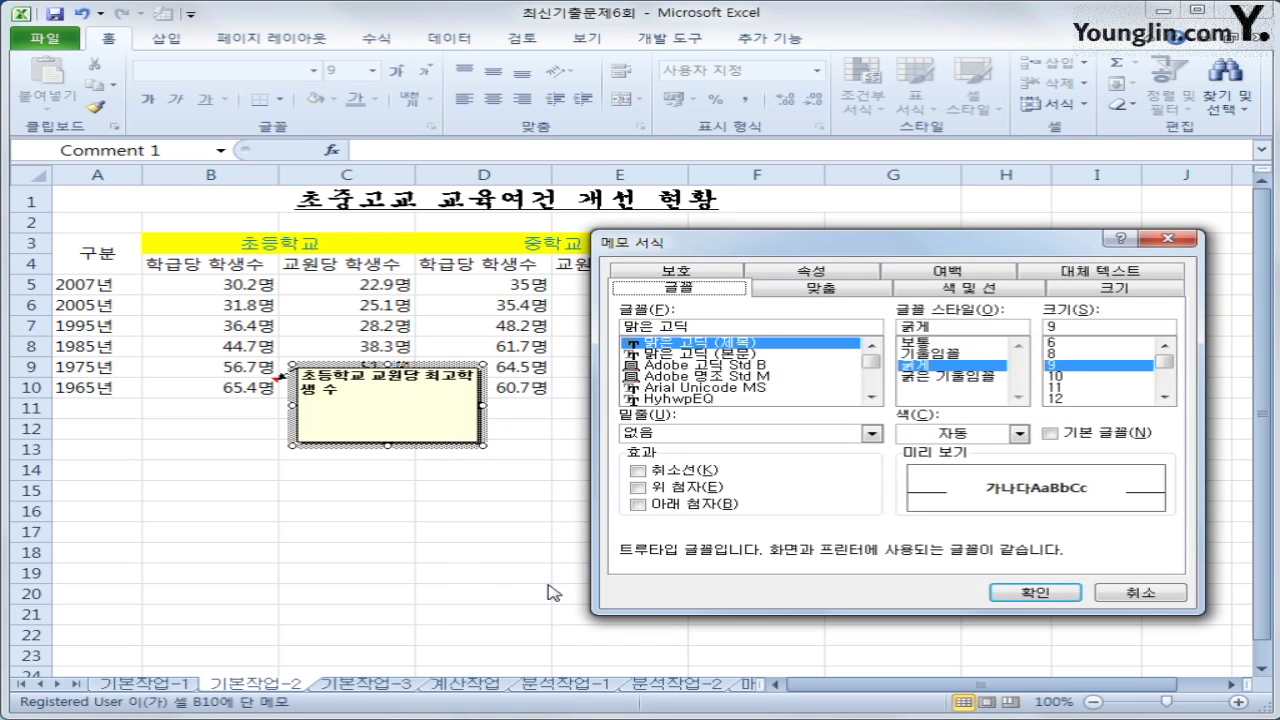
click(784, 290)
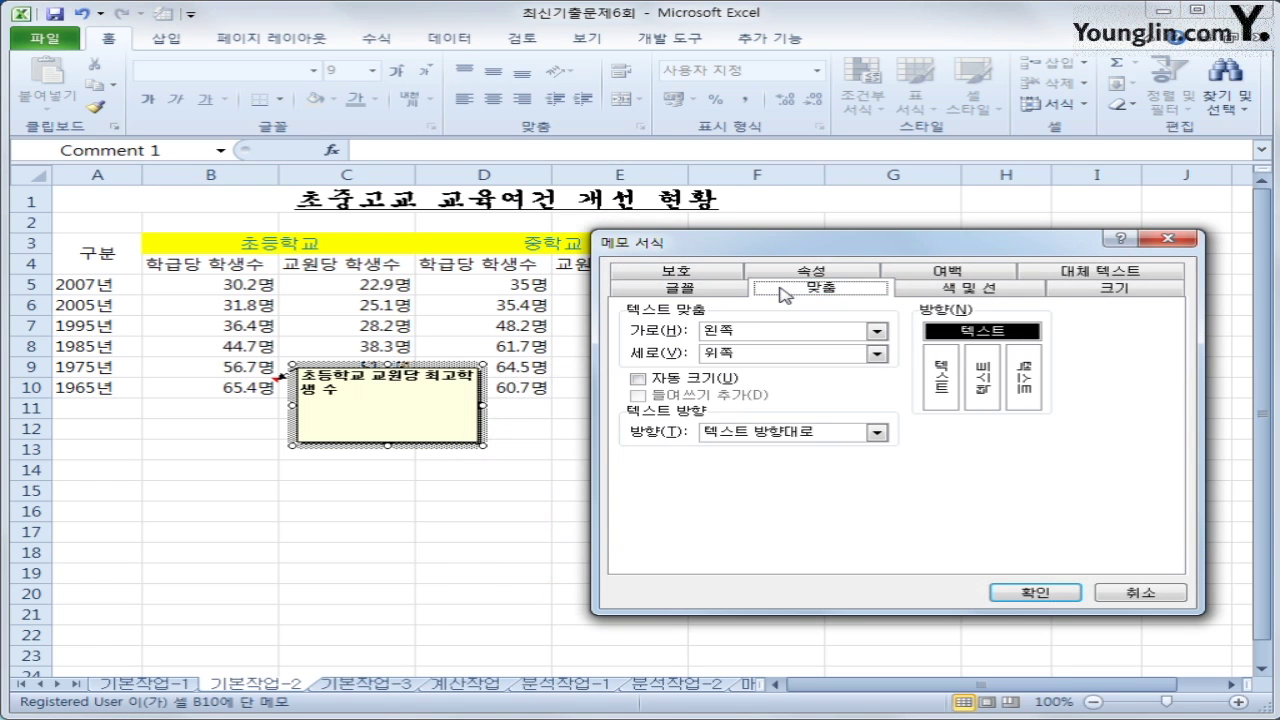
click(637, 379)
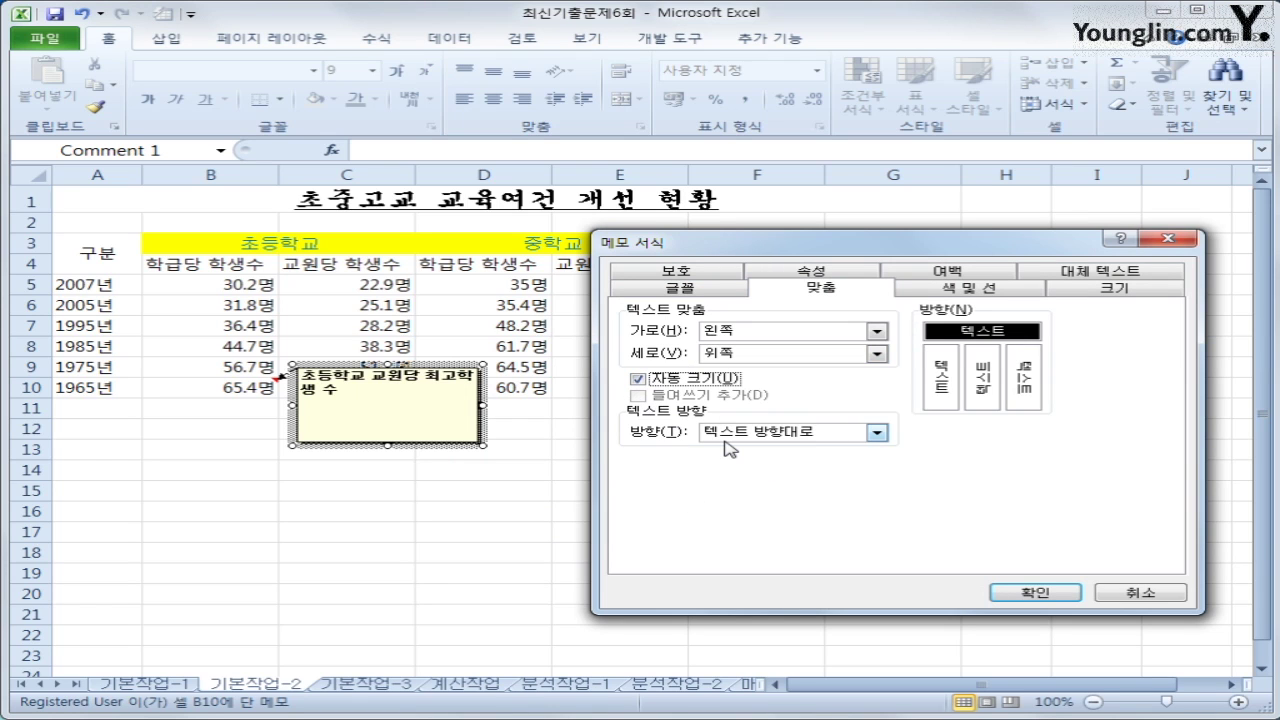
click(1035, 592)
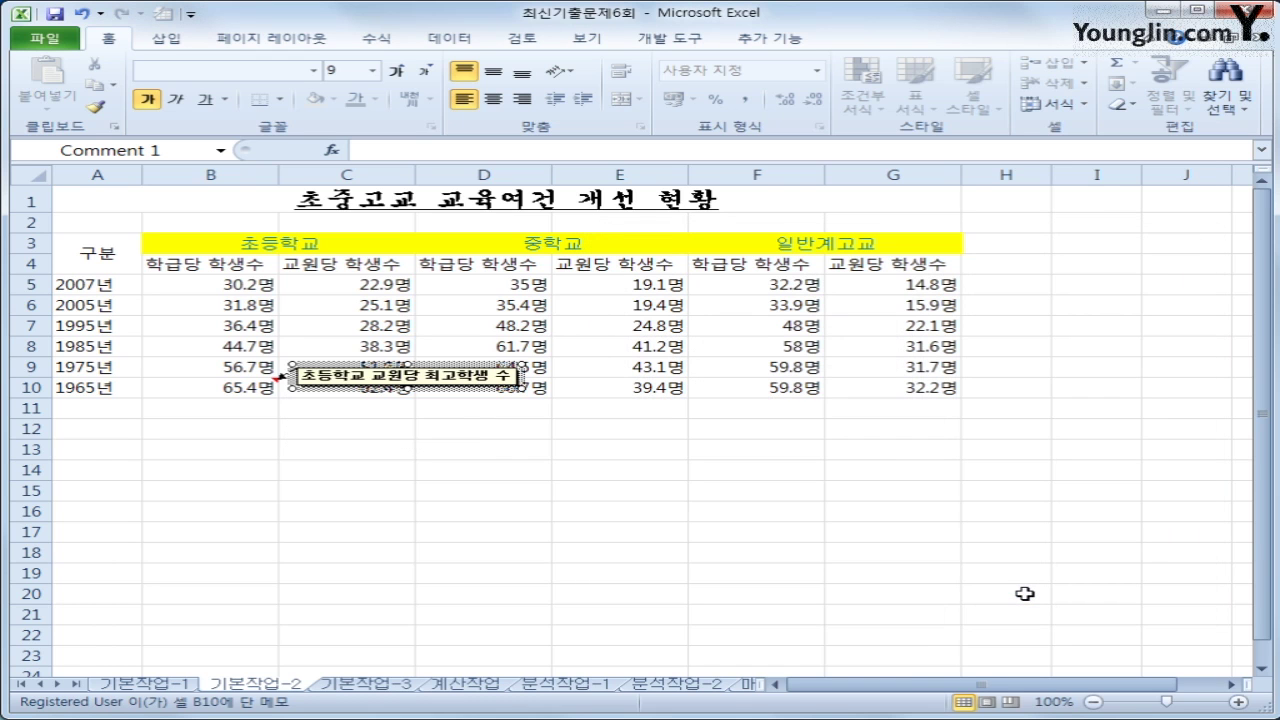
Step: Apply all borders (모든 테두리) to the table range A3:G10
drag(118, 255, 840, 393)
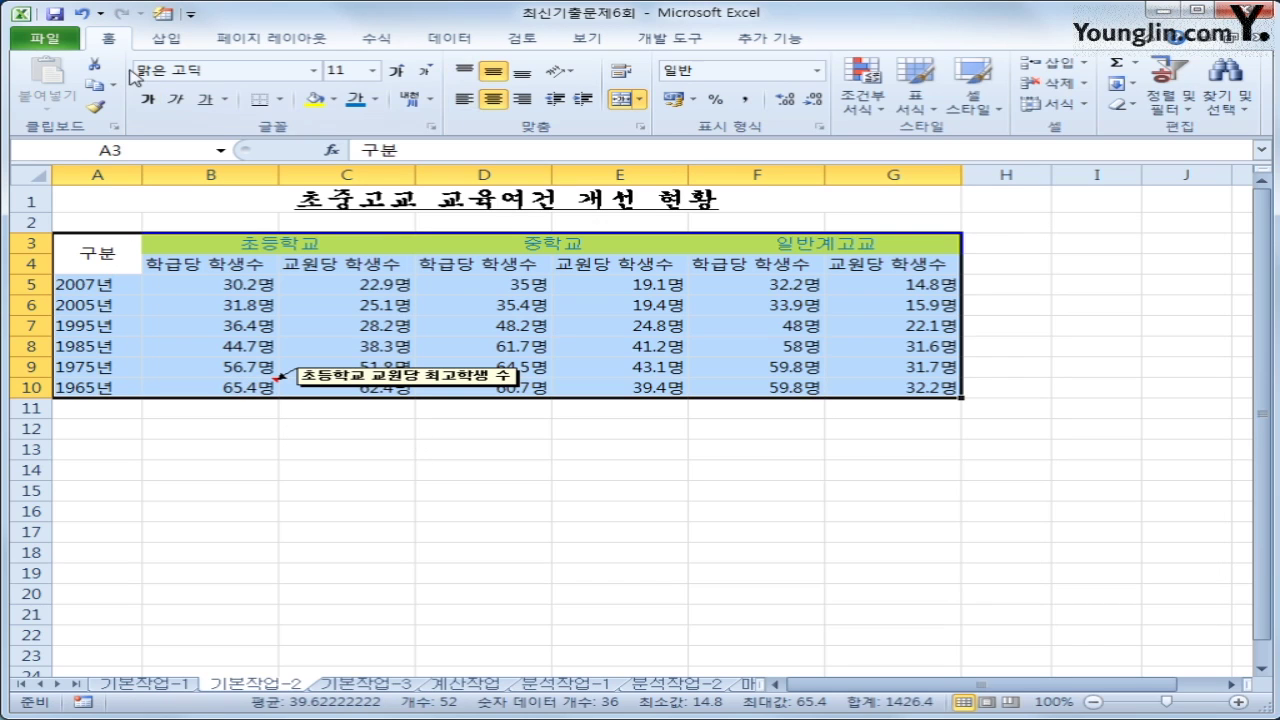
click(280, 100)
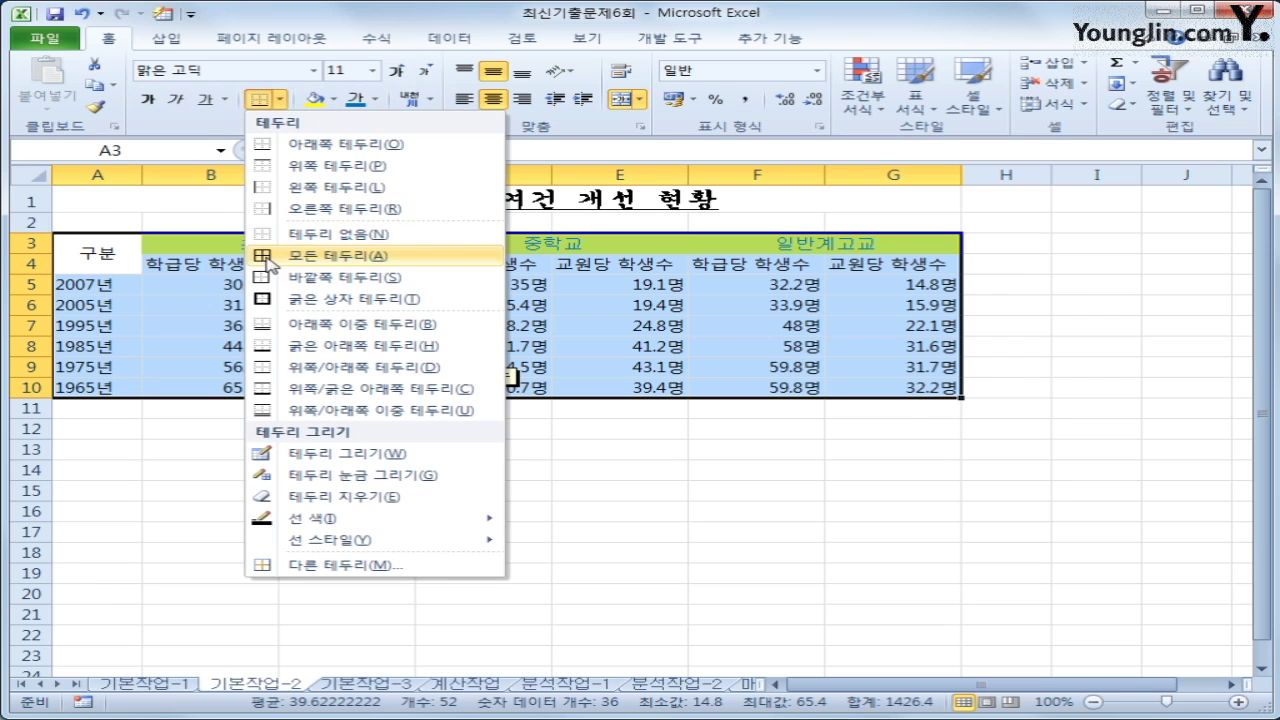
click(275, 252)
click(897, 390)
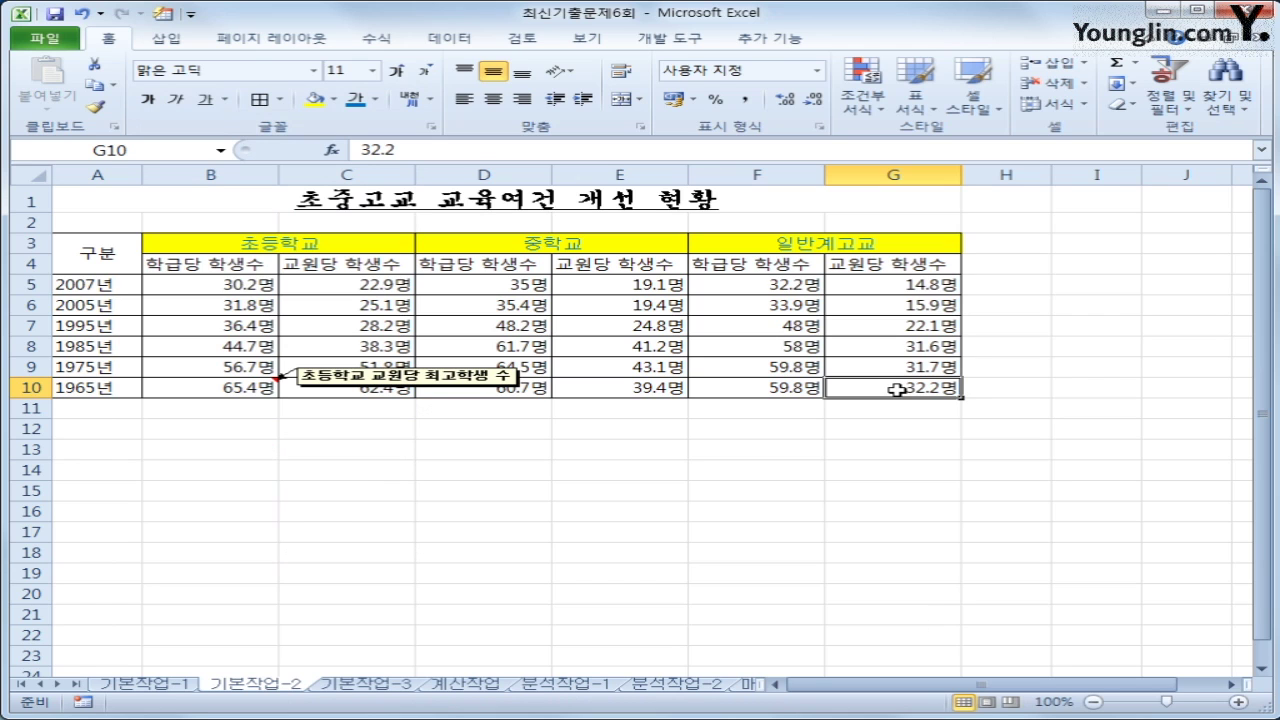
Step: On the 기본작업-3 sheet, start a new formula-based conditional formatting rule for A4:I13
click(365, 686)
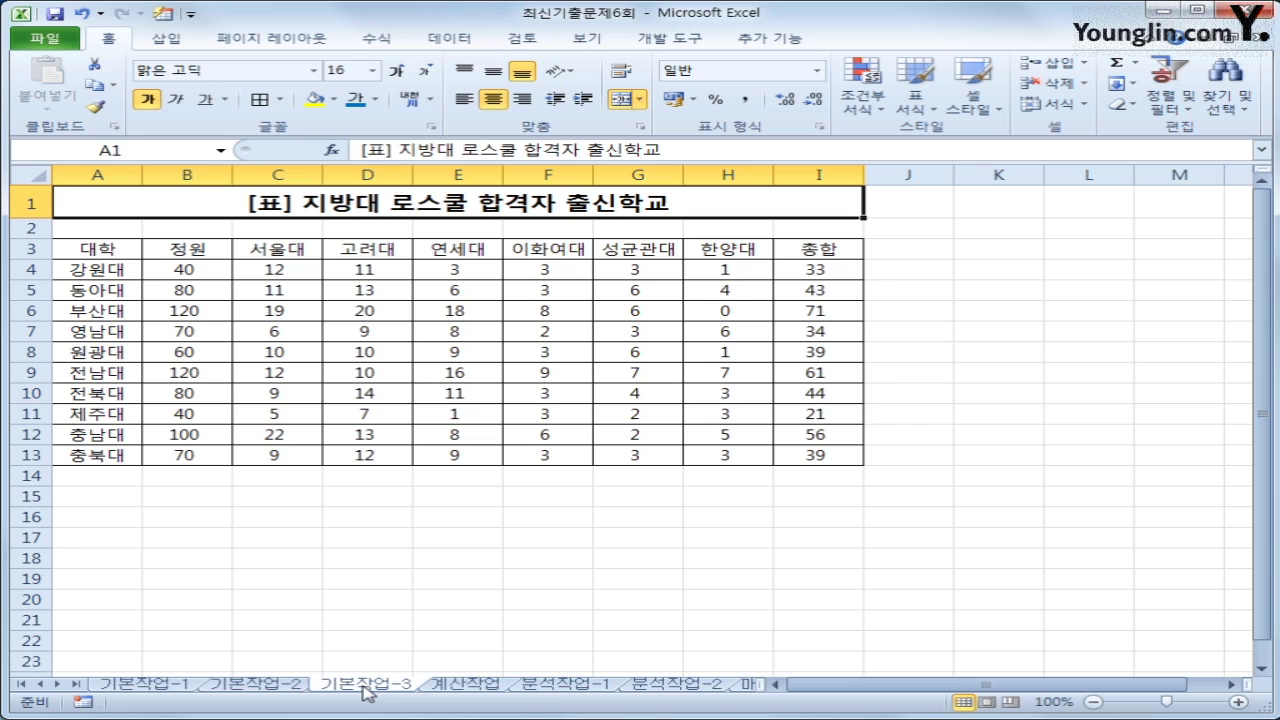
drag(100, 270, 783, 449)
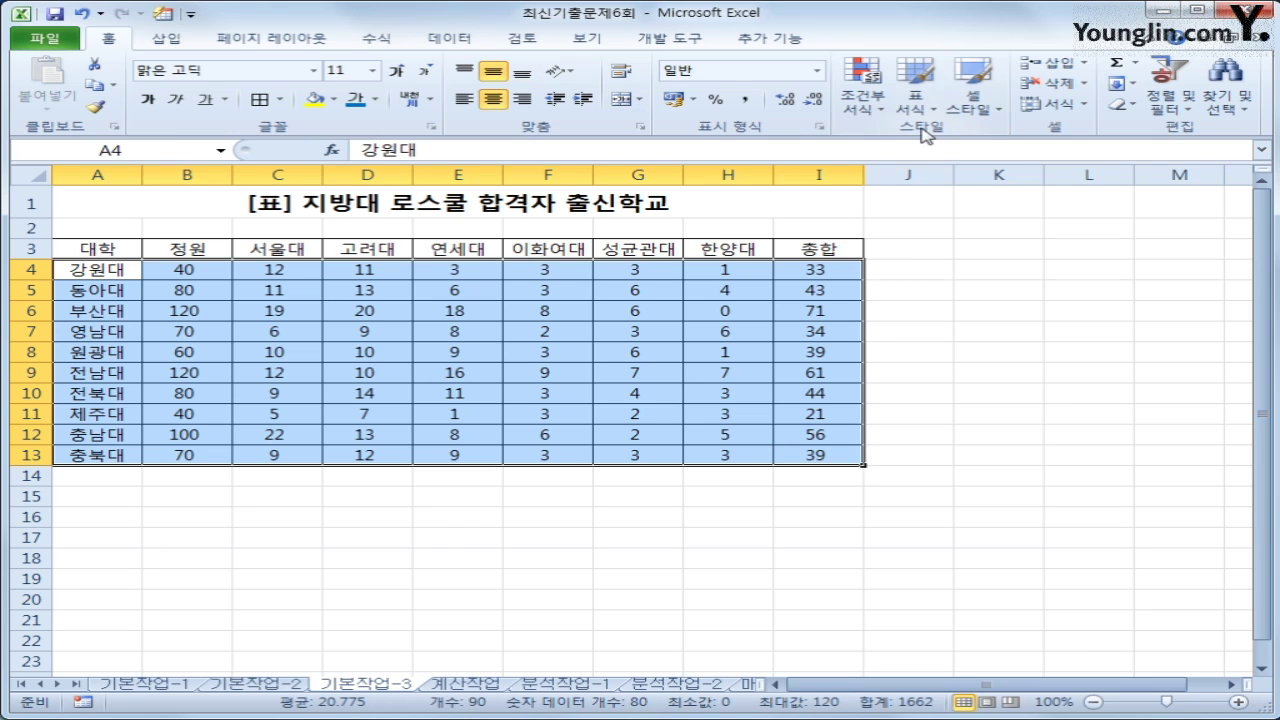
click(863, 106)
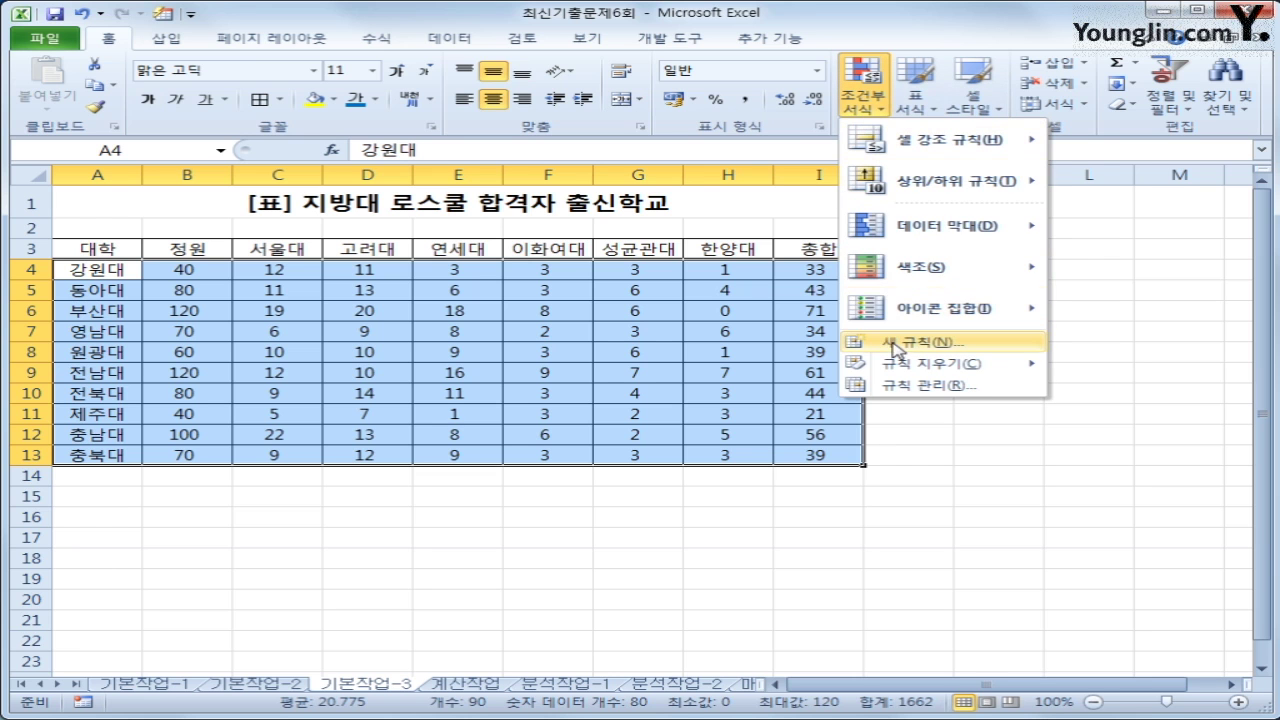
click(895, 345)
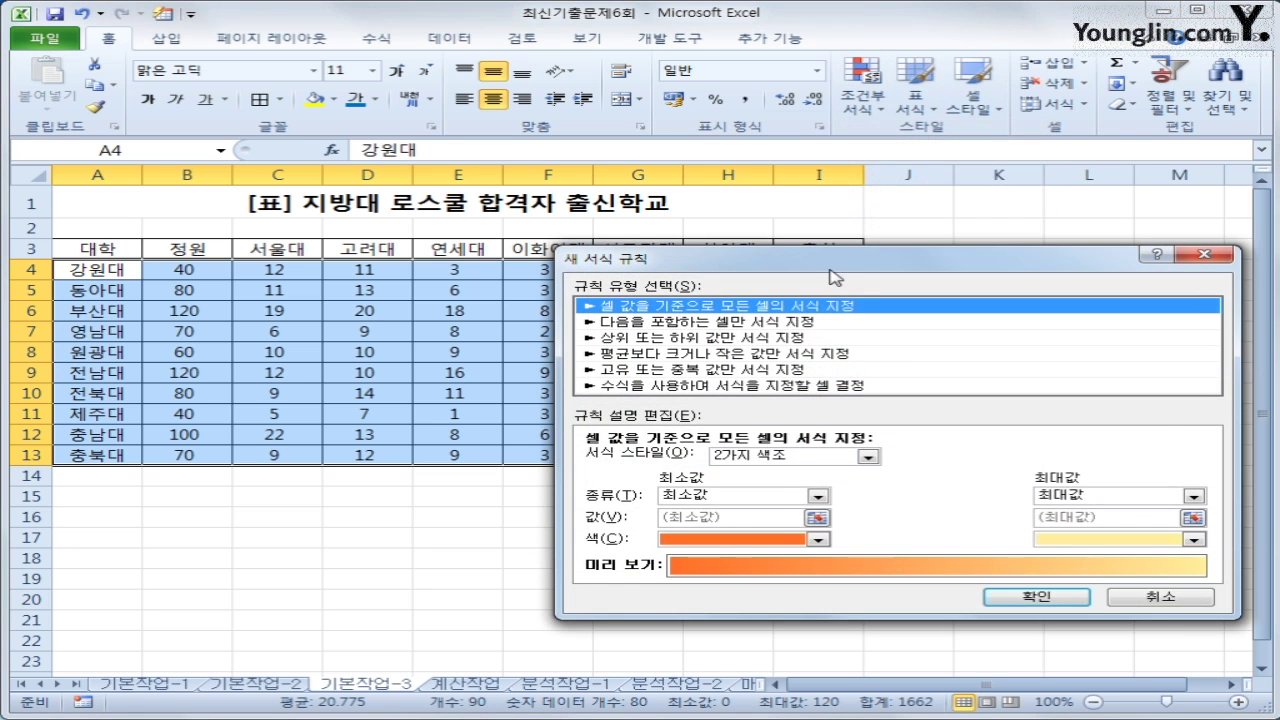
drag(834, 272, 697, 151)
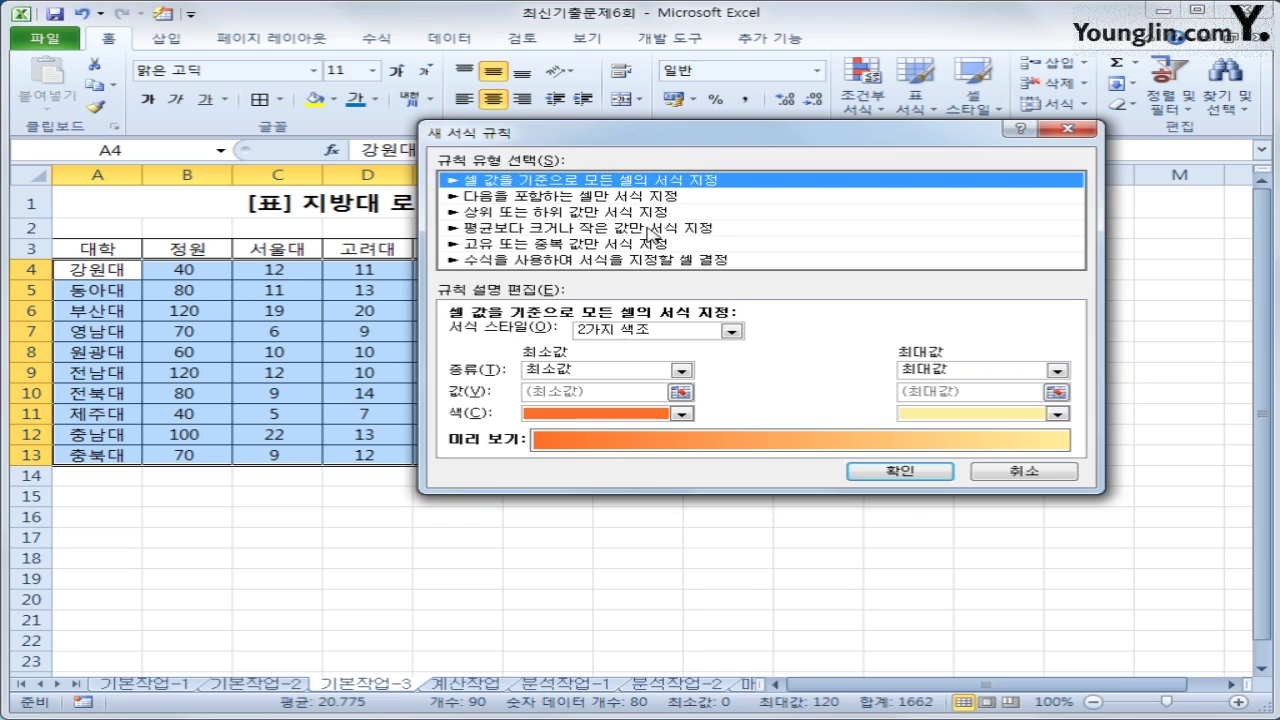
click(648, 262)
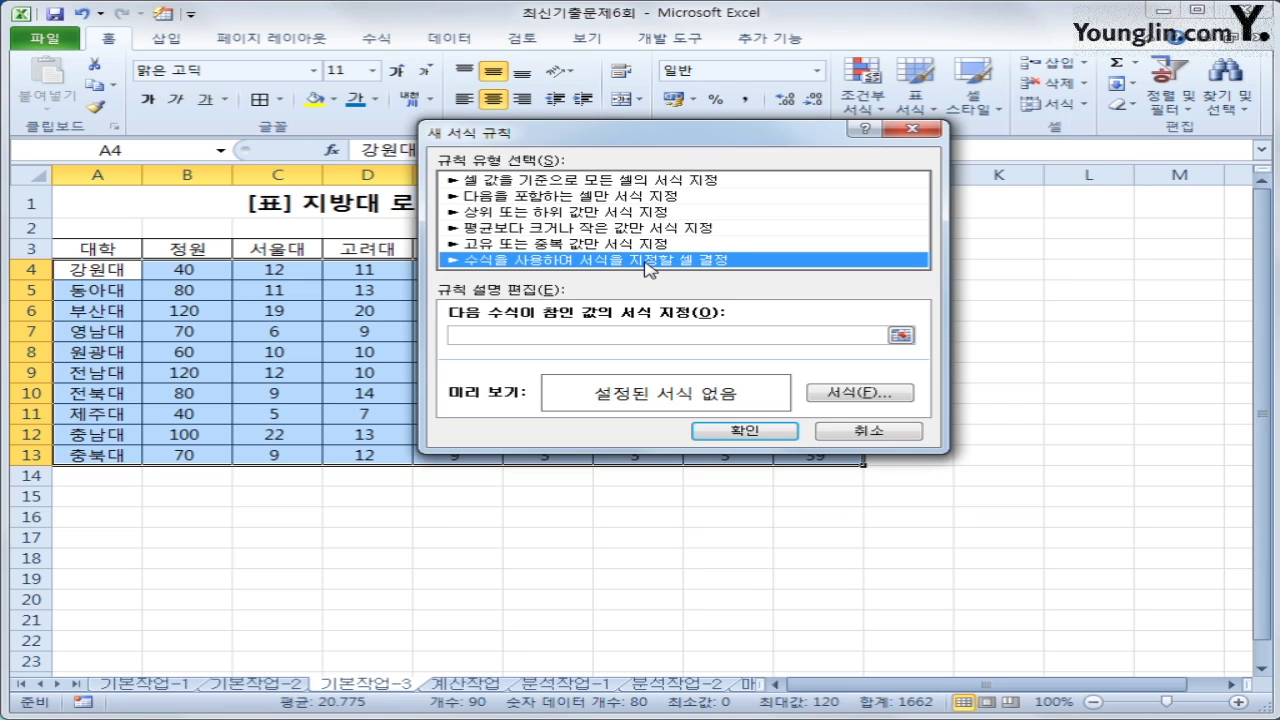
click(635, 334)
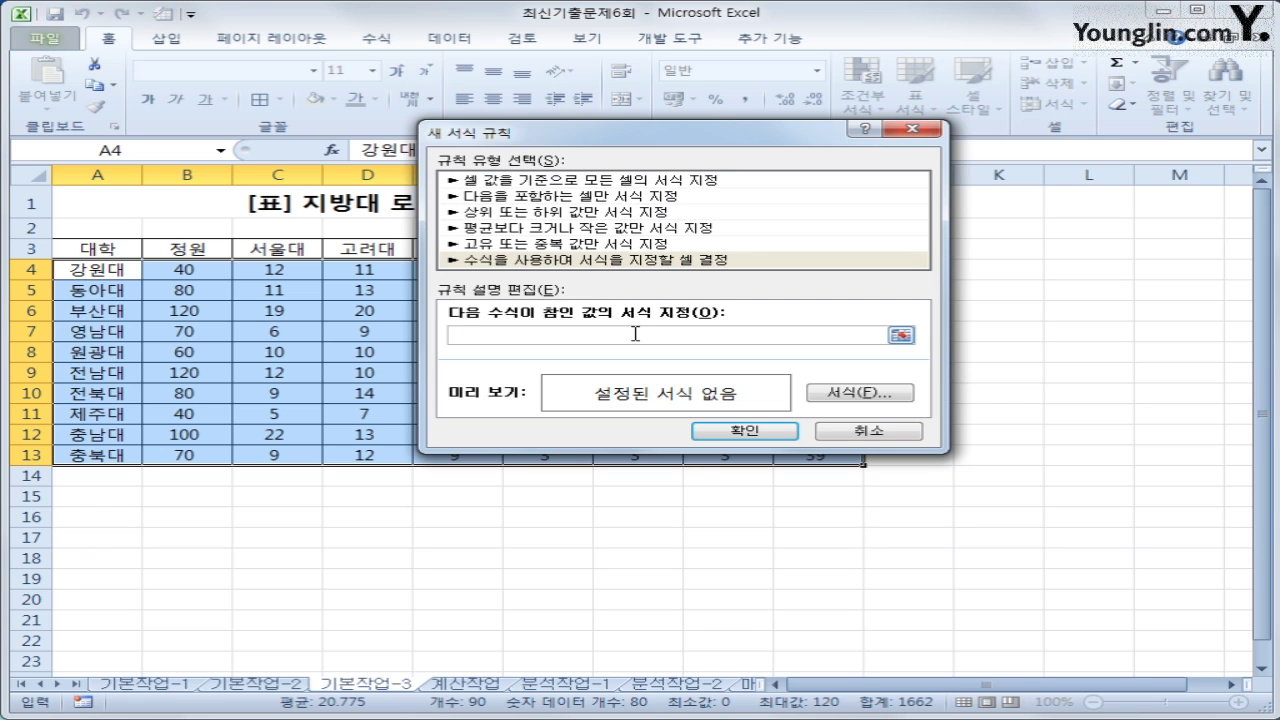
Step: Enter the rule formula =or($I4>=60,$B4>=100), with only the columns locked in both references
drag(699, 142, 893, 330)
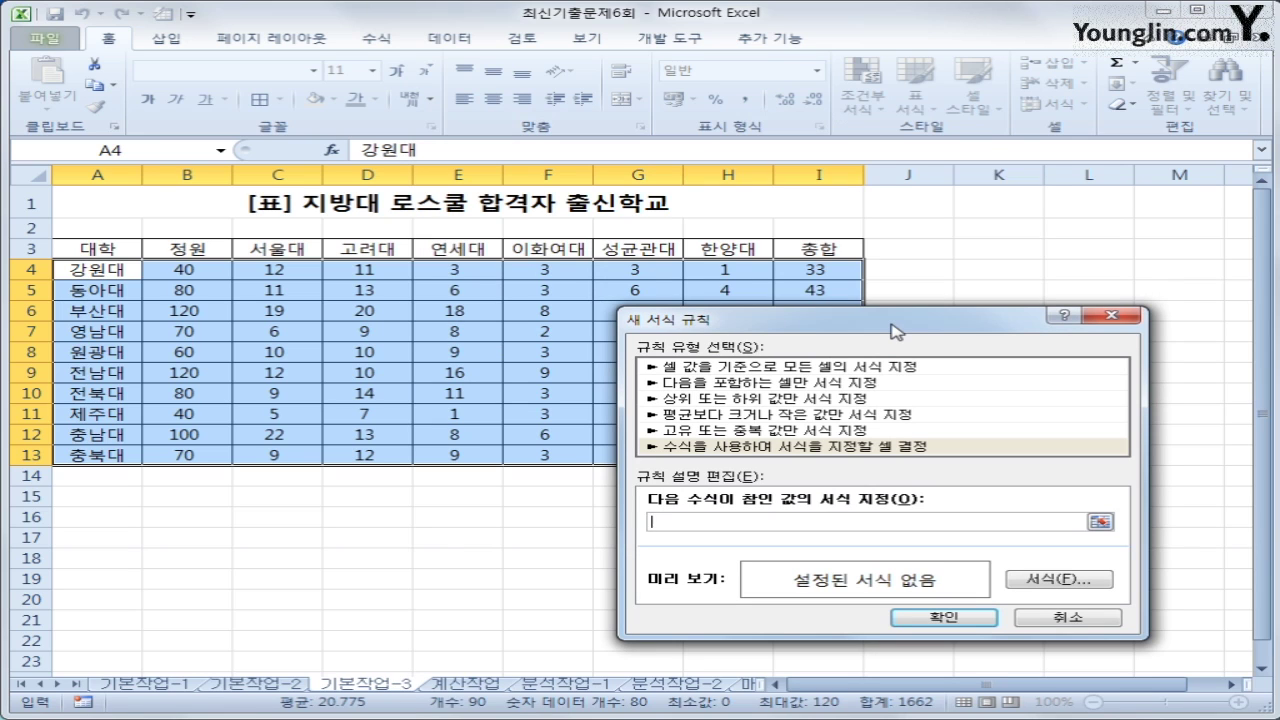
text(ㅋ)
text(or()
click(850, 272)
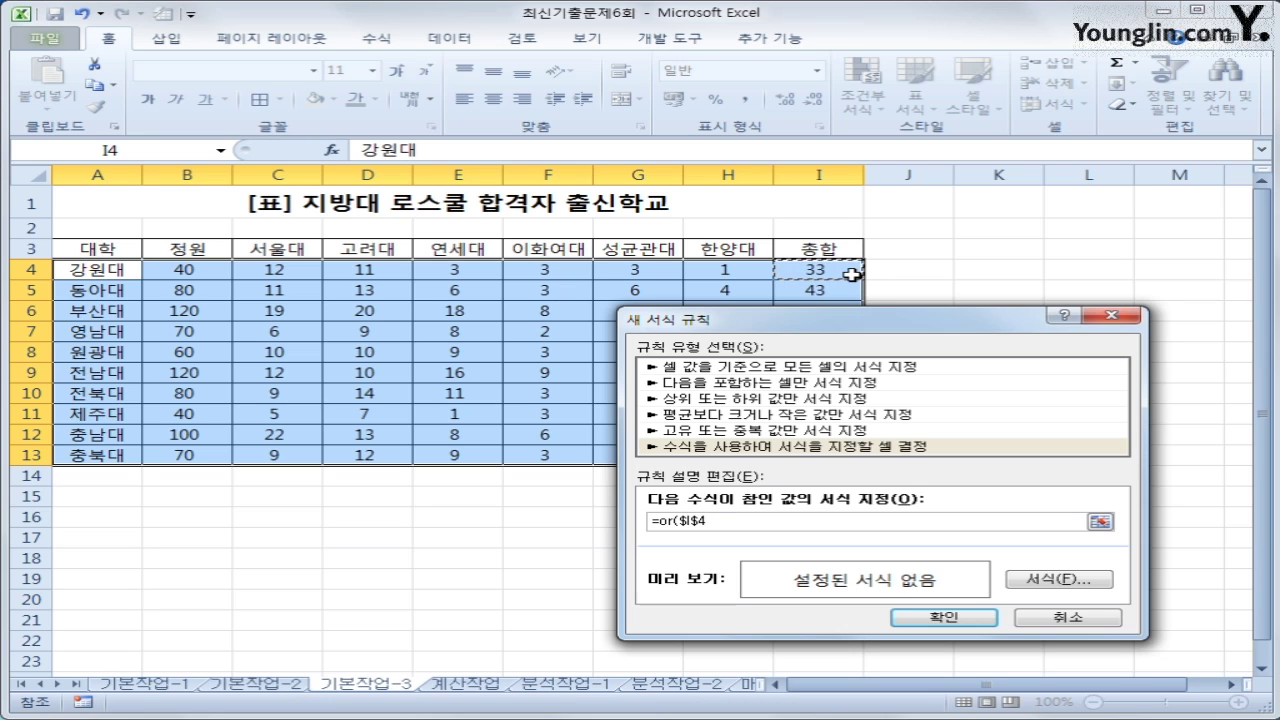
key(F4)
key(F4)
text(>=60,)
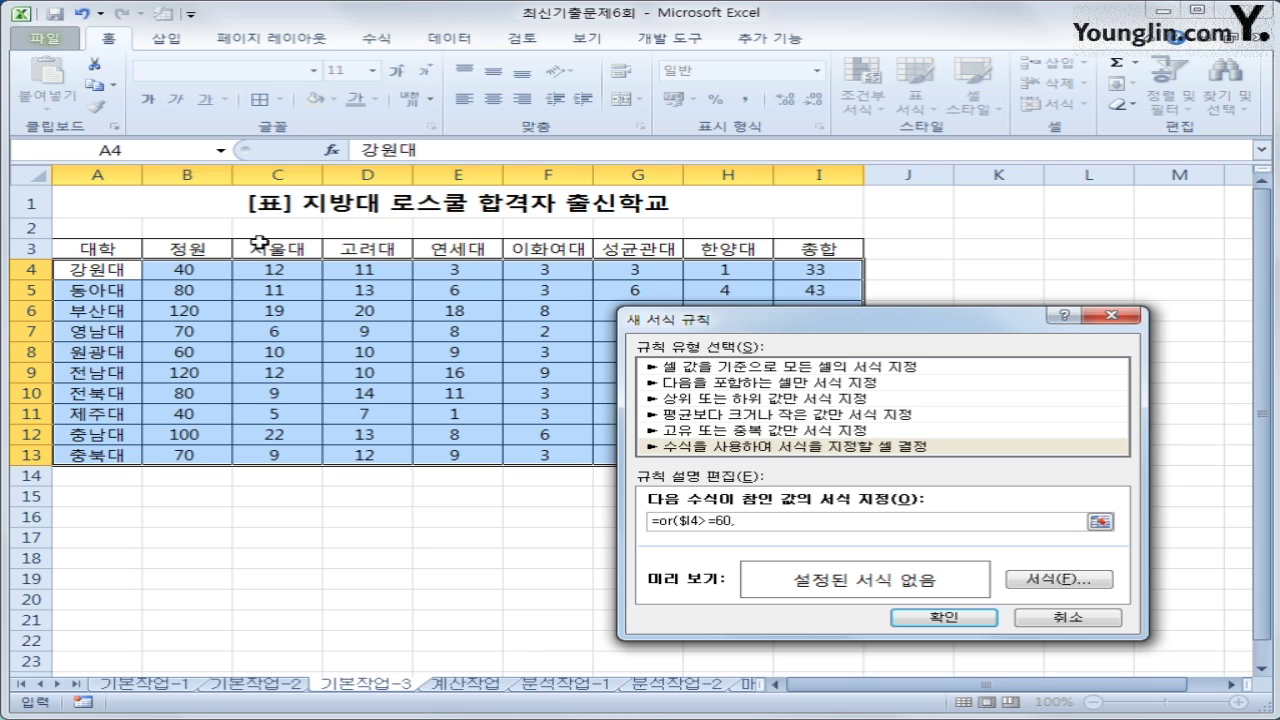
click(220, 267)
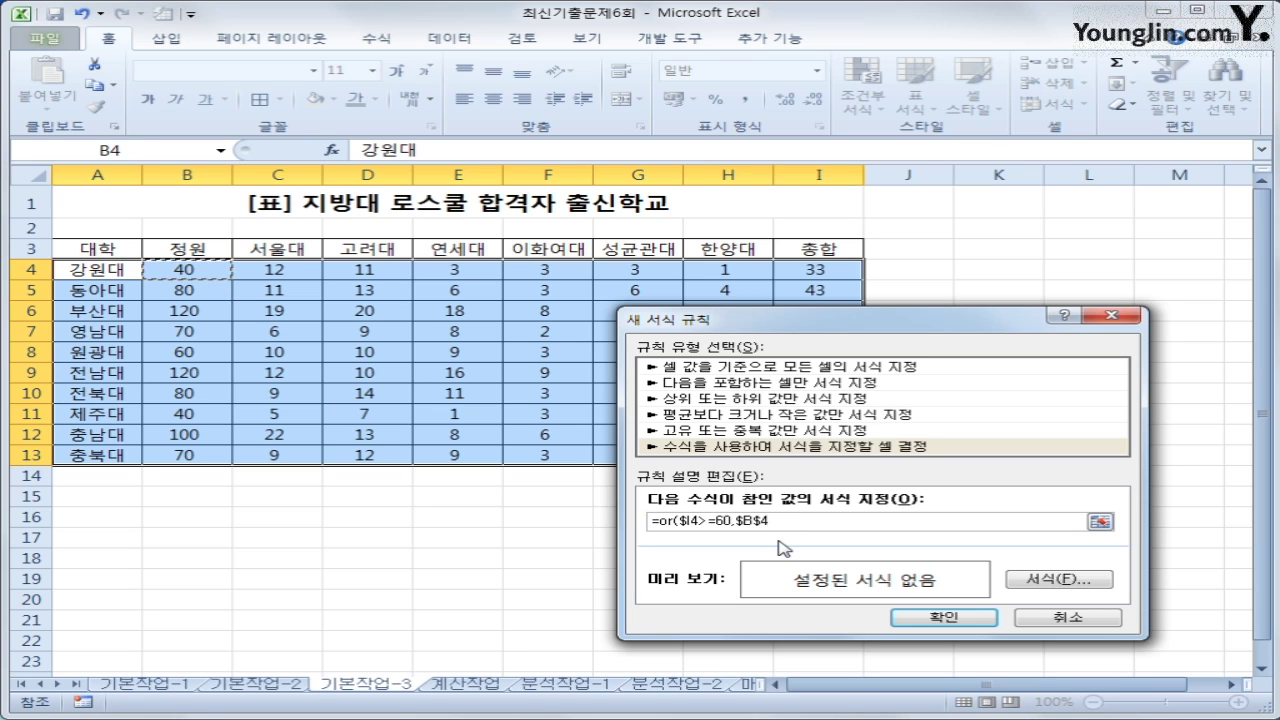
key(F4)
key(F4)
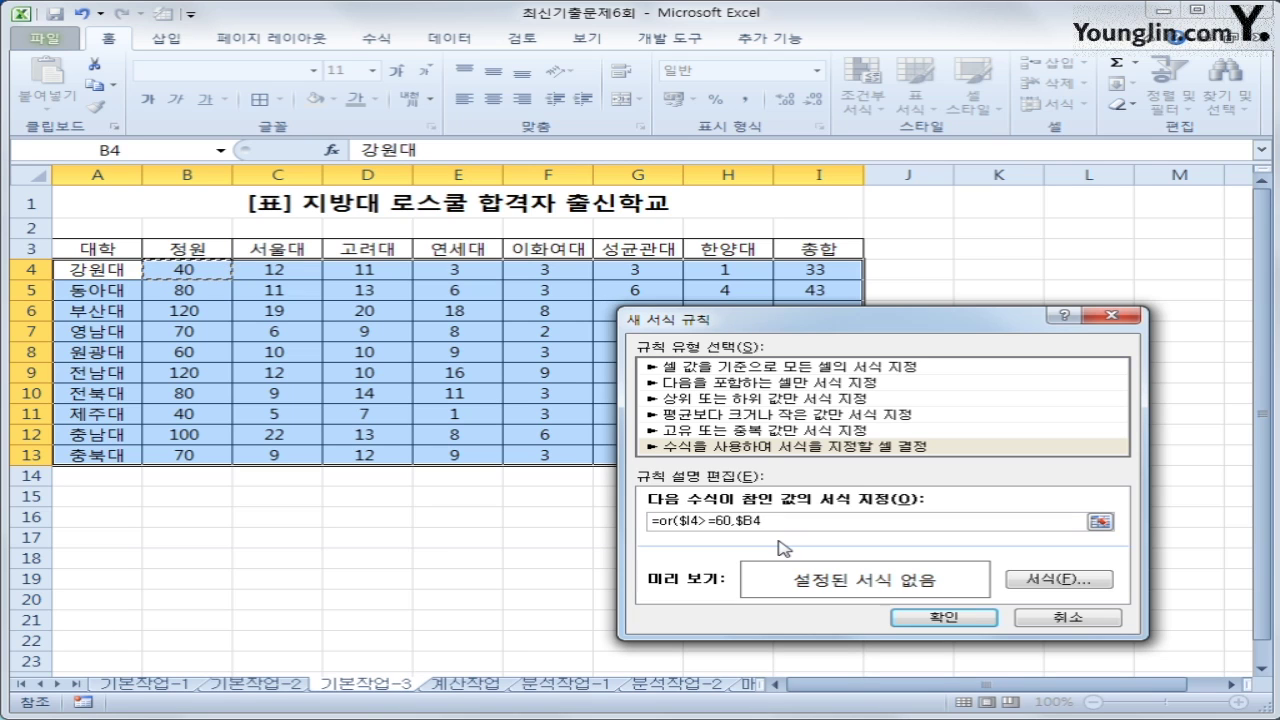
text(>=100))
click(765, 450)
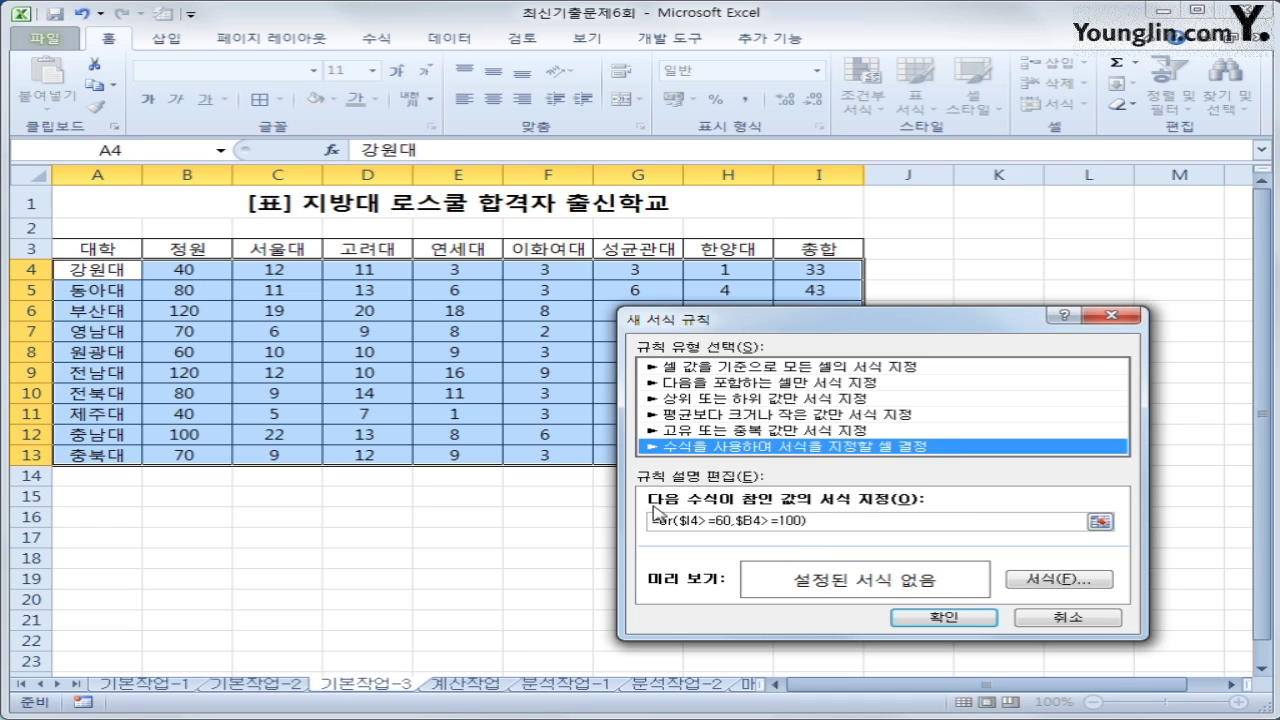
Step: Set the rule's format to bold (굵게) with the standard blue font color and apply the rule
click(1088, 586)
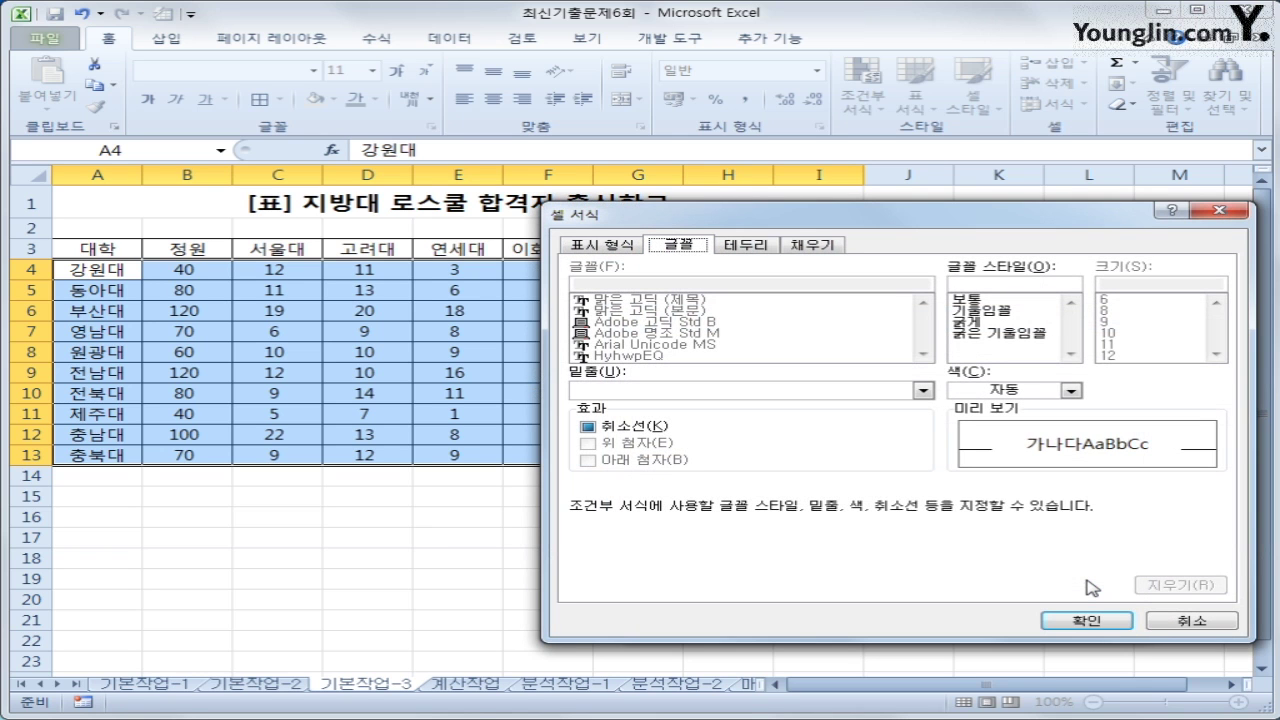
click(993, 326)
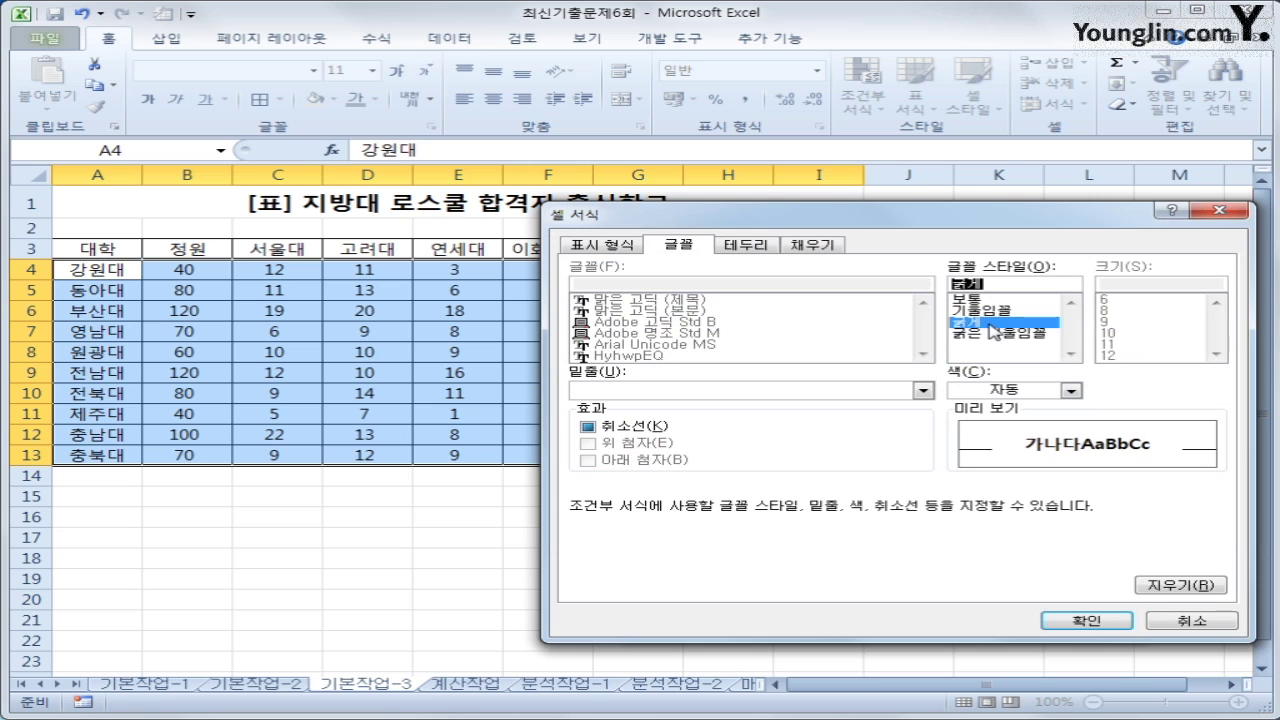
click(1022, 400)
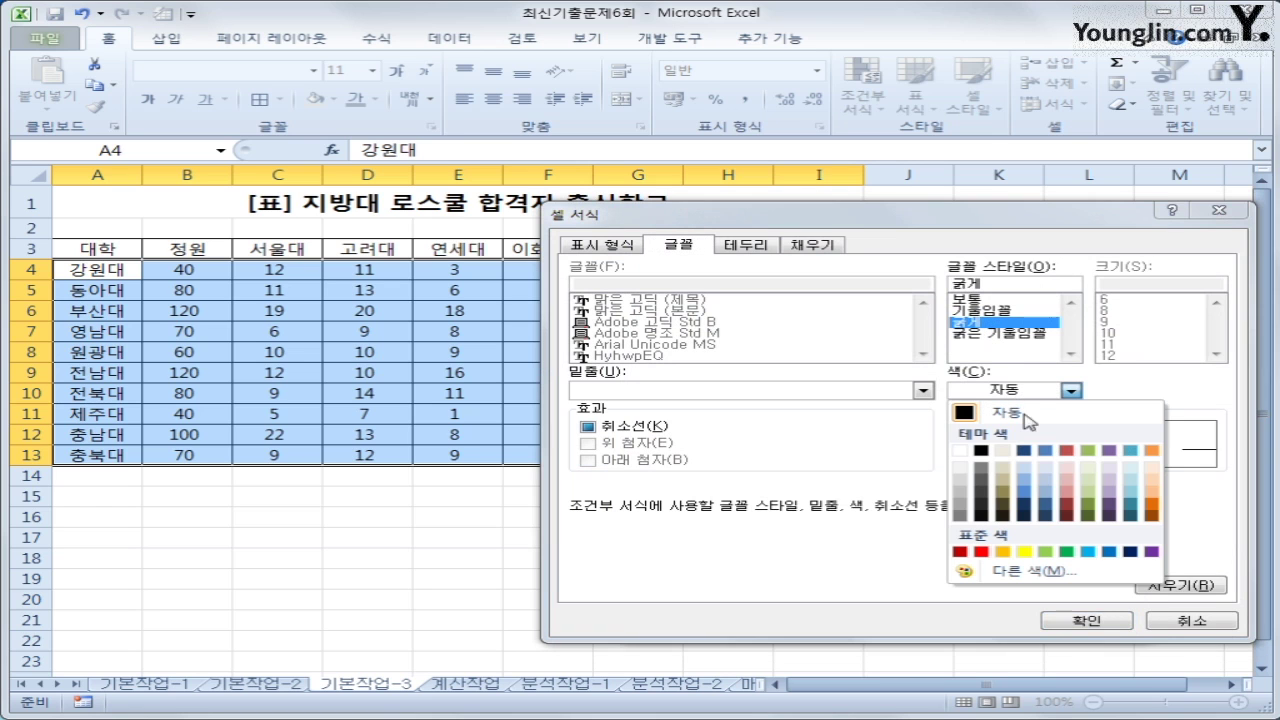
click(1107, 551)
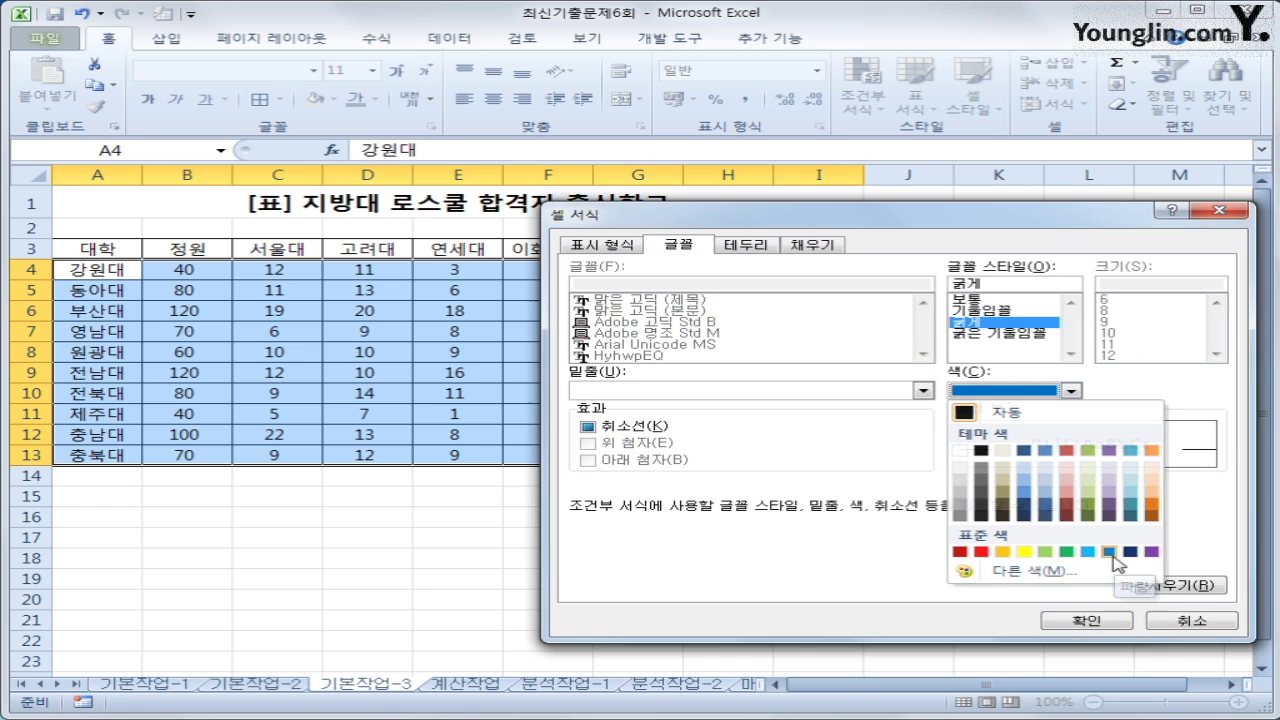
click(1075, 620)
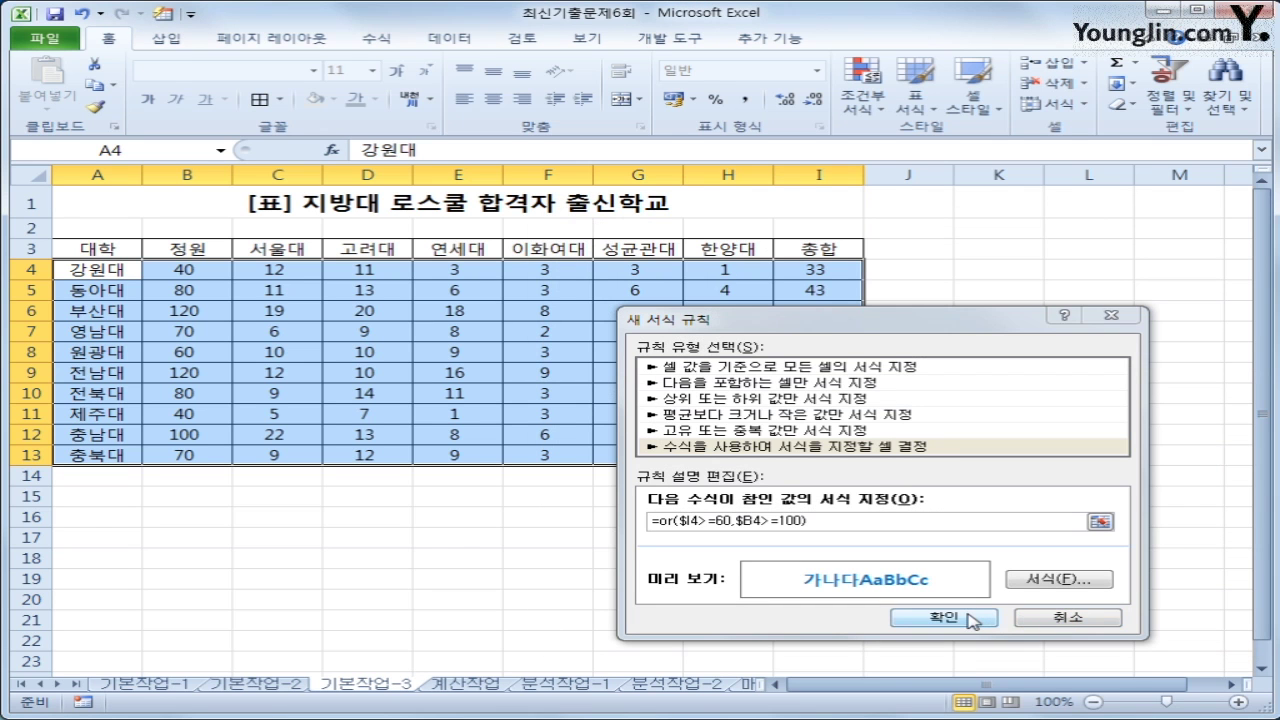
click(968, 618)
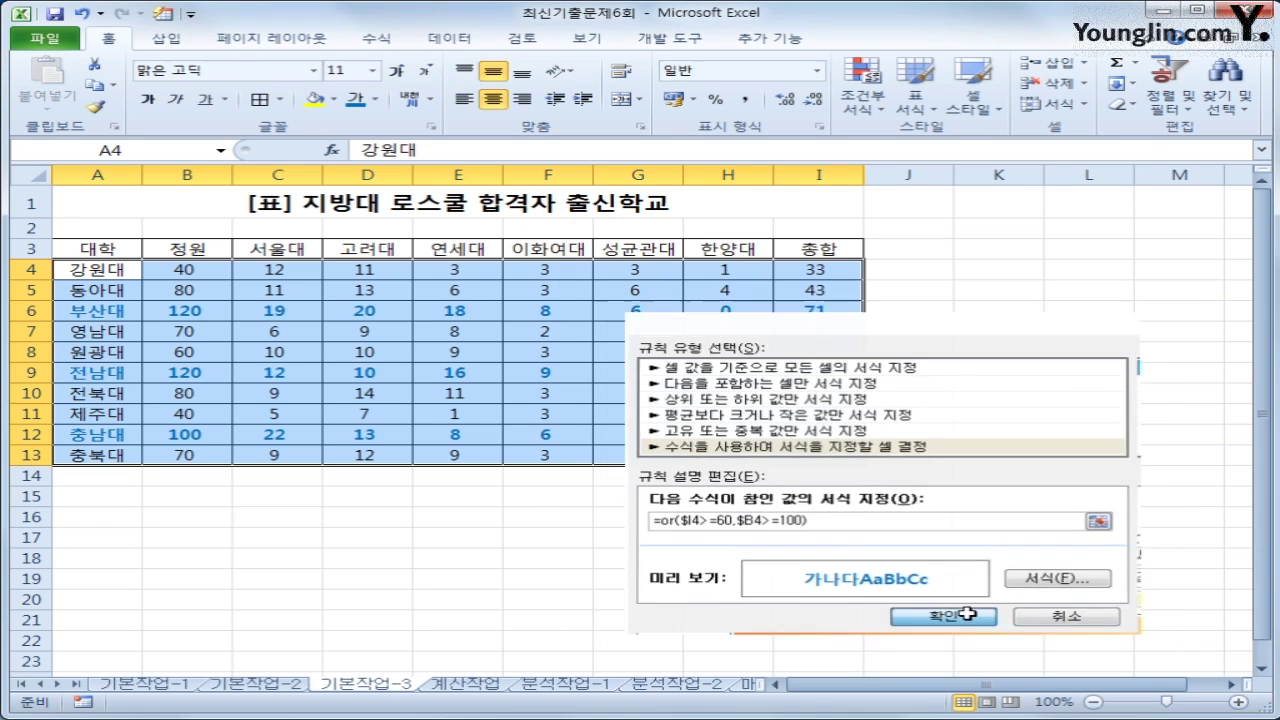
click(858, 455)
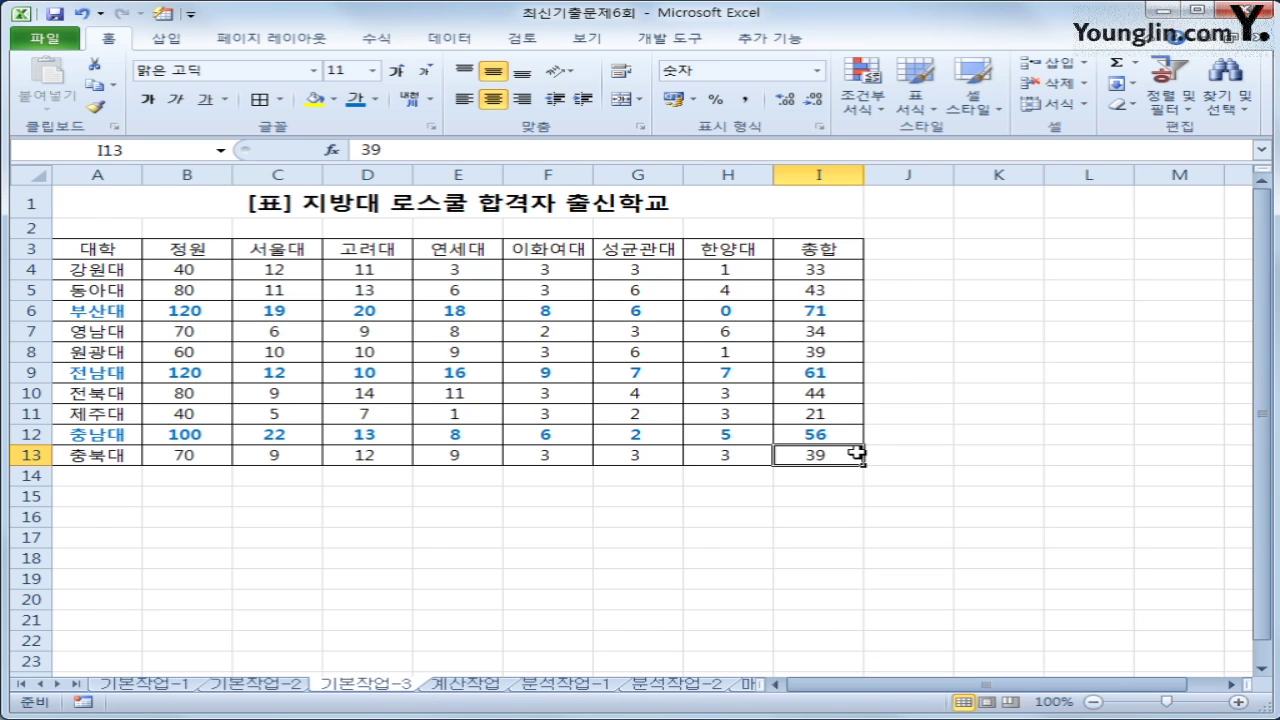
Step: On the 계산작업 sheet, start a CHOOSE function in cell D3 of 표1's 계열 column
click(478, 686)
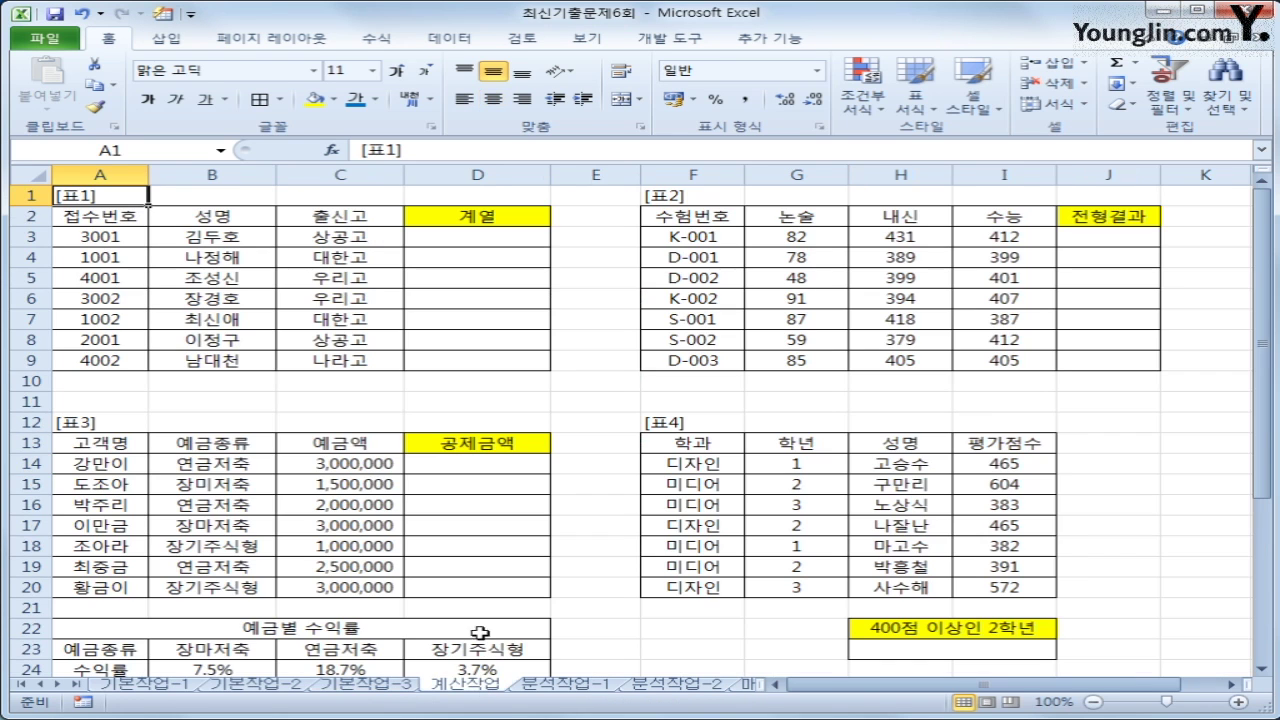
click(533, 244)
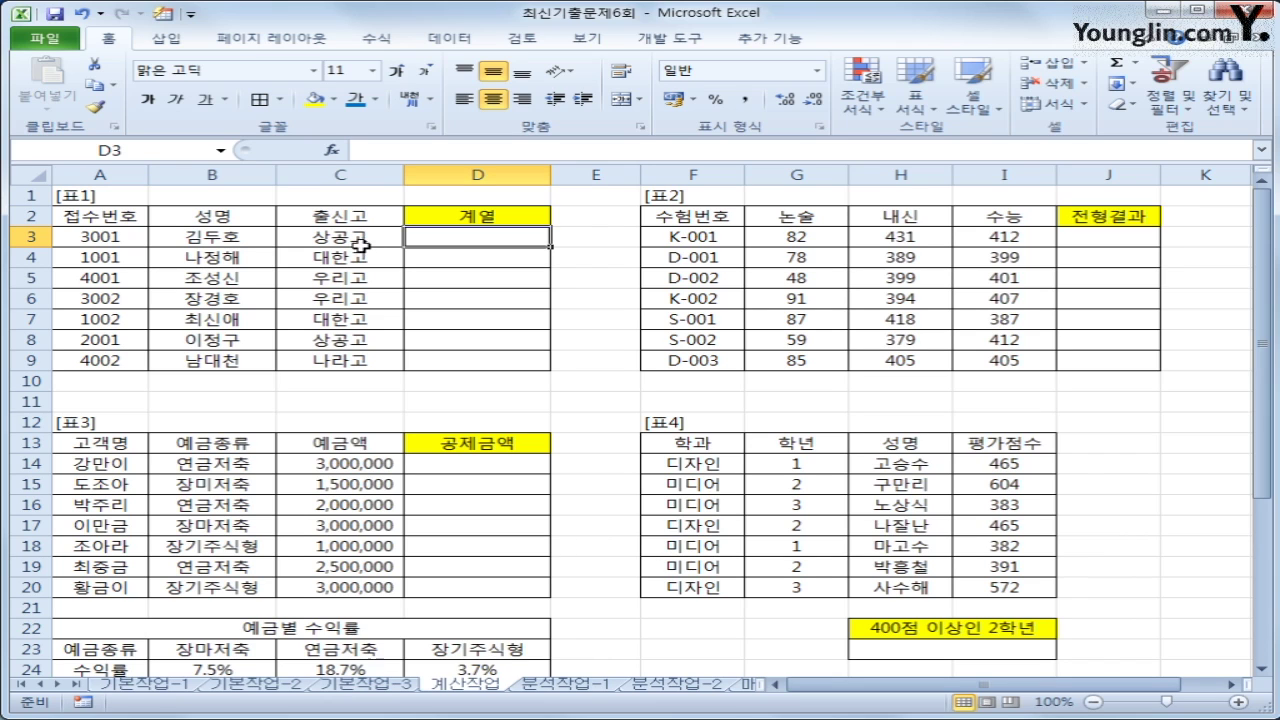
click(138, 238)
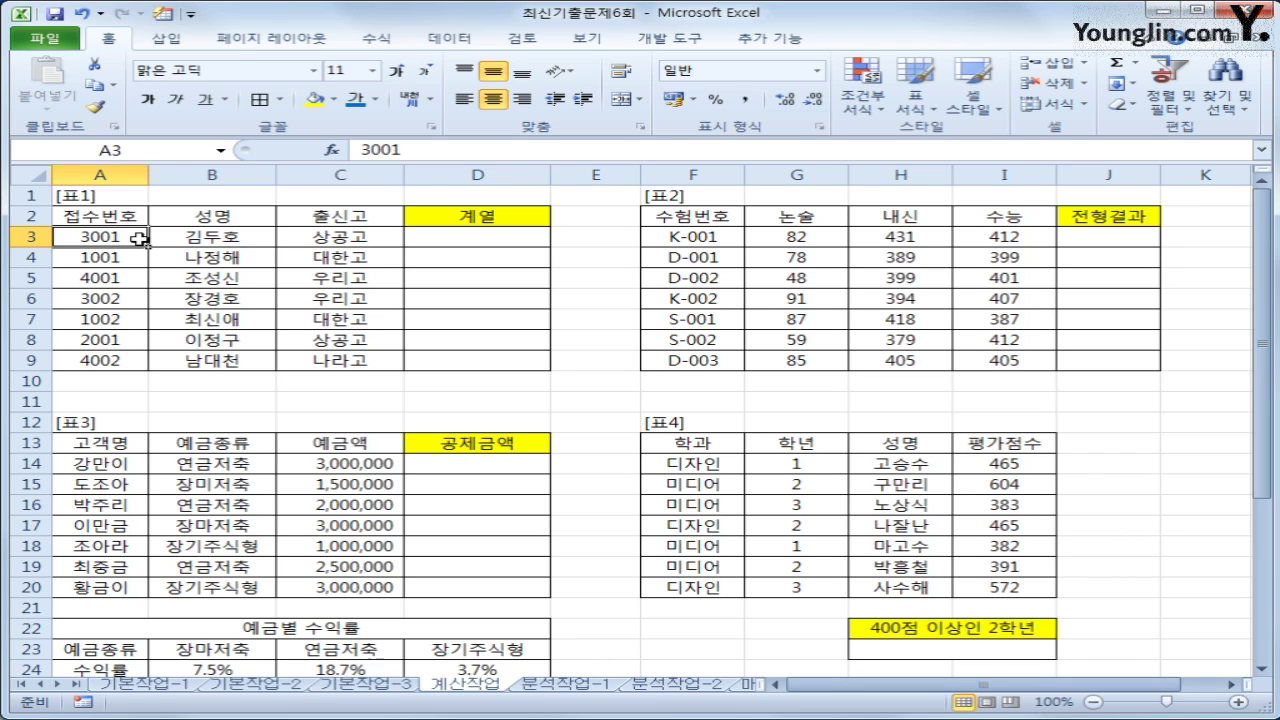
click(452, 238)
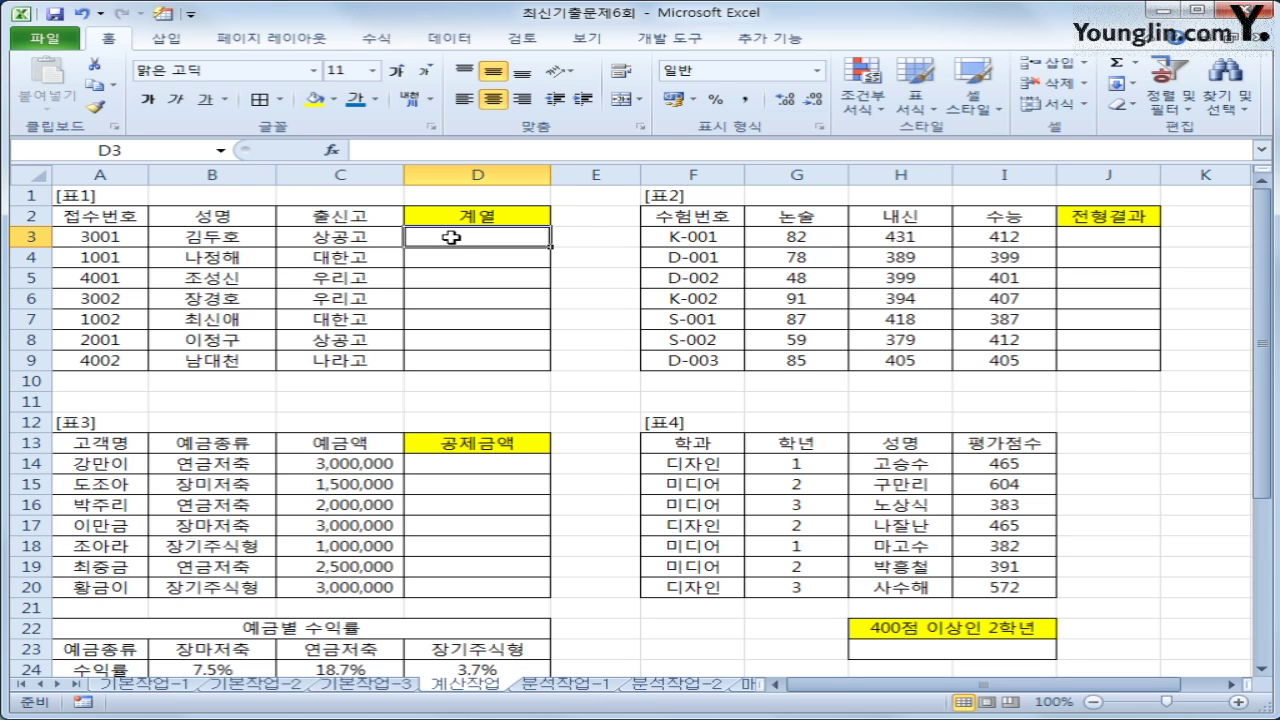
click(378, 38)
click(397, 66)
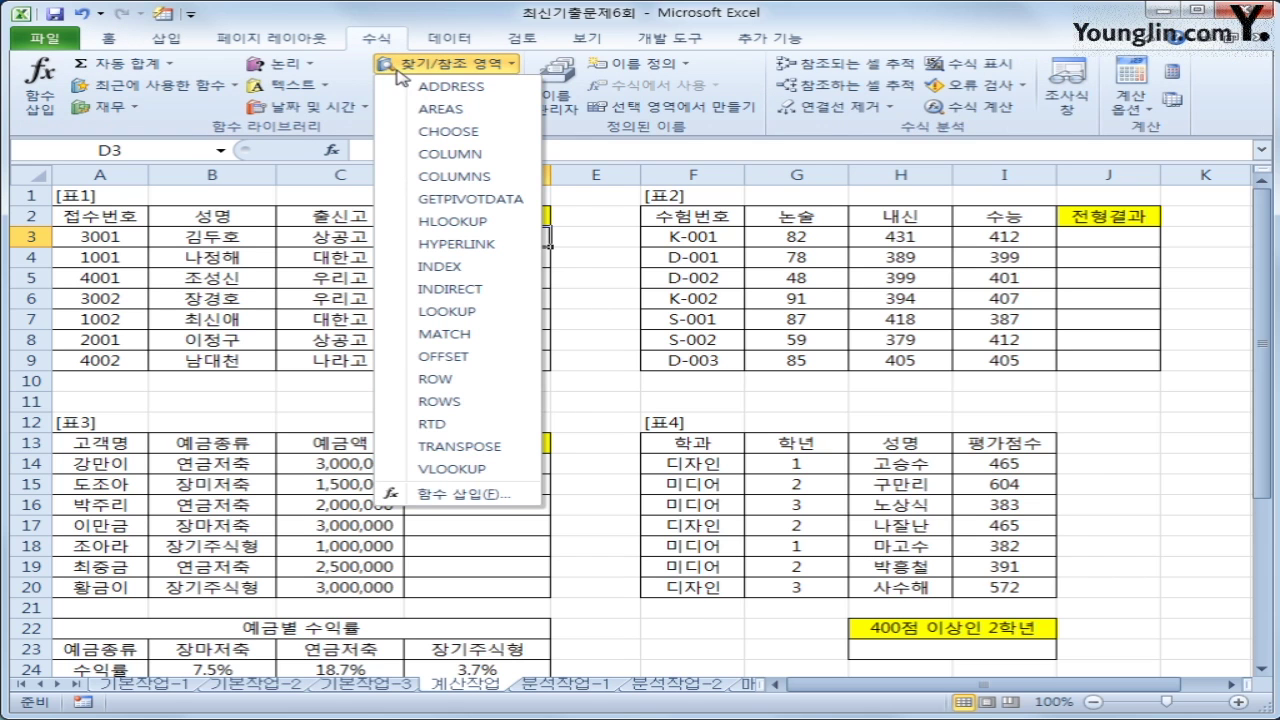
click(440, 131)
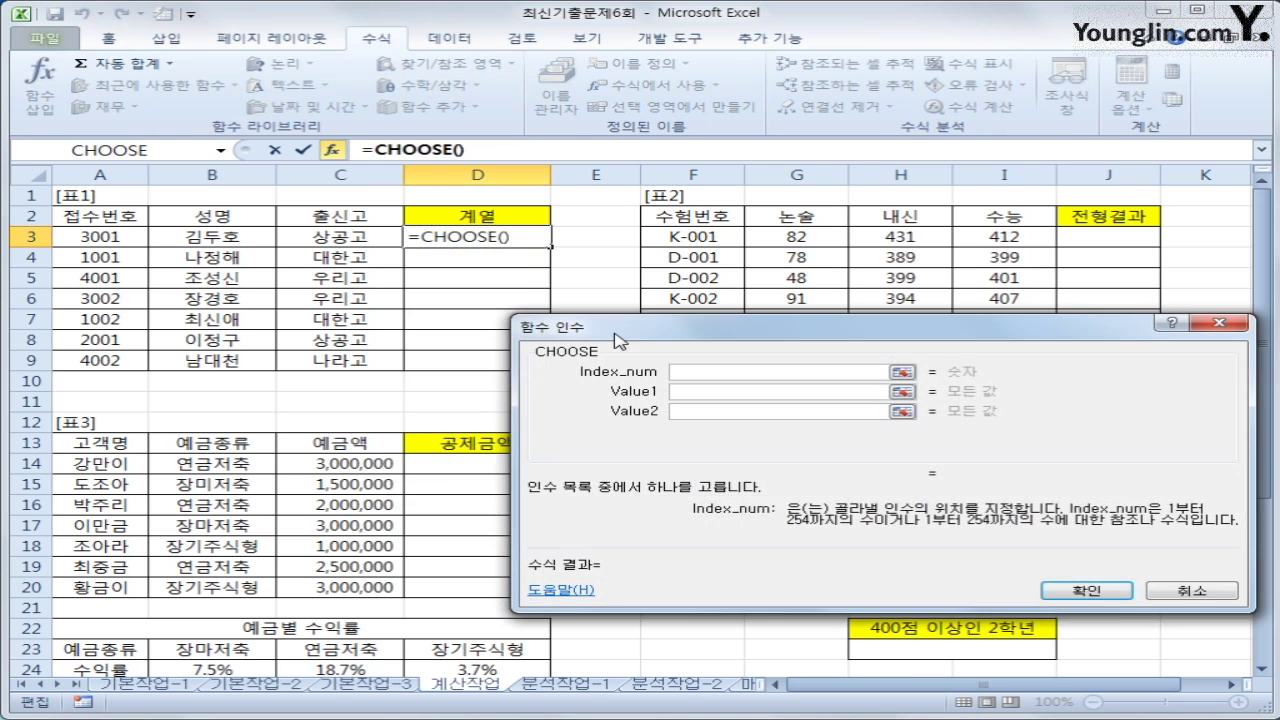
drag(620, 340, 408, 305)
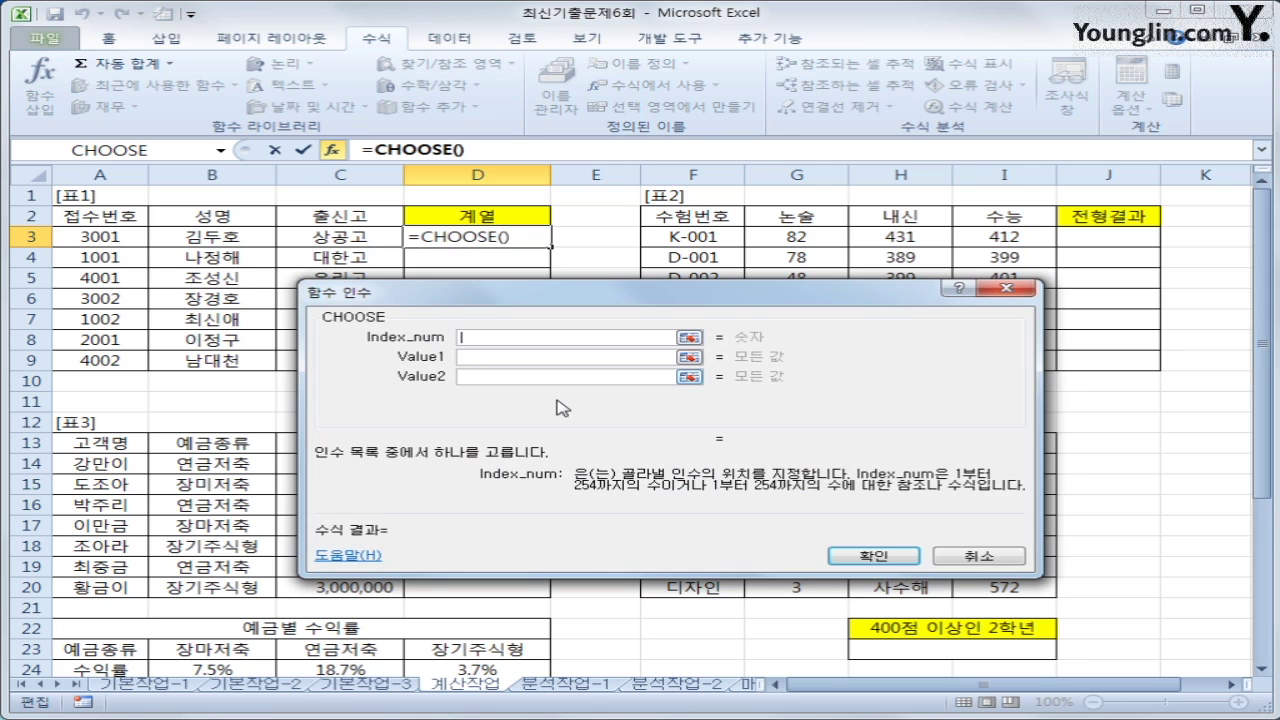
Step: Set the CHOOSE index number to left(A3,1), taking the first character of the 접수번호
text(le)
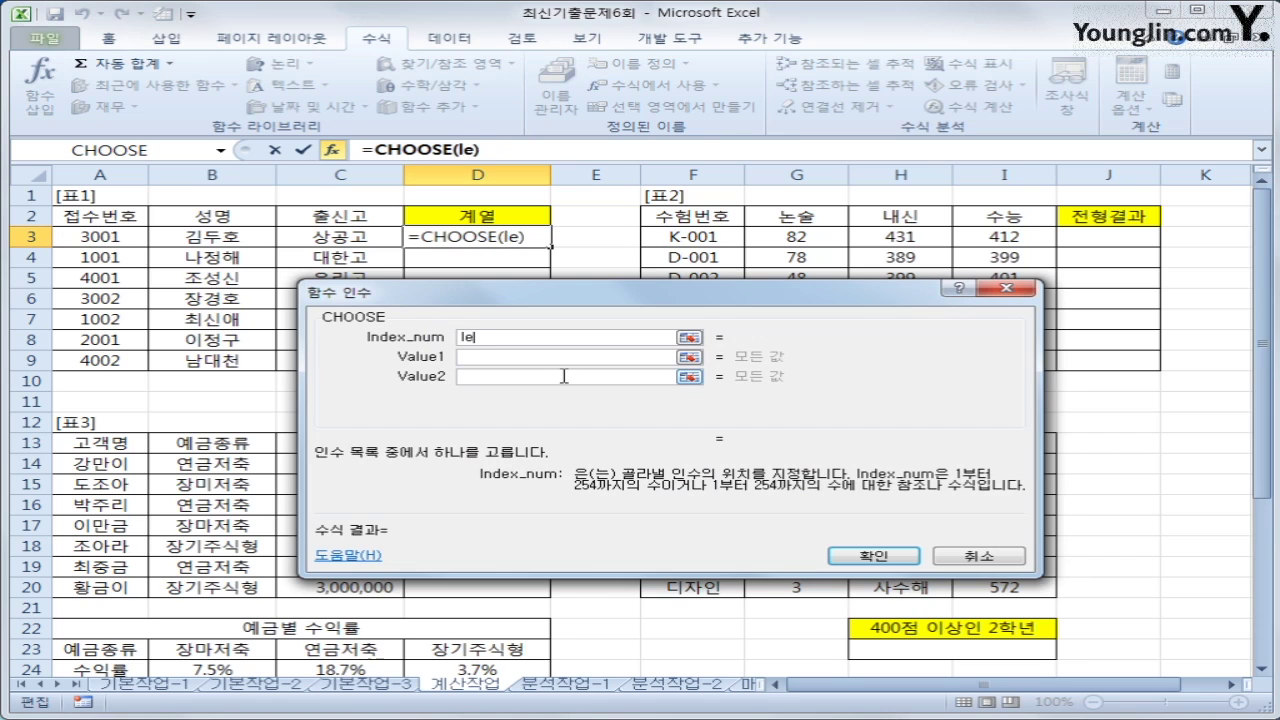
text(ft()
click(103, 235)
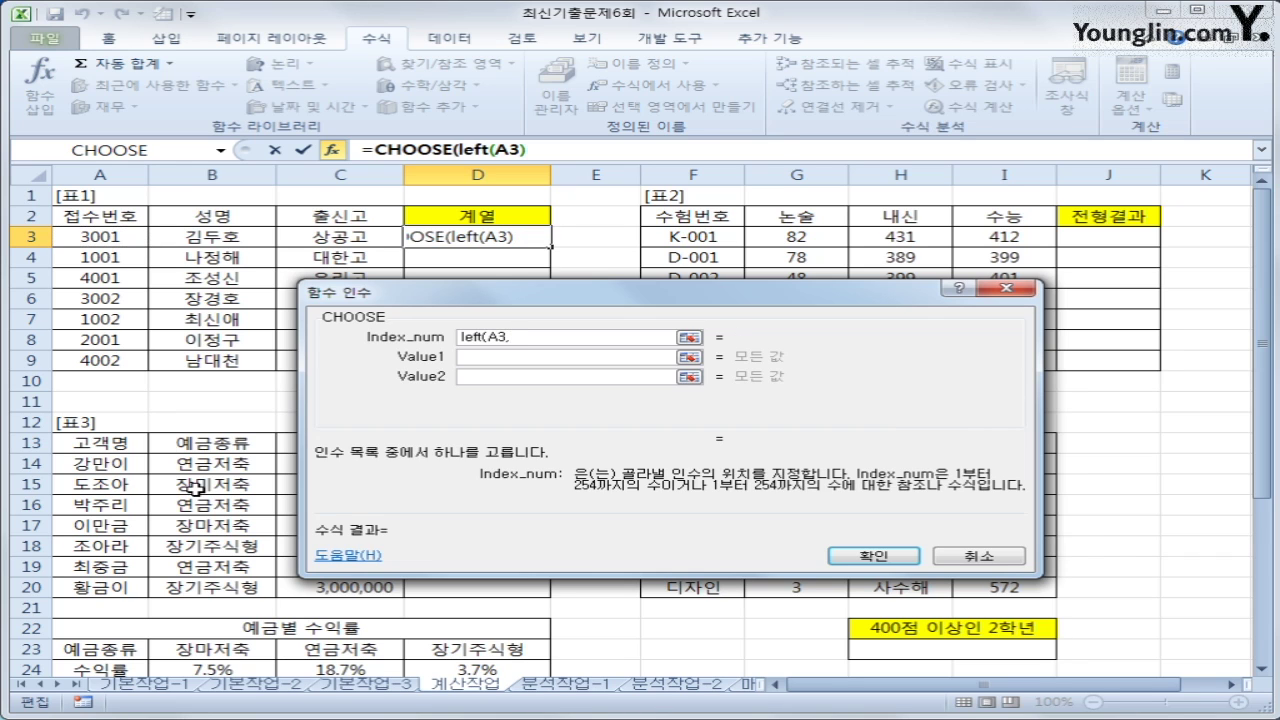
text(,1)
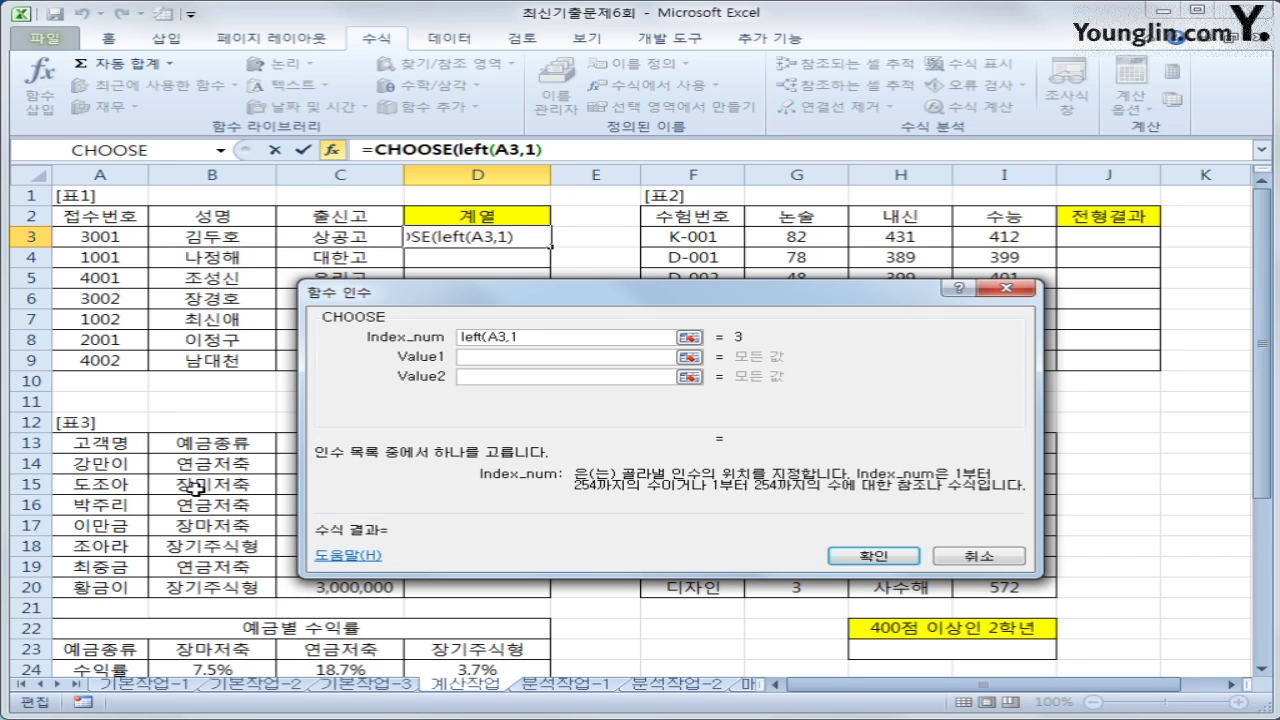
text())
key(Tab)
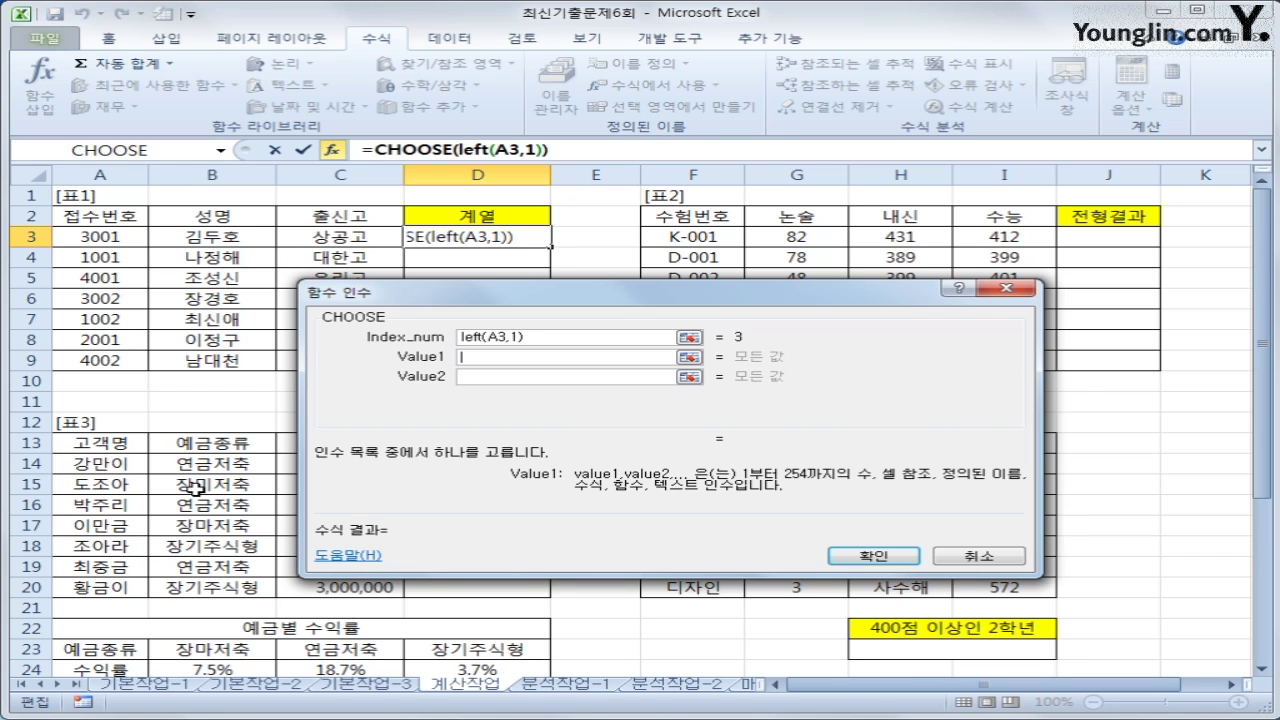
Step: Set the CHOOSE values to 인문, 자연, 예체능 and 전문, and fill the finished formula down from D3 to D9
text(d)
key(BackSpace)
text(인ㅁㅜ)
key(Tab)
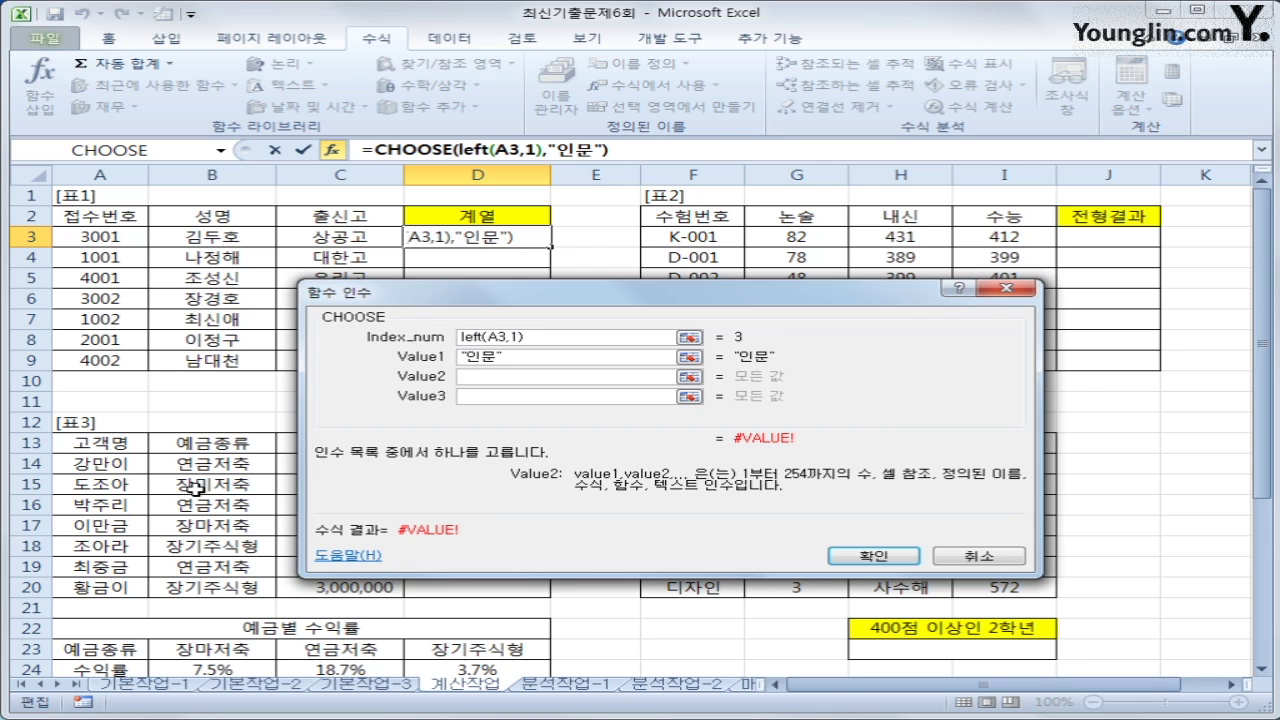
text(장ㅕㄴ)
key(Tab)
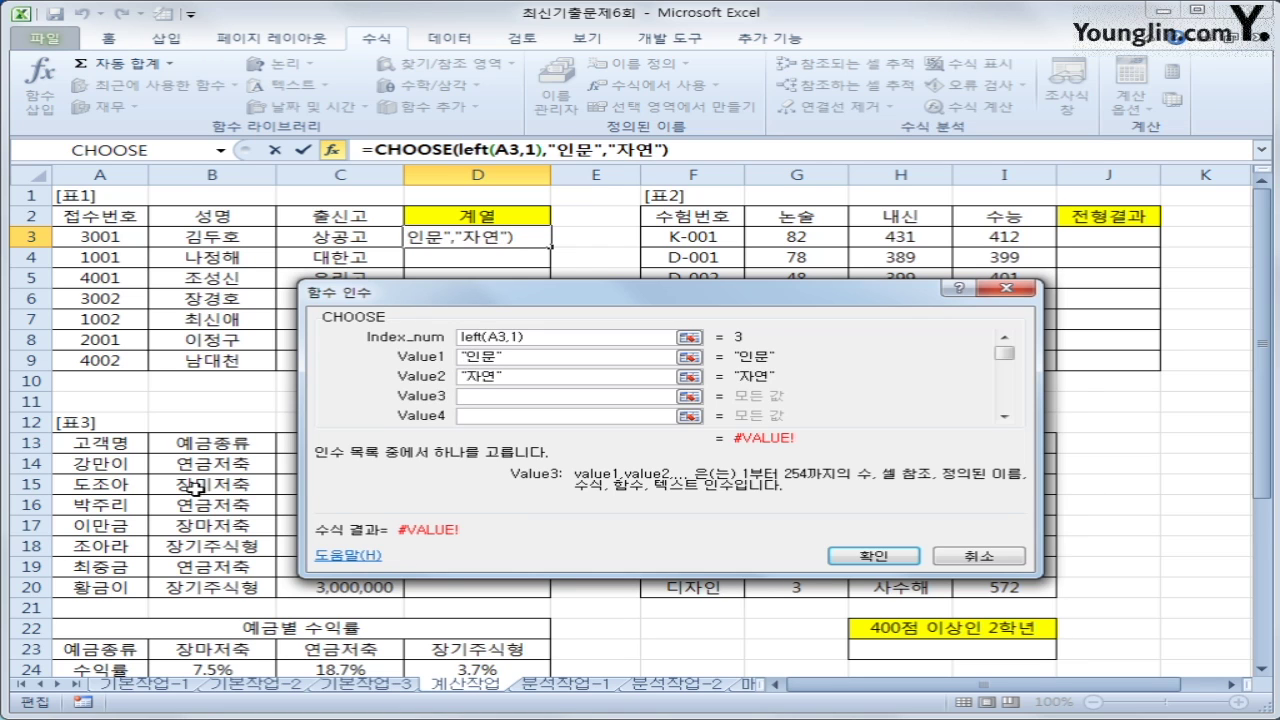
text(예체능)
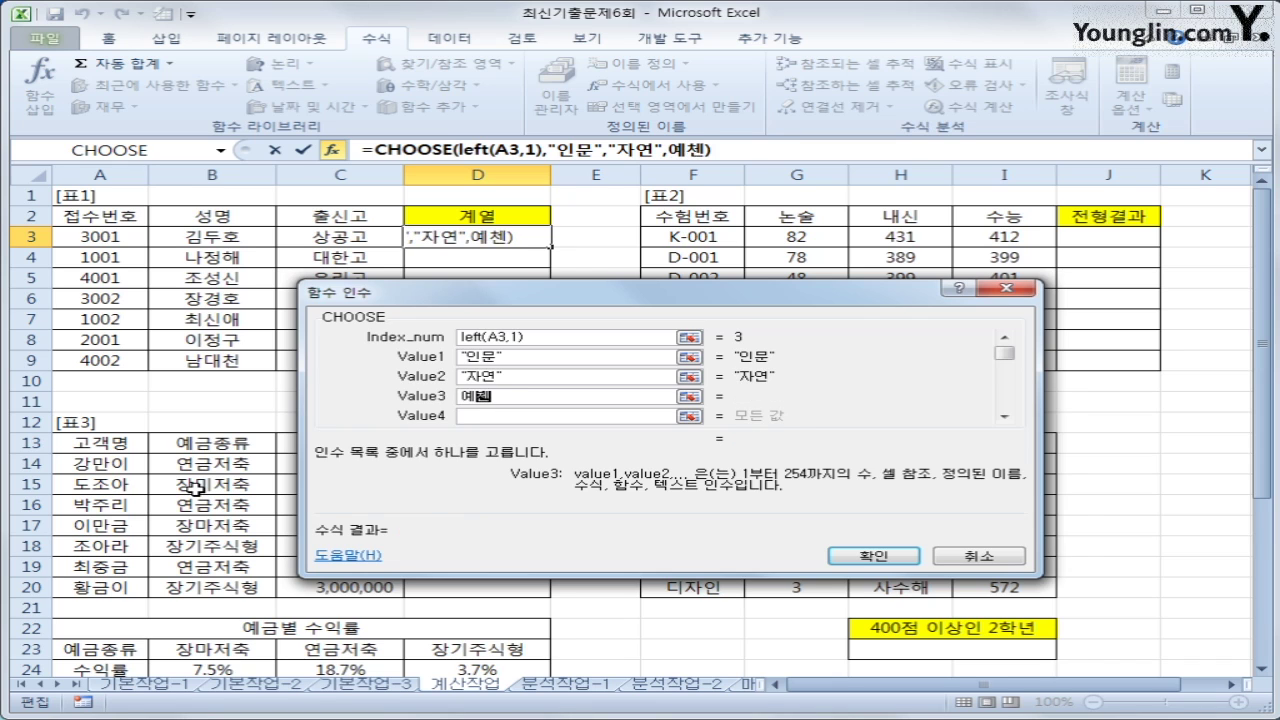
key(Tab)
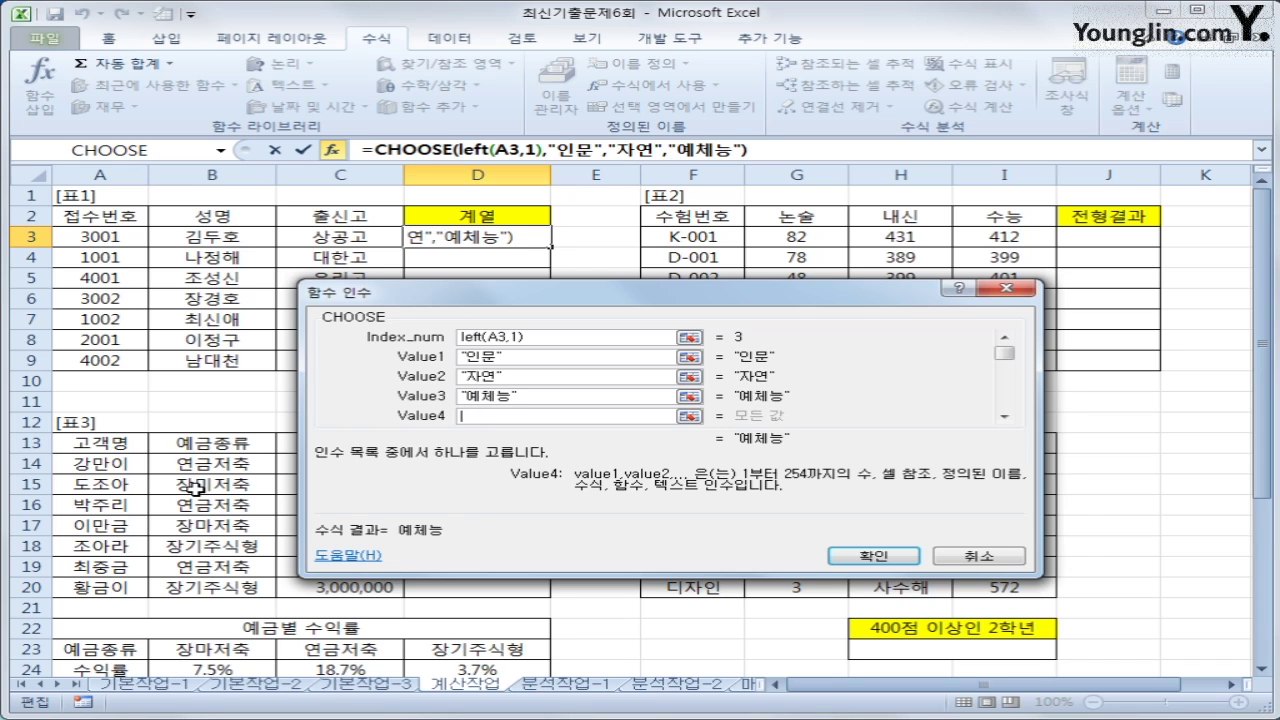
text(전문)
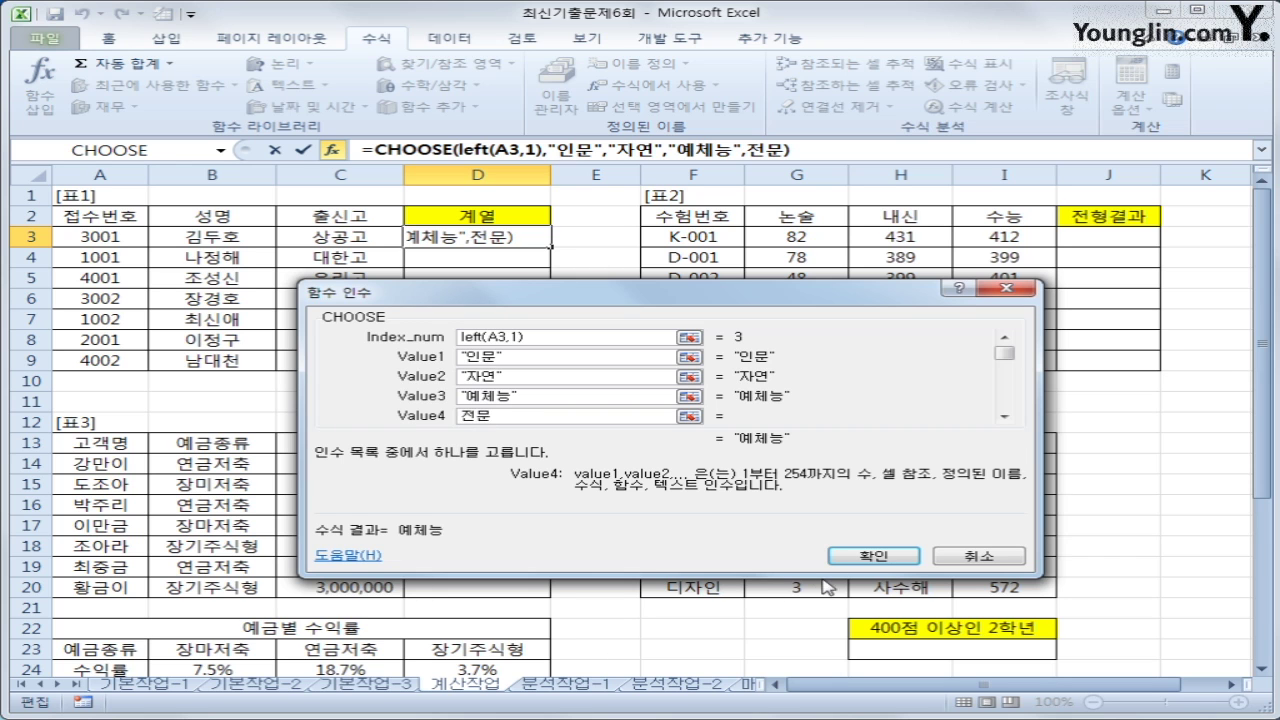
click(860, 555)
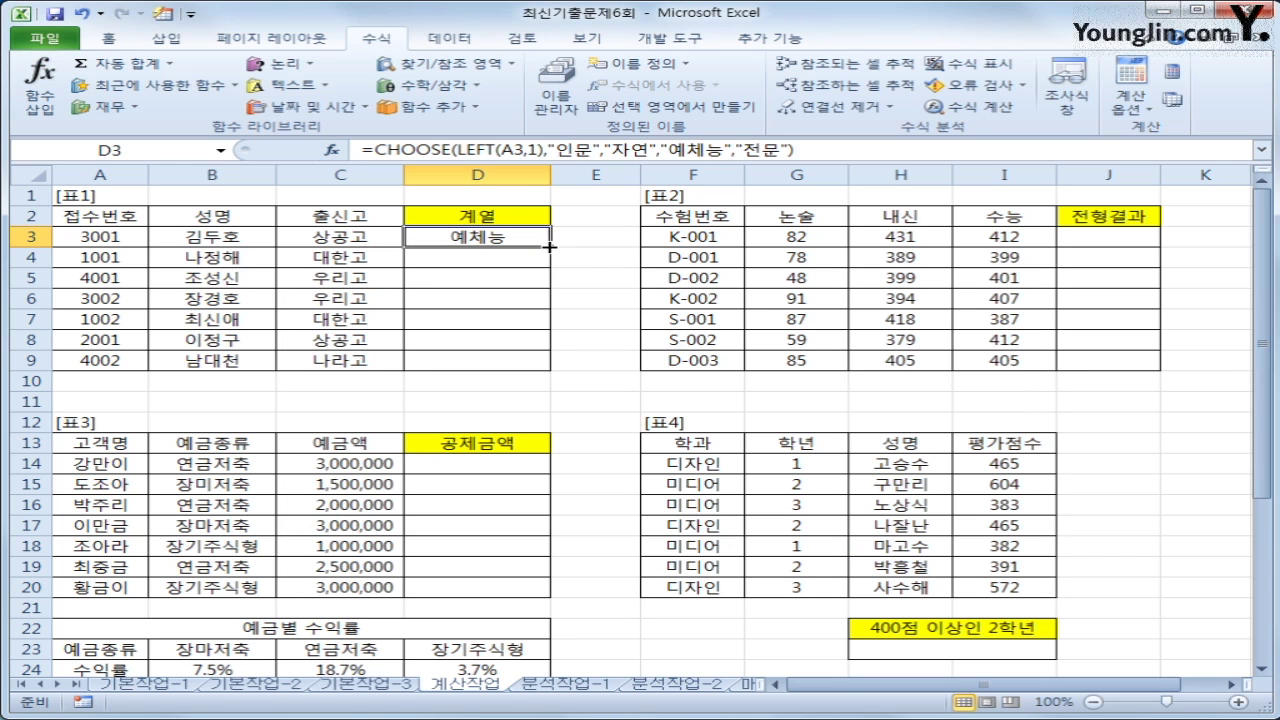
drag(549, 246, 537, 373)
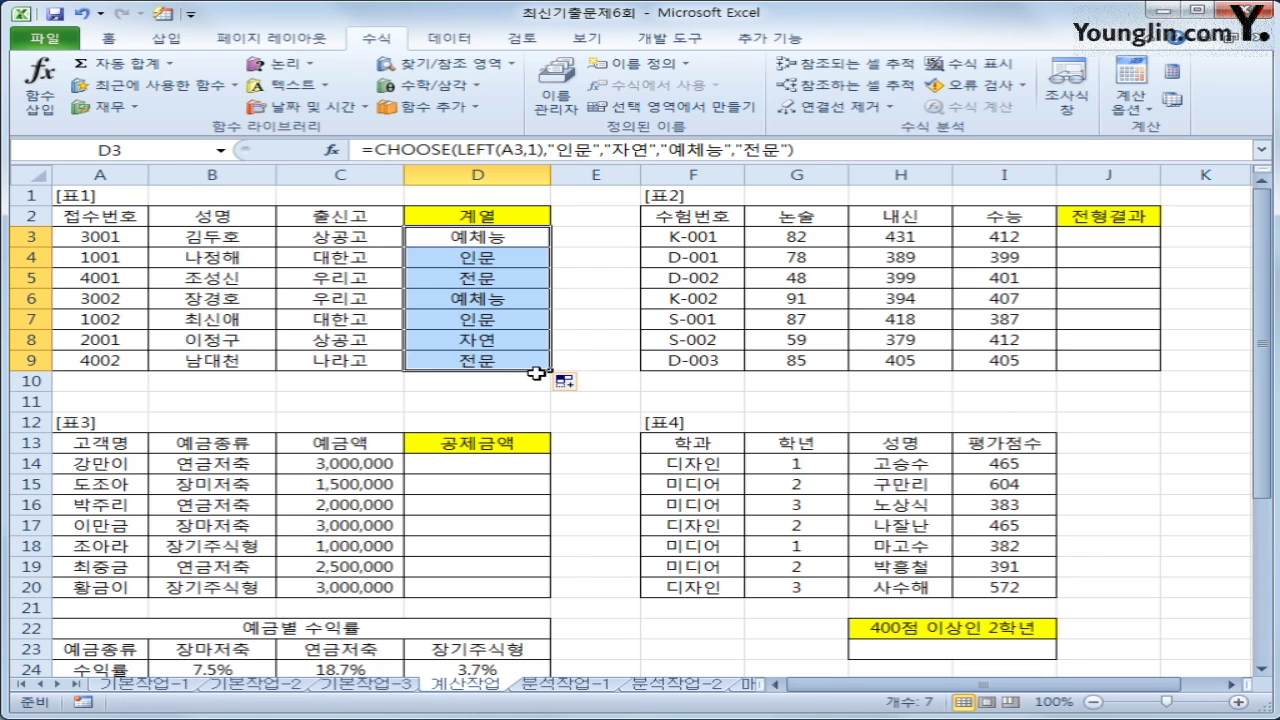
Step: In J3 of 표2's 전형결과 column, begin an IF formula with an AND test whose first condition is G3>=60
click(1082, 244)
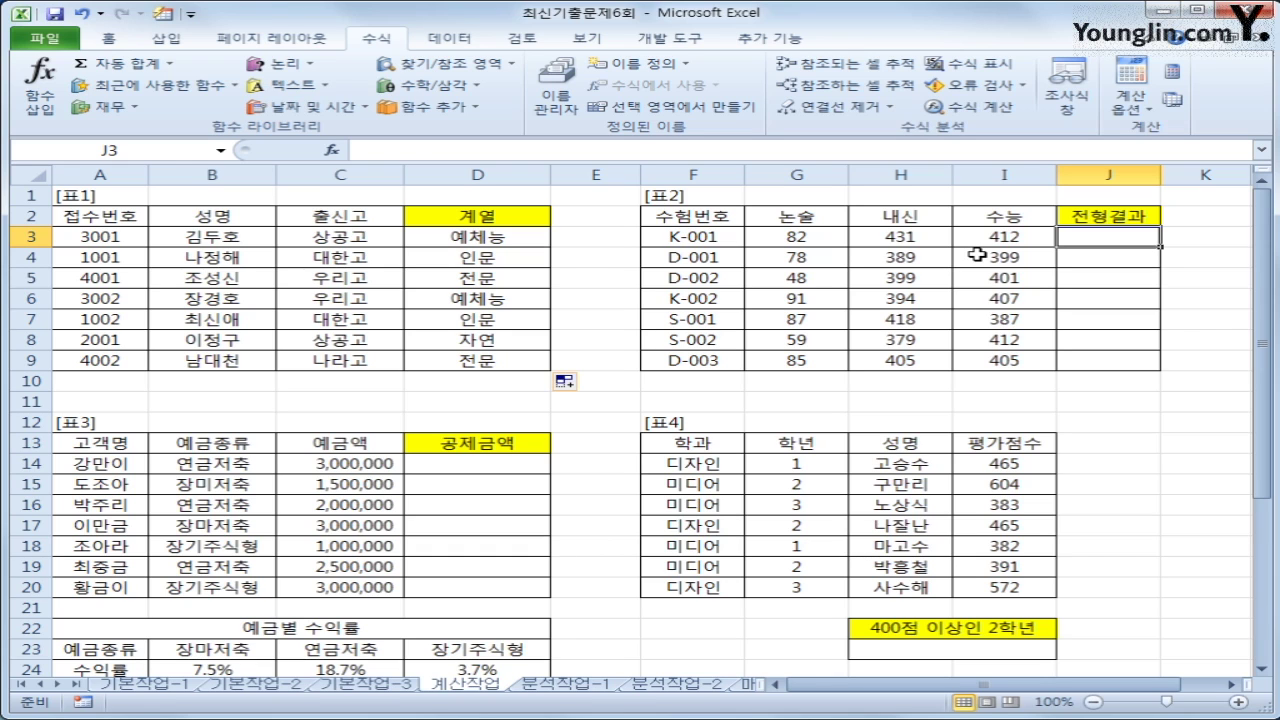
text(=)
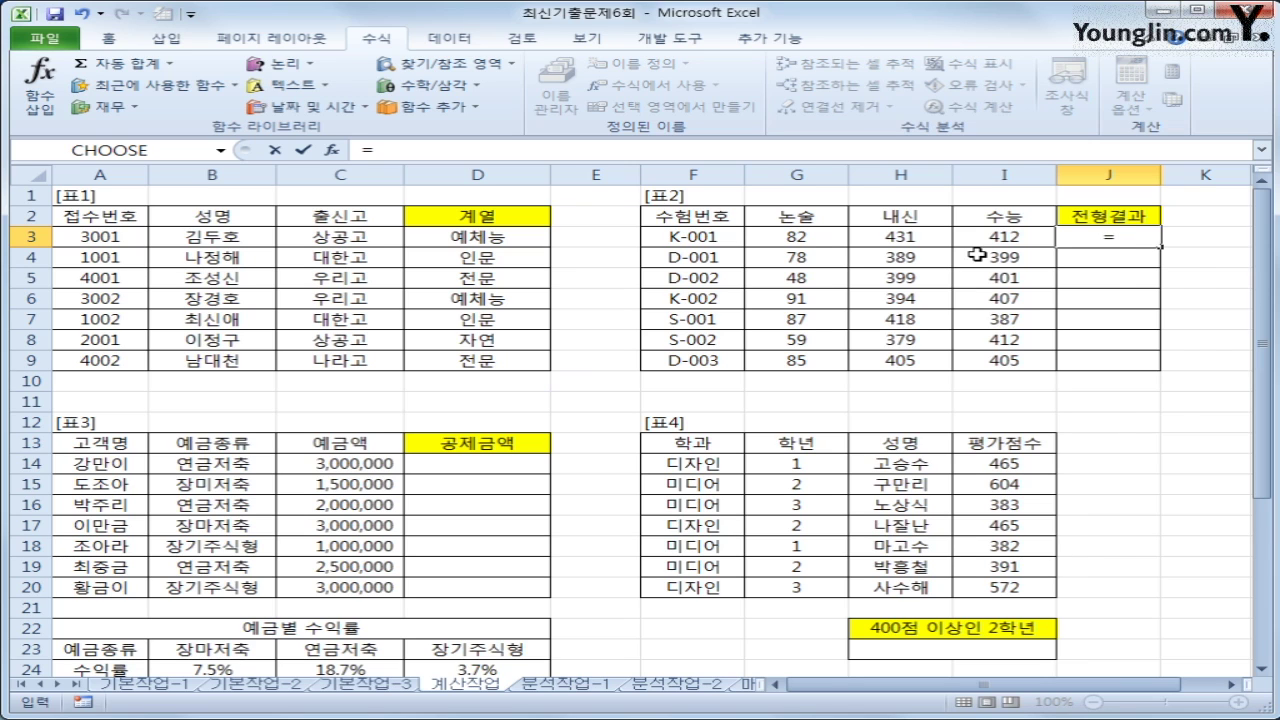
text(if()
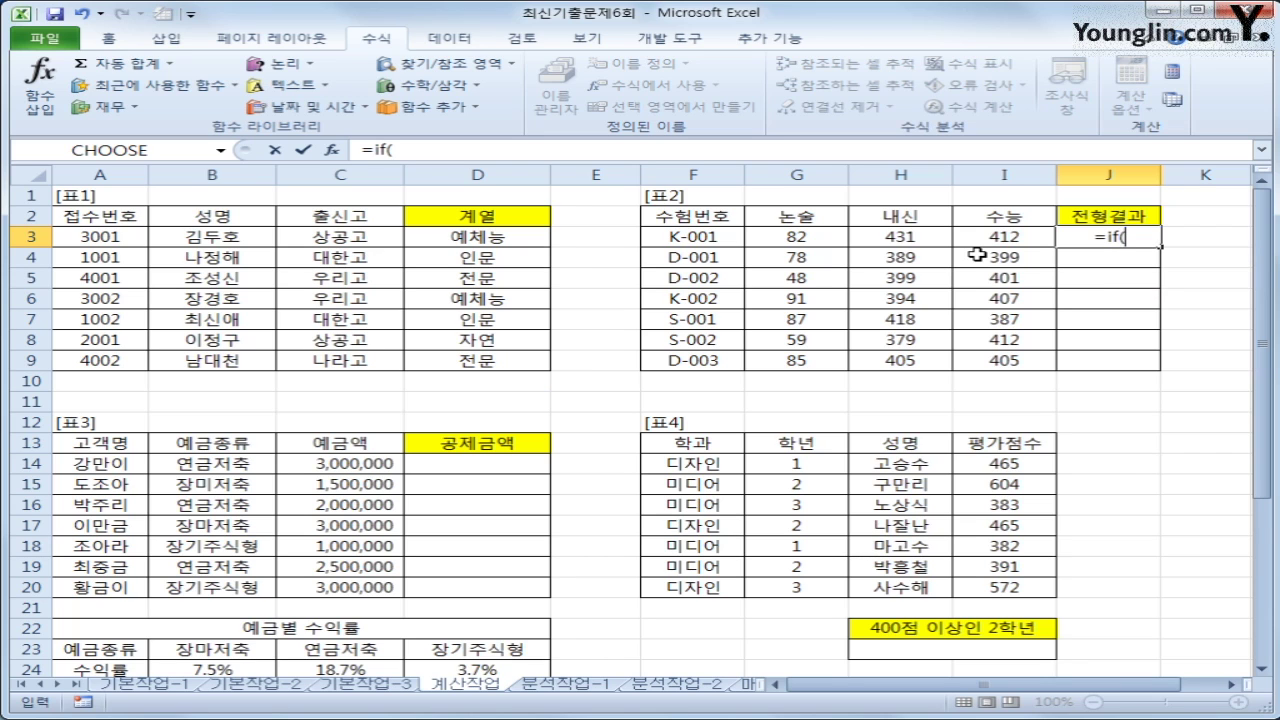
text(and)
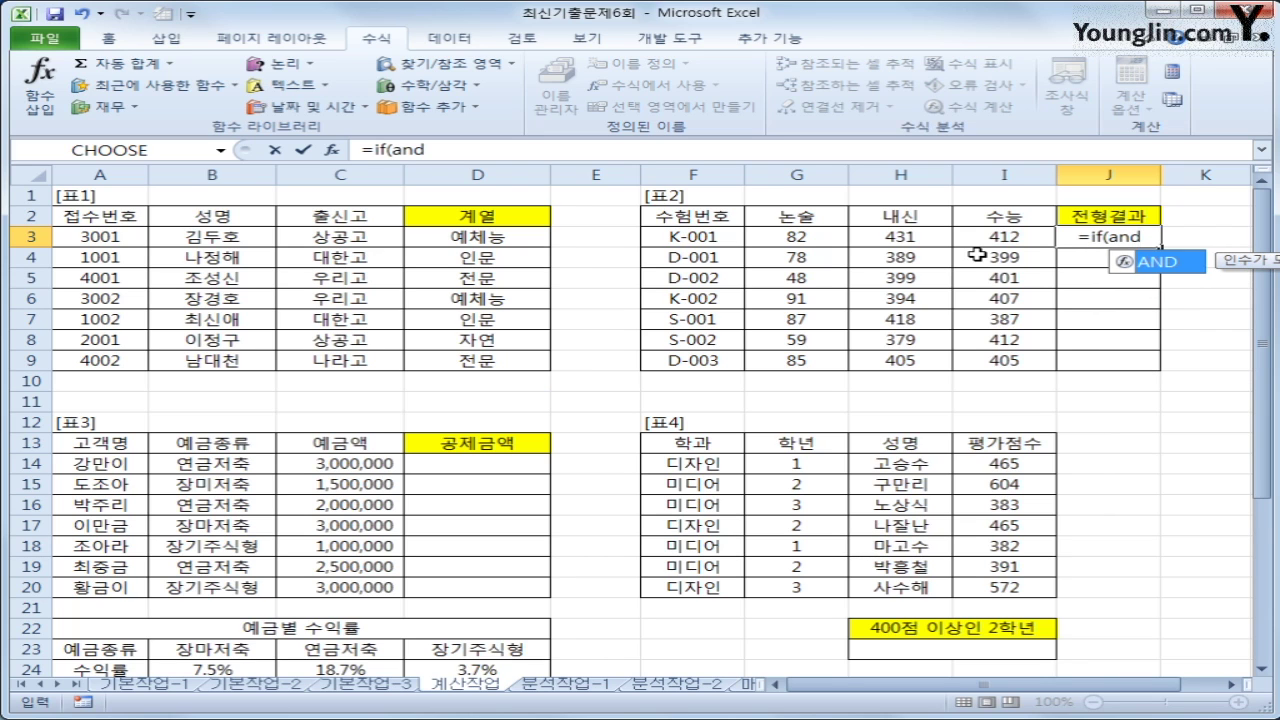
key(Tab)
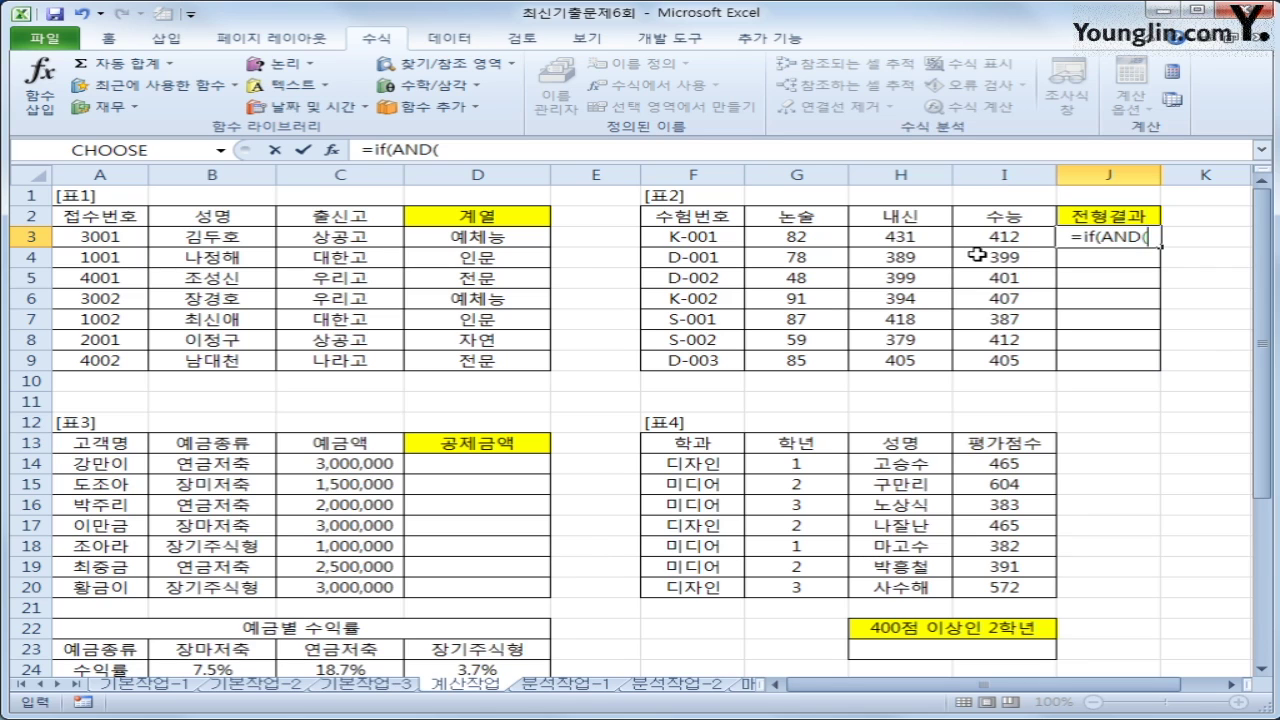
key(Left)
key(Left)
key(Left)
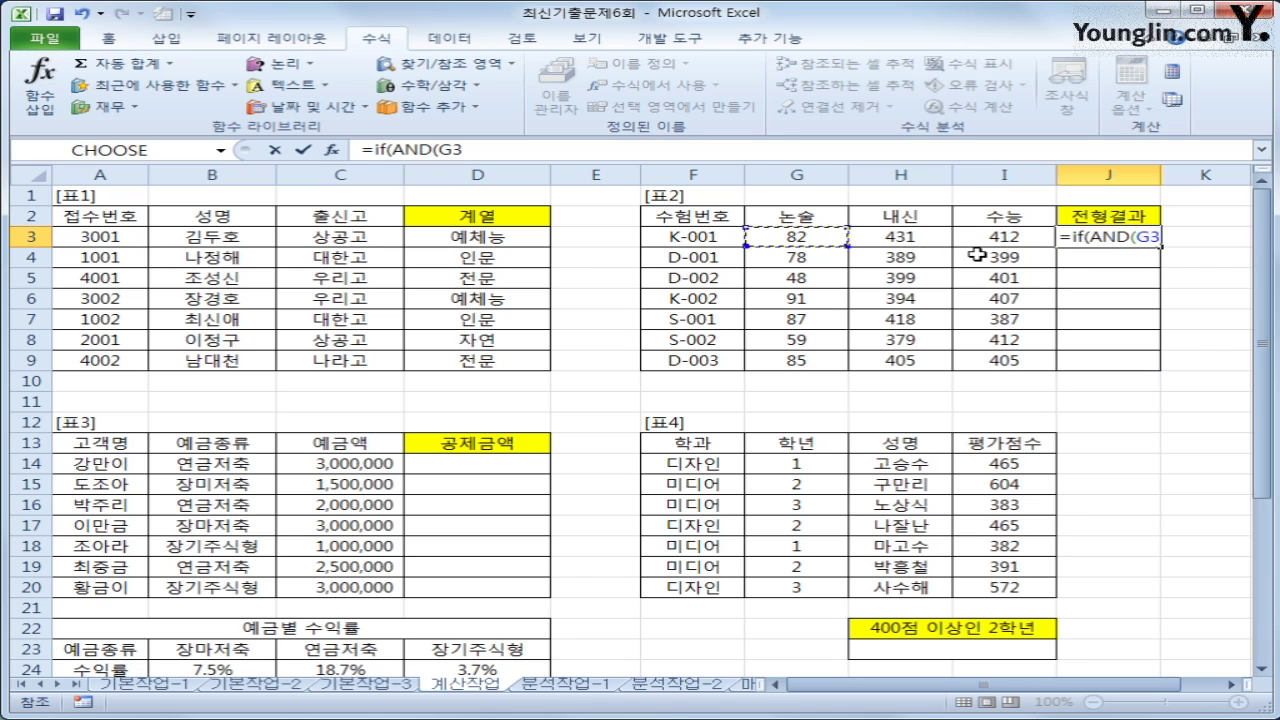
text(>=6)
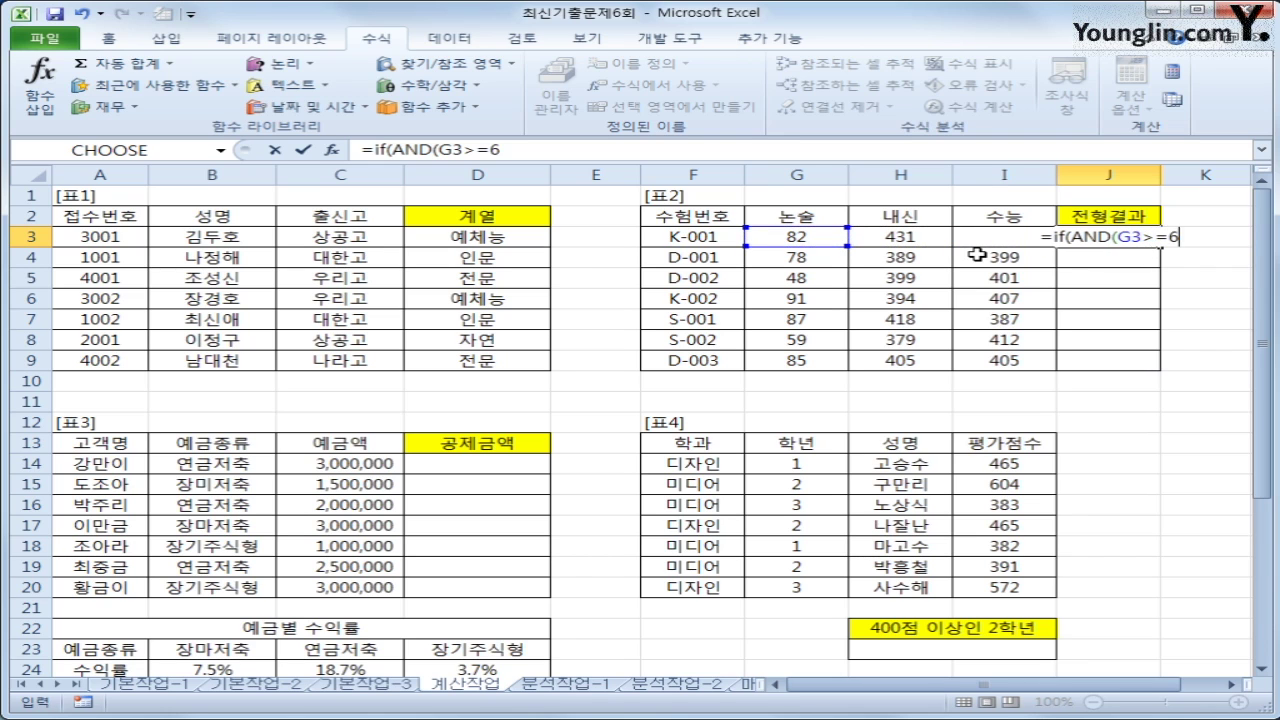
text(0,)
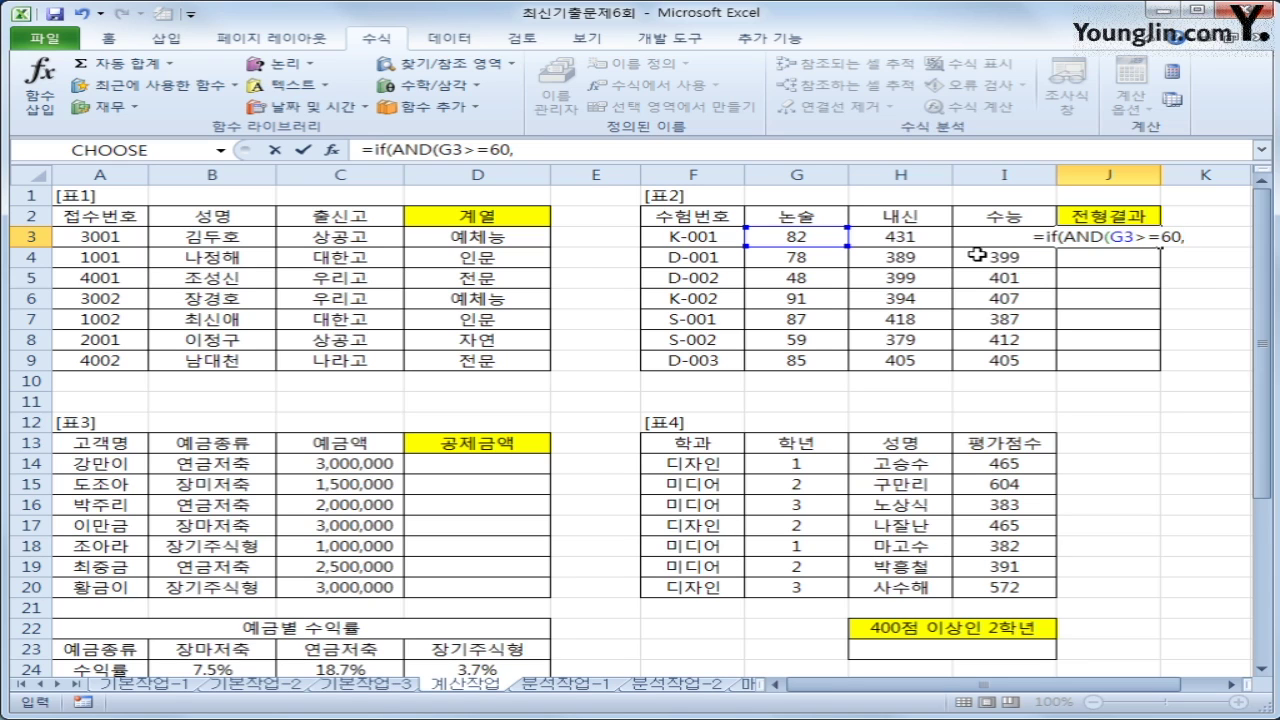
Step: Add the nested condition or(H3>=400,I3>=400) as the second AND argument in J3
text(or()
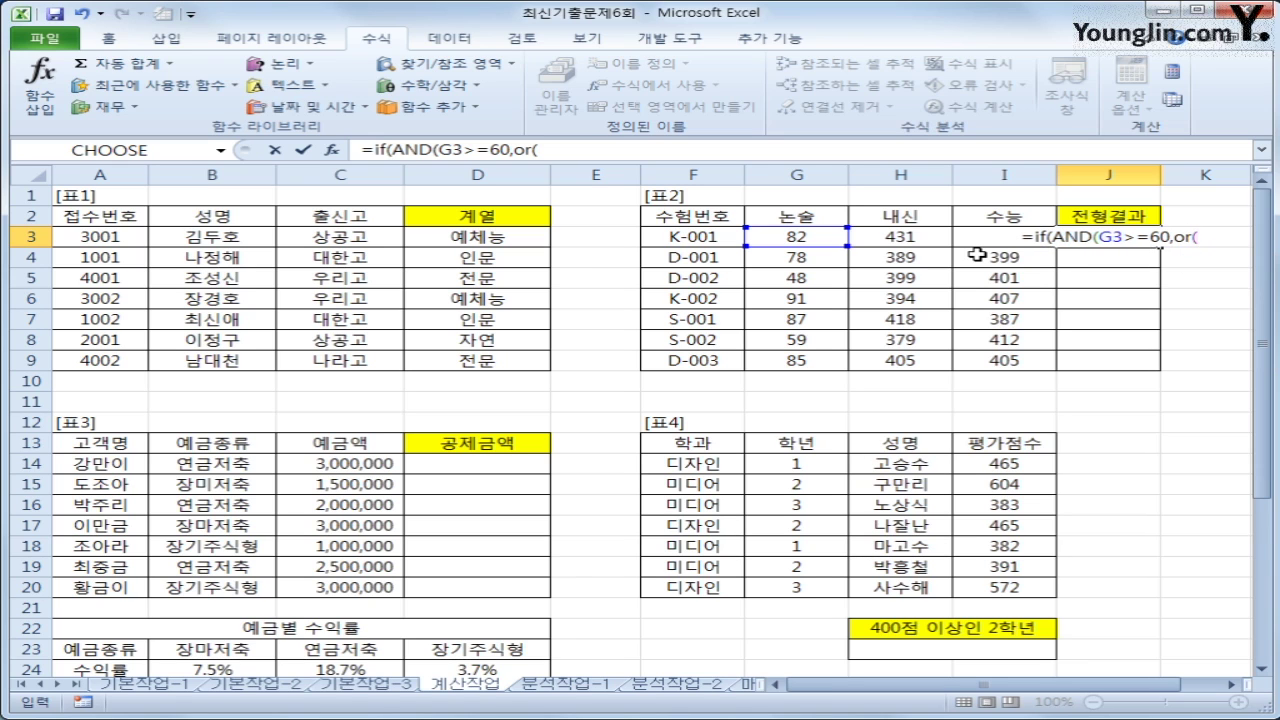
key(Left)
key(Left)
text(>)
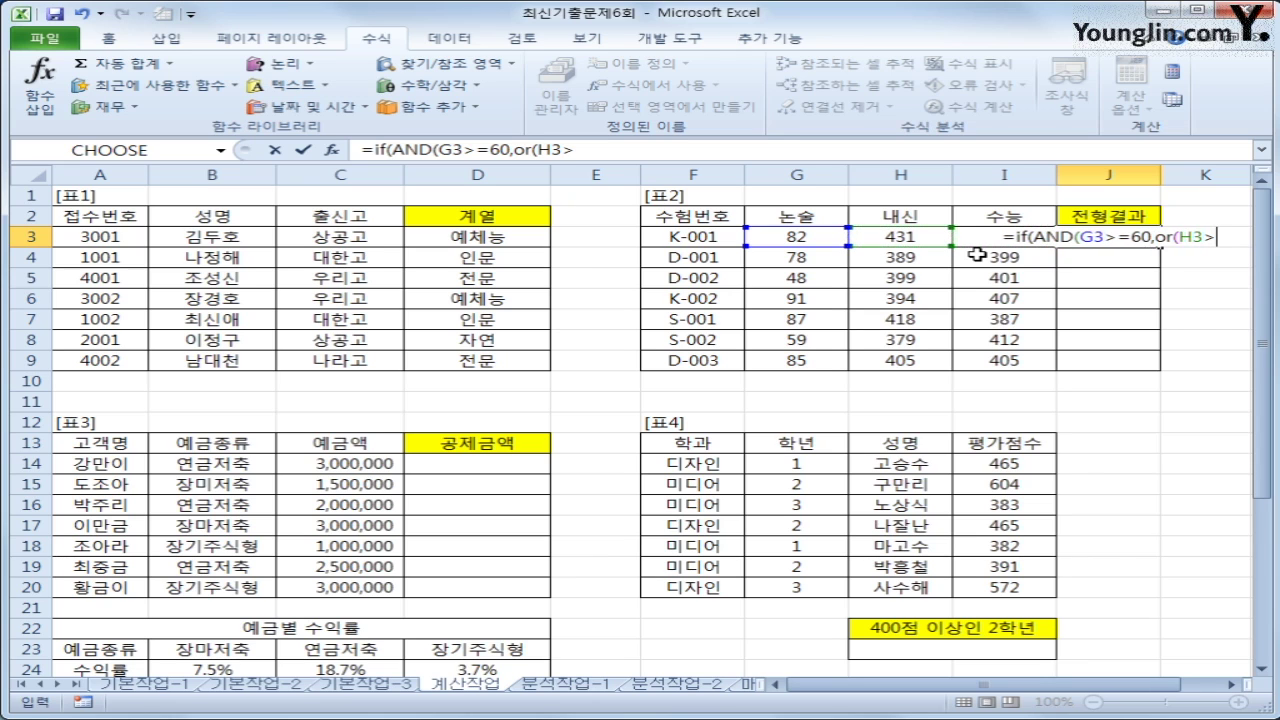
text(=400,)
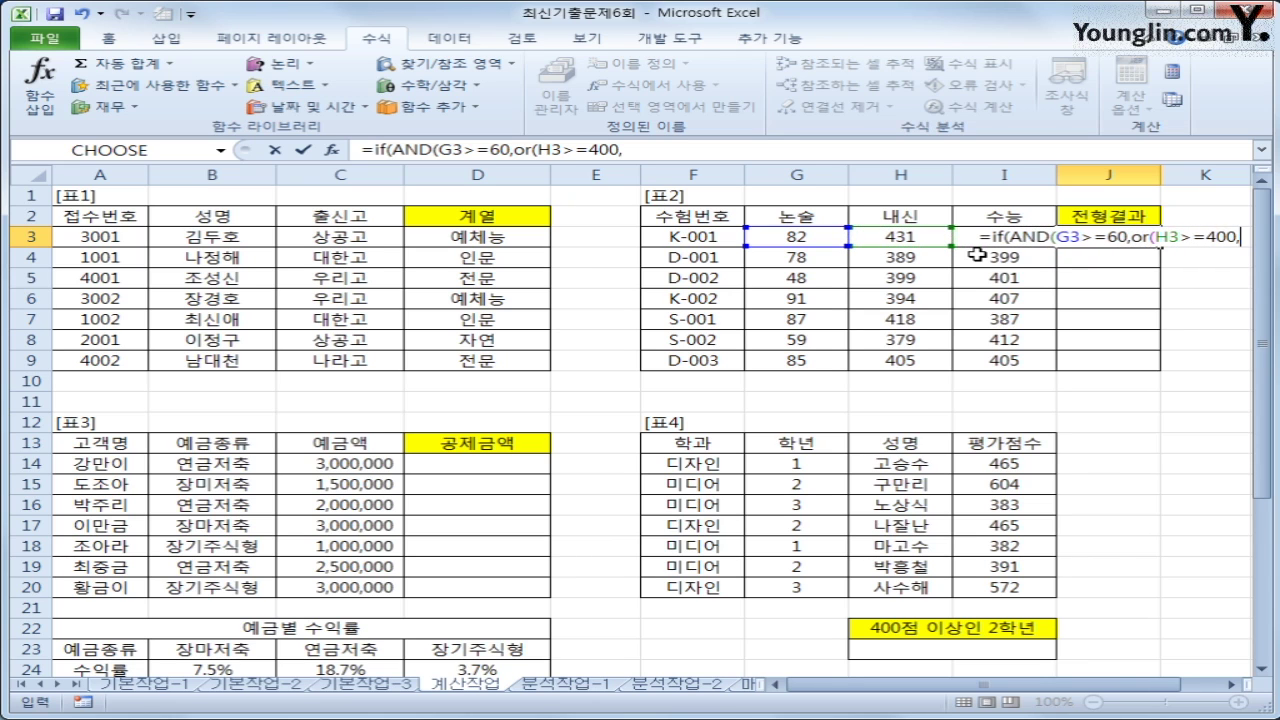
text(I3>=400)
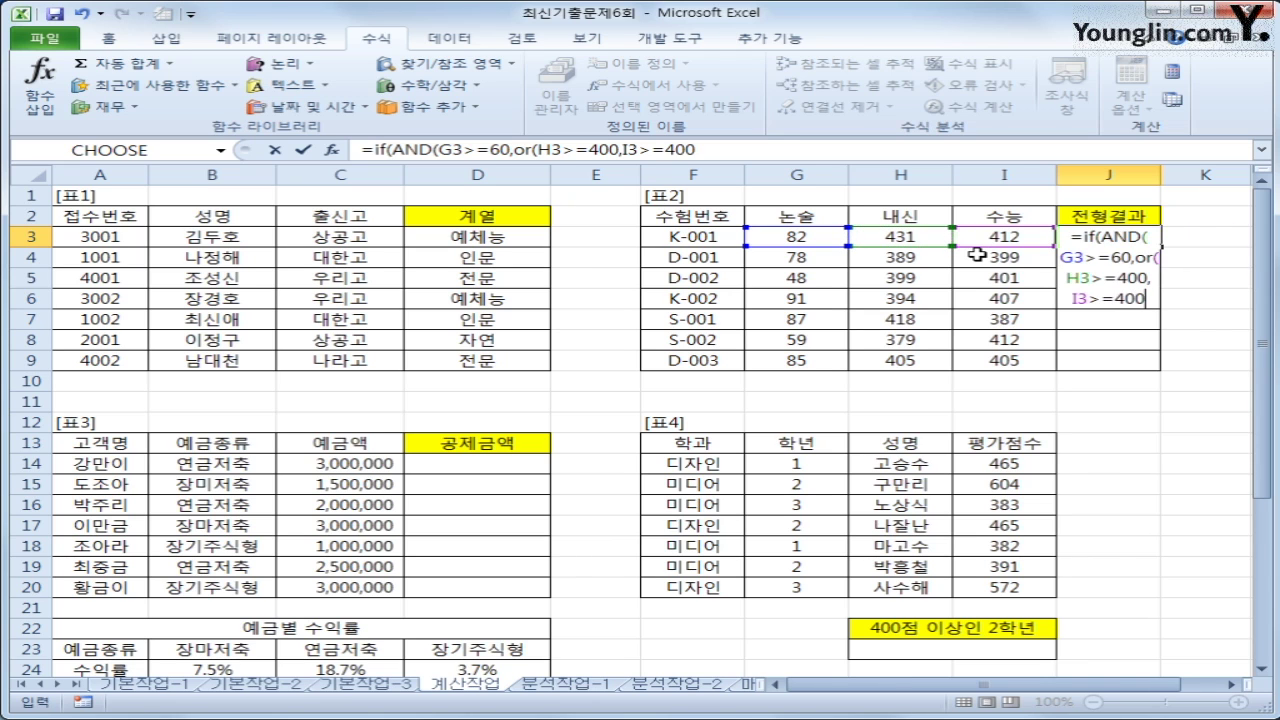
text())
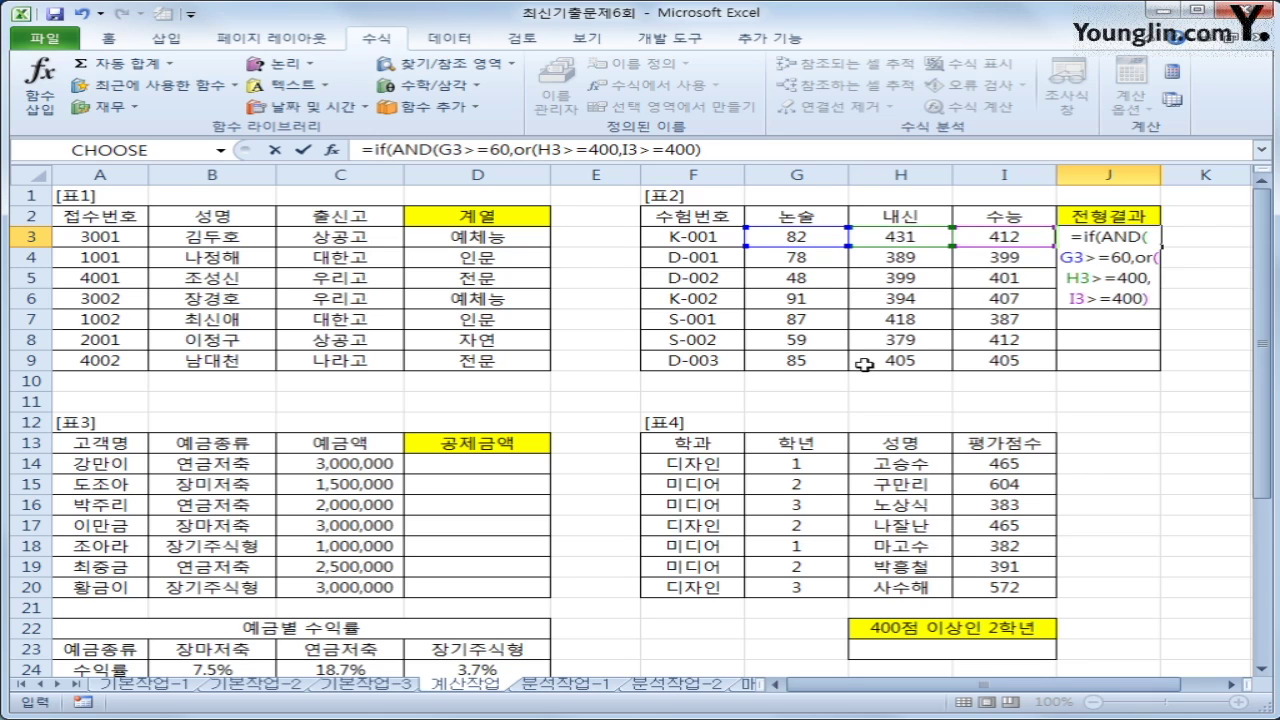
Step: Complete the J3 formula with "합격" as the true result and "" as the false result, and fill it down to J9
click(776, 152)
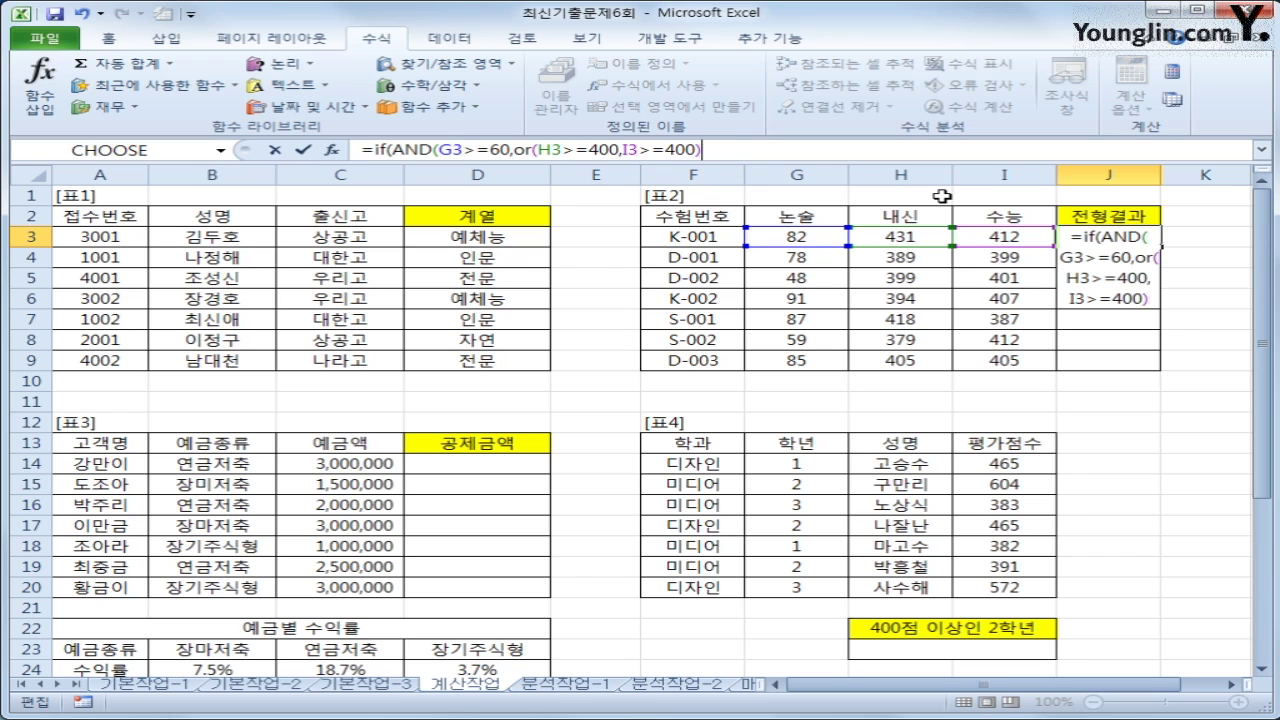
text())
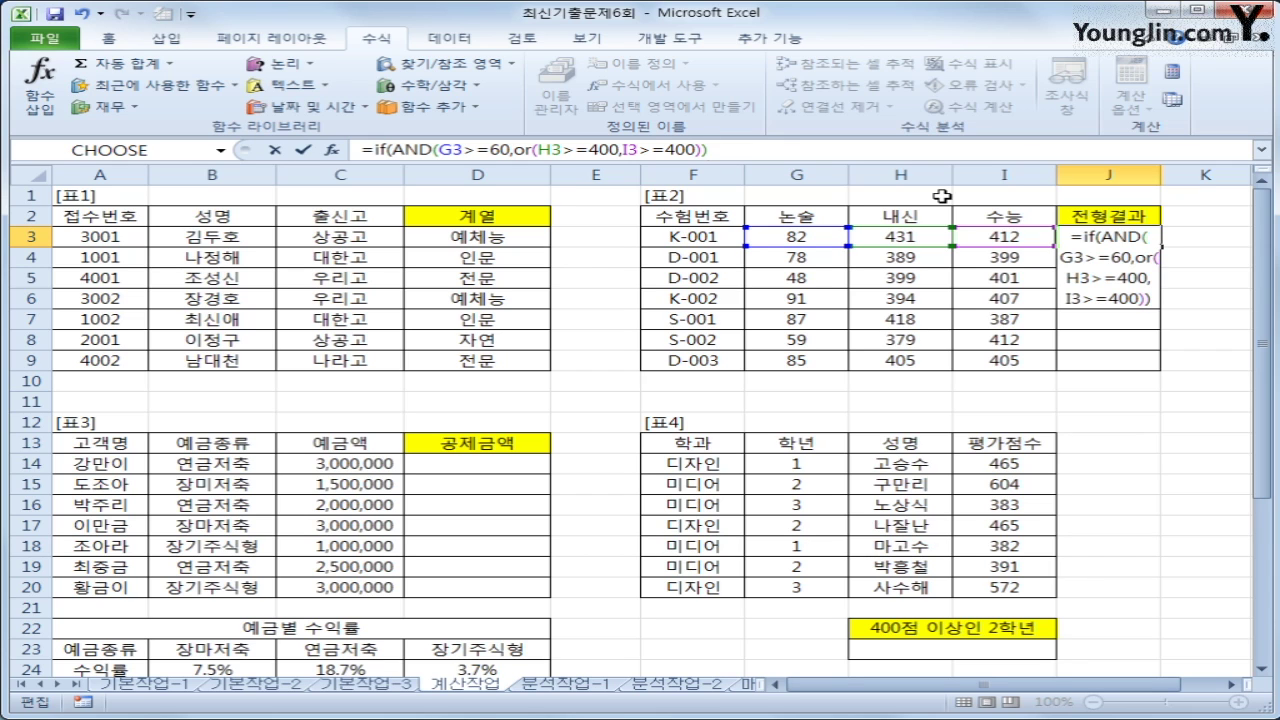
text(,")
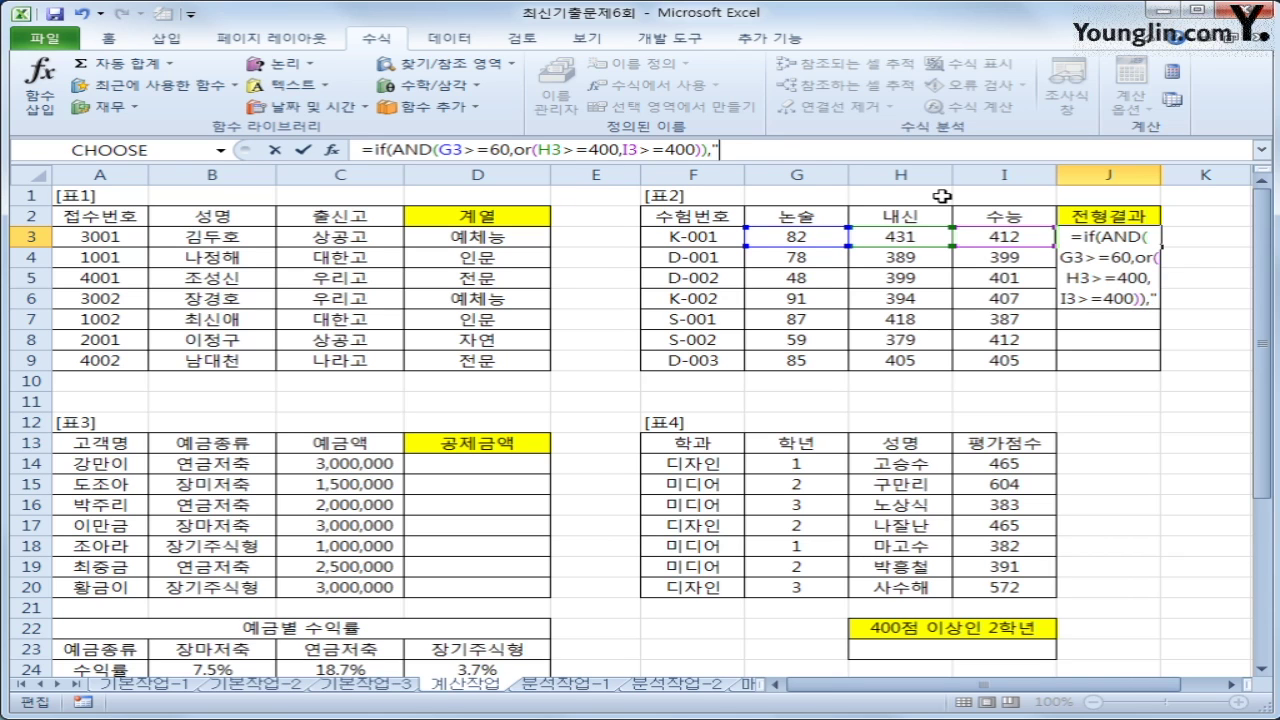
text(합격",)
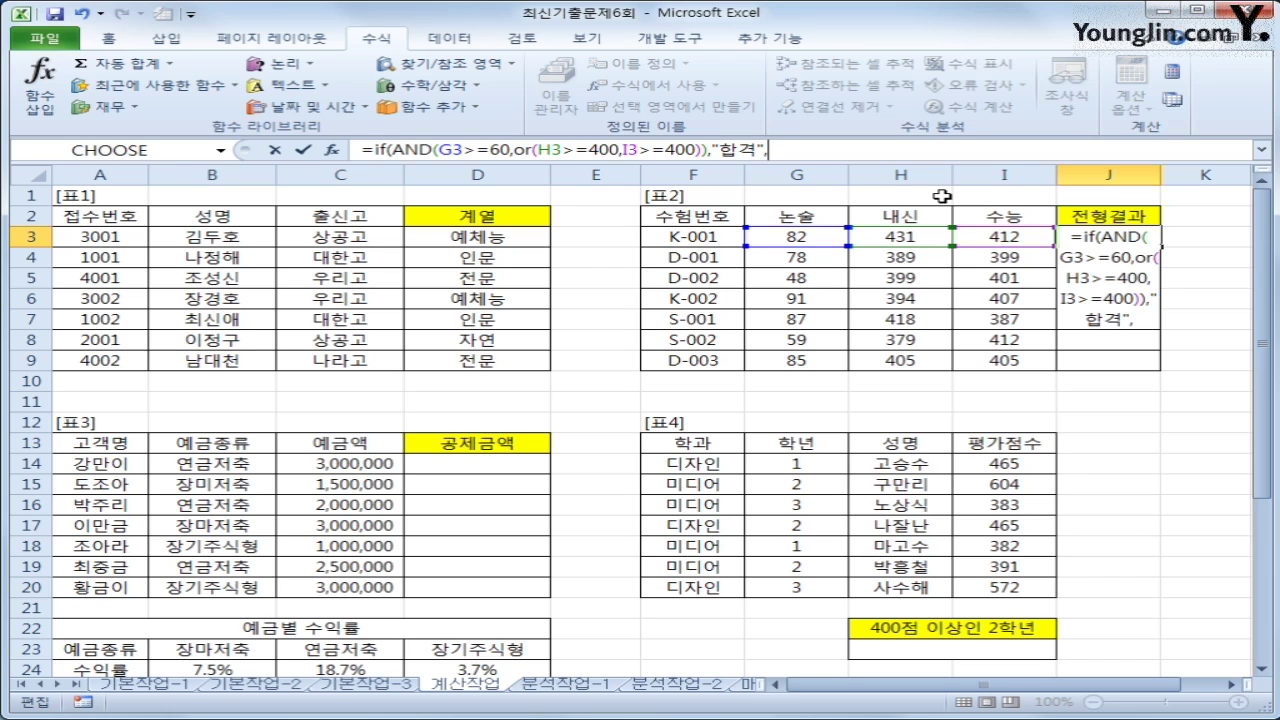
text(""))
key(Return)
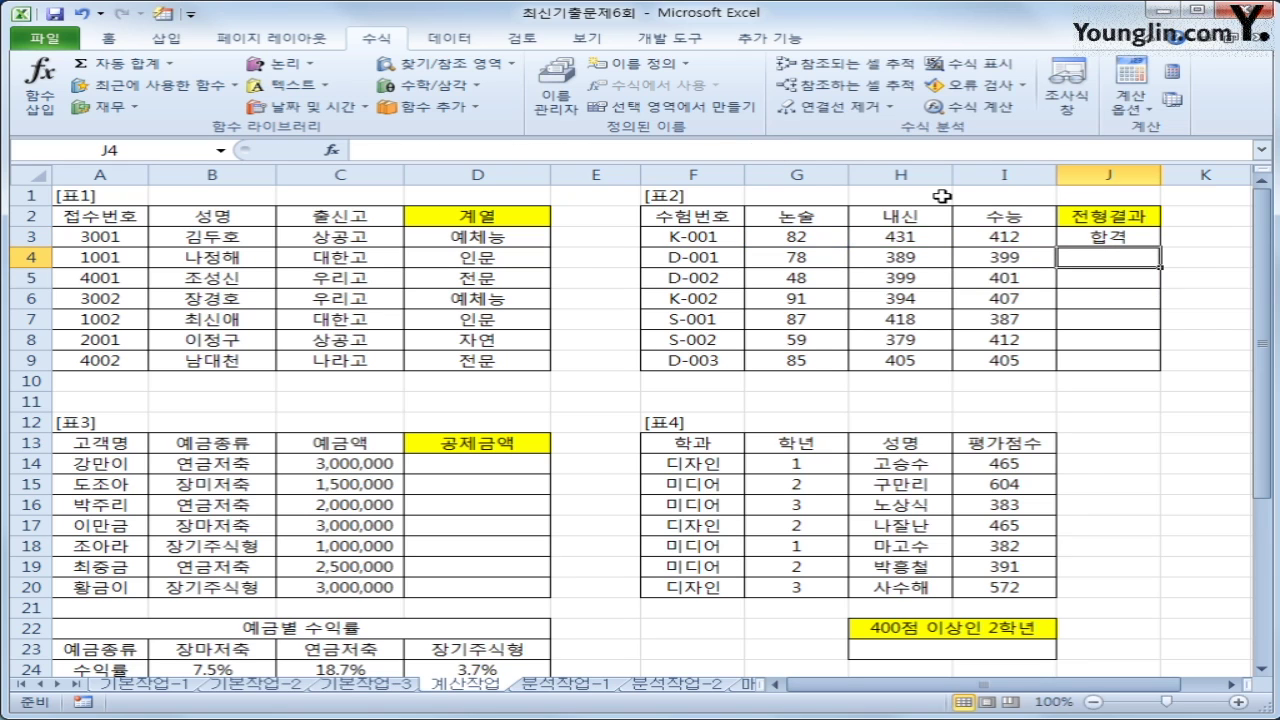
click(1108, 237)
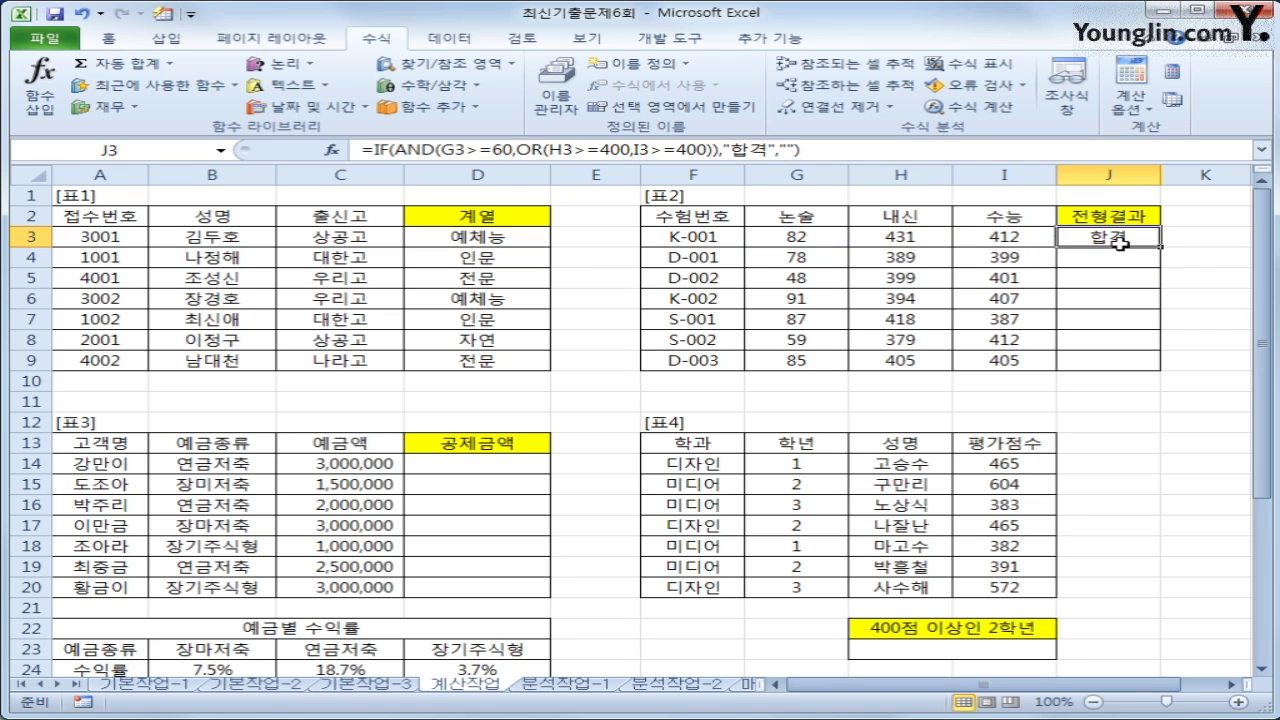
drag(1160, 247, 1140, 368)
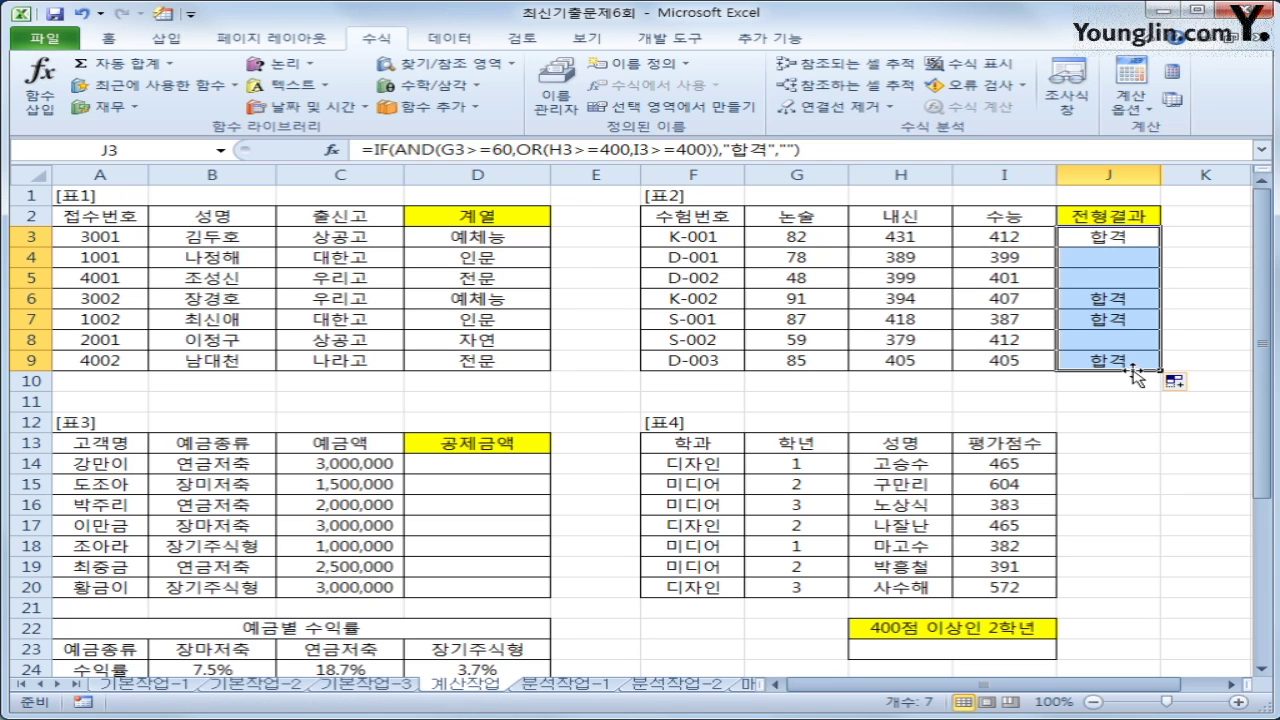
Step: Examine the 예금별 수익률 table in B23:D24, with its 예금종류 and 수익률 rows, and the 예금액 in C14
click(490, 468)
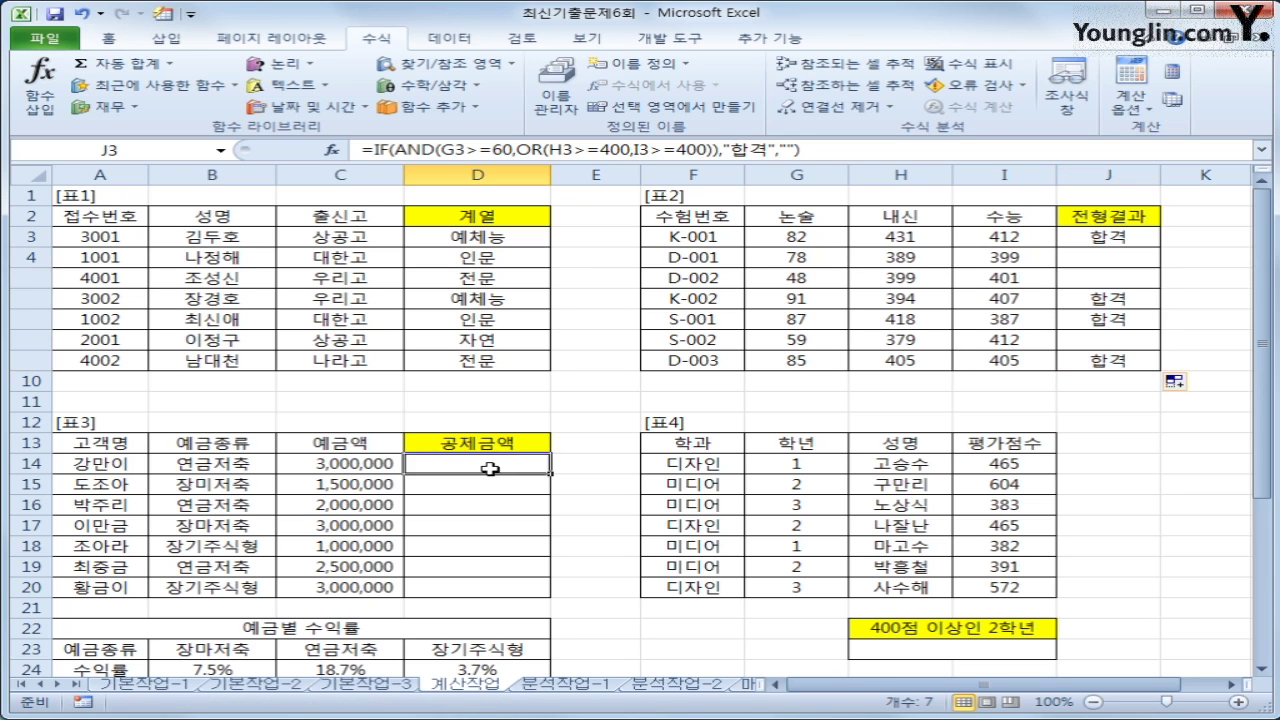
scroll(490, 468, down, 2)
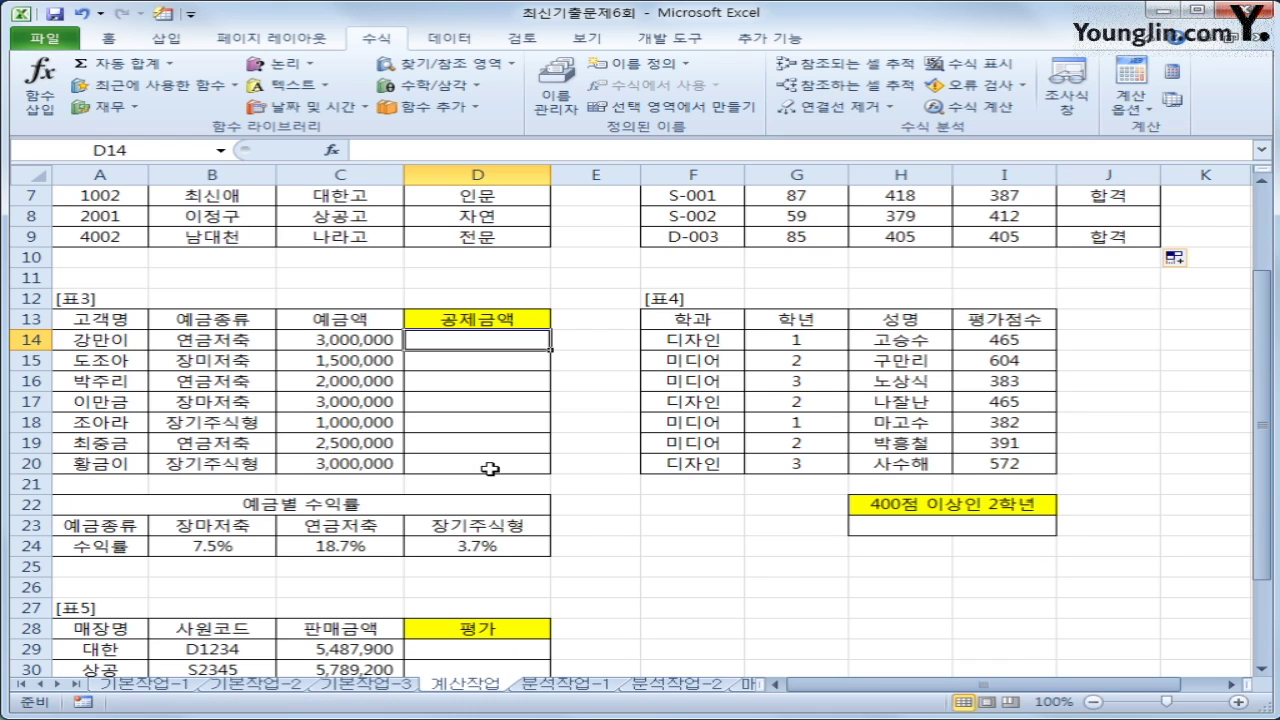
drag(225, 524, 456, 547)
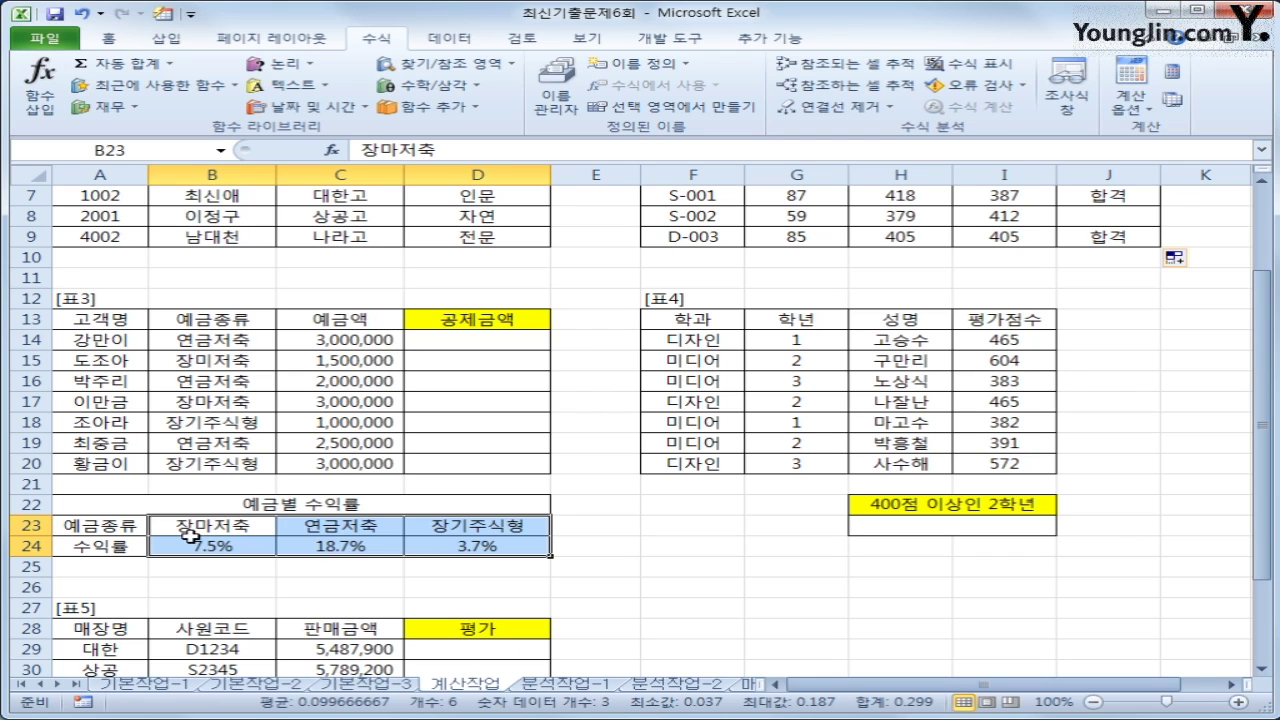
drag(186, 532, 460, 546)
drag(197, 527, 492, 535)
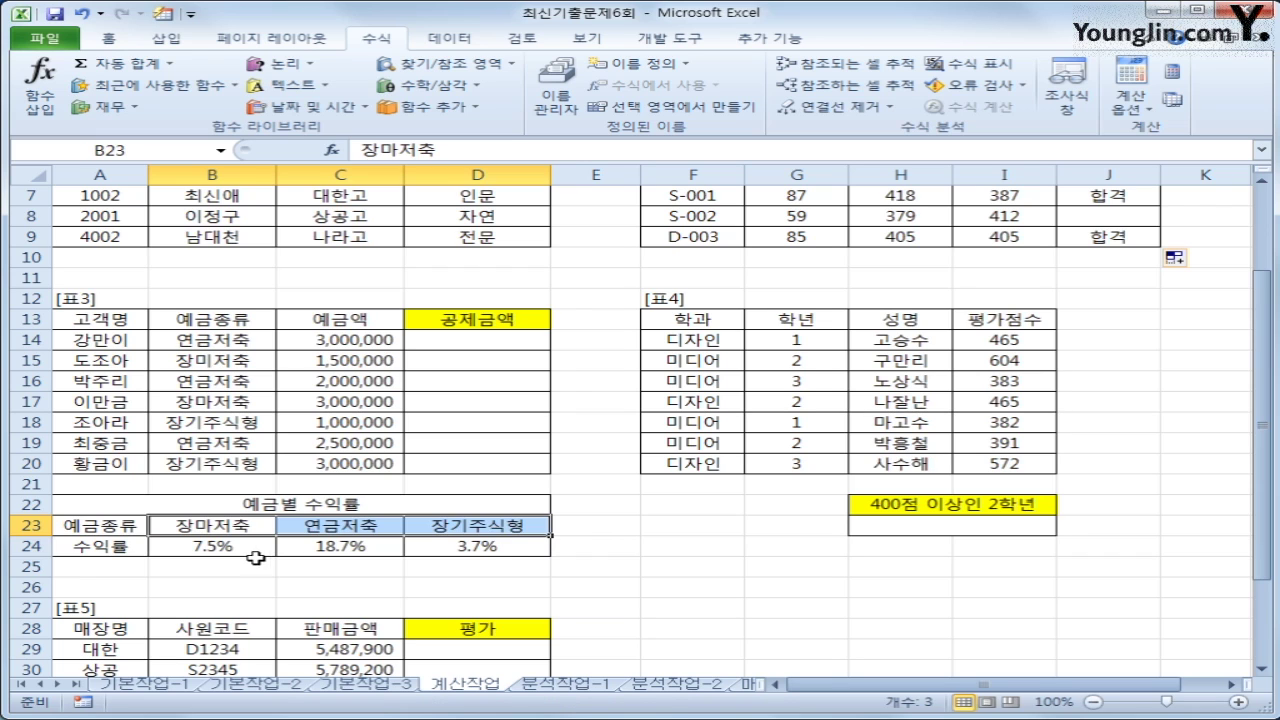
drag(257, 549, 479, 539)
click(400, 340)
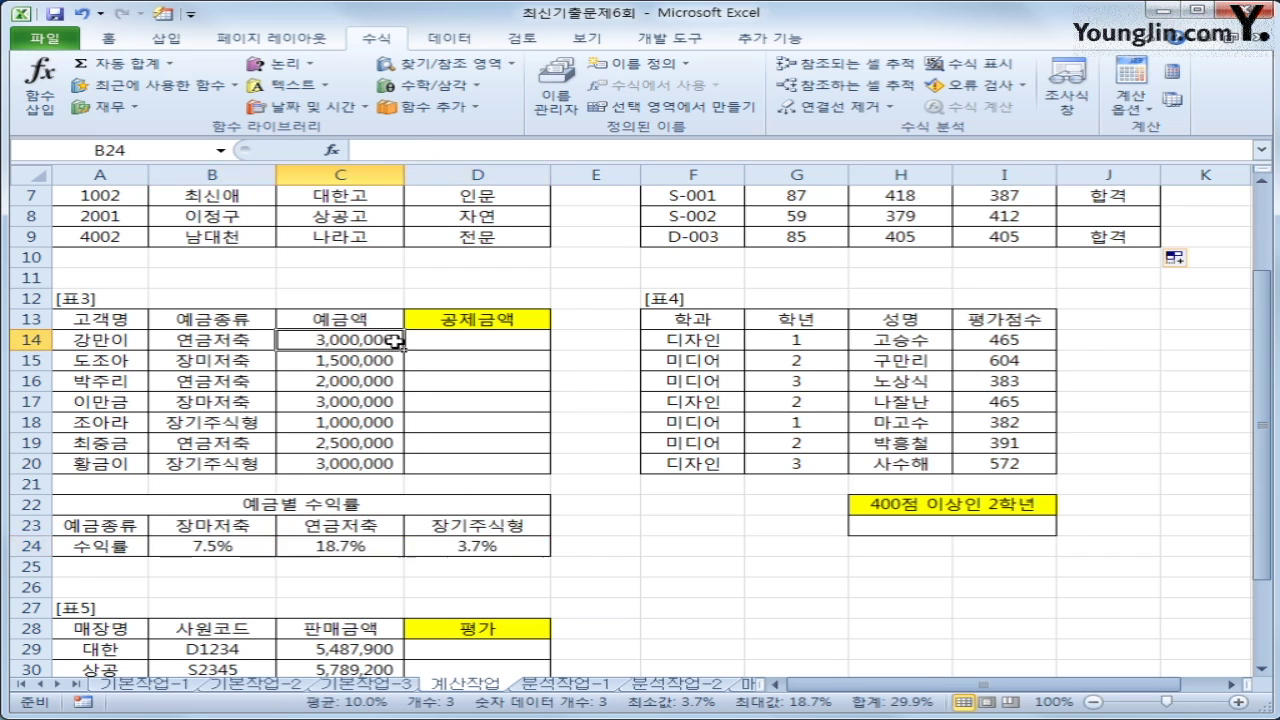
Step: Insert HLOOKUP in D14 under 공제금액 with lookup value B14 and the absolute table range $B$23:$D$24
click(481, 342)
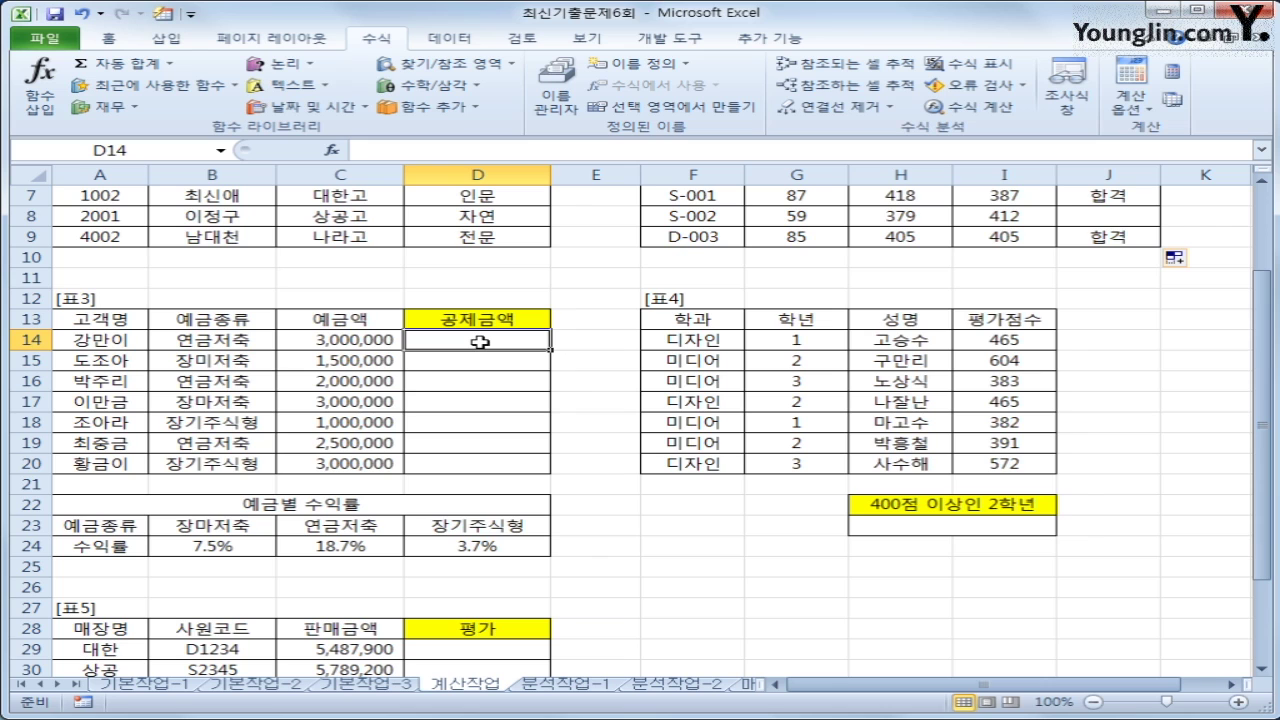
click(445, 63)
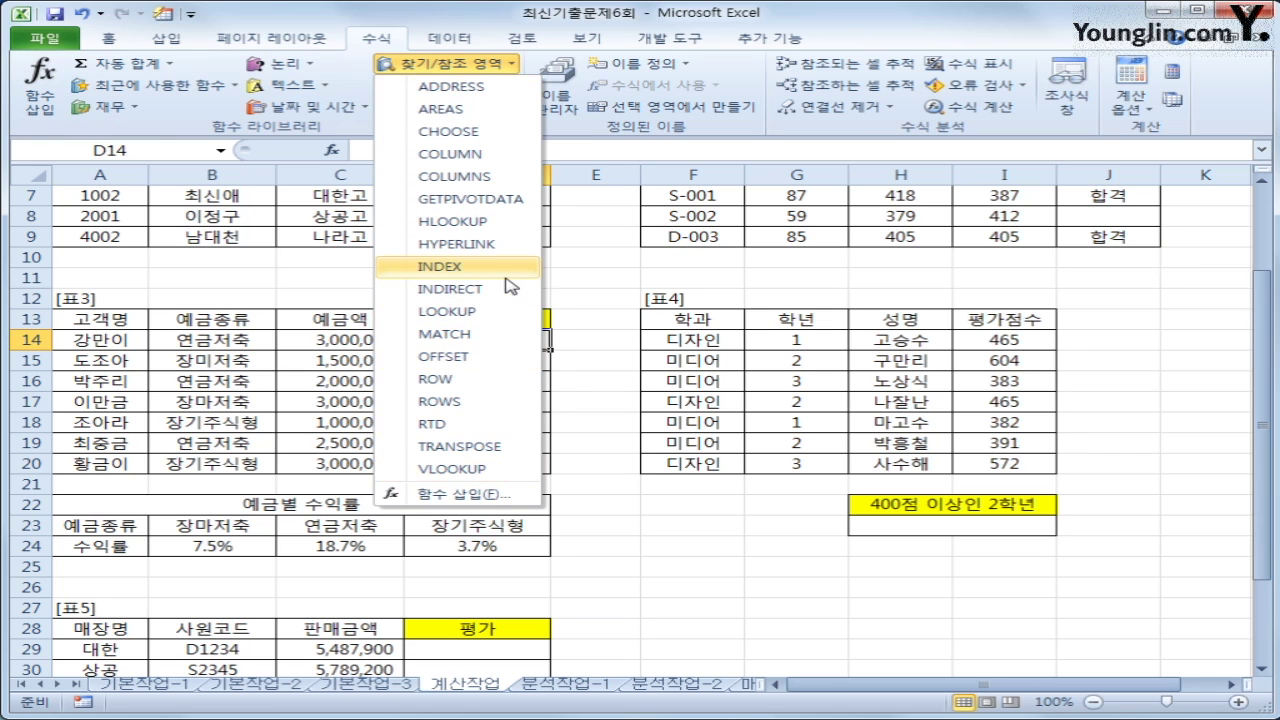
click(504, 221)
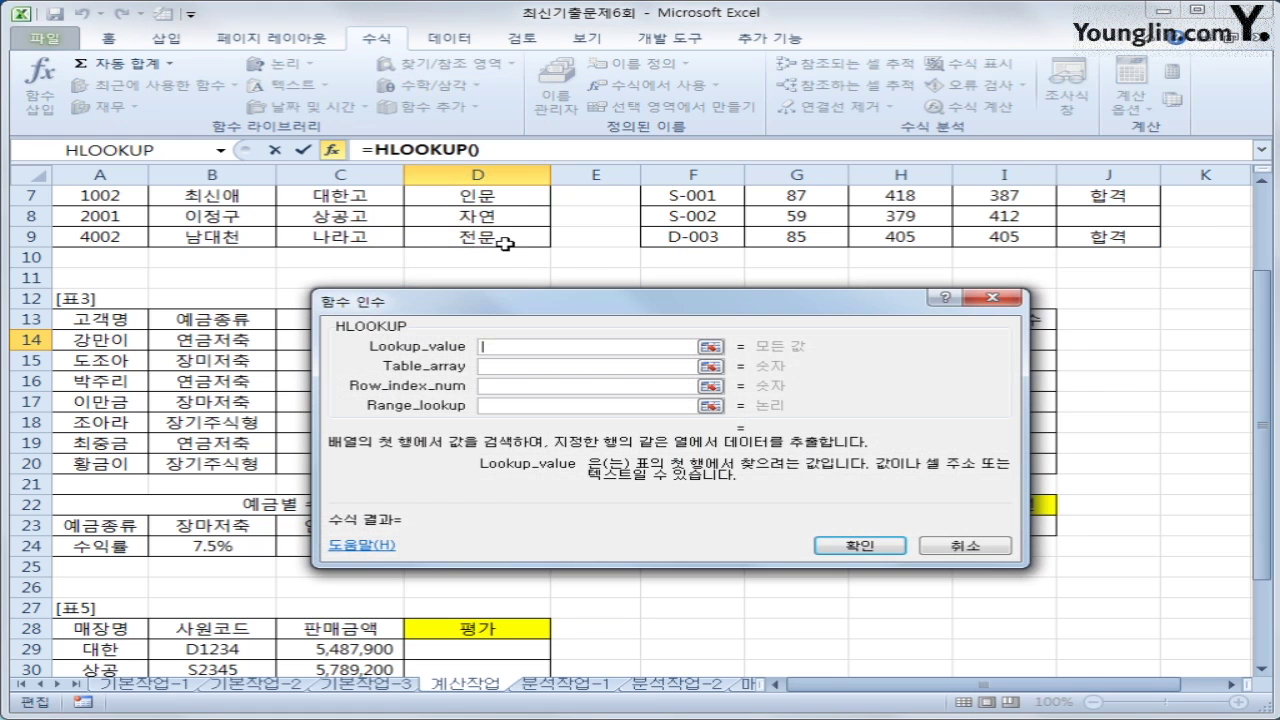
drag(516, 301, 602, 116)
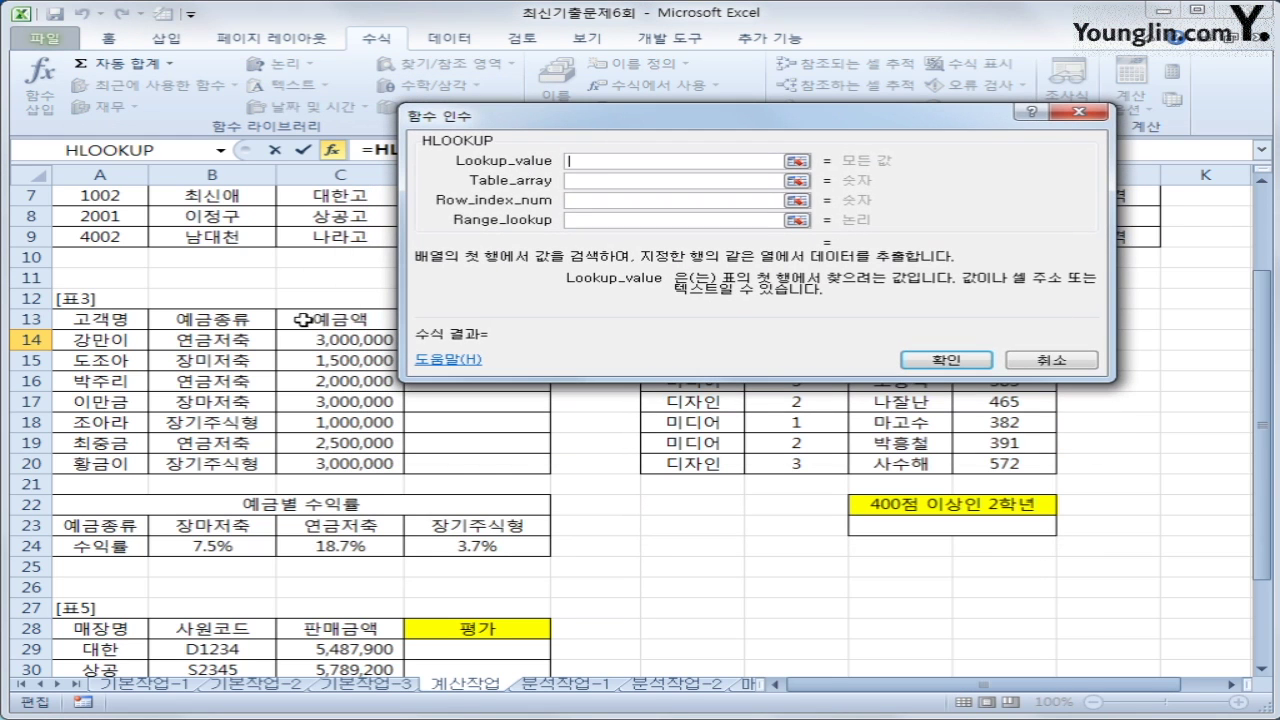
click(221, 347)
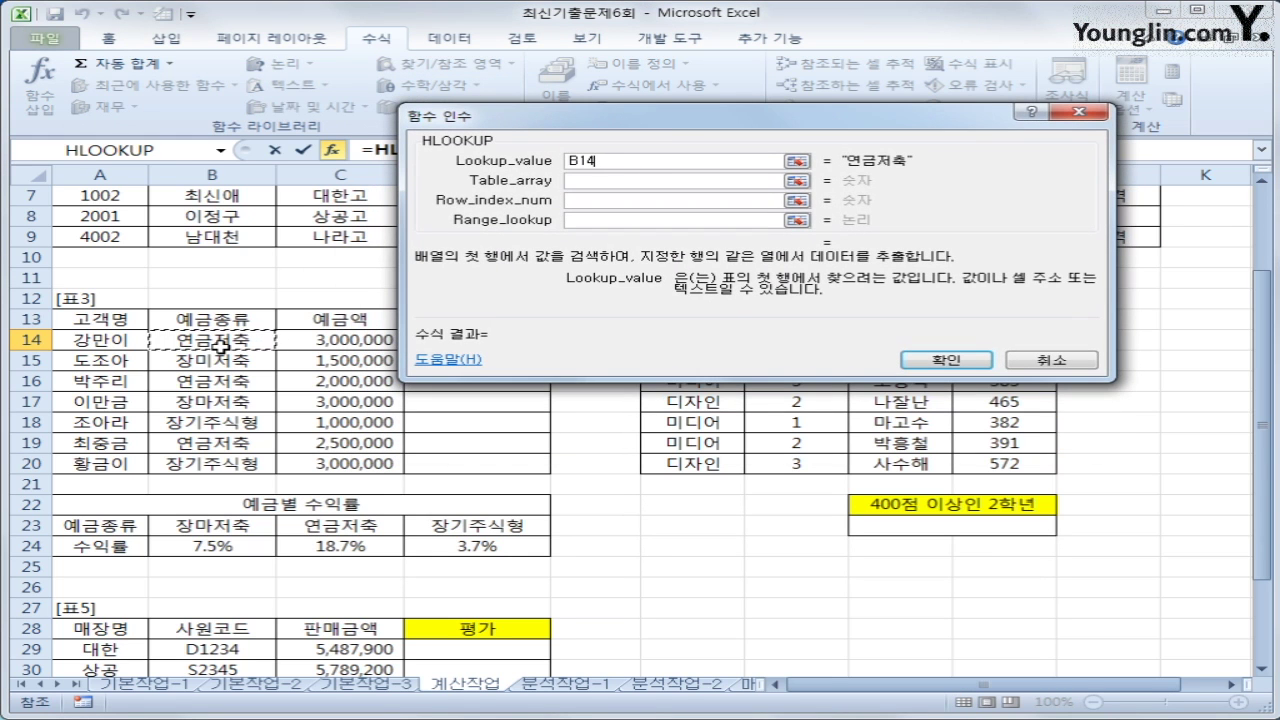
click(577, 181)
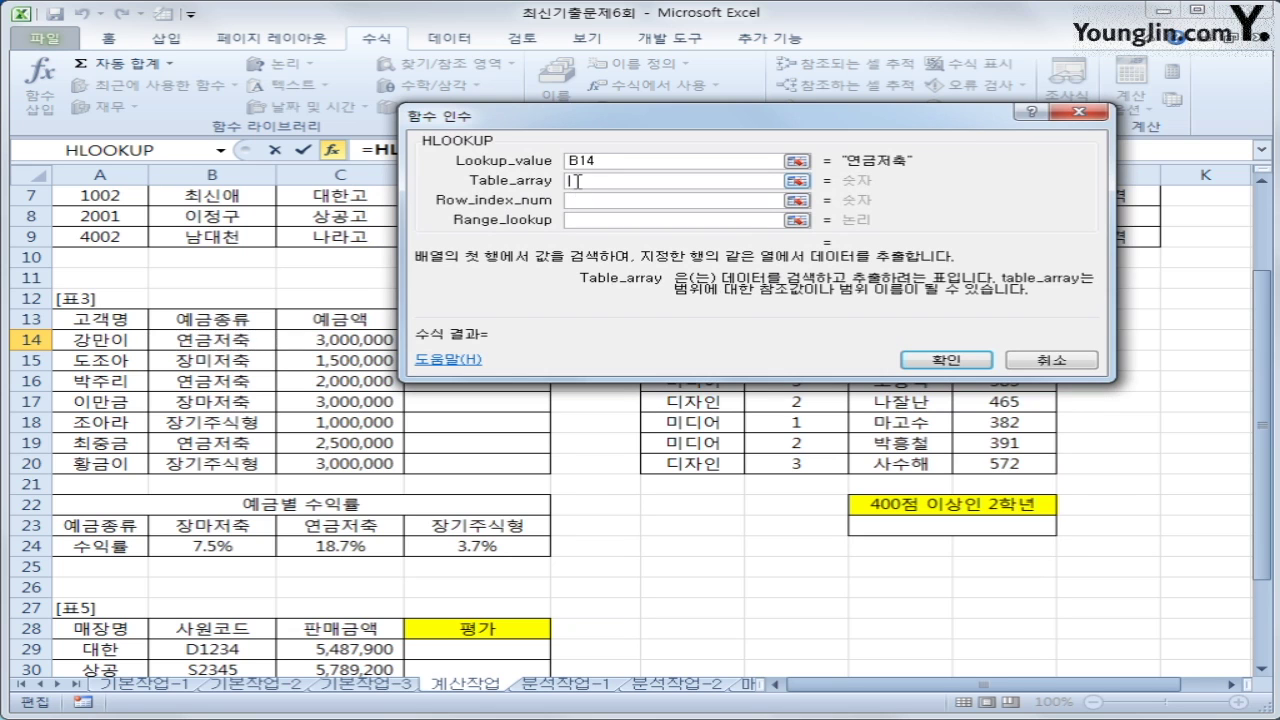
drag(243, 530, 423, 538)
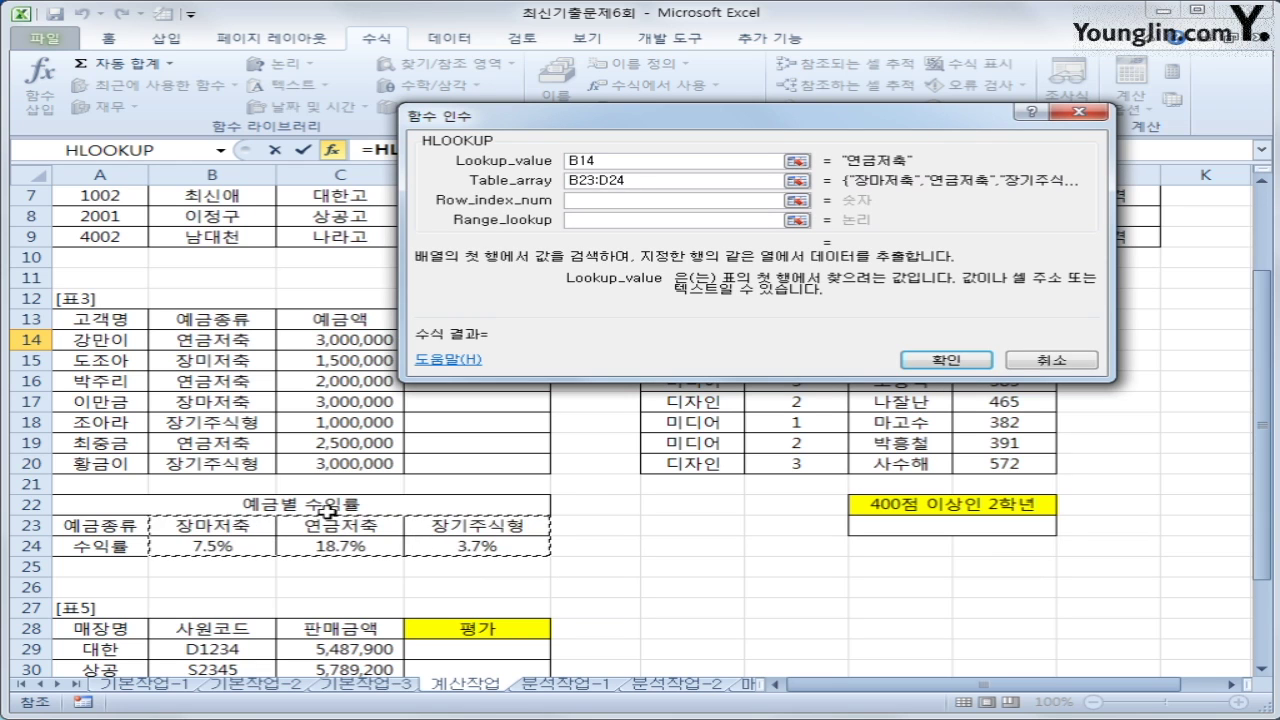
key(F4)
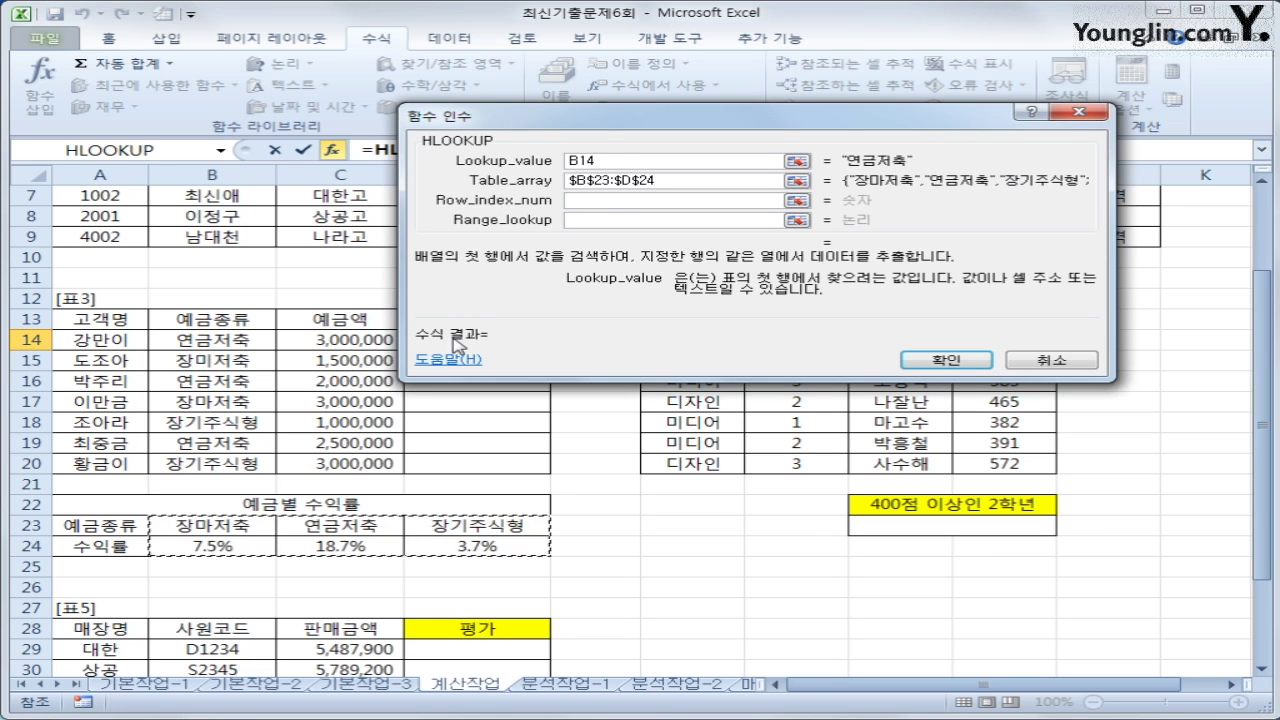
Step: Set the HLOOKUP row index to 2 and range lookup to 0, and enter the formula in D14
click(604, 201)
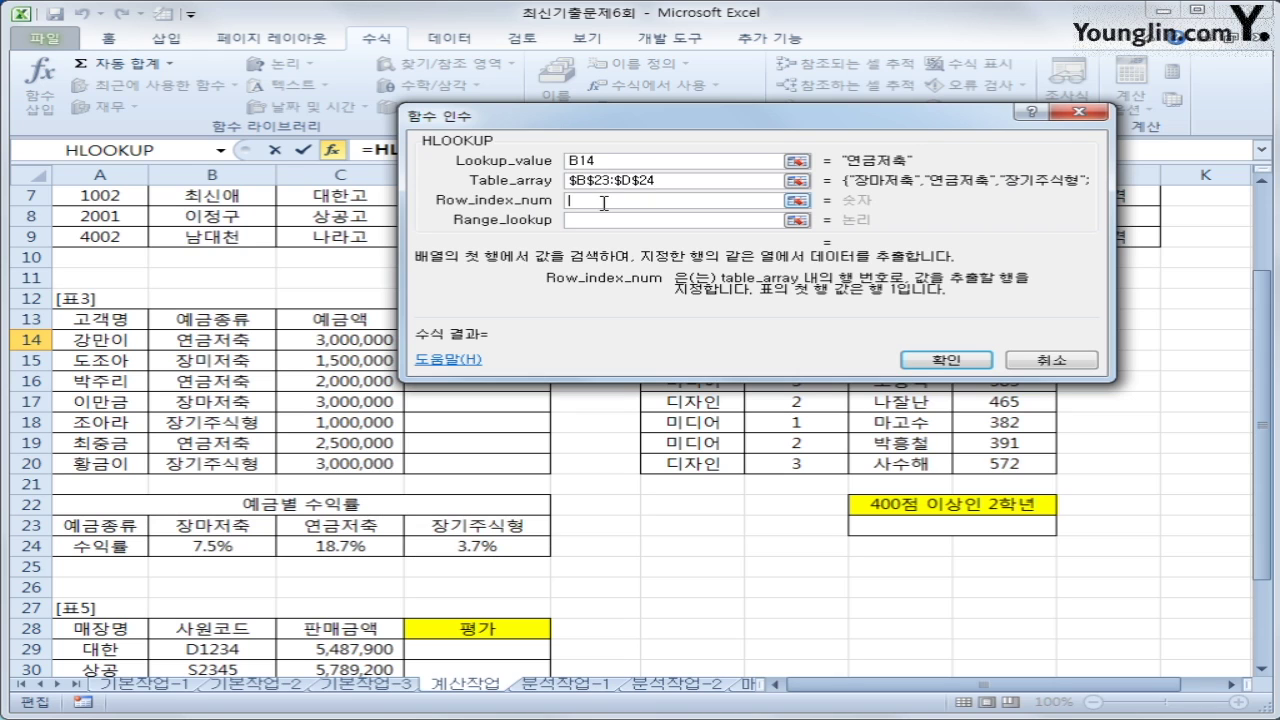
text(2)
click(594, 220)
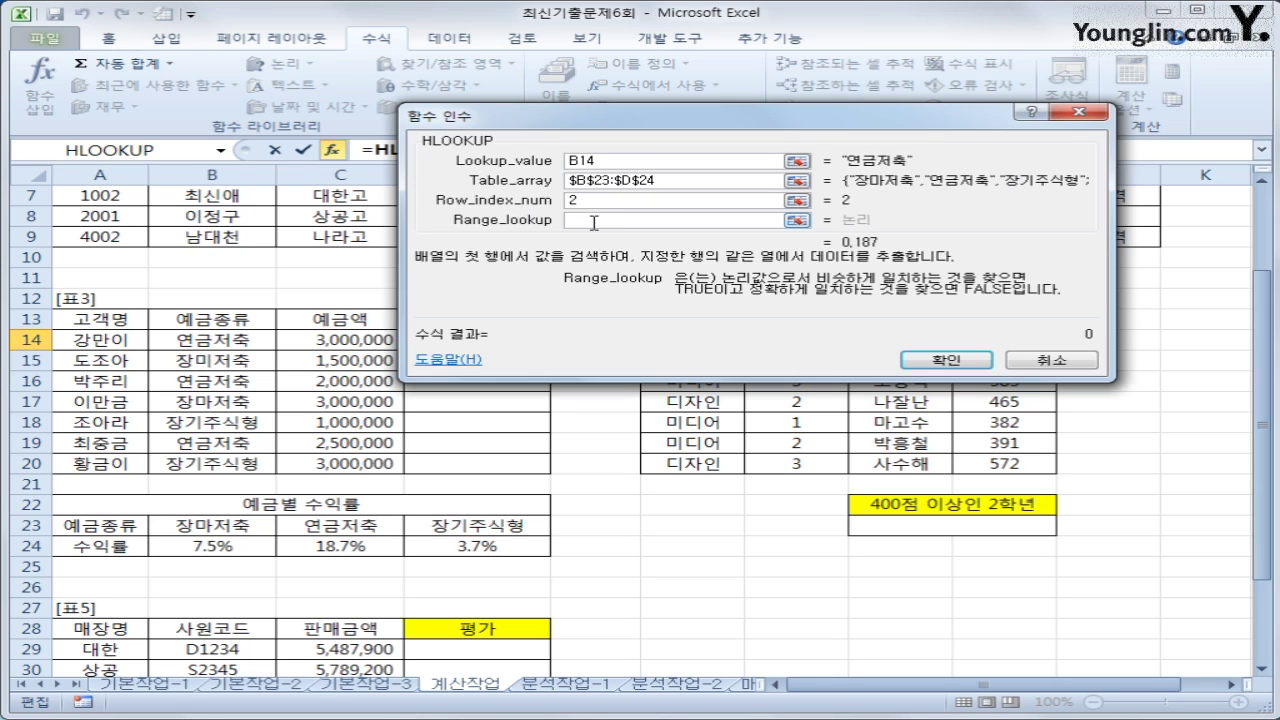
text(0)
click(970, 361)
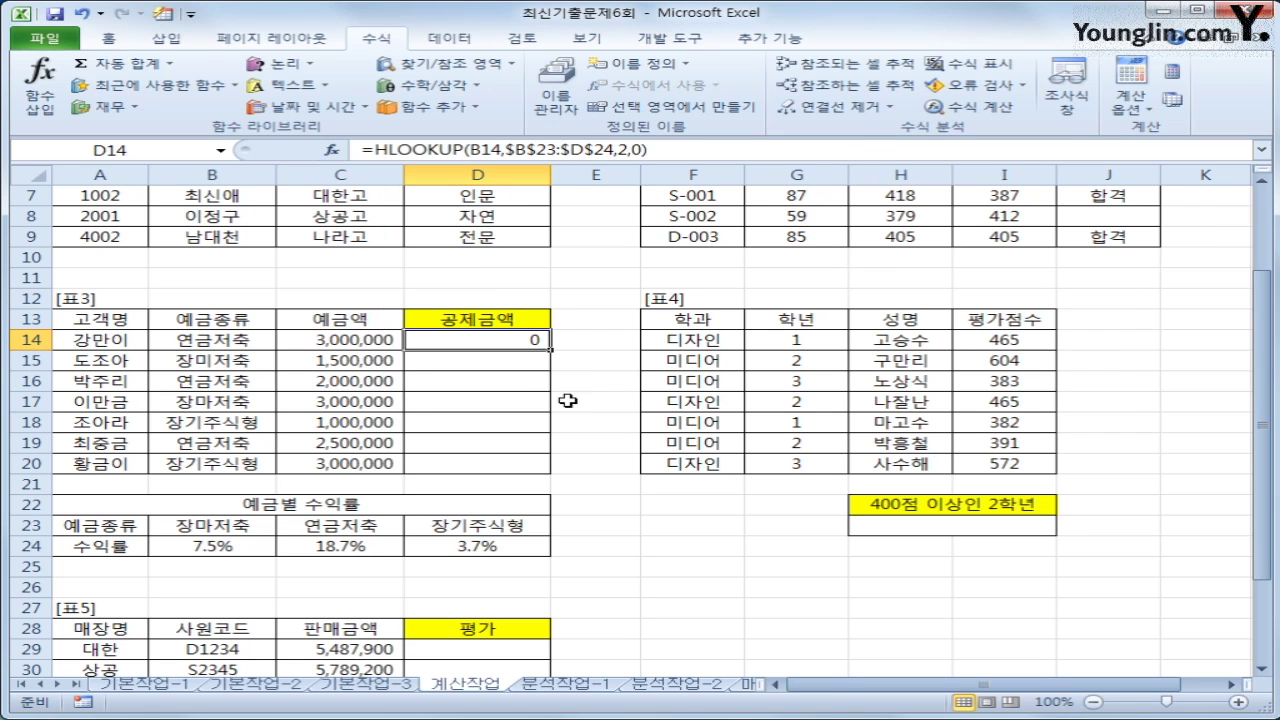
Step: Format D14 as a percentage with one decimal place and fill its HLOOKUP formula down to D20
click(107, 38)
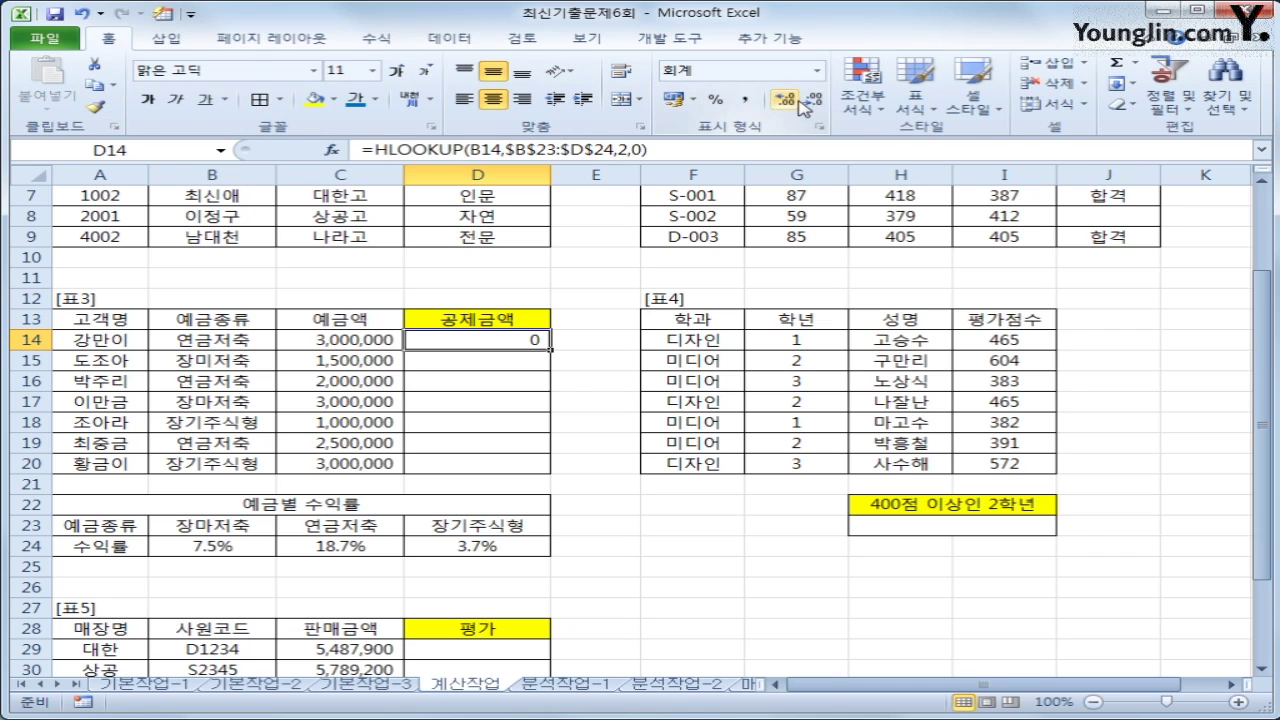
click(717, 101)
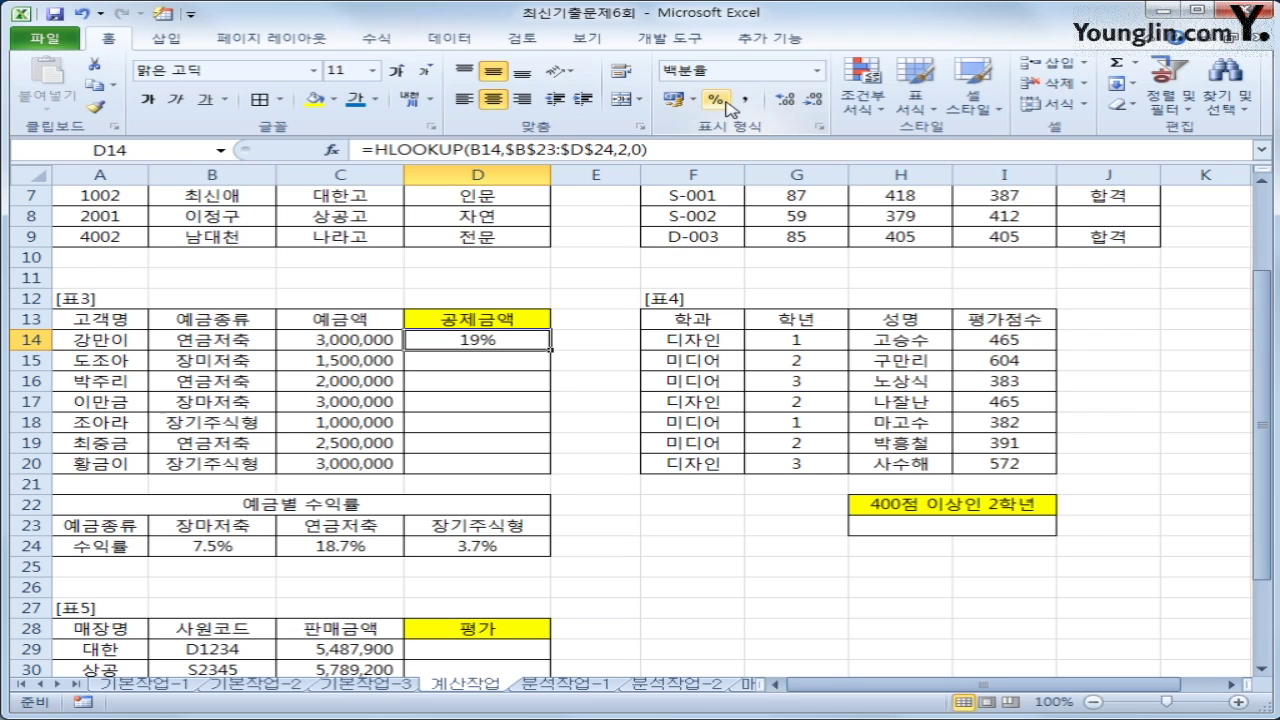
click(787, 100)
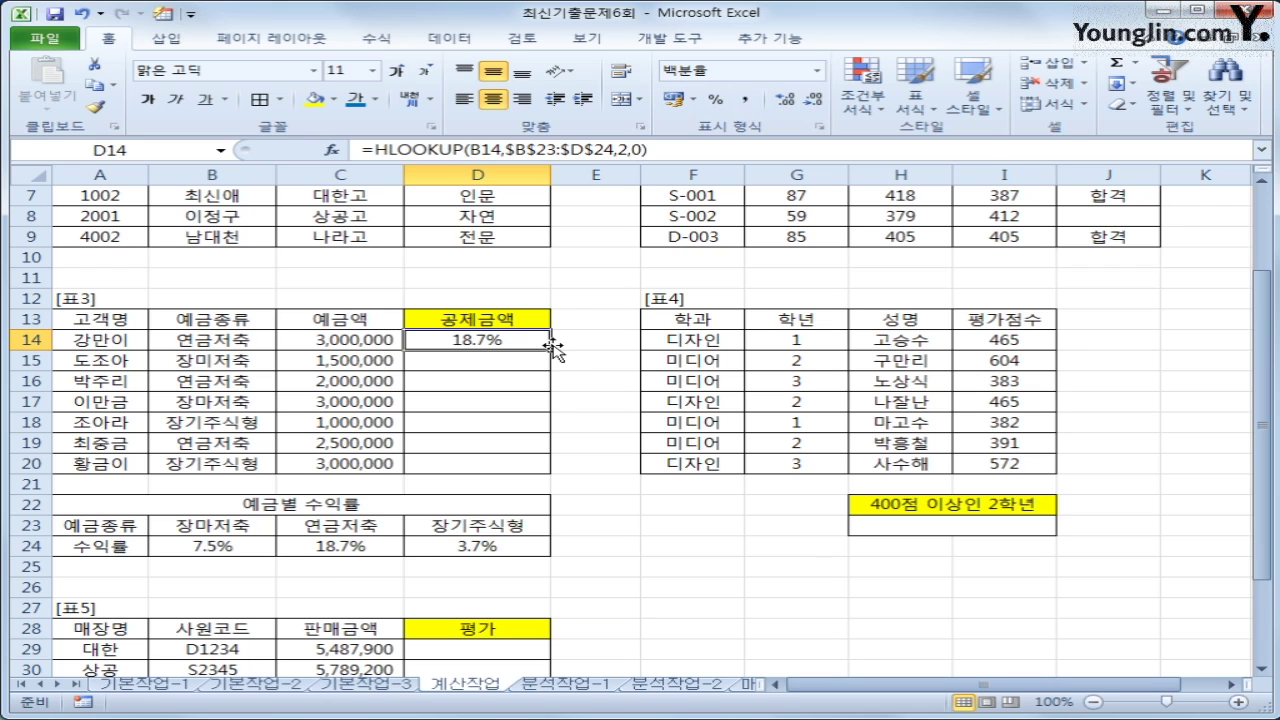
drag(552, 347, 537, 470)
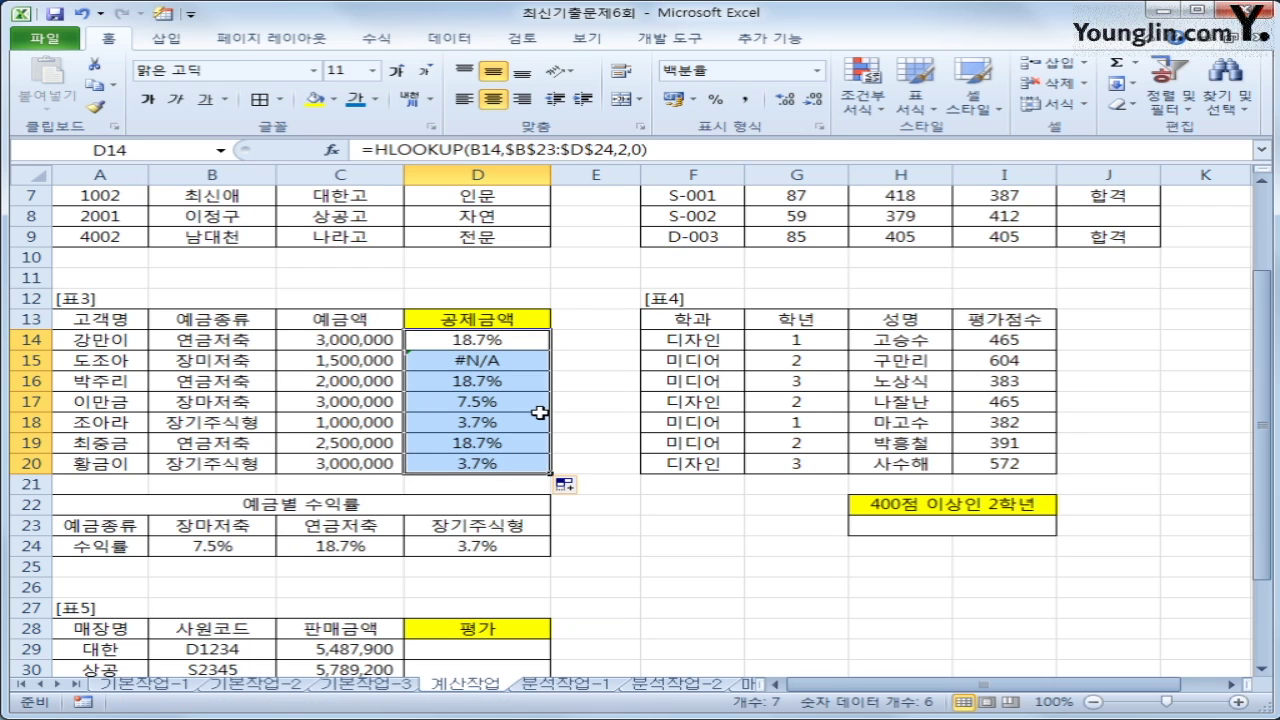
Step: Compare the 예금종류 in B15 with the headers in B23:D23, and inspect the lookup formulas in D15 and D14
click(212, 360)
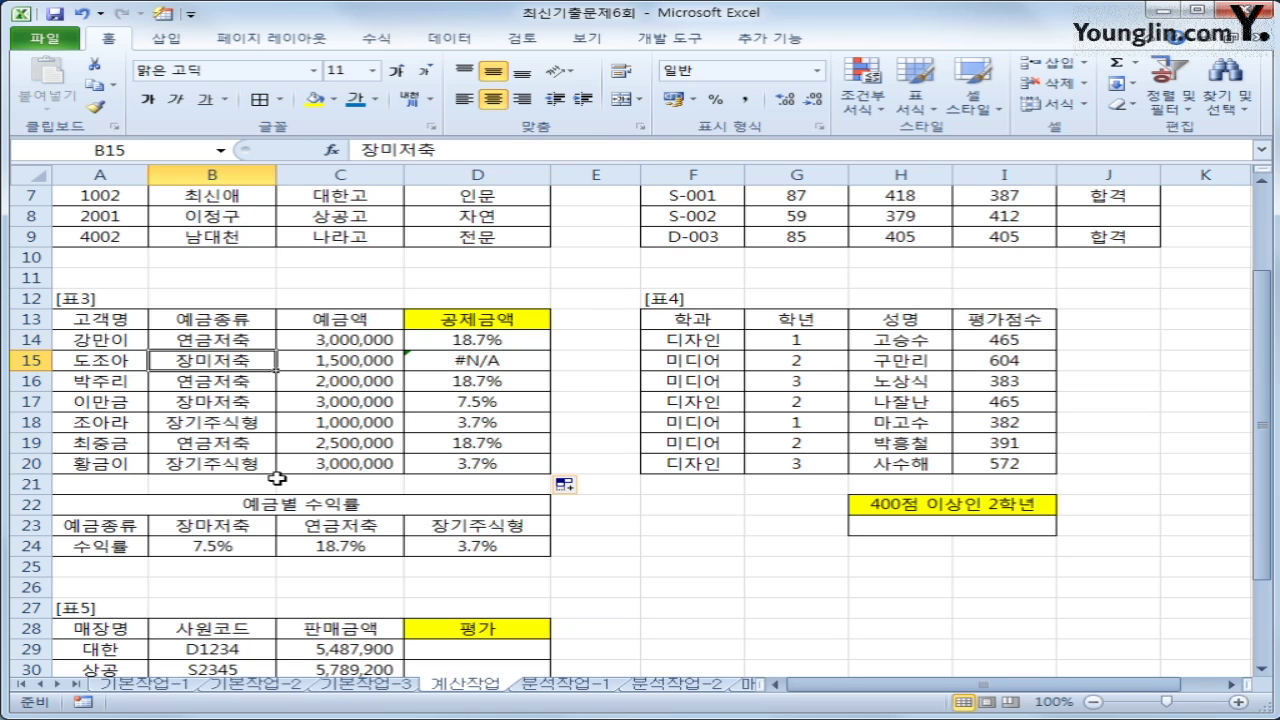
drag(254, 526, 468, 524)
click(458, 360)
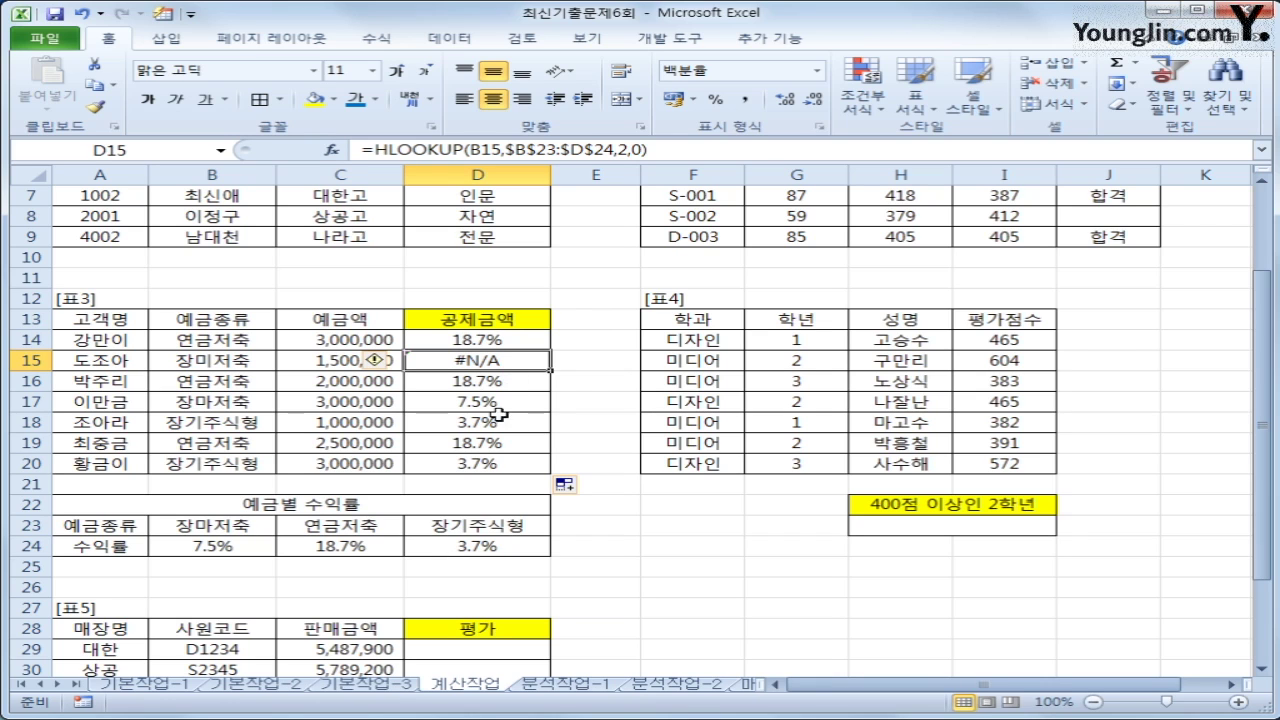
click(500, 341)
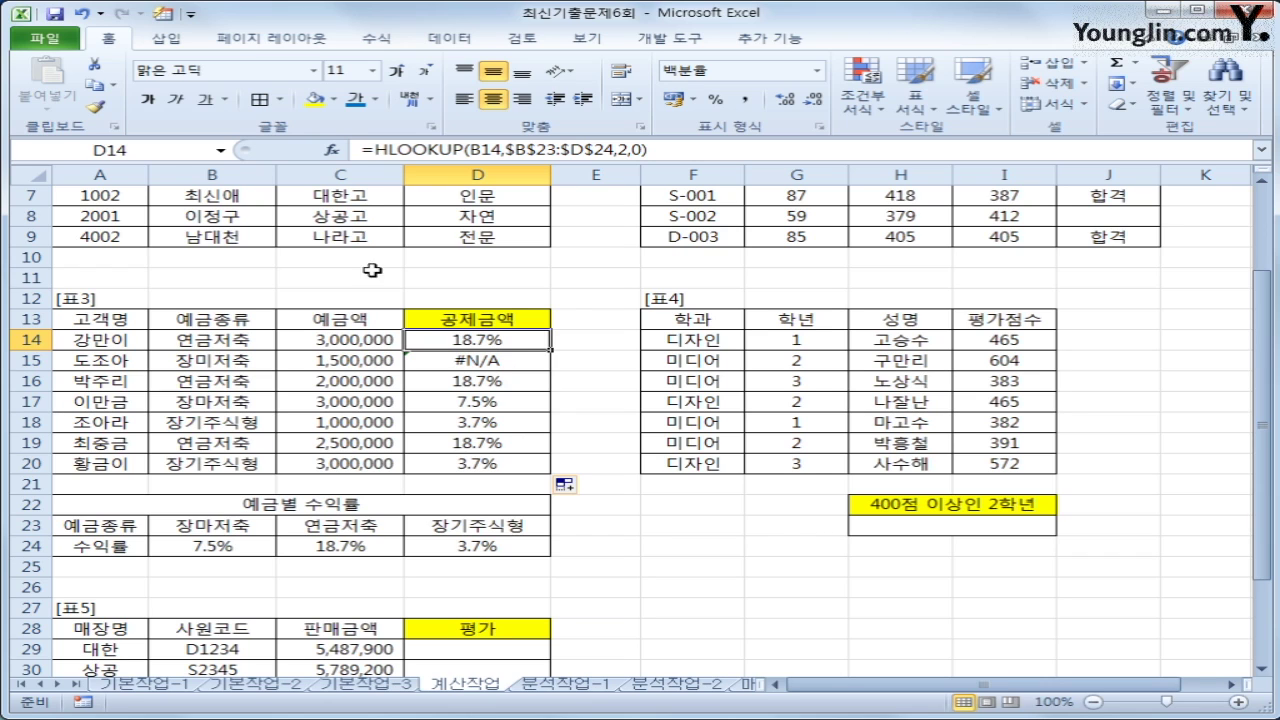
Step: Undo the fill down to D20, the added decimal place and the percentage format on D14
click(85, 14)
click(84, 14)
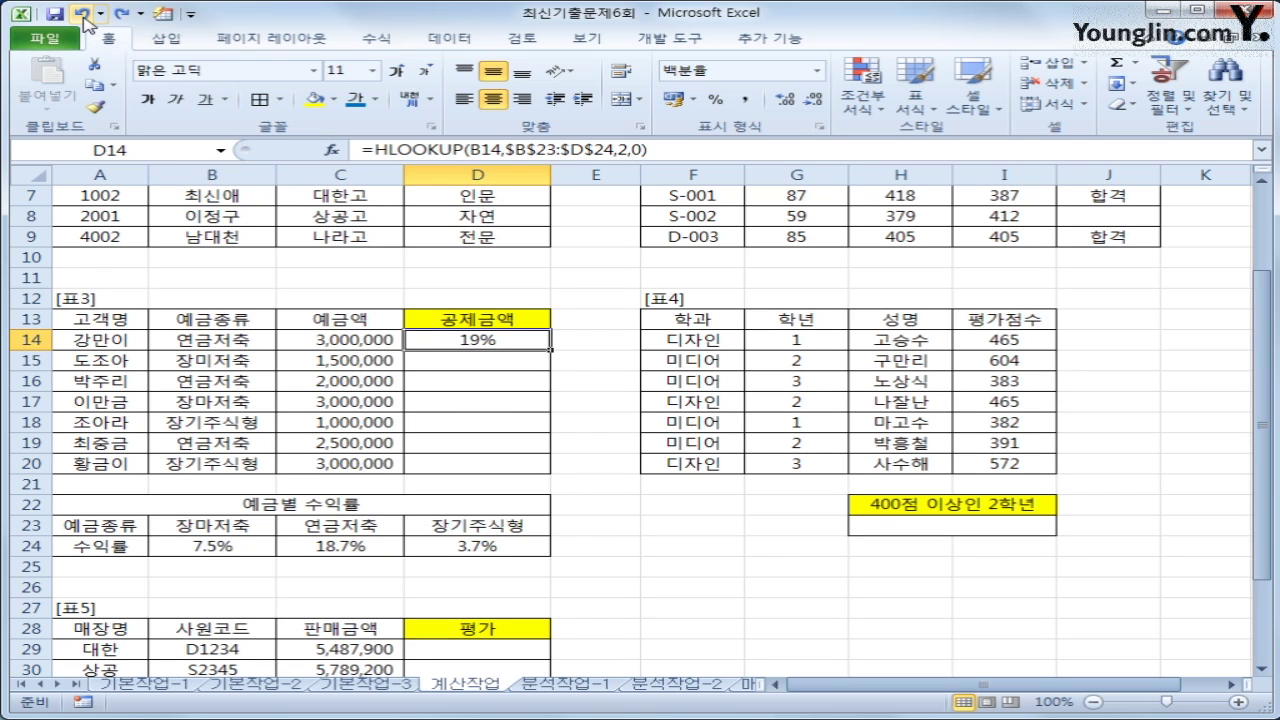
click(84, 15)
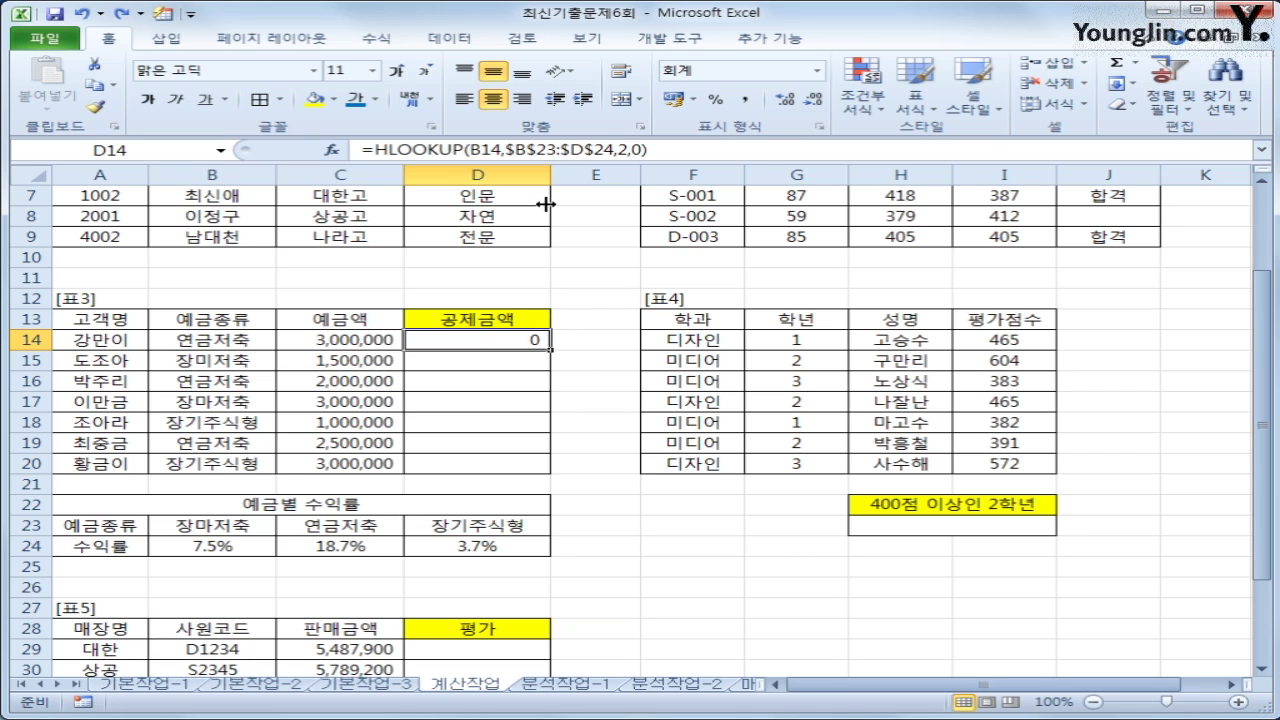
Step: Append 8 after the HLOOKUP in D14 and accept the proposed correction to =HLOOKUP(B14,$B$23:$D$24,2,0)*8
click(675, 148)
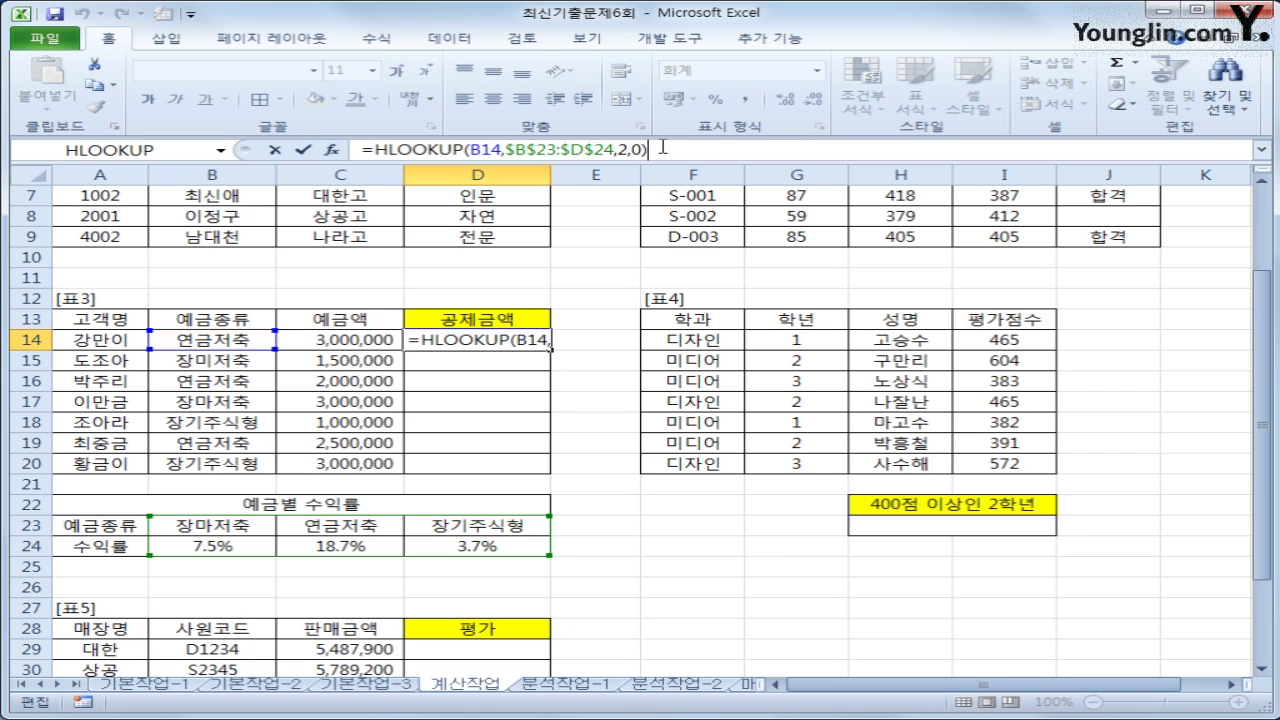
text(8)
key(Return)
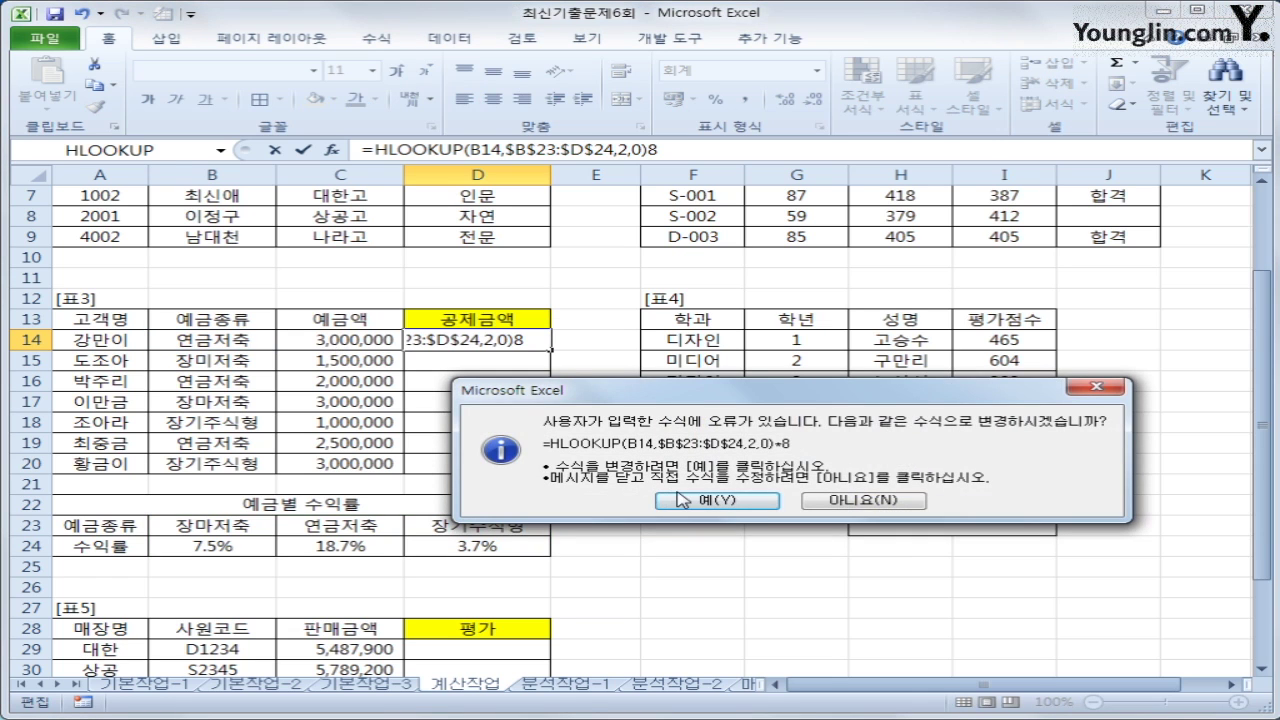
click(730, 500)
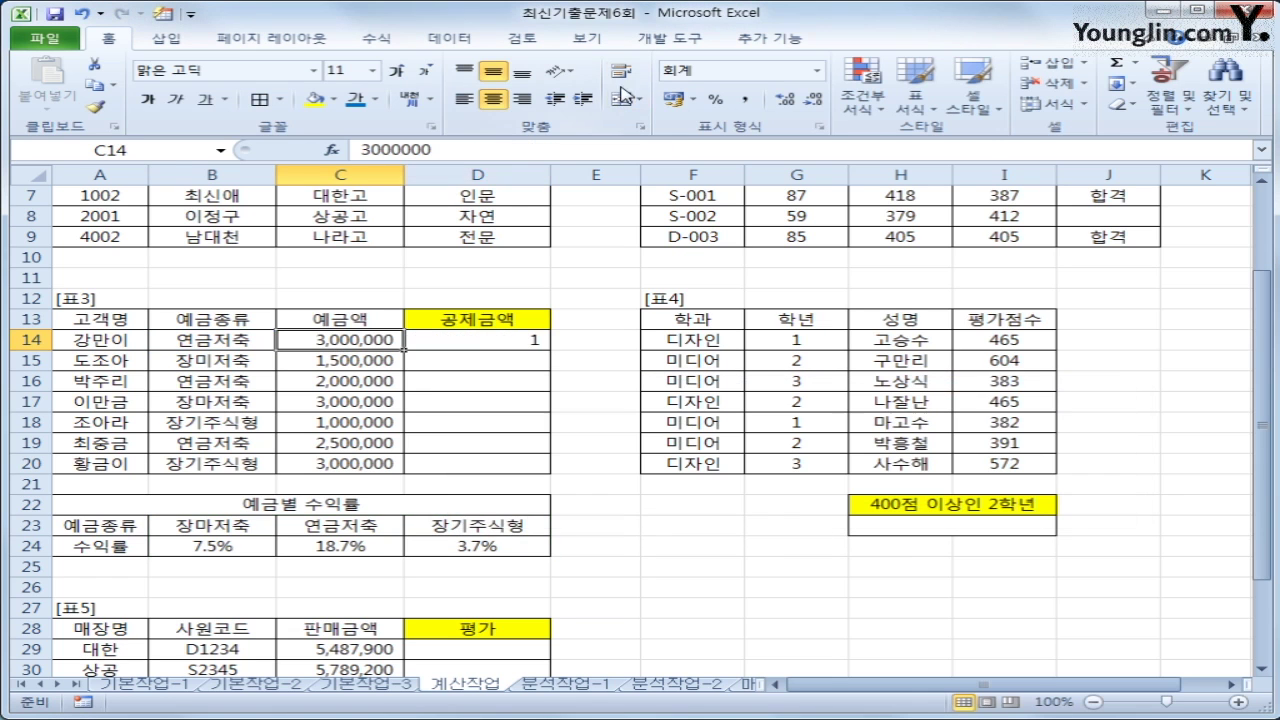
Step: Replace the 8 in D14's formula with C14, making it =HLOOKUP(B14,$B$23:$D$24,2,0)*C14, and fill it down to D20
click(488, 314)
click(488, 338)
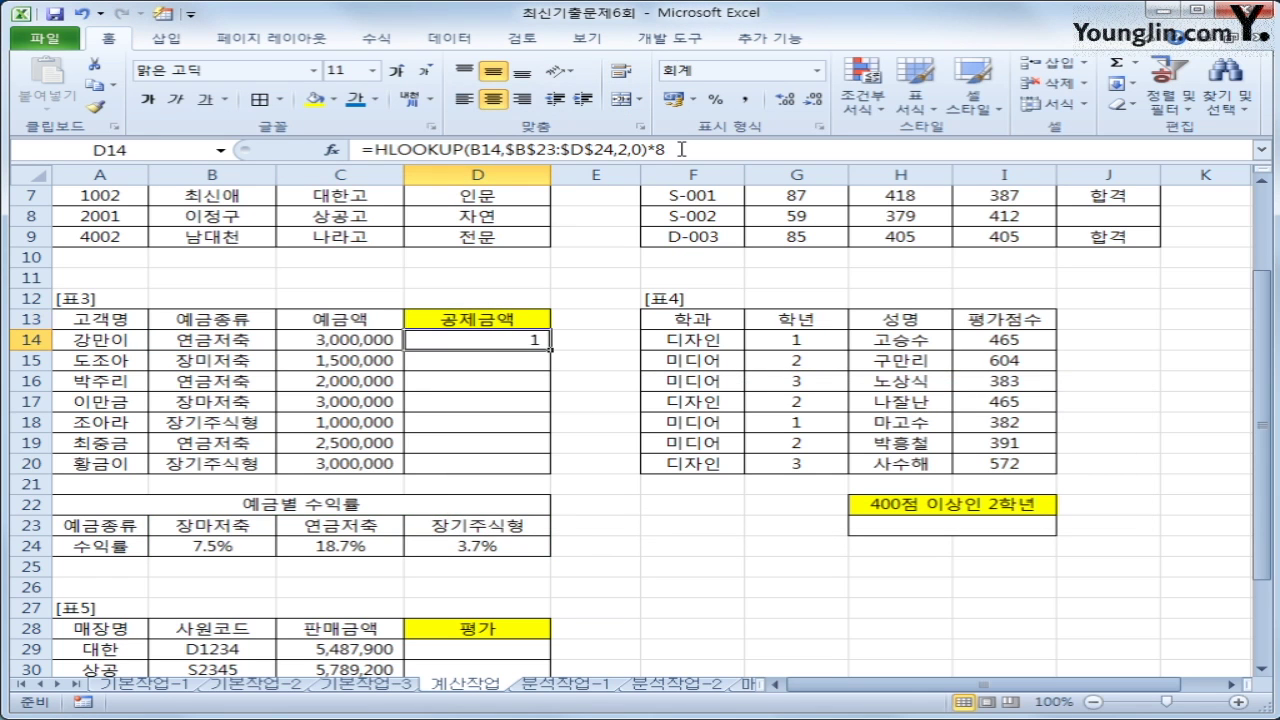
click(681, 149)
key(BackSpace)
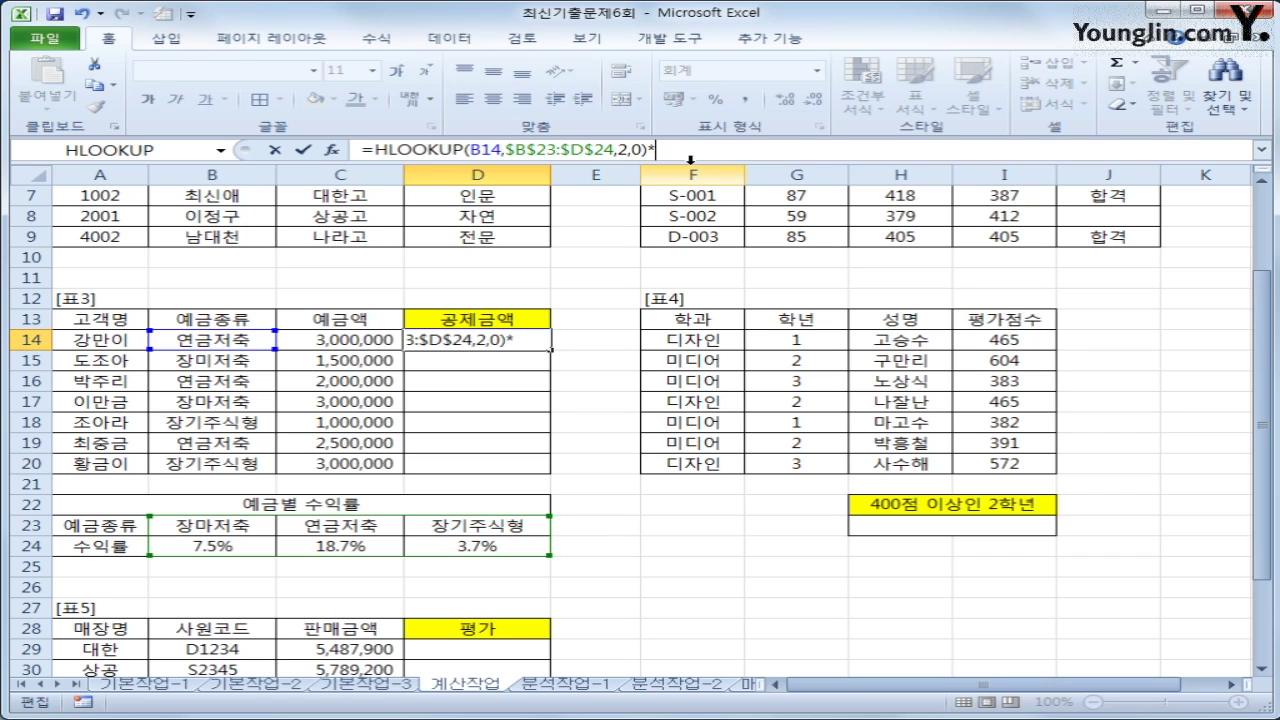
click(368, 340)
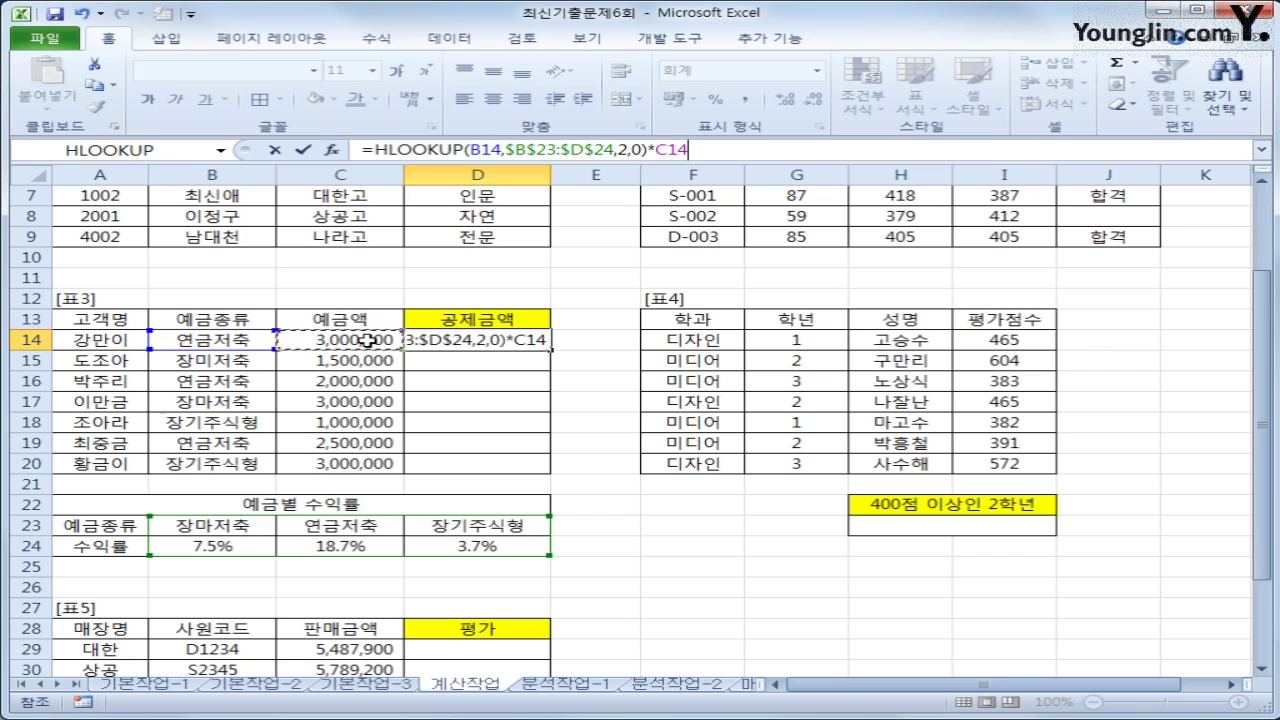
key(Return)
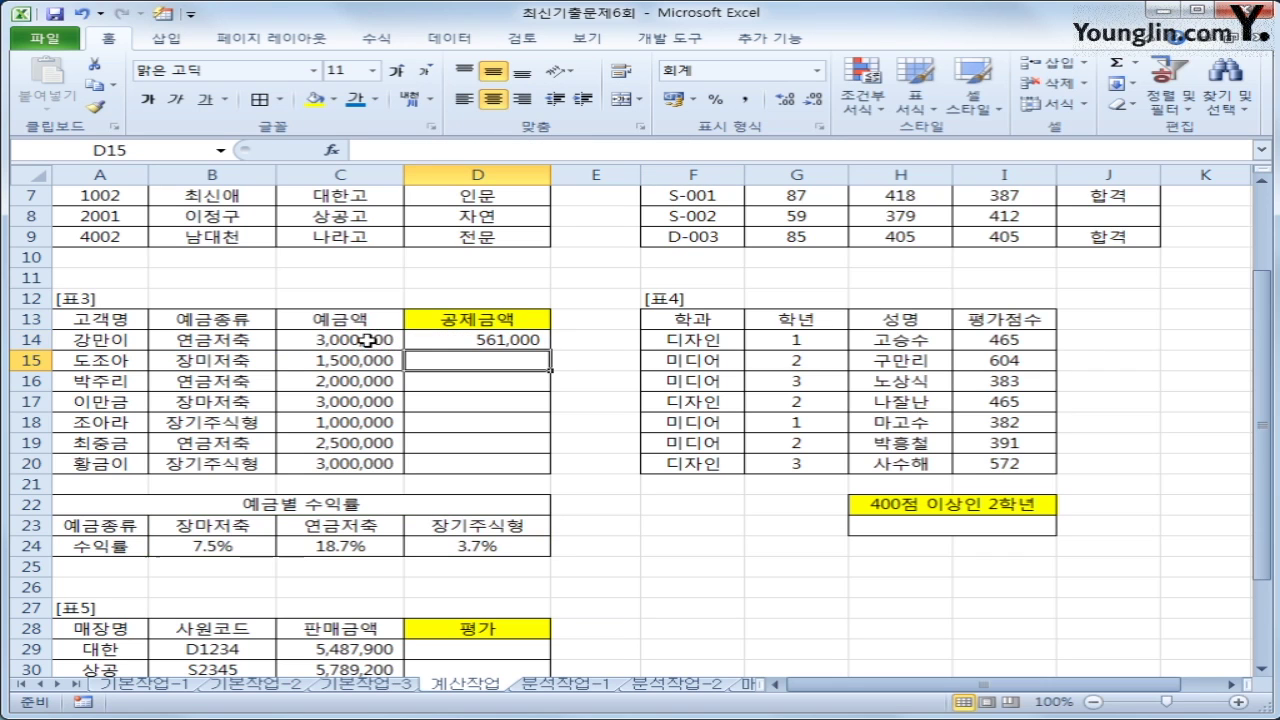
click(533, 340)
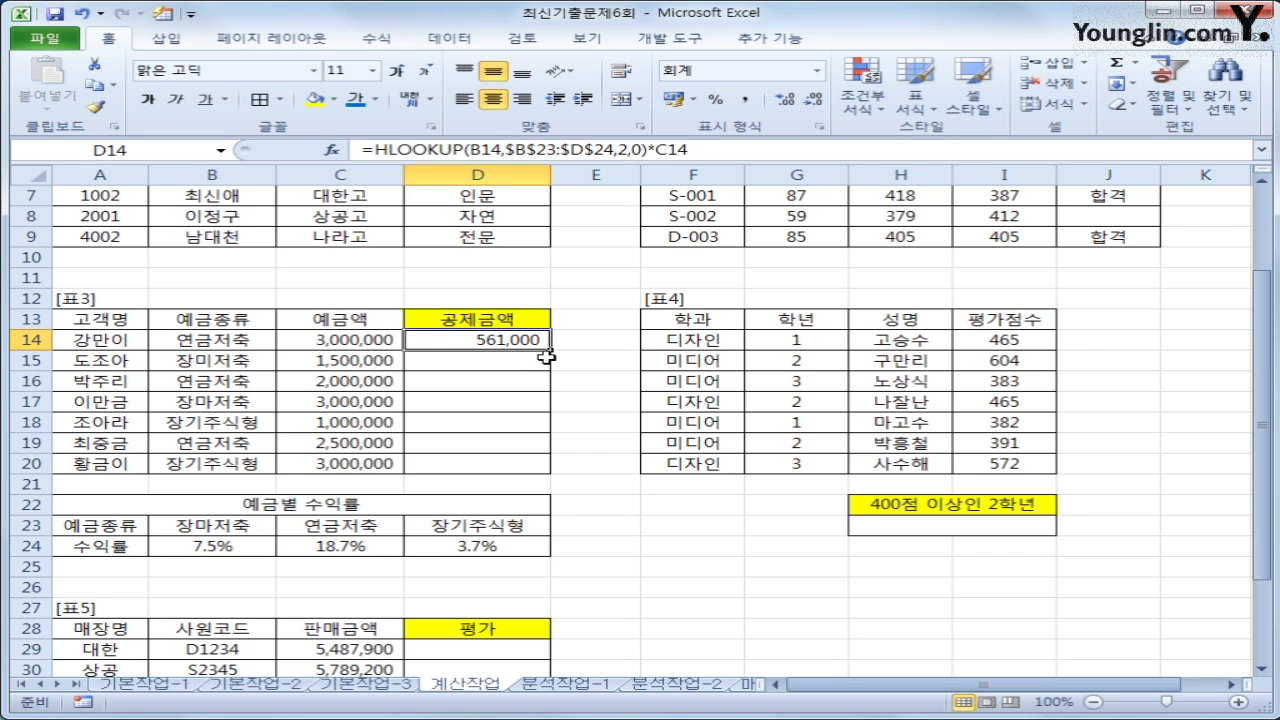
drag(546, 356, 549, 475)
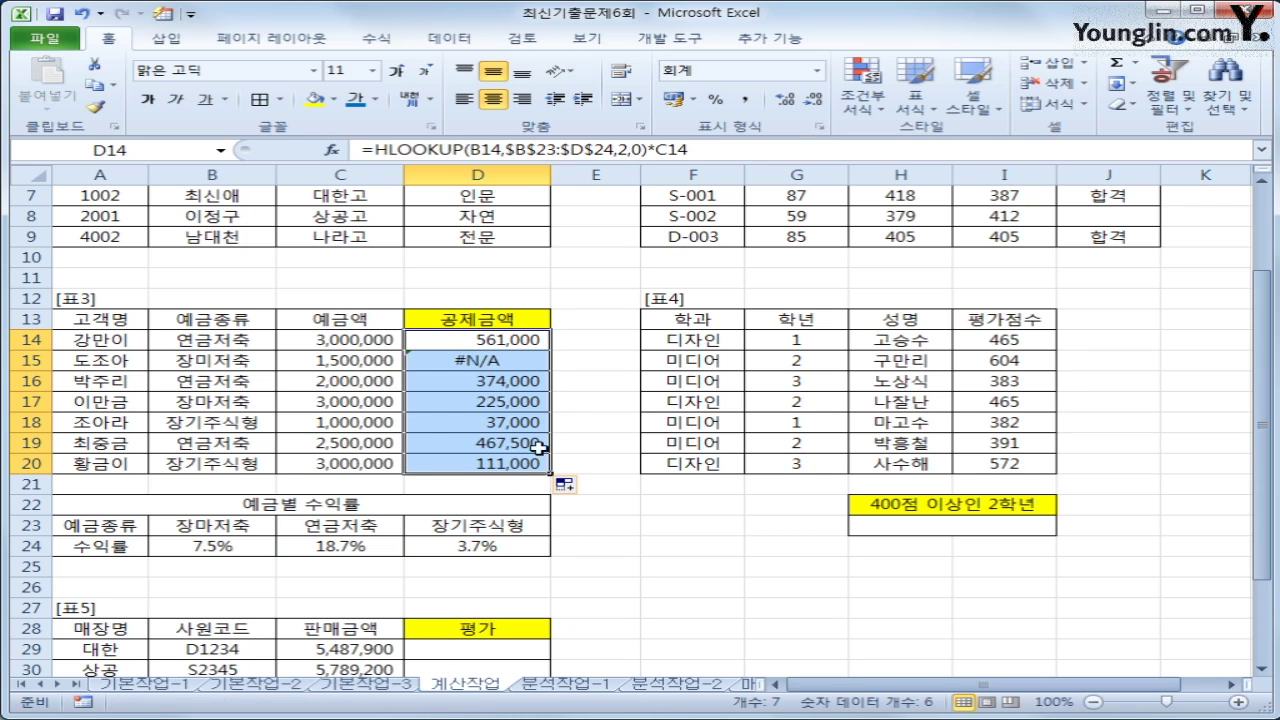
Step: Compare the formulas in D14 and D15 and check the 예금종류 entry in B15 that the lookup uses
click(510, 340)
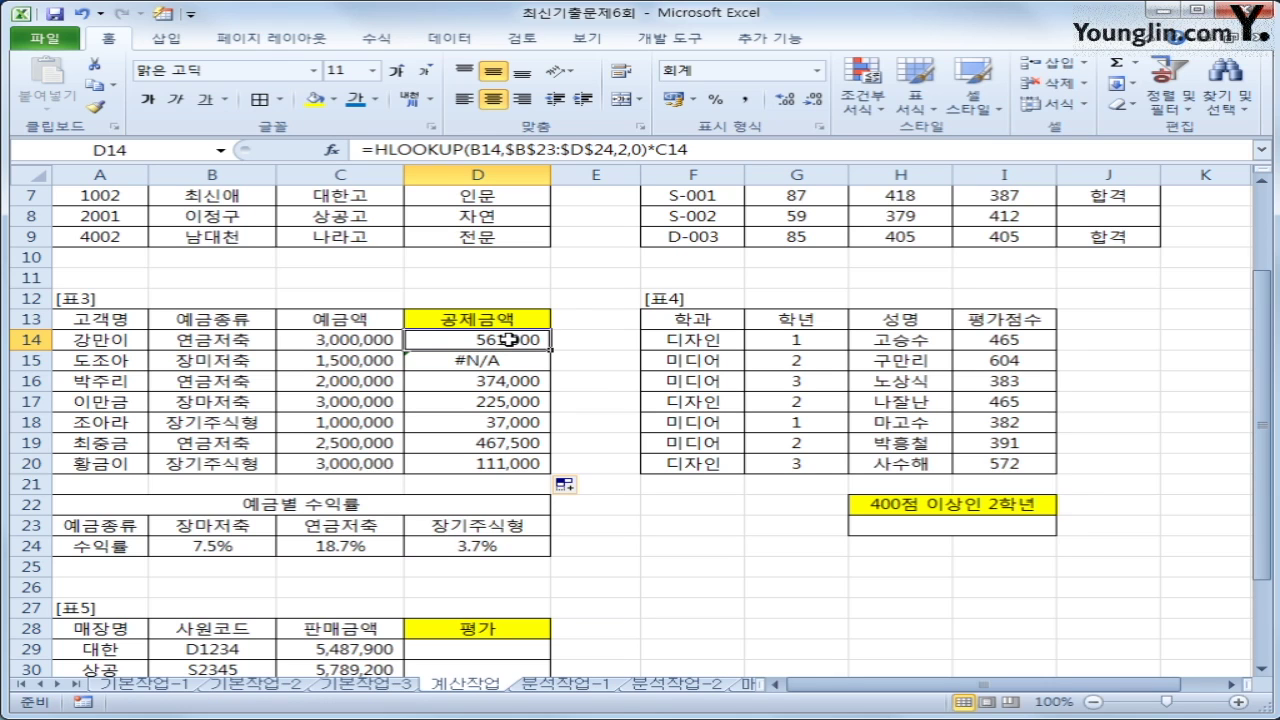
click(485, 362)
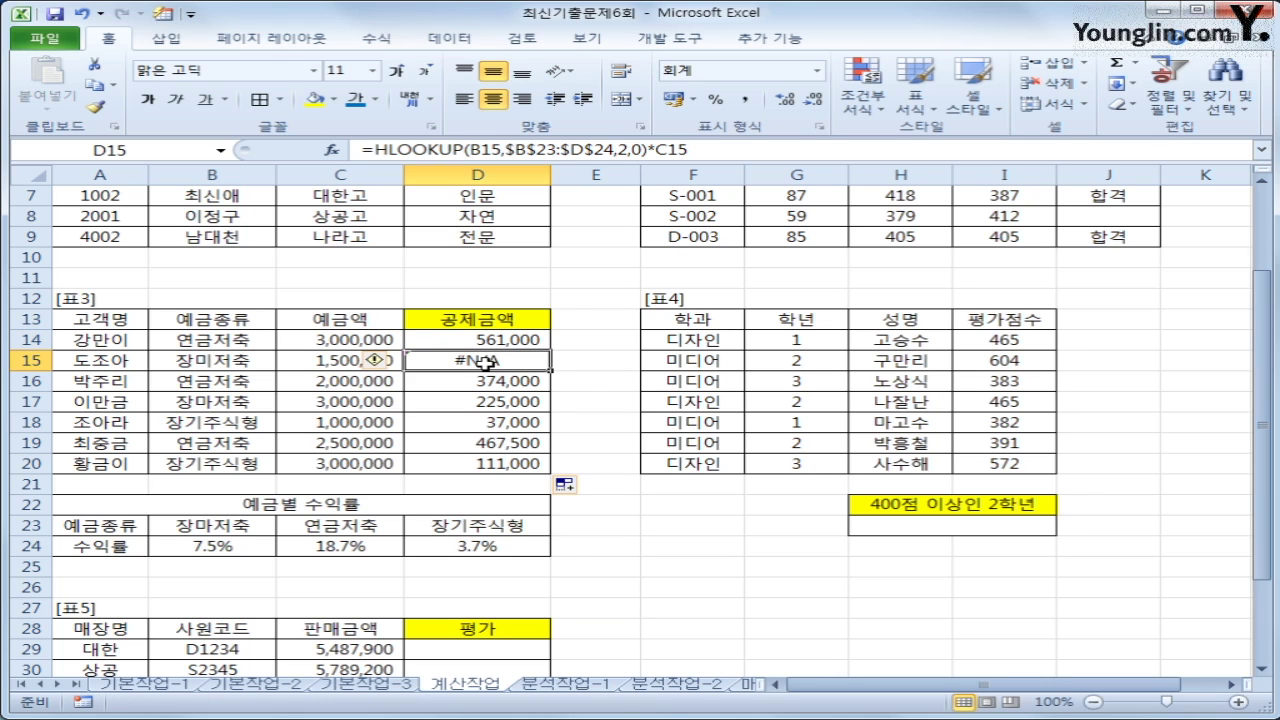
click(220, 362)
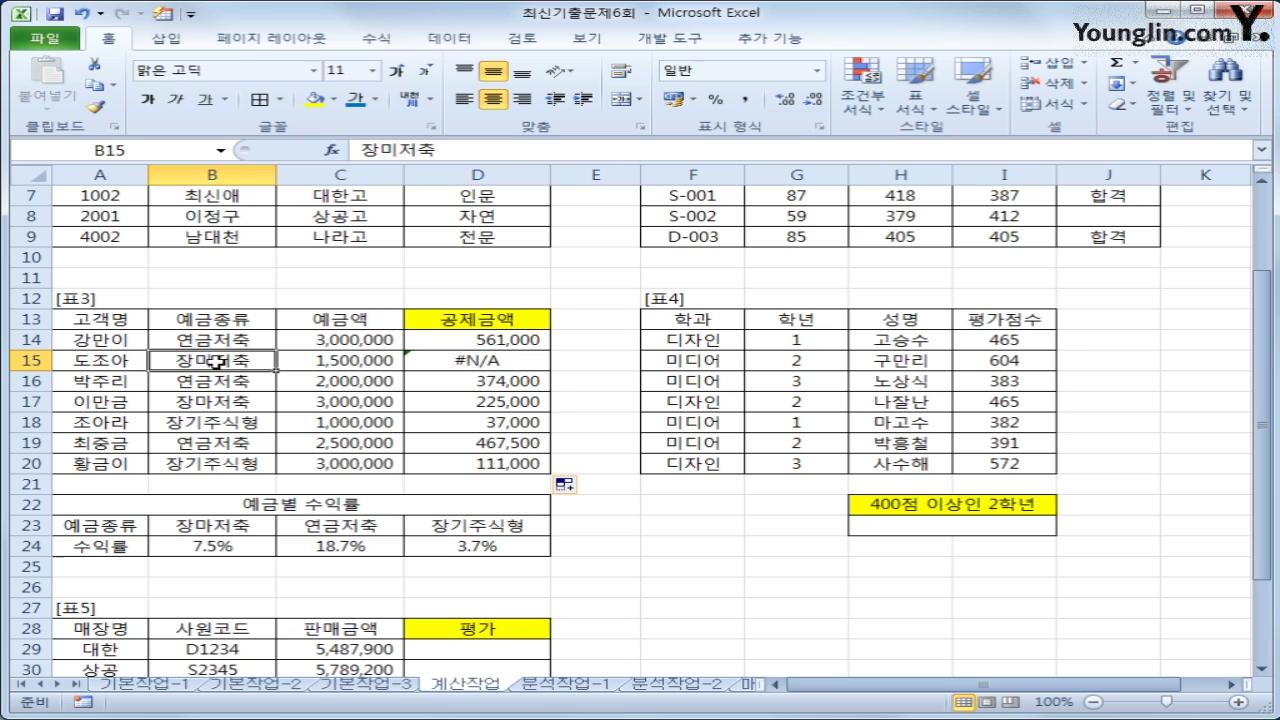
click(458, 360)
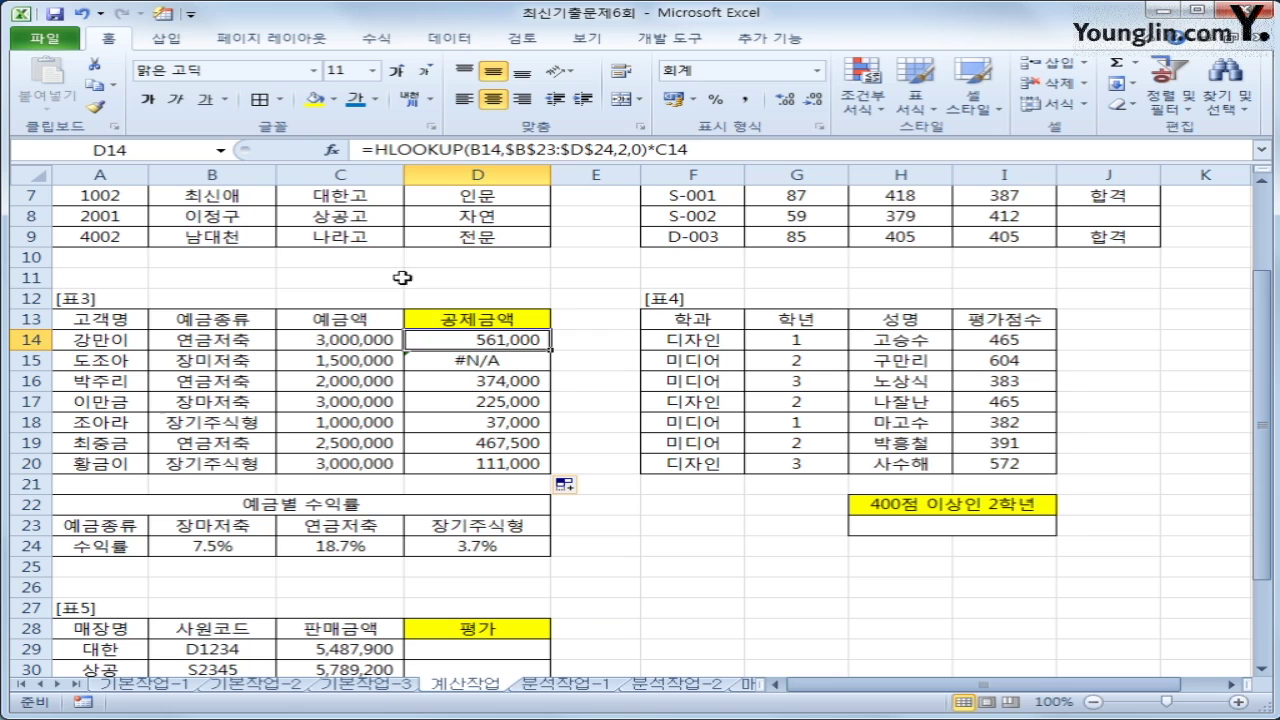
Step: Wrap D14's formula in IFERROR, with HLOOKUP(B14,$B$23:$D$24,2,0)*C14 as the first argument
click(374, 149)
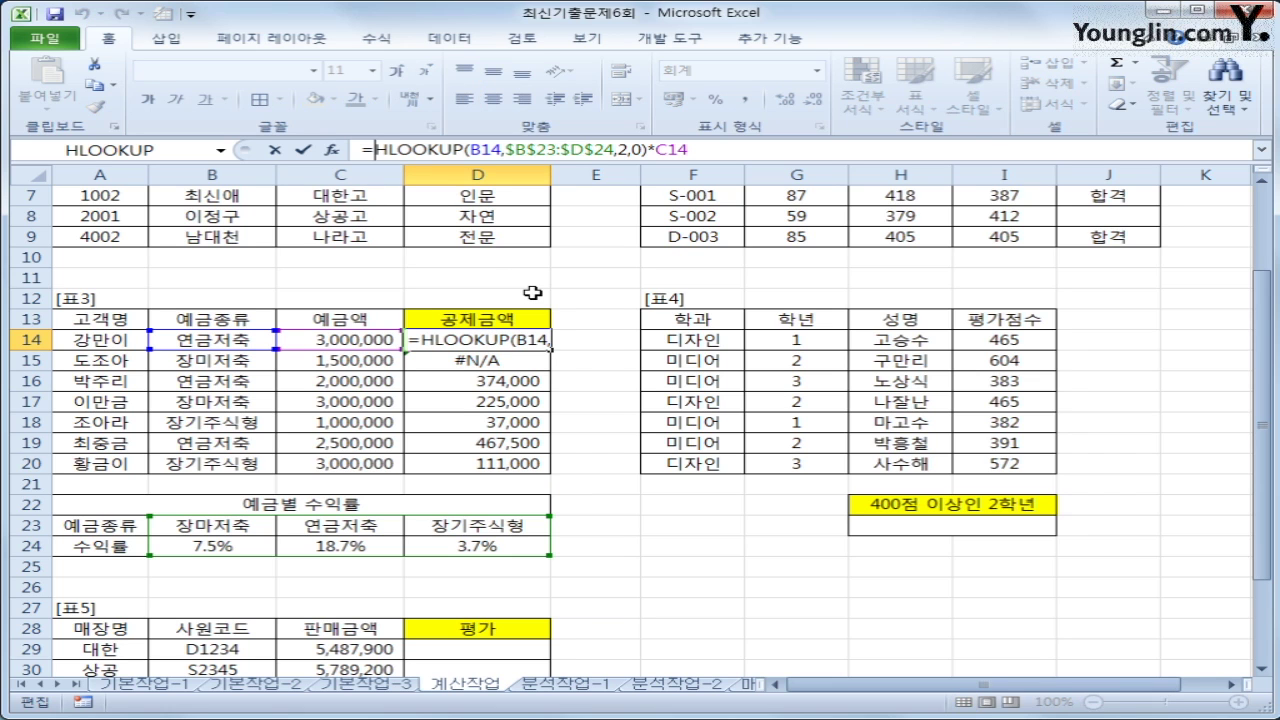
text(ife)
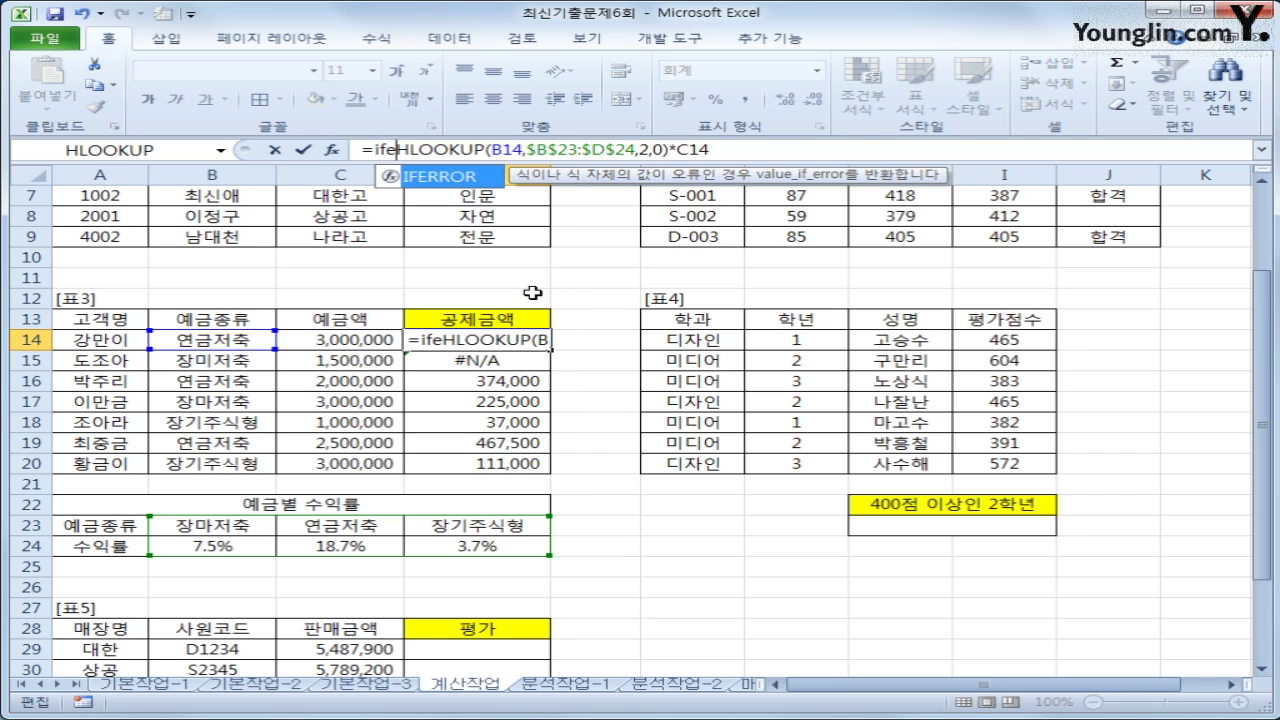
key(Tab)
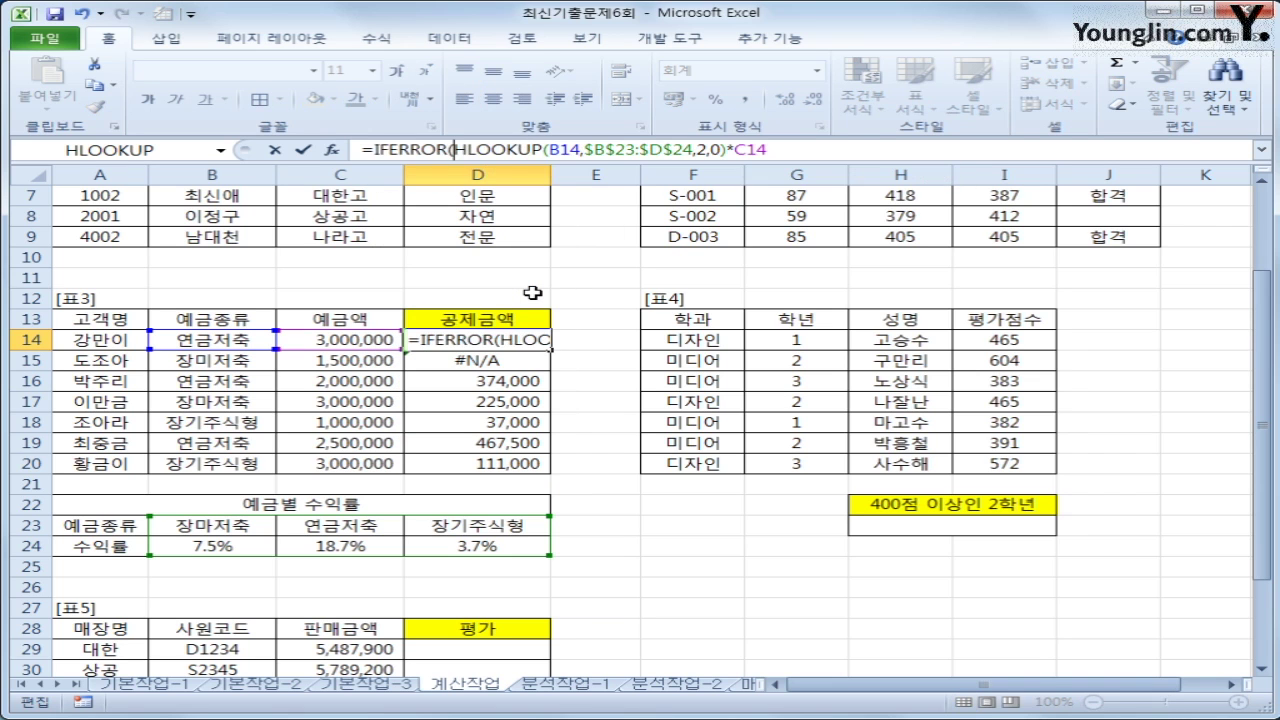
click(772, 150)
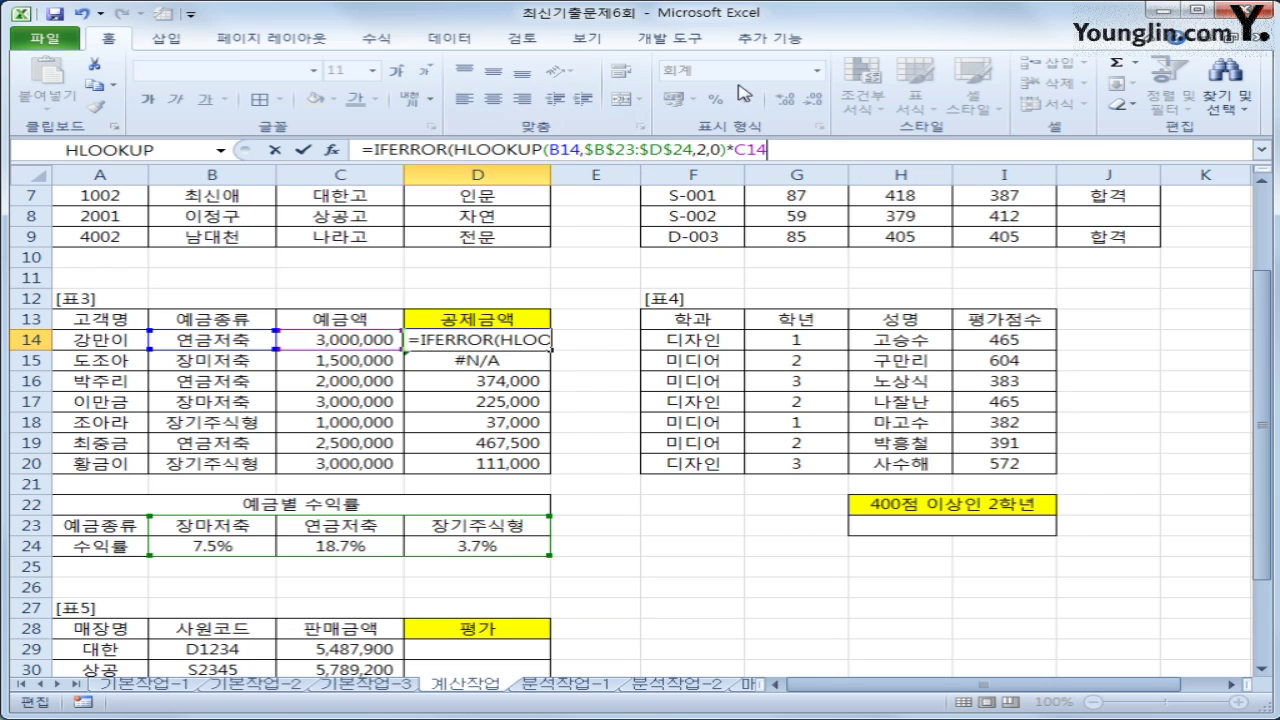
text(,)
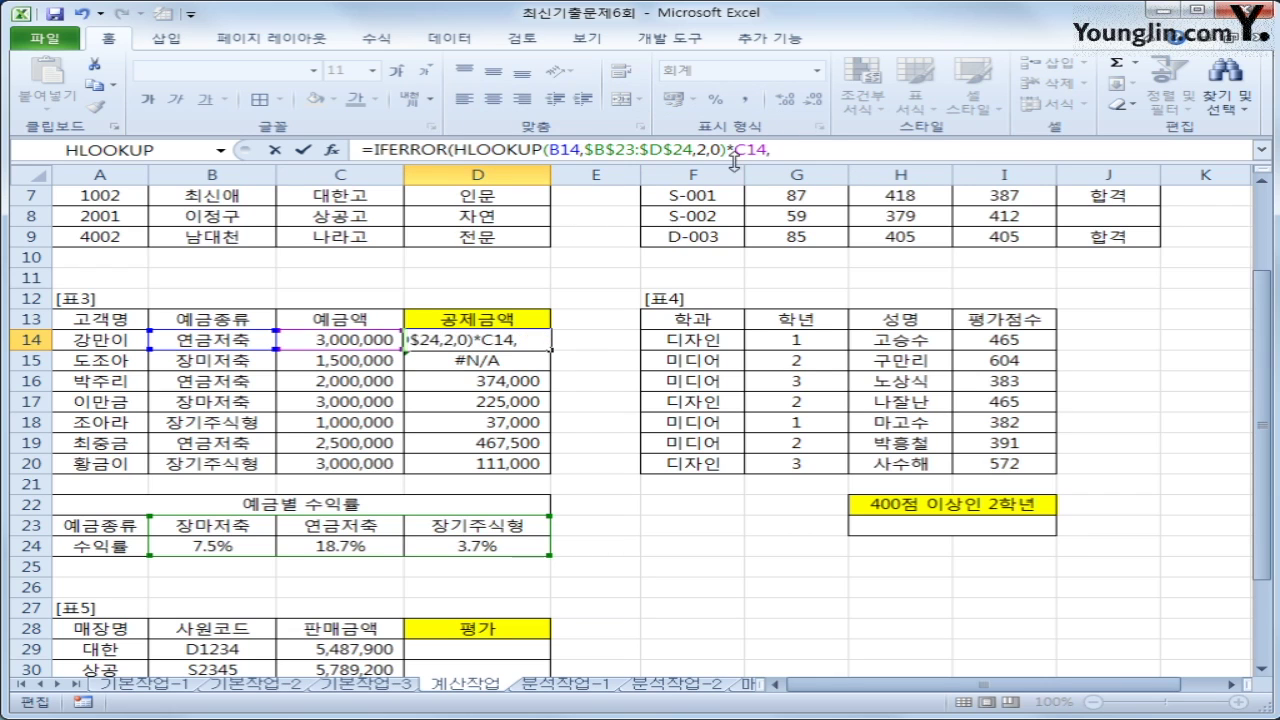
Step: Complete D14's IFERROR with "예금종류오류" as the error value and fill the formula down to D20
text("dP)
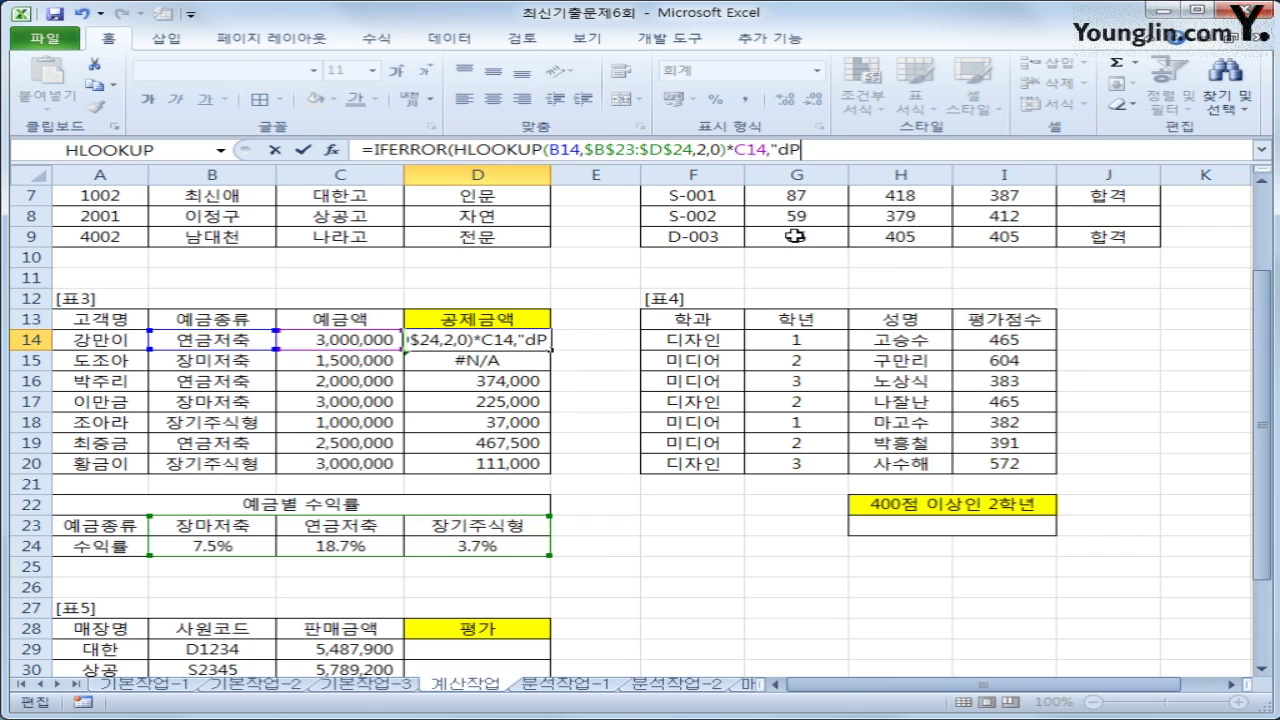
key(BackSpace)
key(BackSpace)
text(예금종)
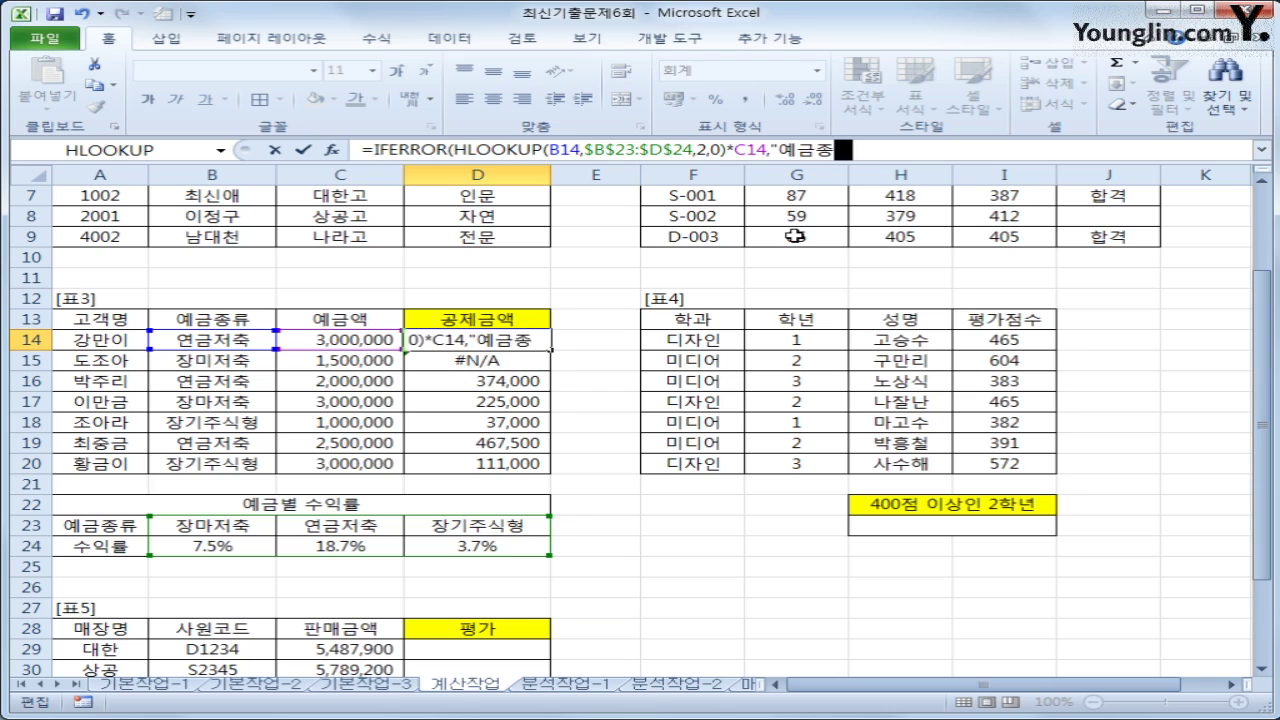
text(류오류")
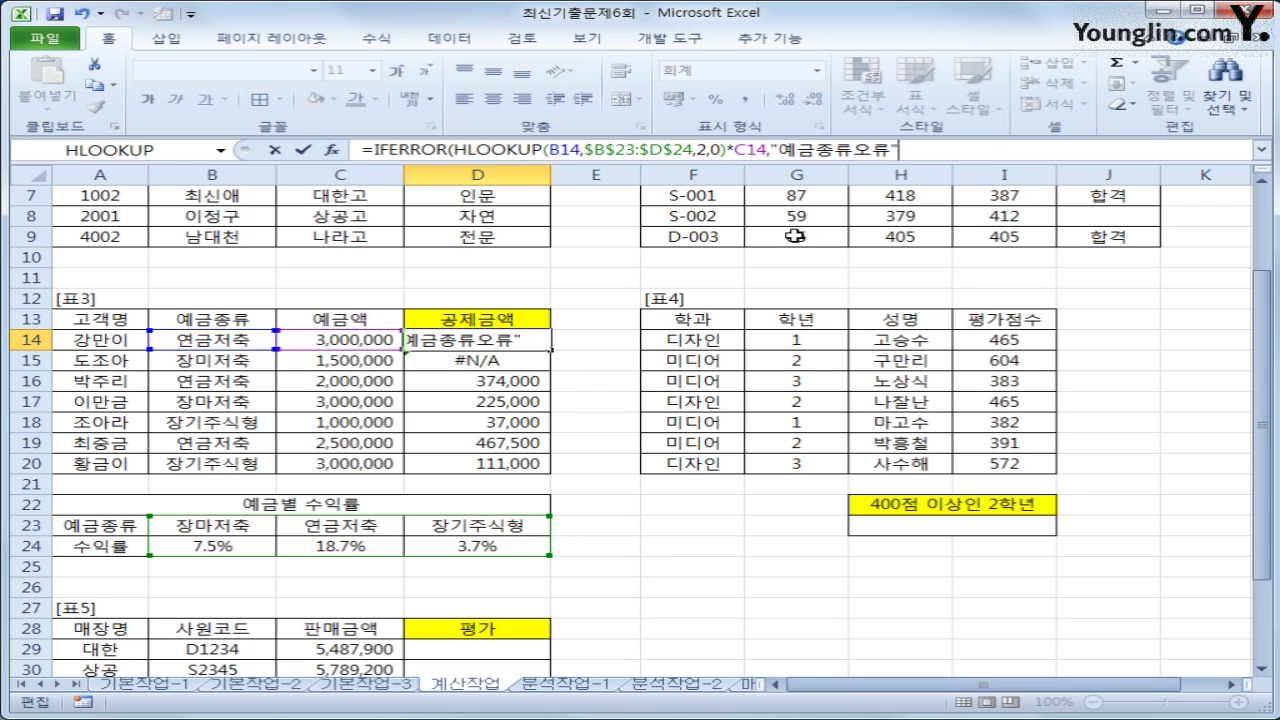
text())
key(Return)
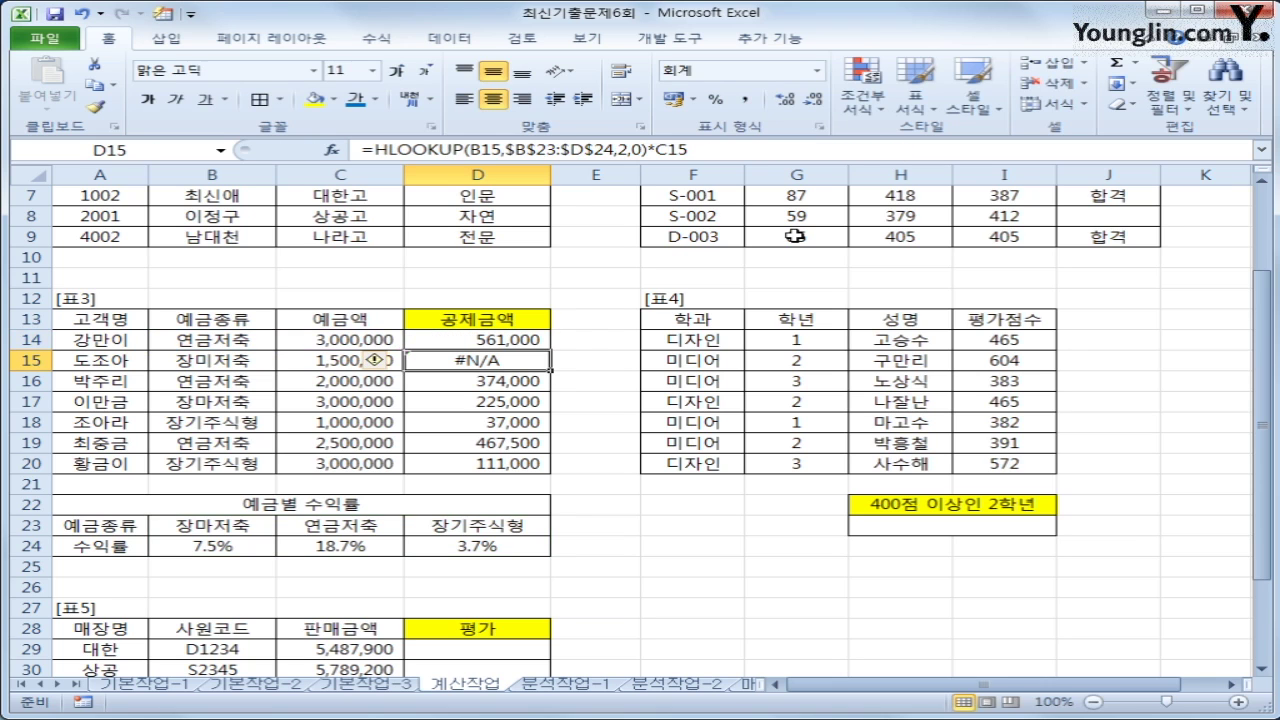
click(529, 338)
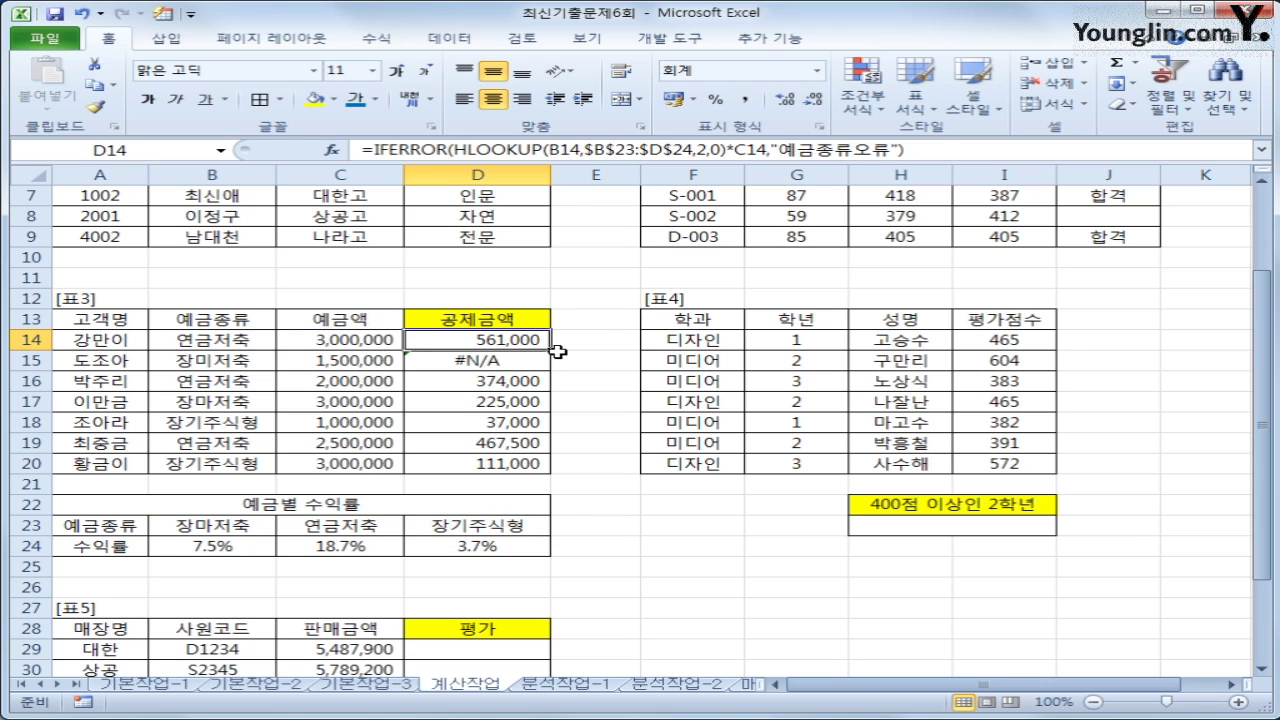
drag(553, 352, 545, 477)
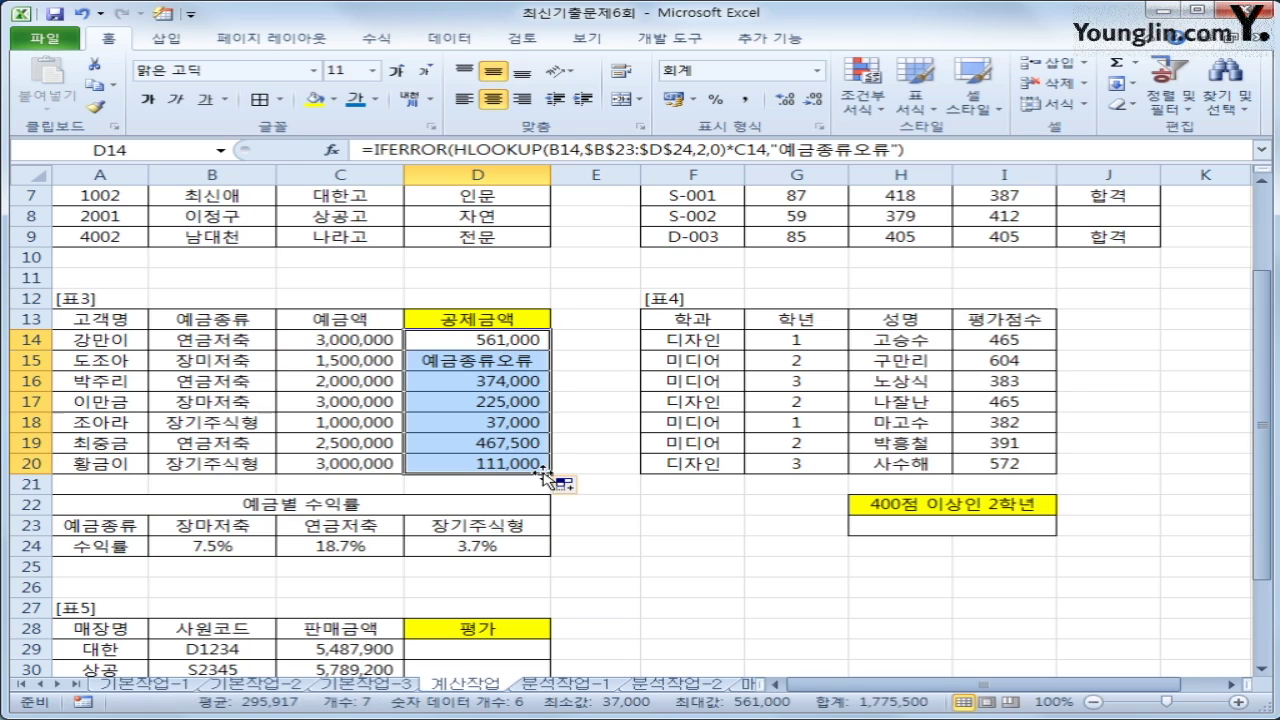
Step: Insert the COUNTIFS function in H23 with G14:G20 as the first criteria range and 2 as its criterion
click(889, 522)
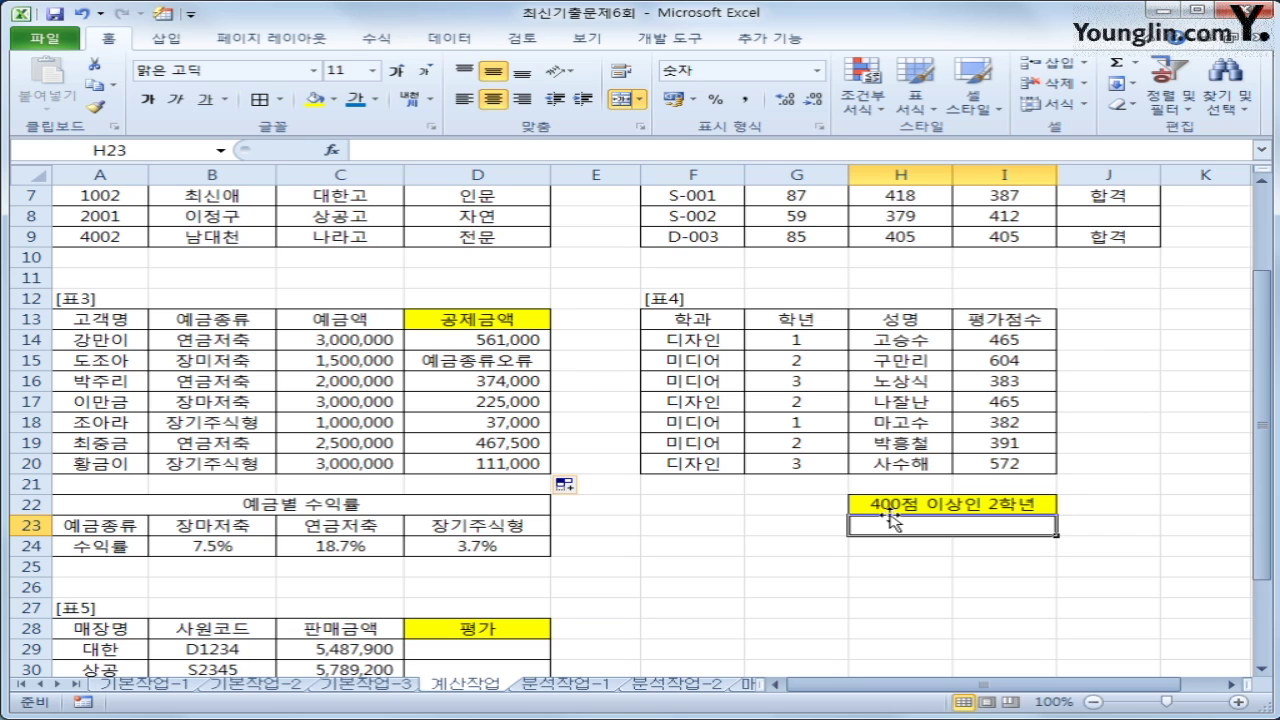
click(378, 40)
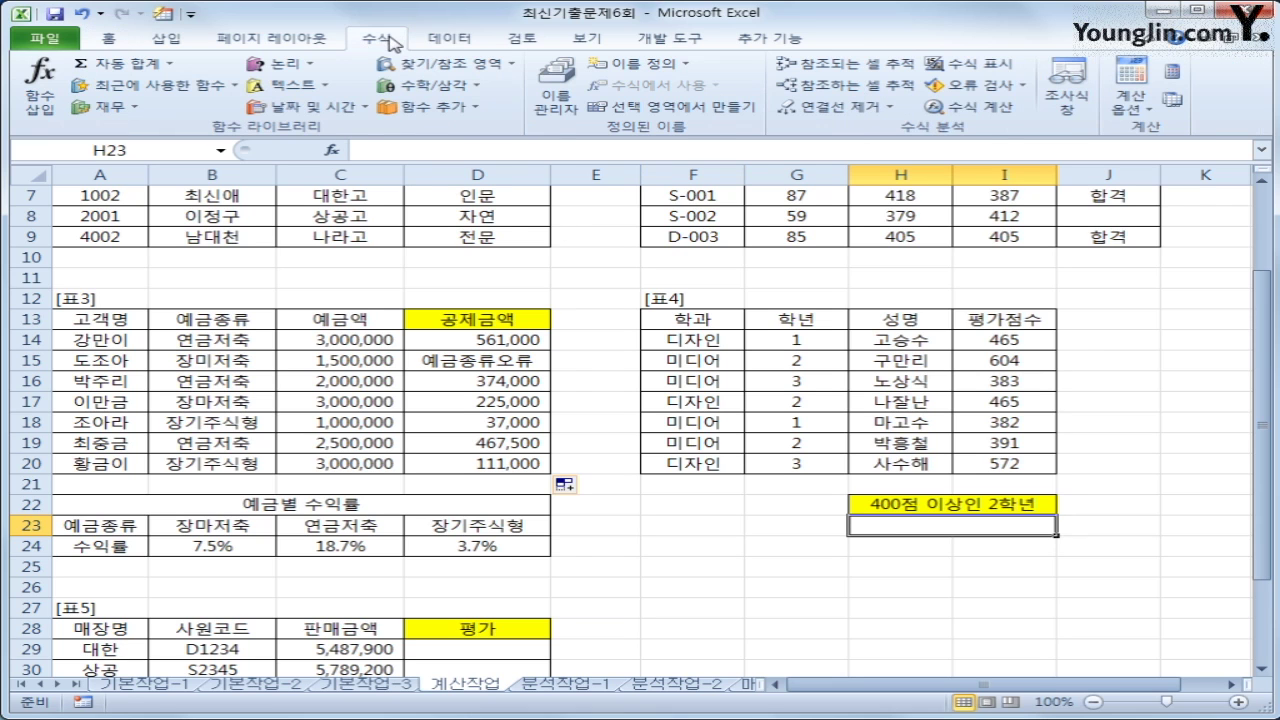
click(408, 110)
mouse_move(490, 130)
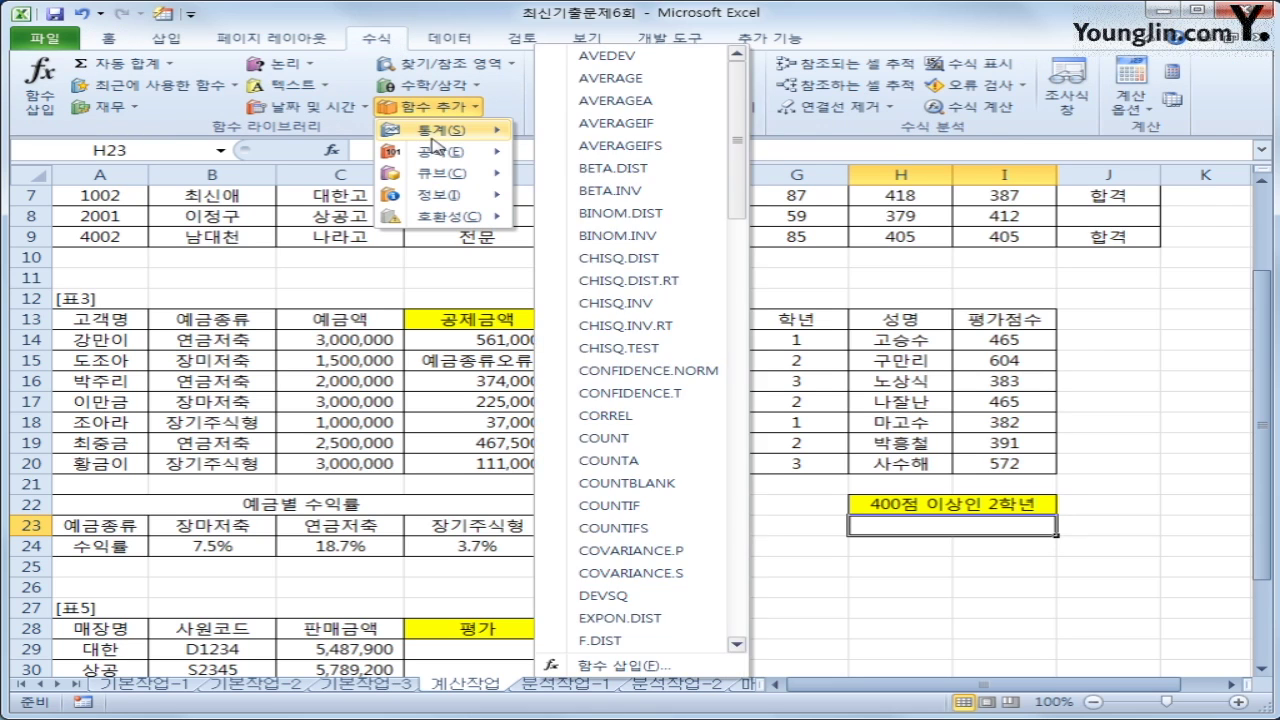
click(685, 545)
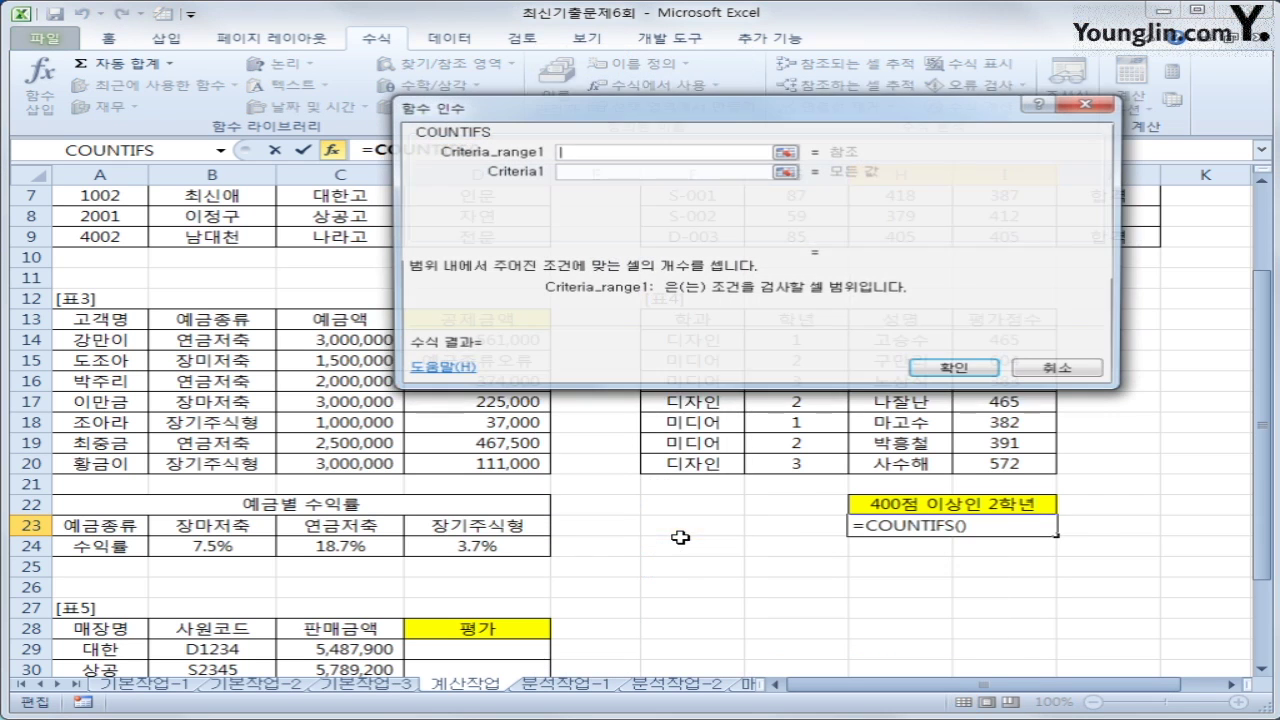
drag(675, 350, 697, 267)
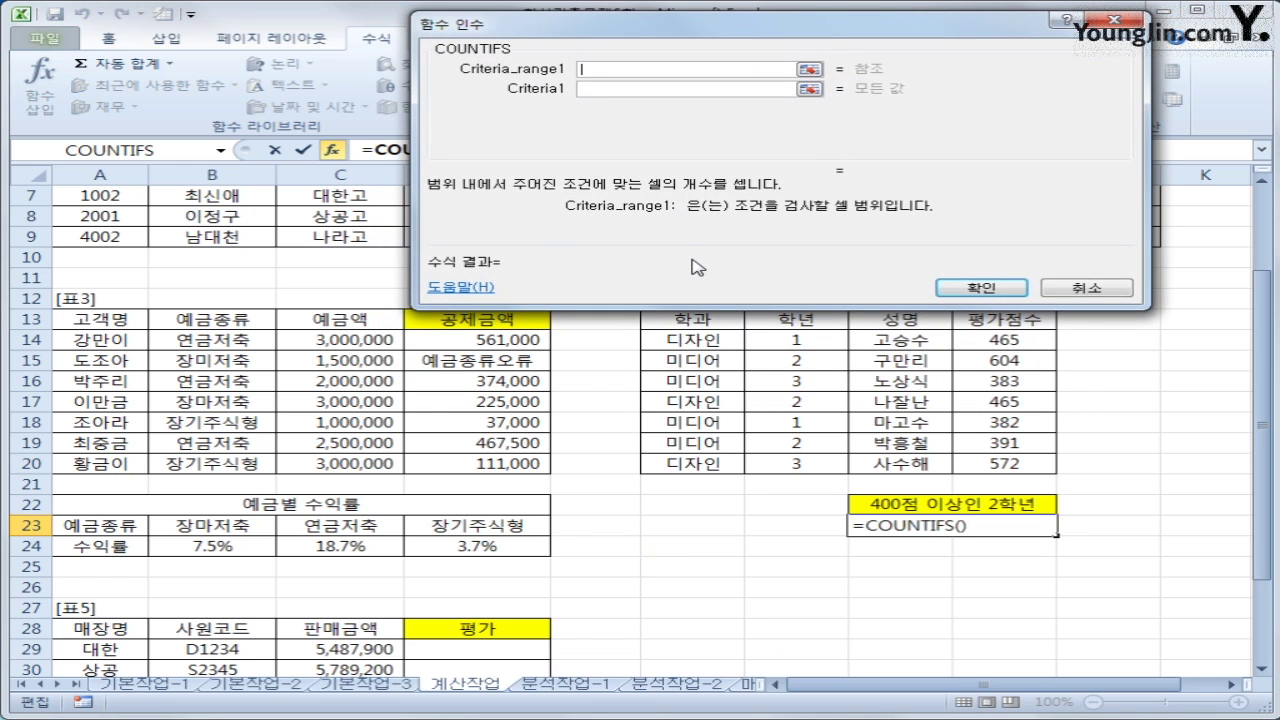
drag(812, 342, 815, 463)
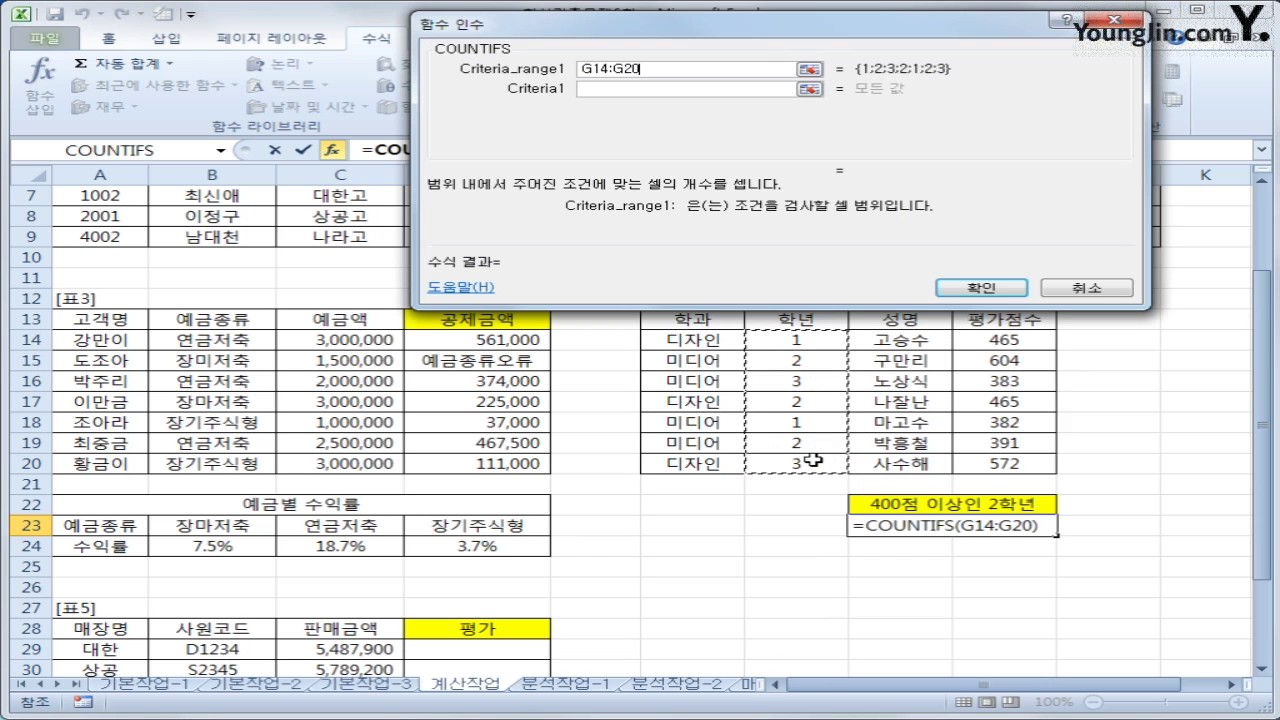
click(656, 96)
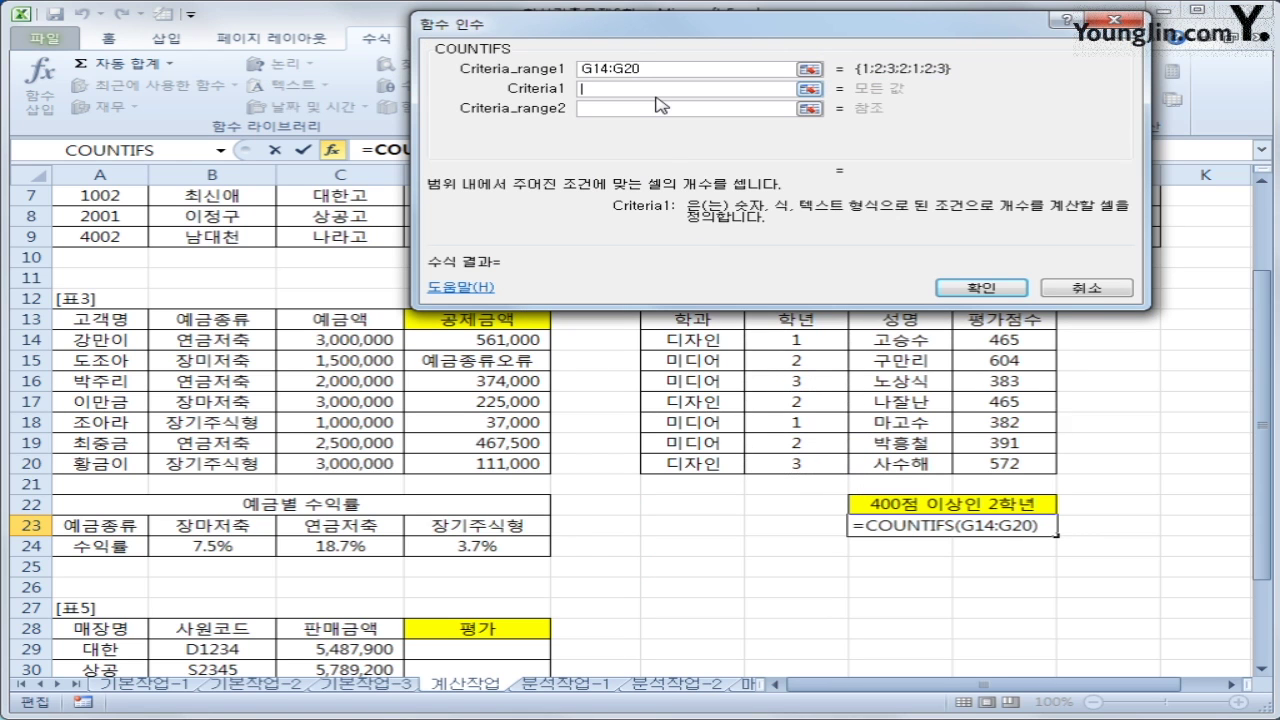
text(2)
Step: Add I14:I20 as the second COUNTIFS range with the criterion >=400 and accept the function
click(646, 110)
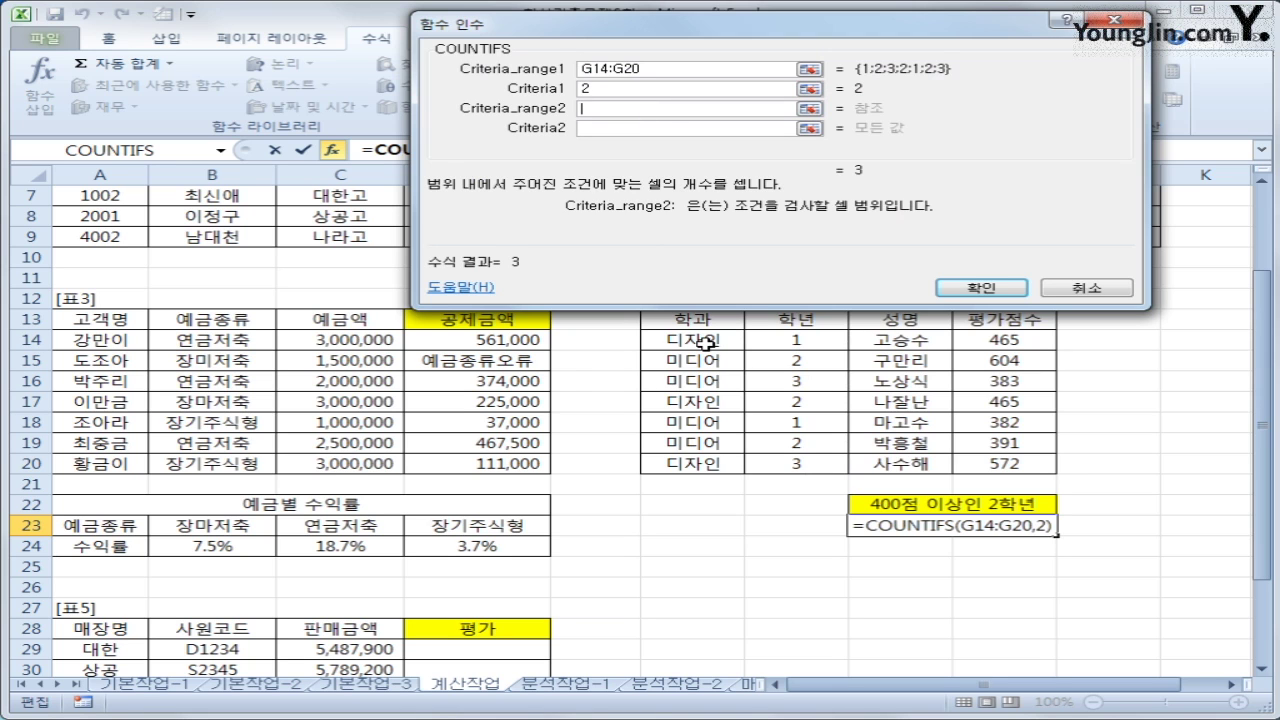
drag(1018, 342, 1027, 462)
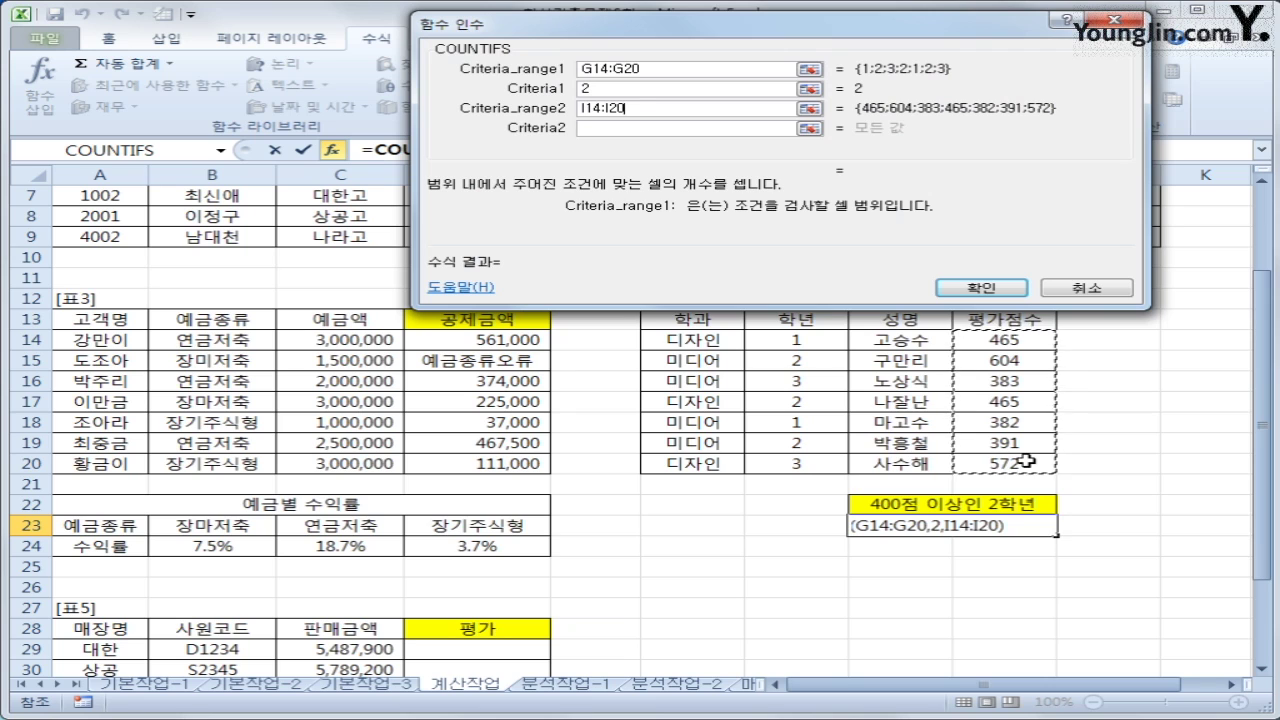
click(707, 128)
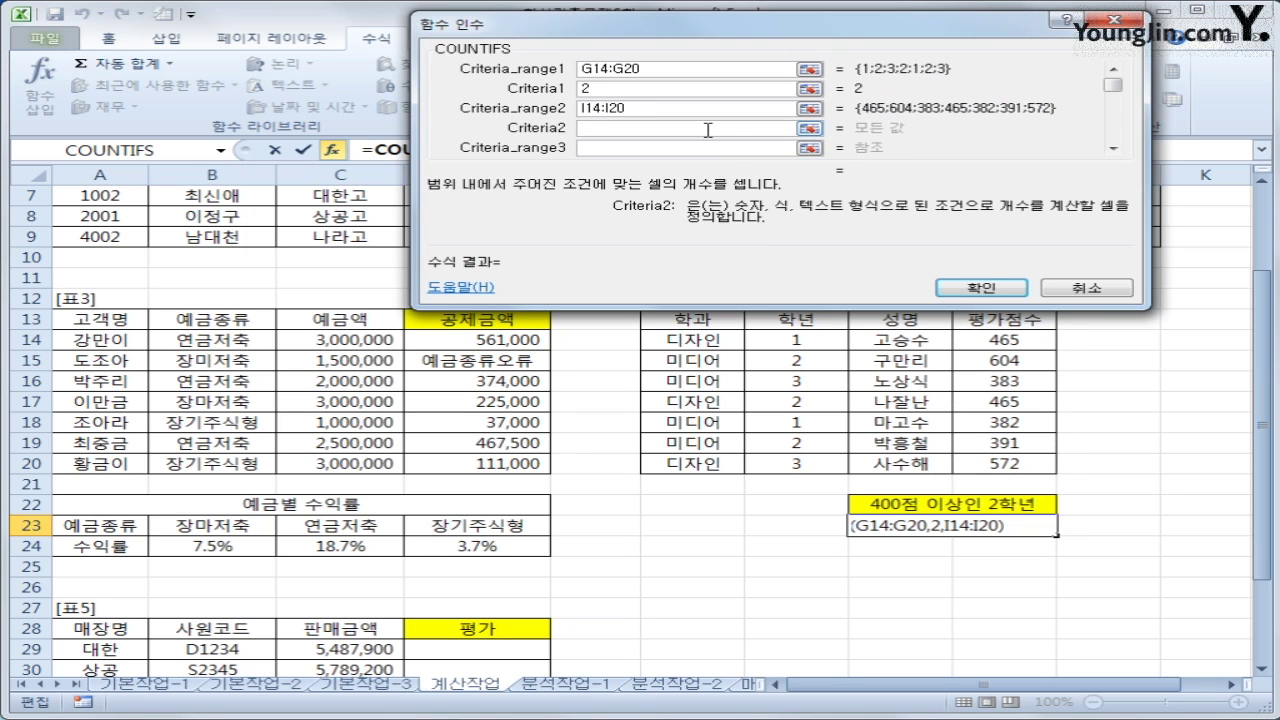
text(>=400)
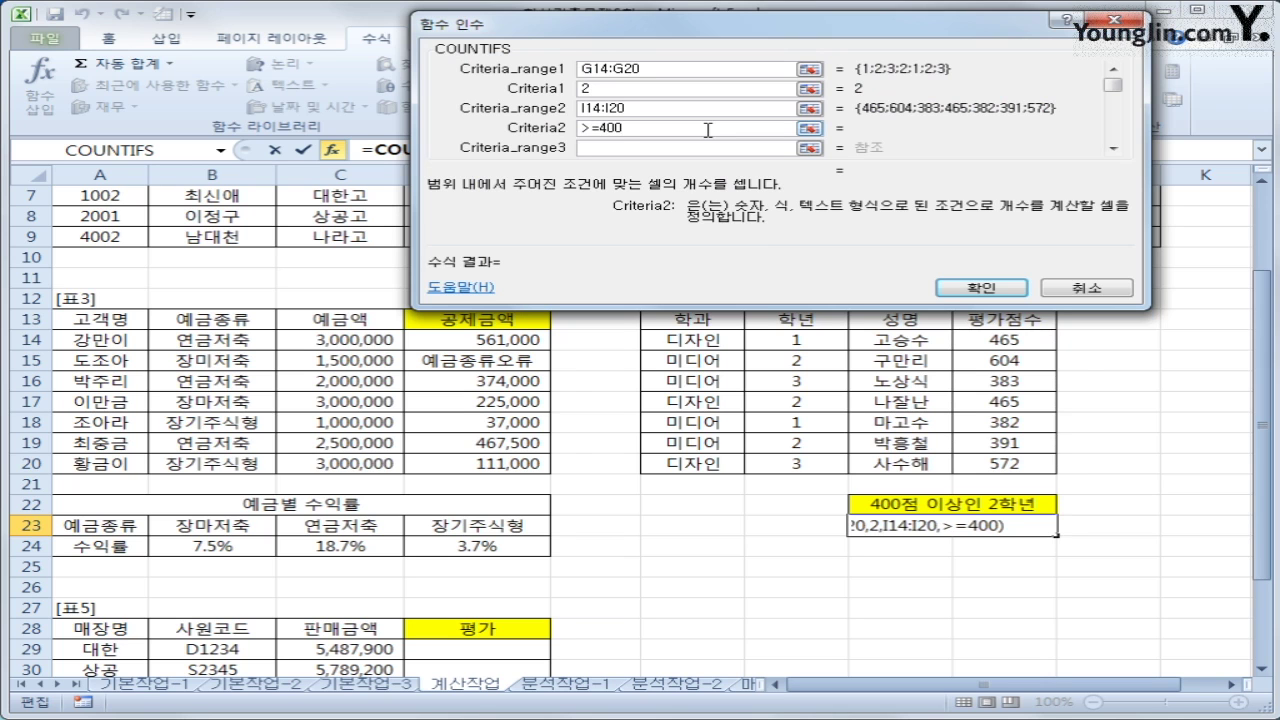
click(981, 287)
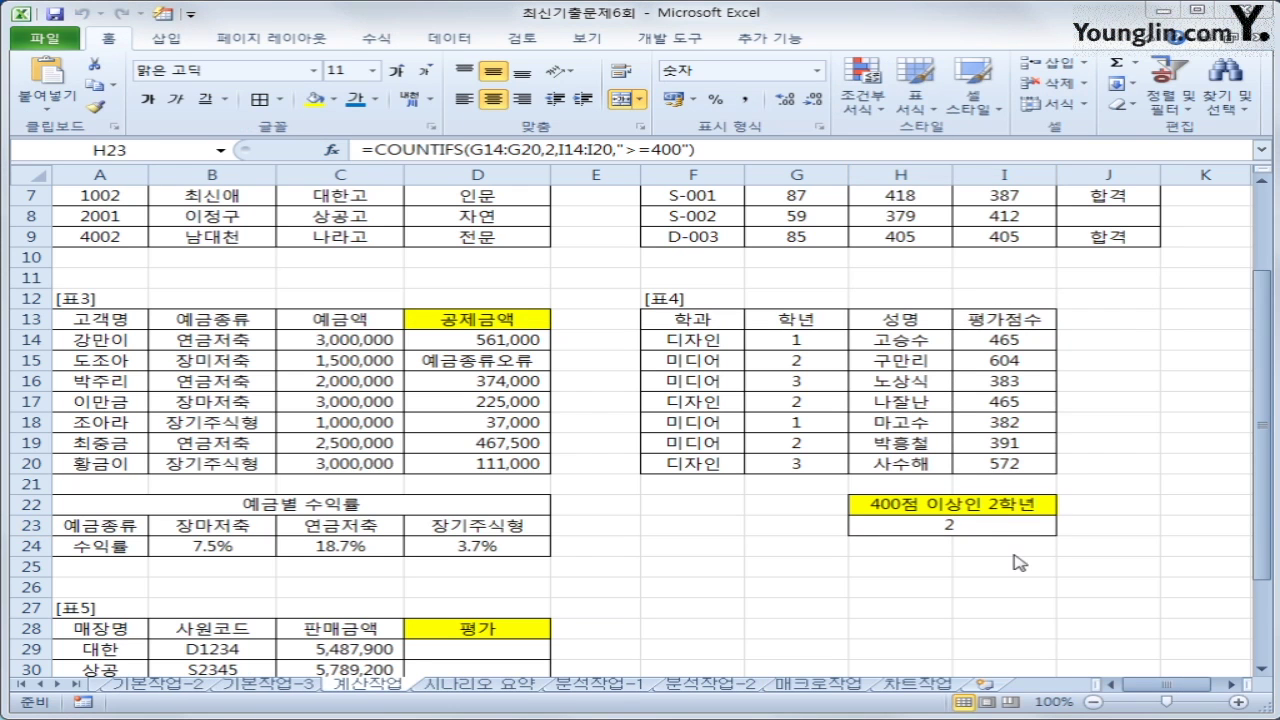
Step: Append &"명" to the COUNTIFS formula in H23 and accept it
click(963, 527)
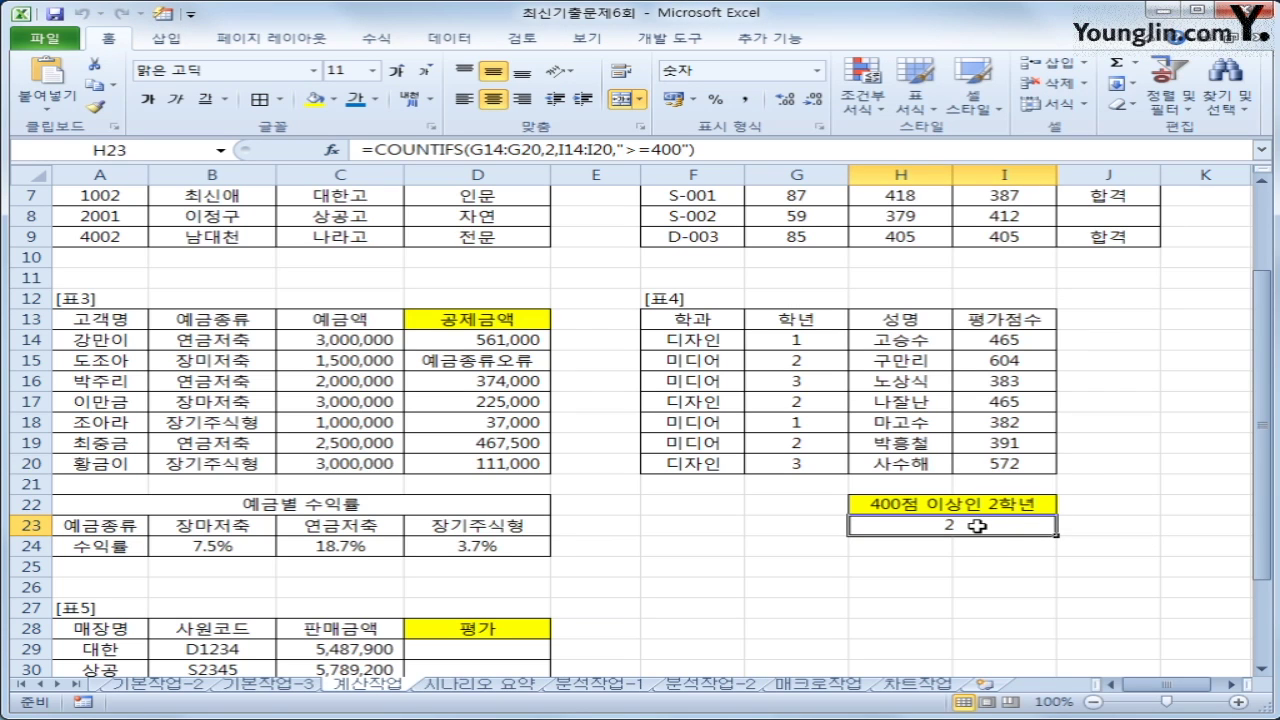
click(734, 150)
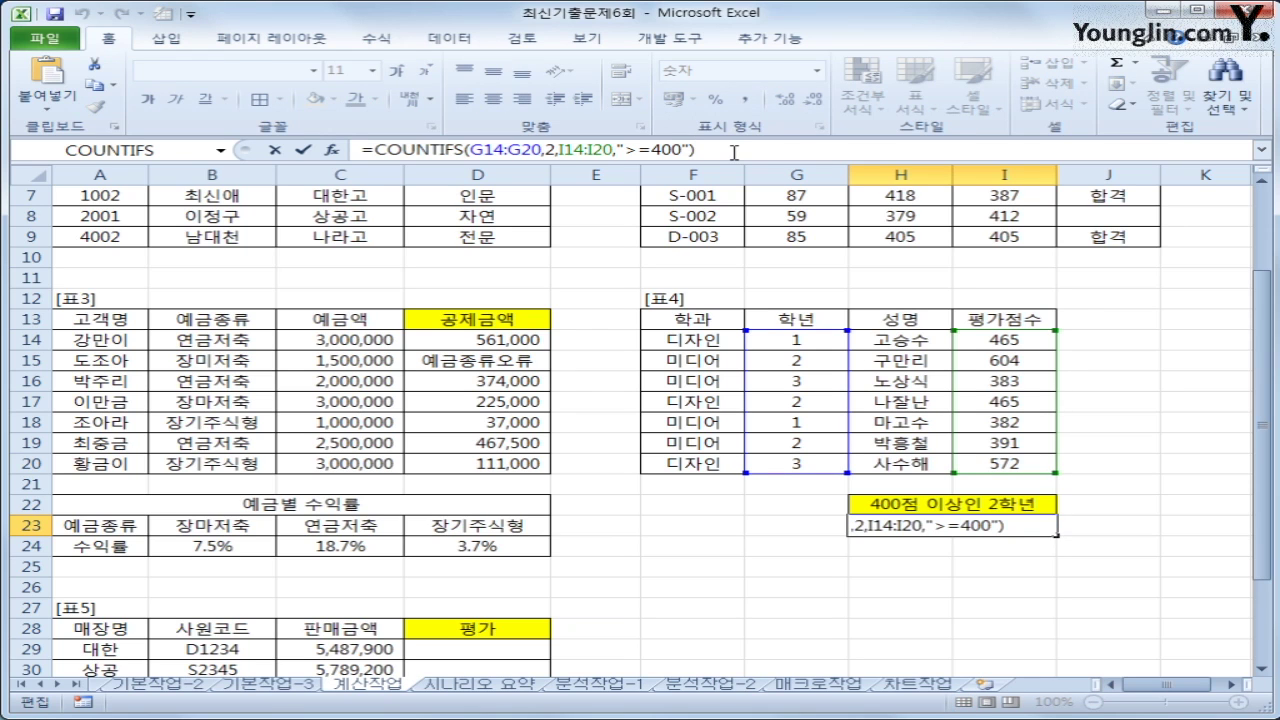
text(&"명)
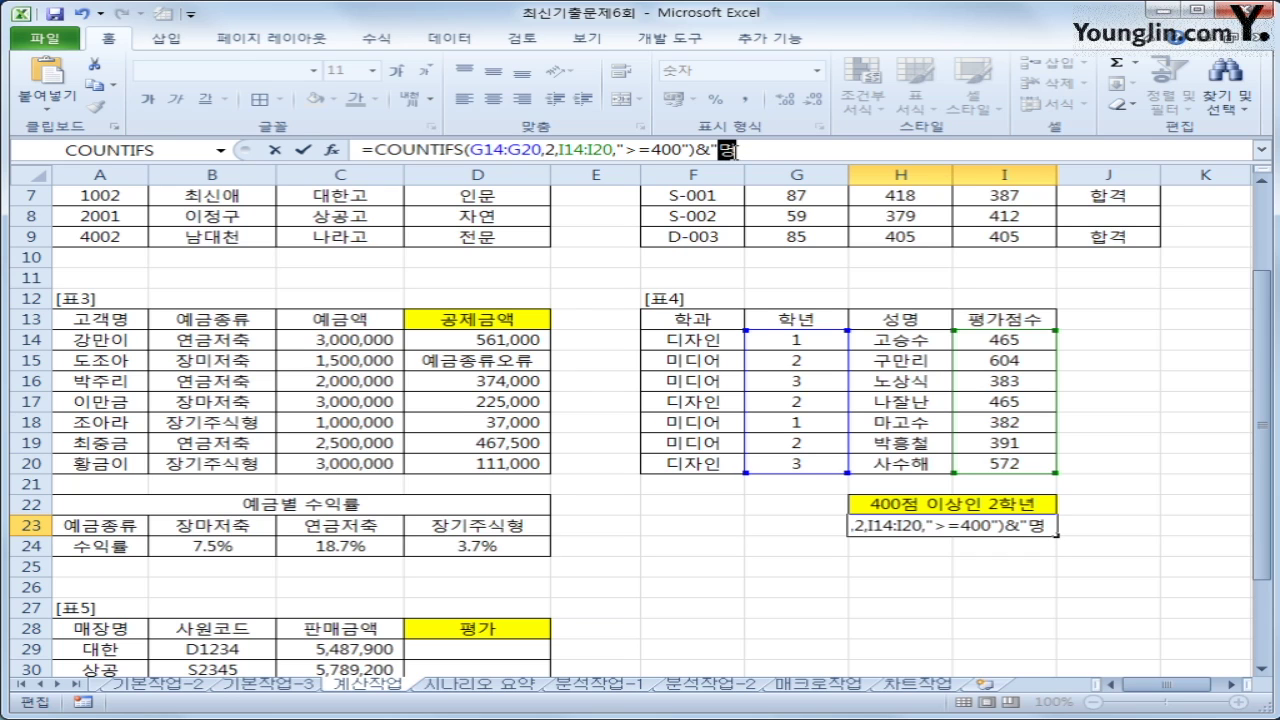
text(")
key(Return)
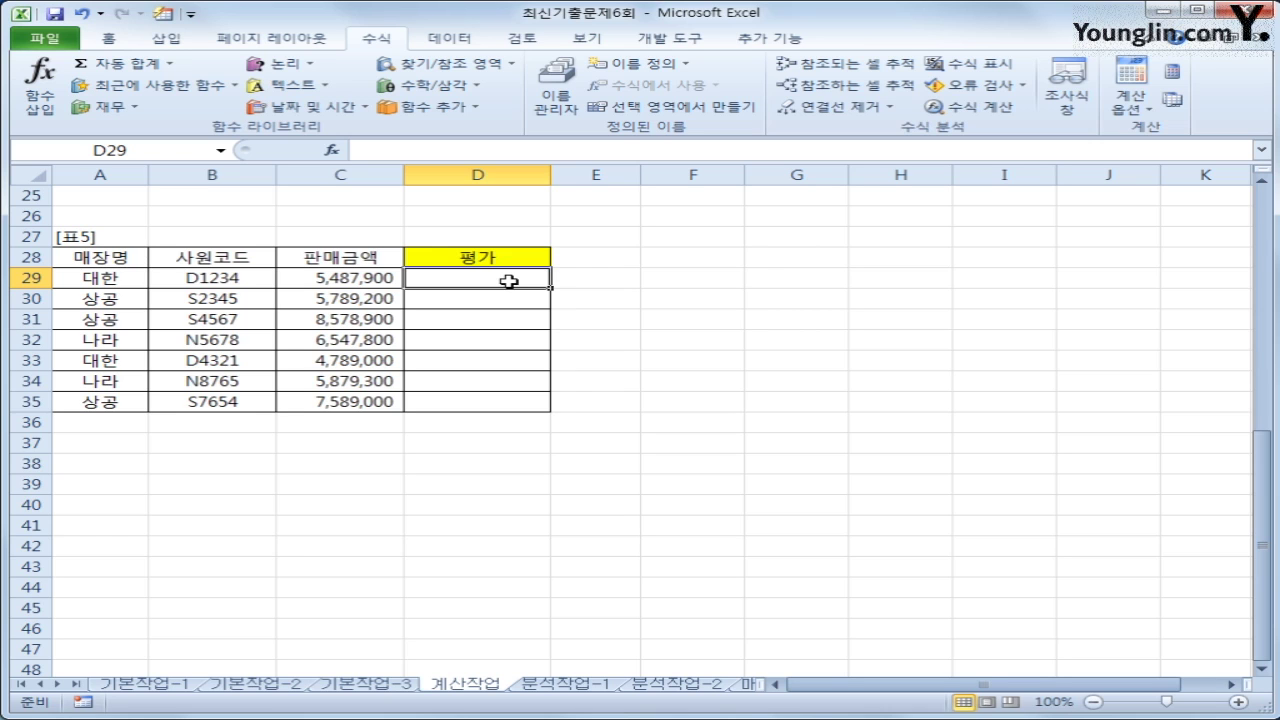
Step: Start a RANK formula in D29 that ranks C29 within the absolute range $C$29:$C$35
text(=)
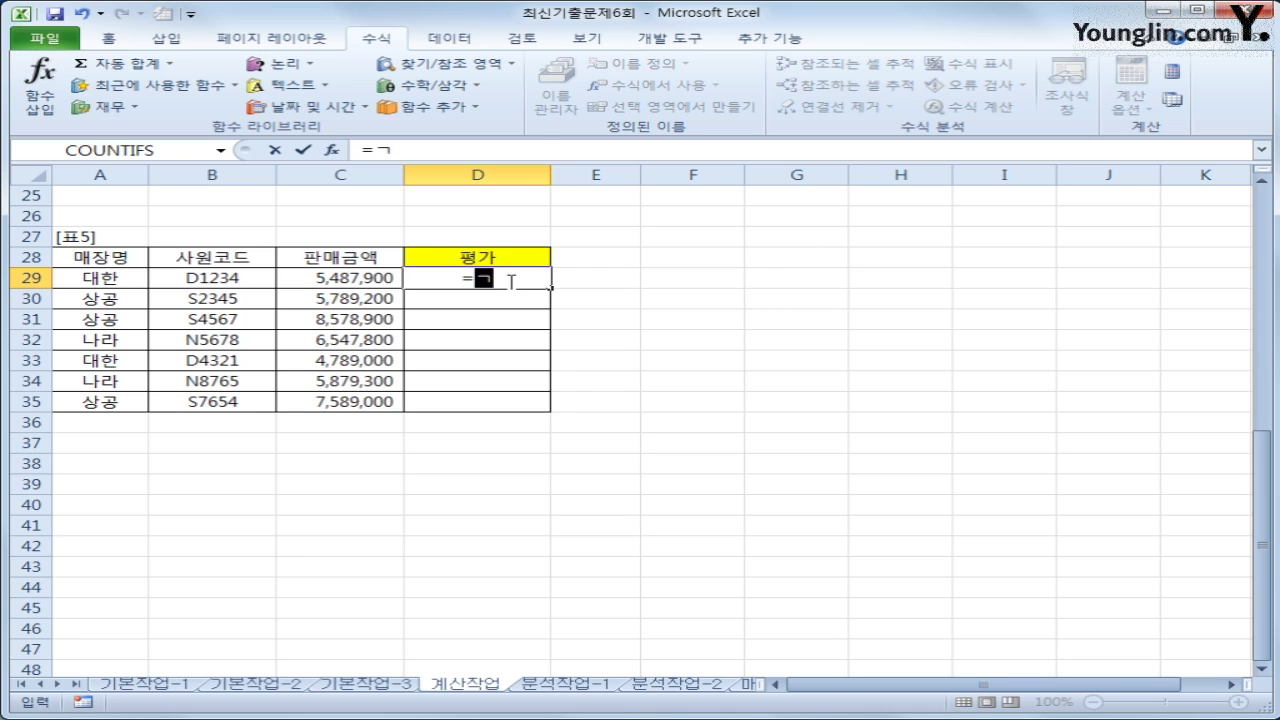
text(rank()
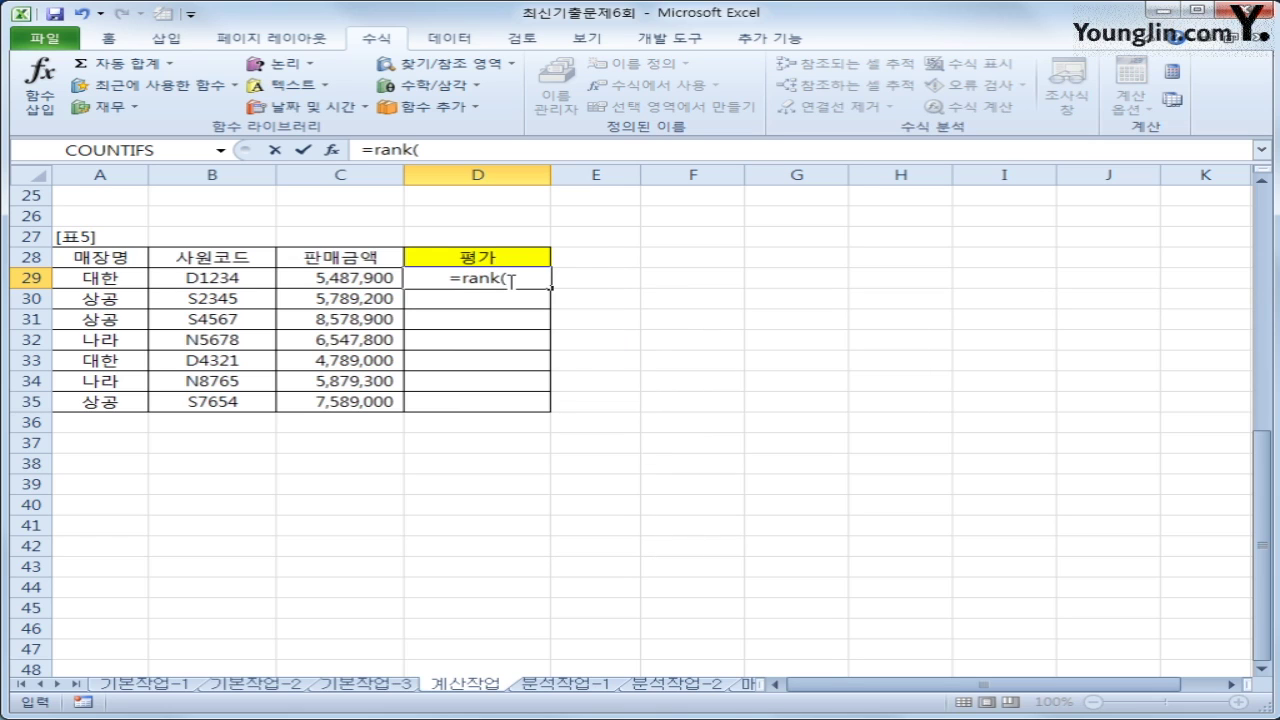
key(Left)
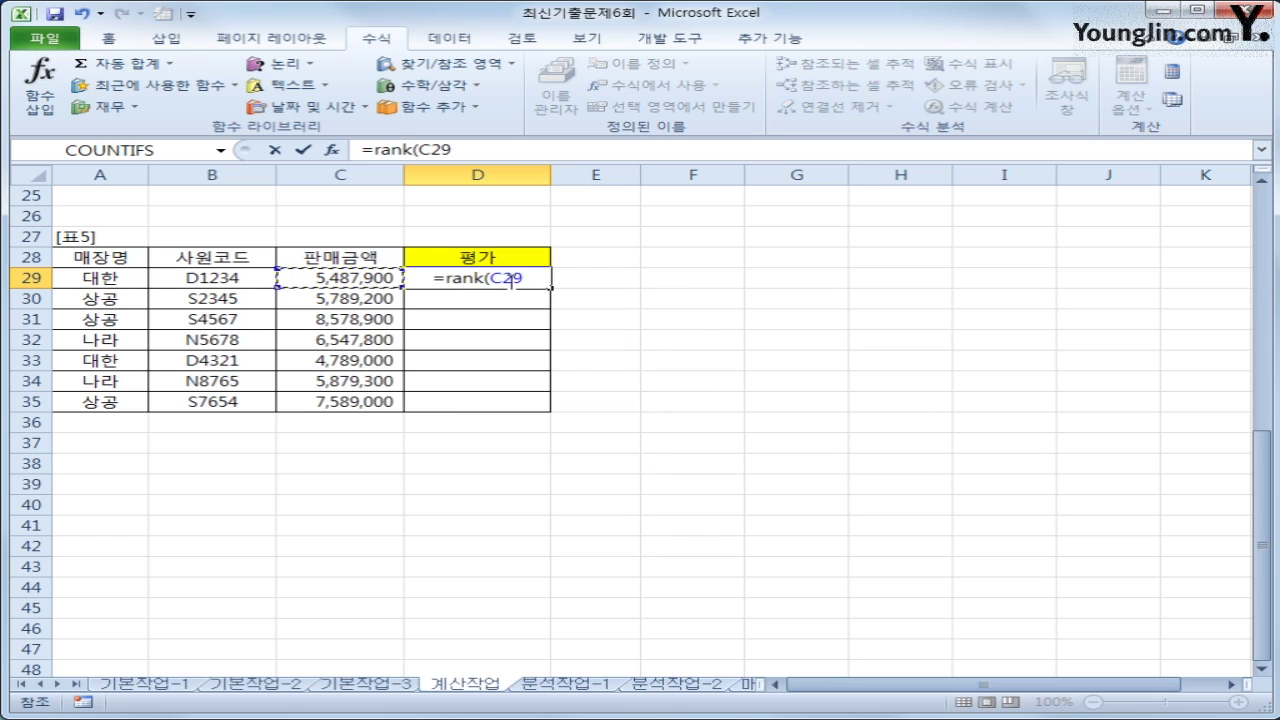
text(,)
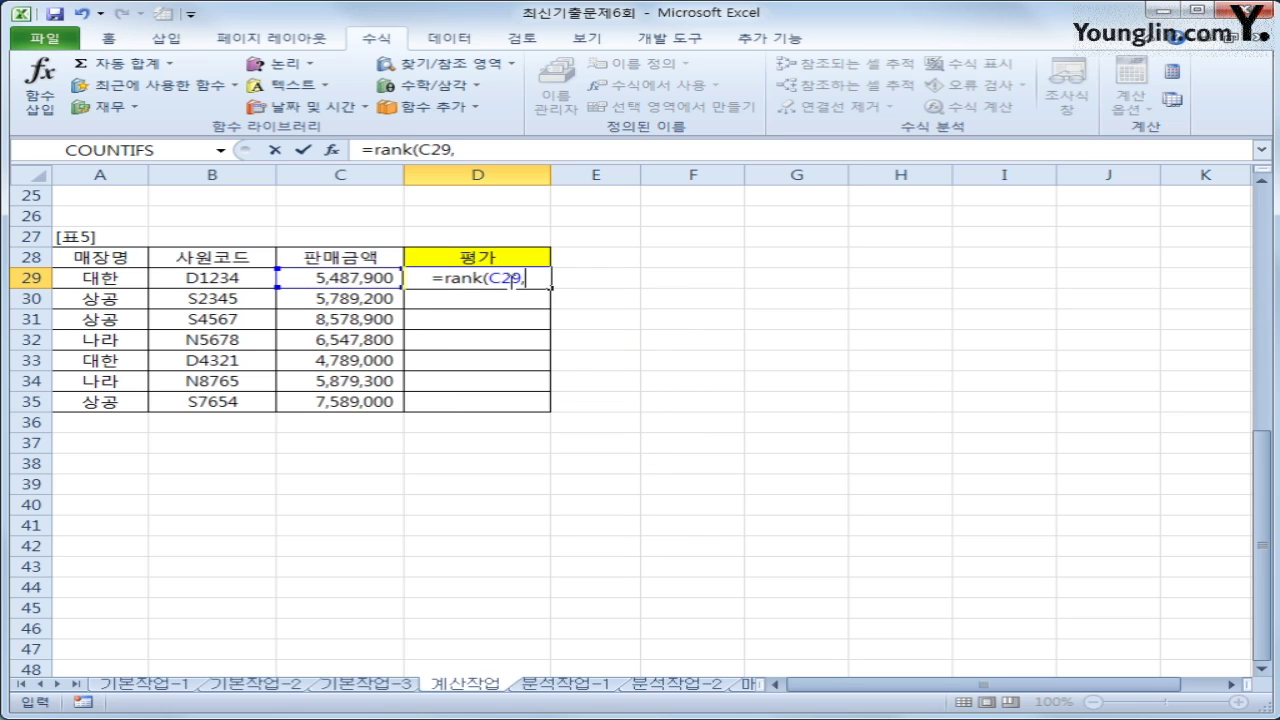
drag(354, 281, 380, 405)
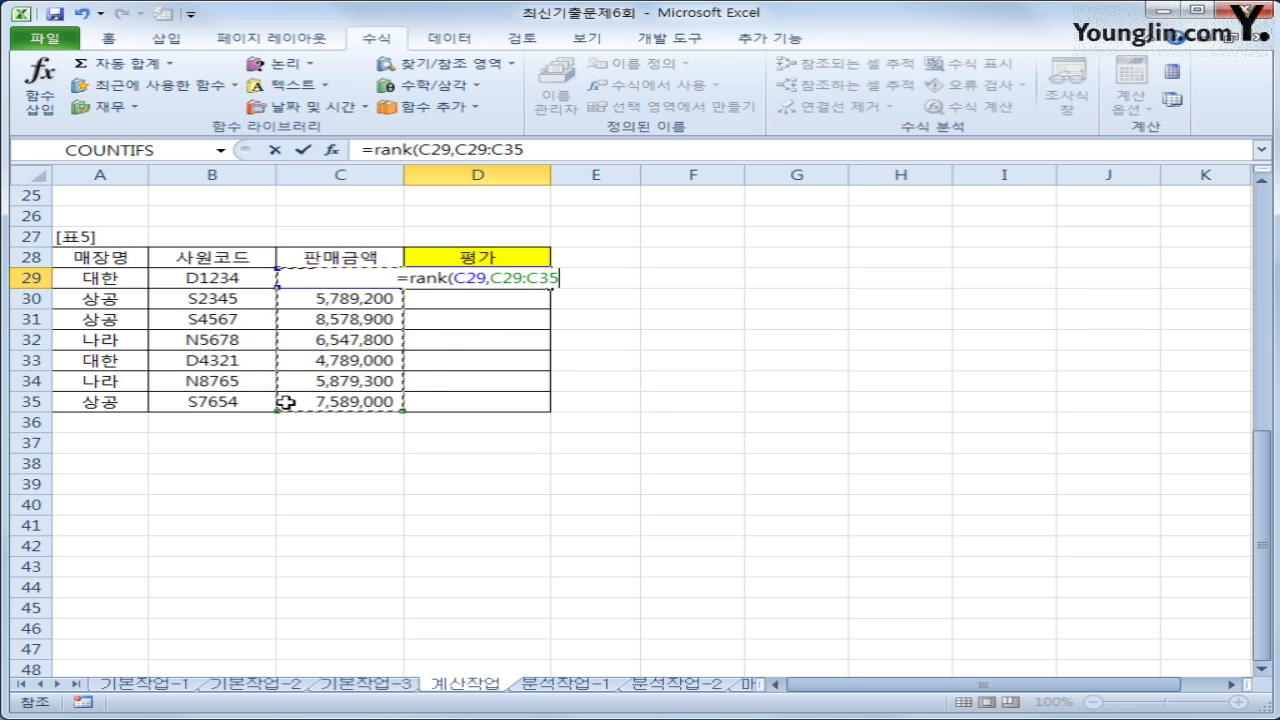
key(F4)
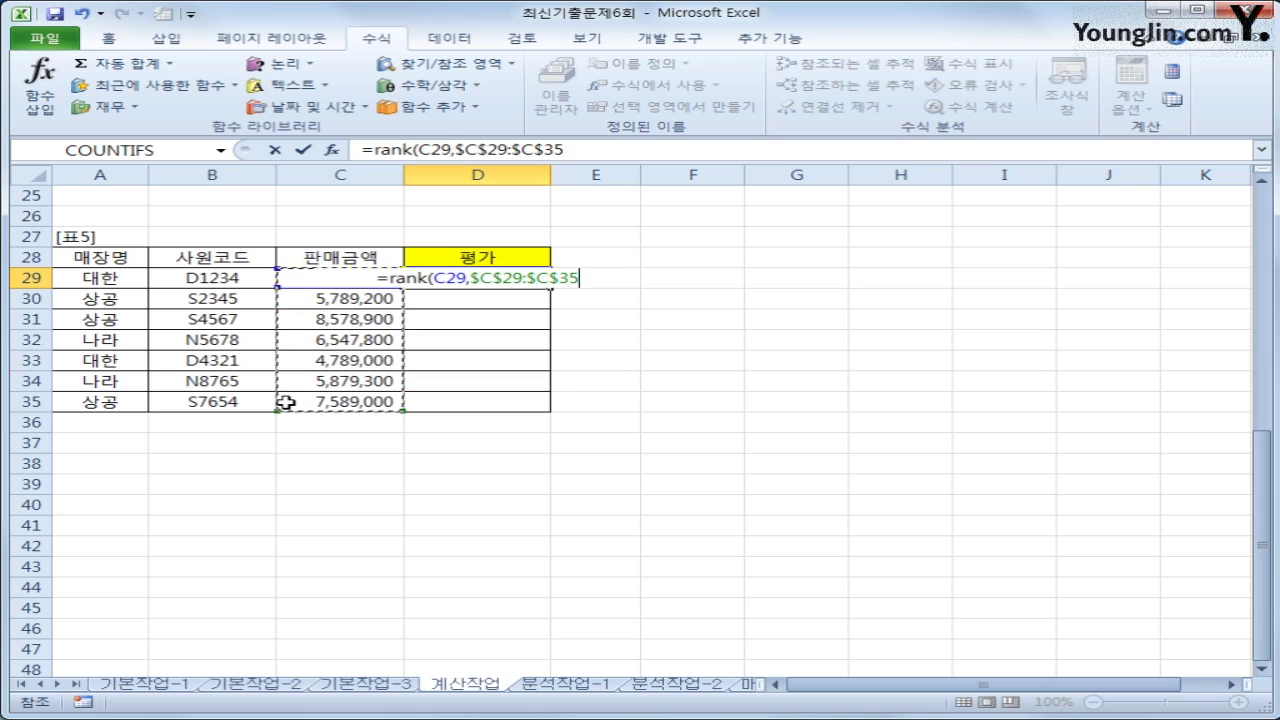
Step: Complete D29's RANK formula with 0 for descending order and accept it
text(,)
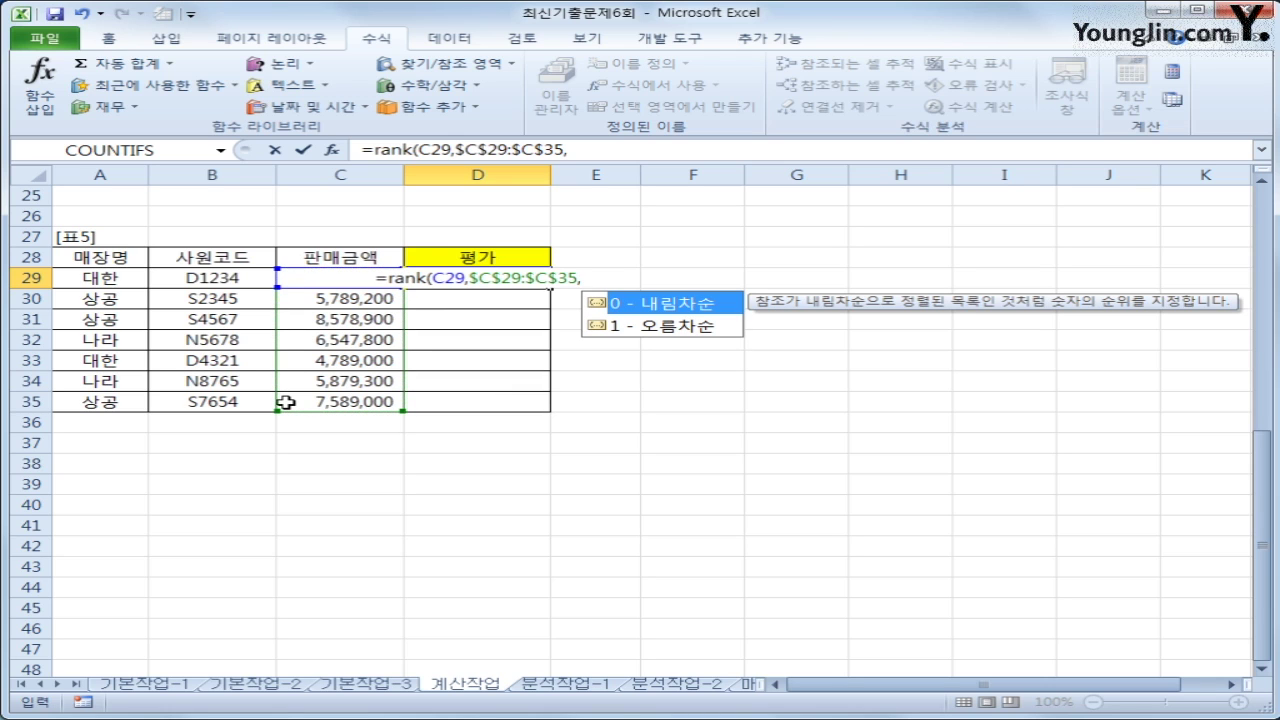
click(693, 311)
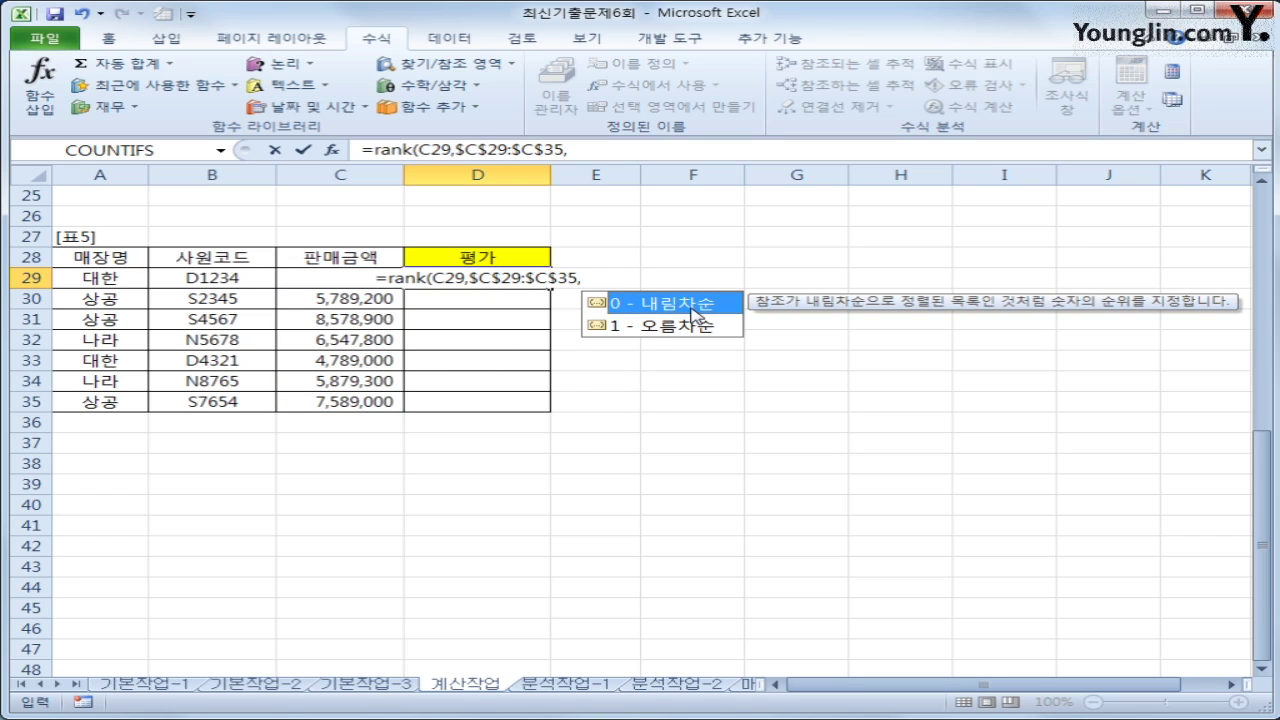
click(590, 280)
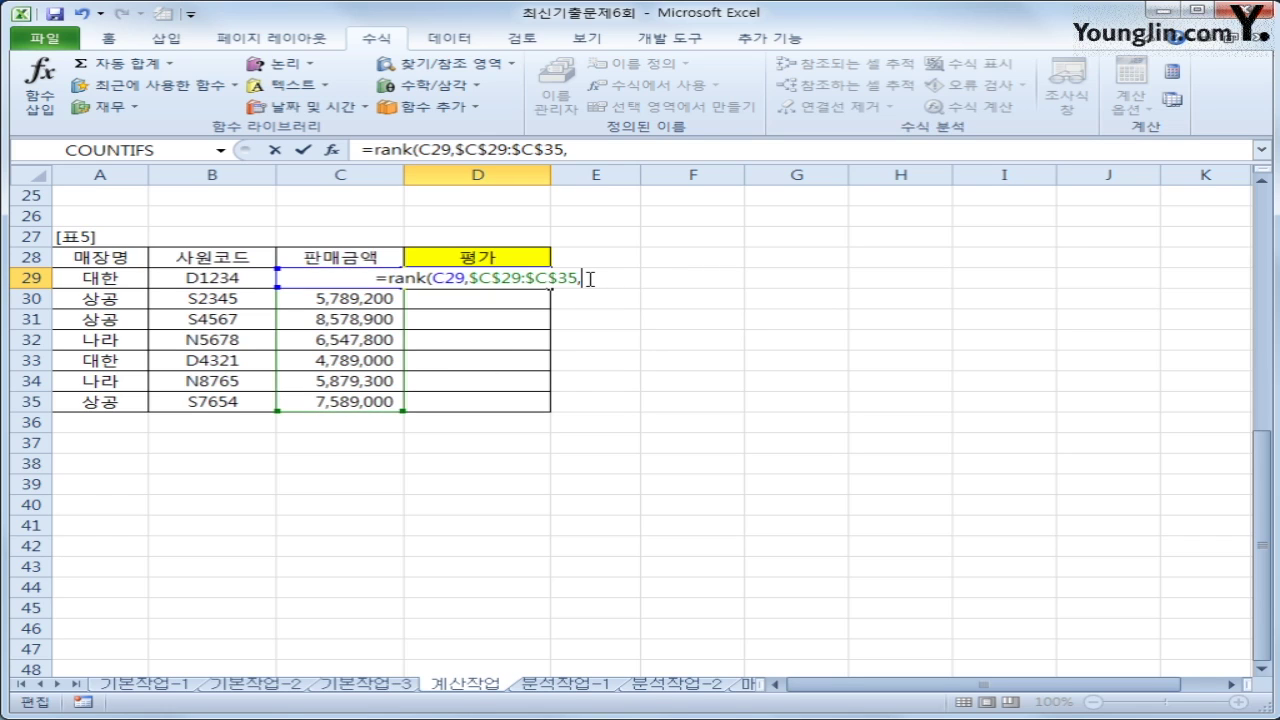
text(0)
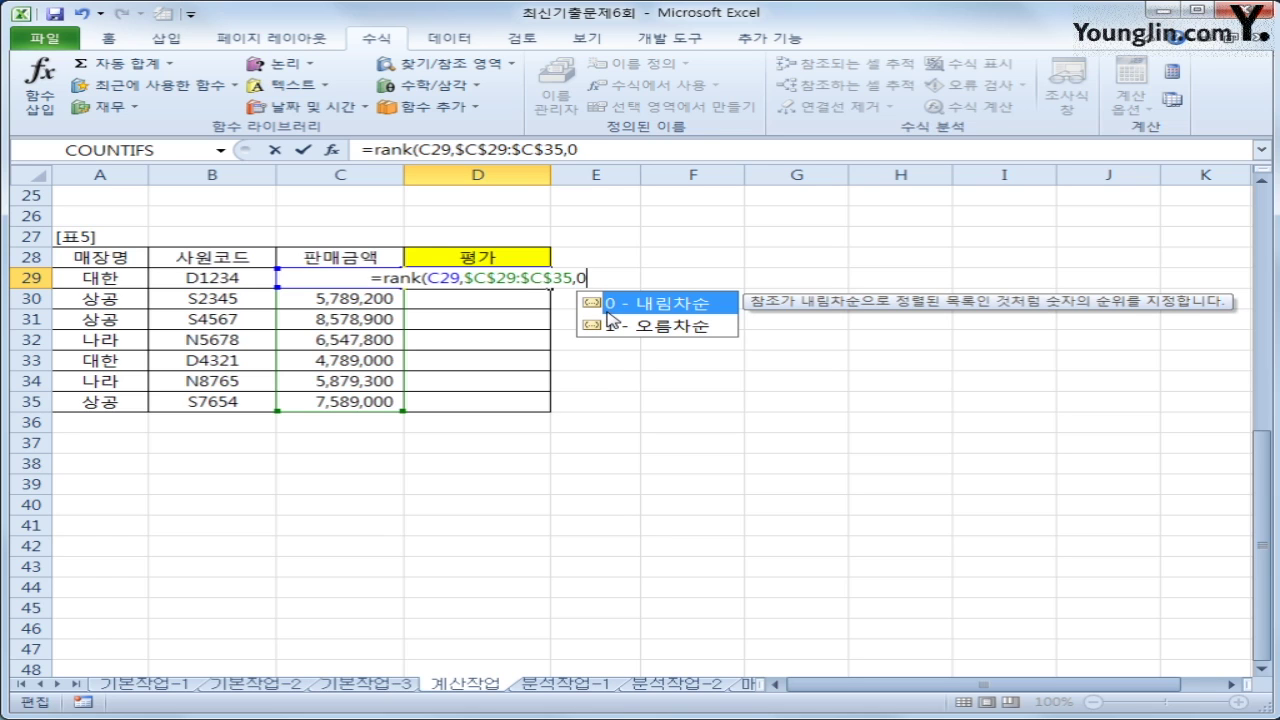
text())
key(Return)
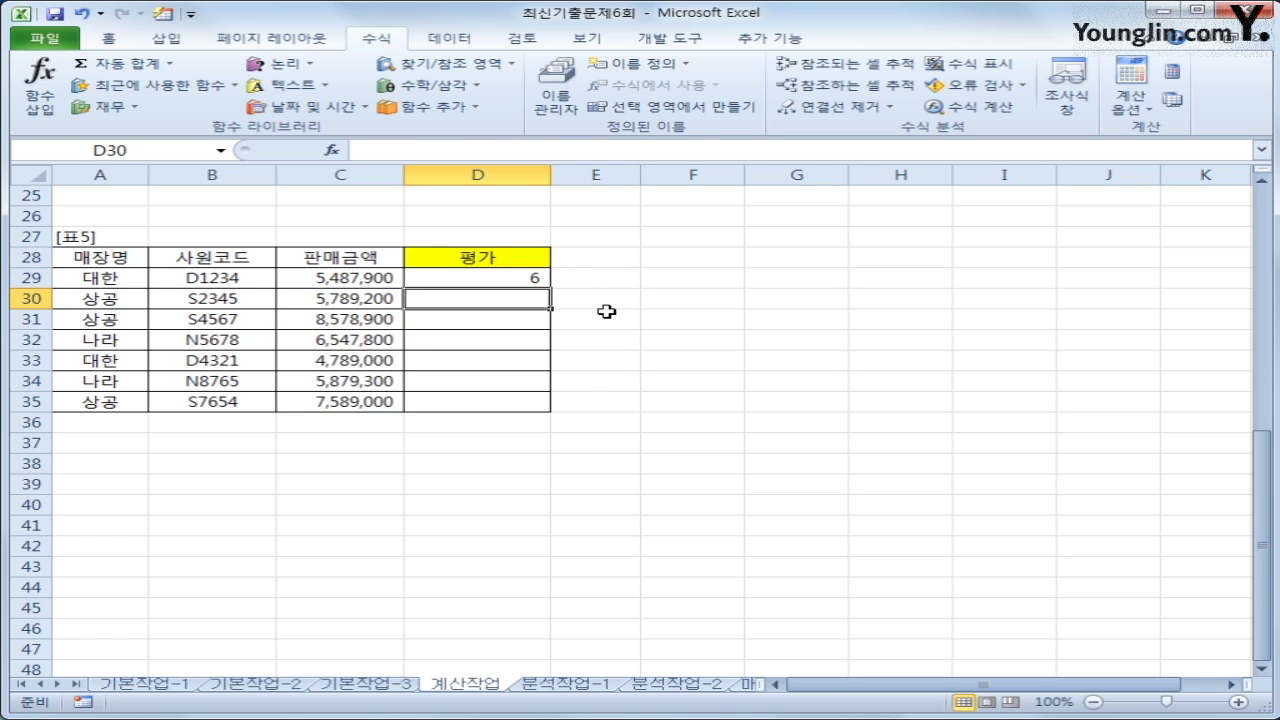
Step: Fill D29's RANK formula down to D35 and check the resulting ranks
key(Up)
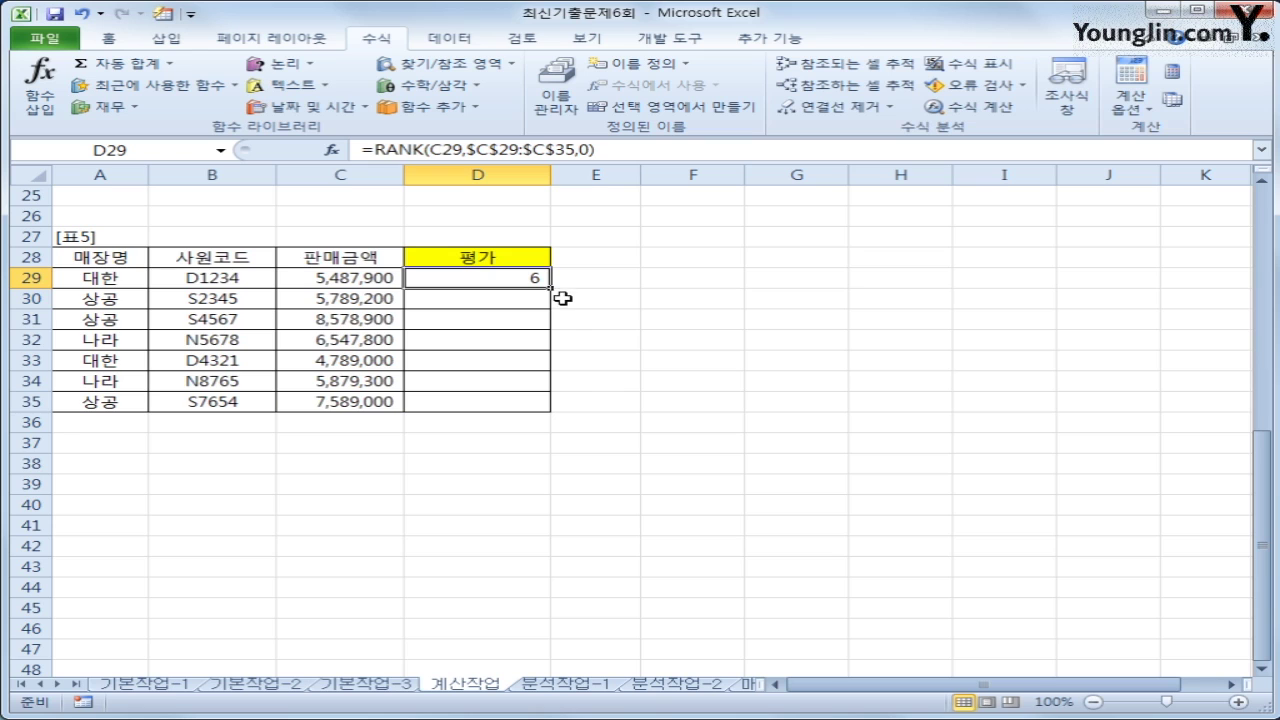
drag(551, 288, 541, 419)
click(515, 317)
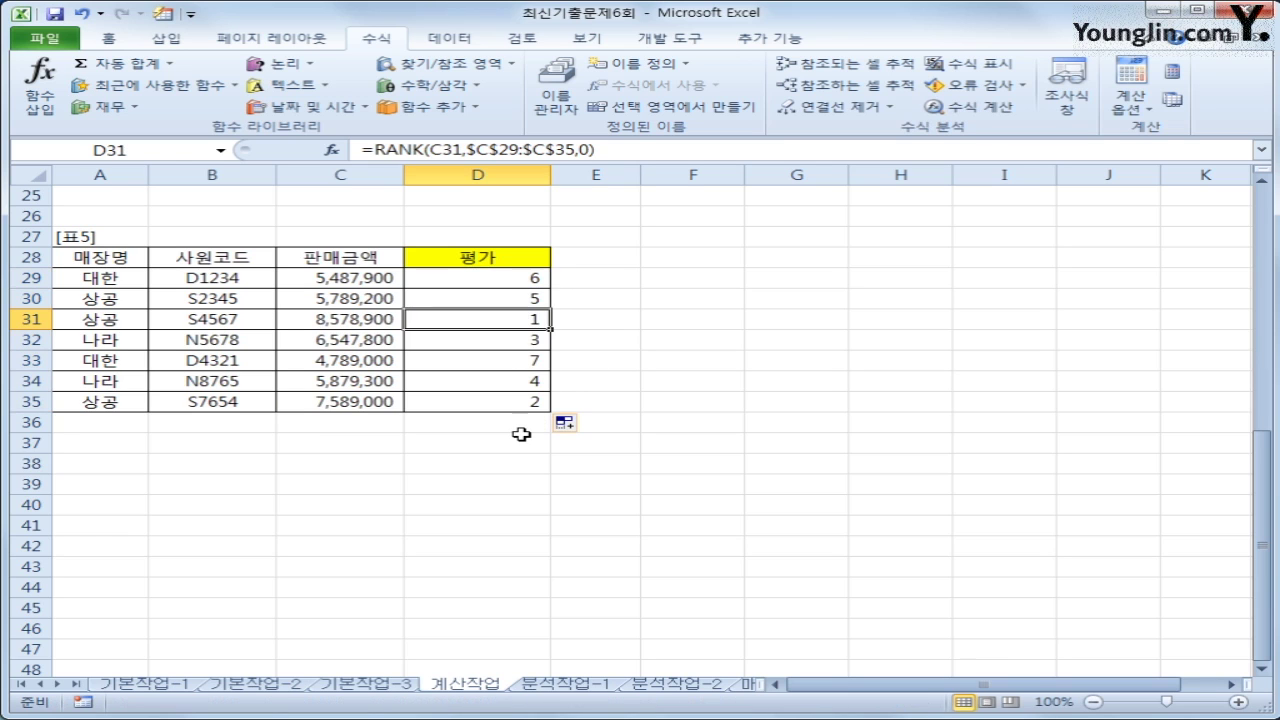
click(519, 402)
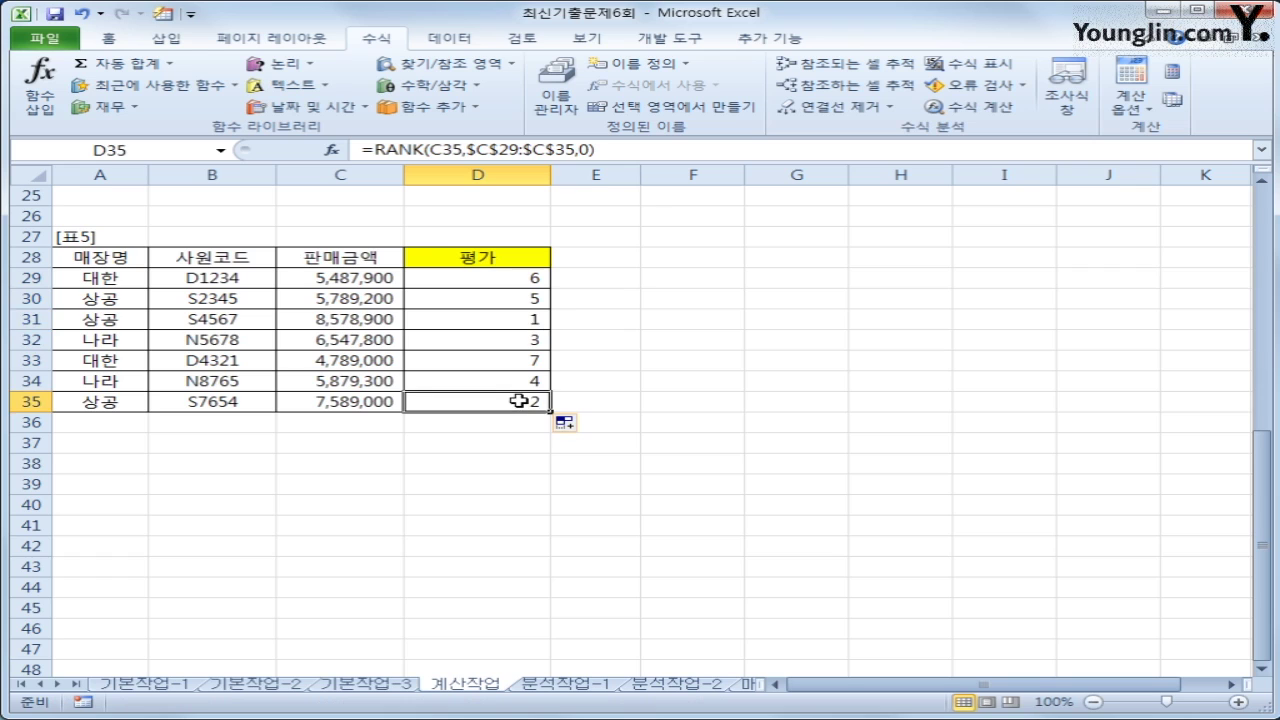
click(523, 345)
Step: Wrap D29's RANK formula in an IF function with the condition <=3
click(515, 282)
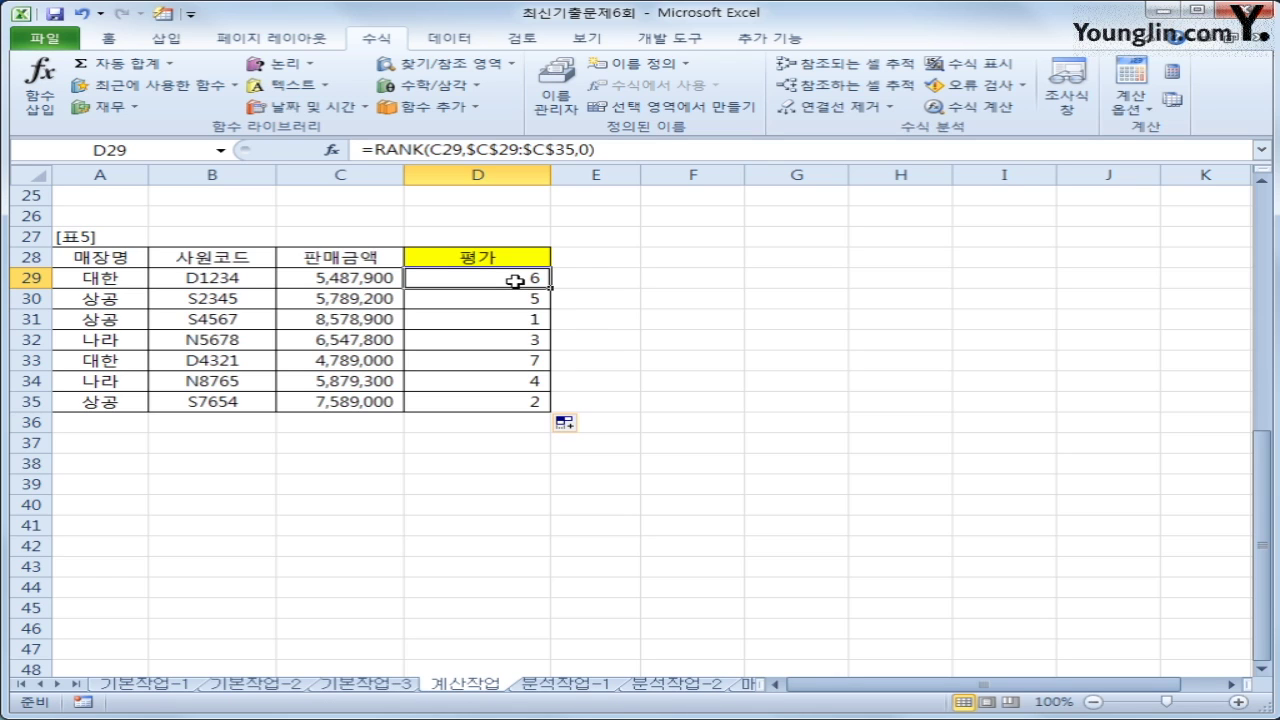
click(385, 152)
text(ㅣ)
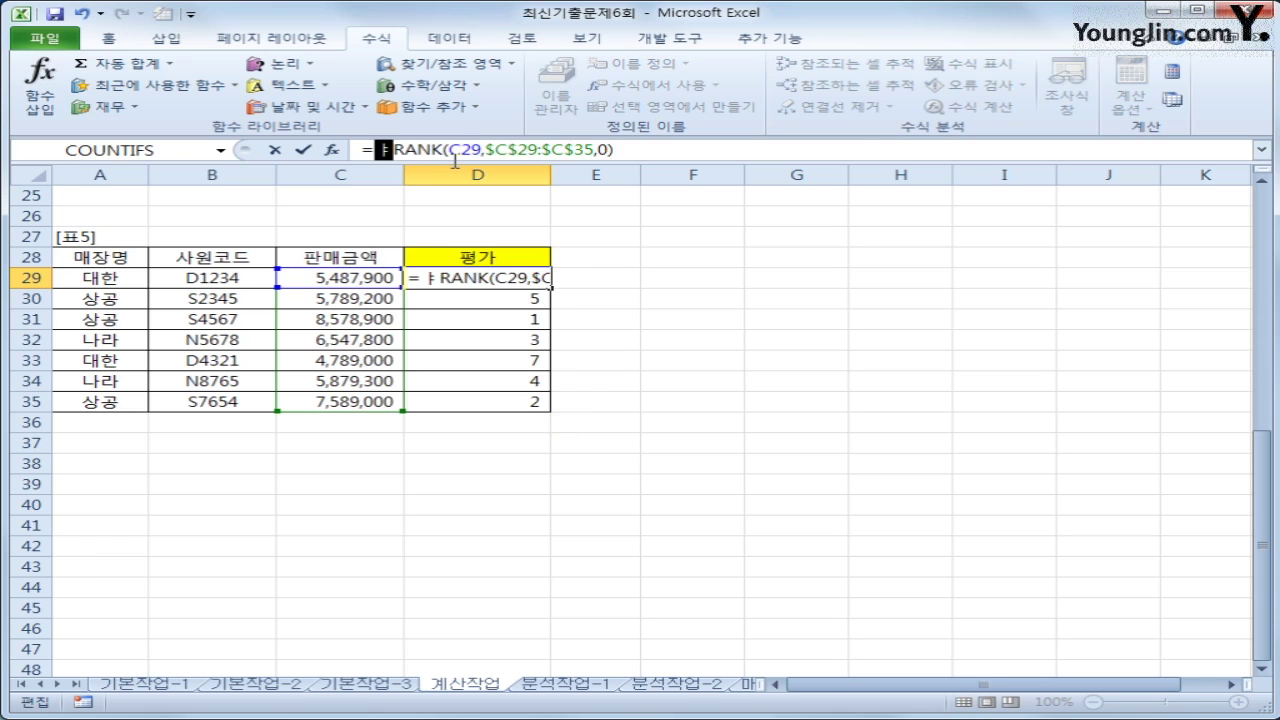
key(BackSpace)
text(if()
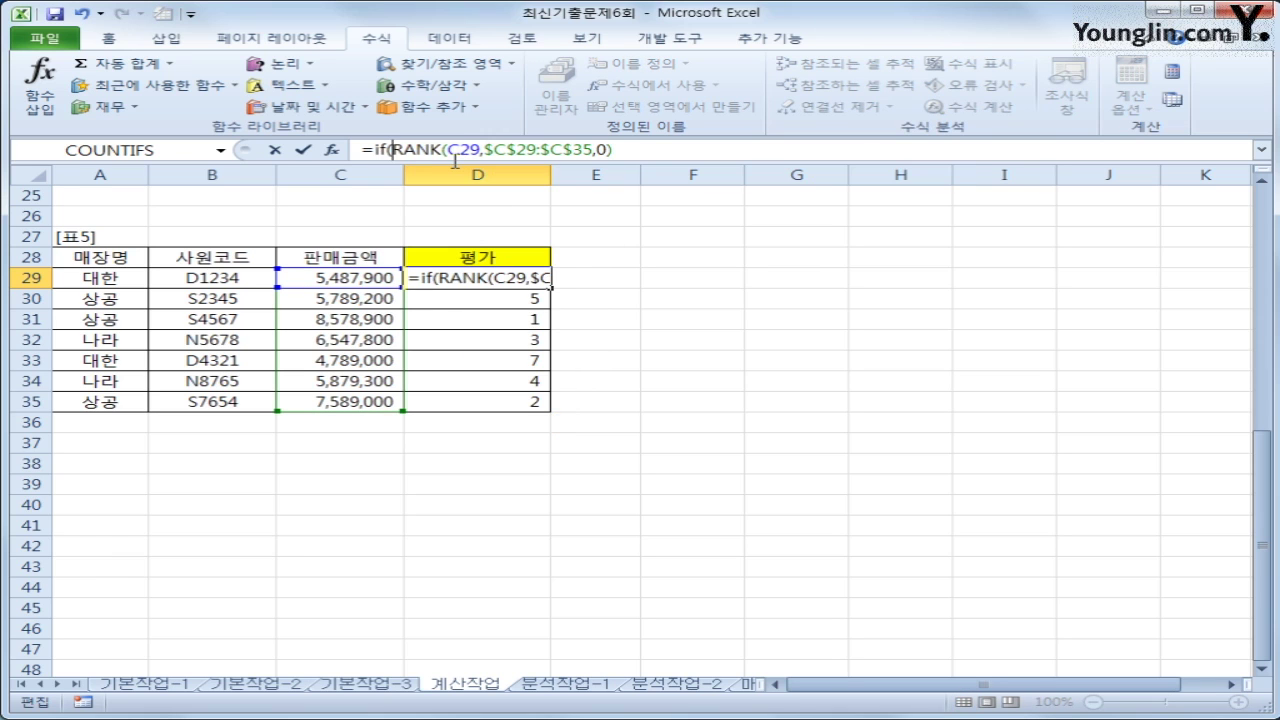
click(648, 150)
text(<=3,)
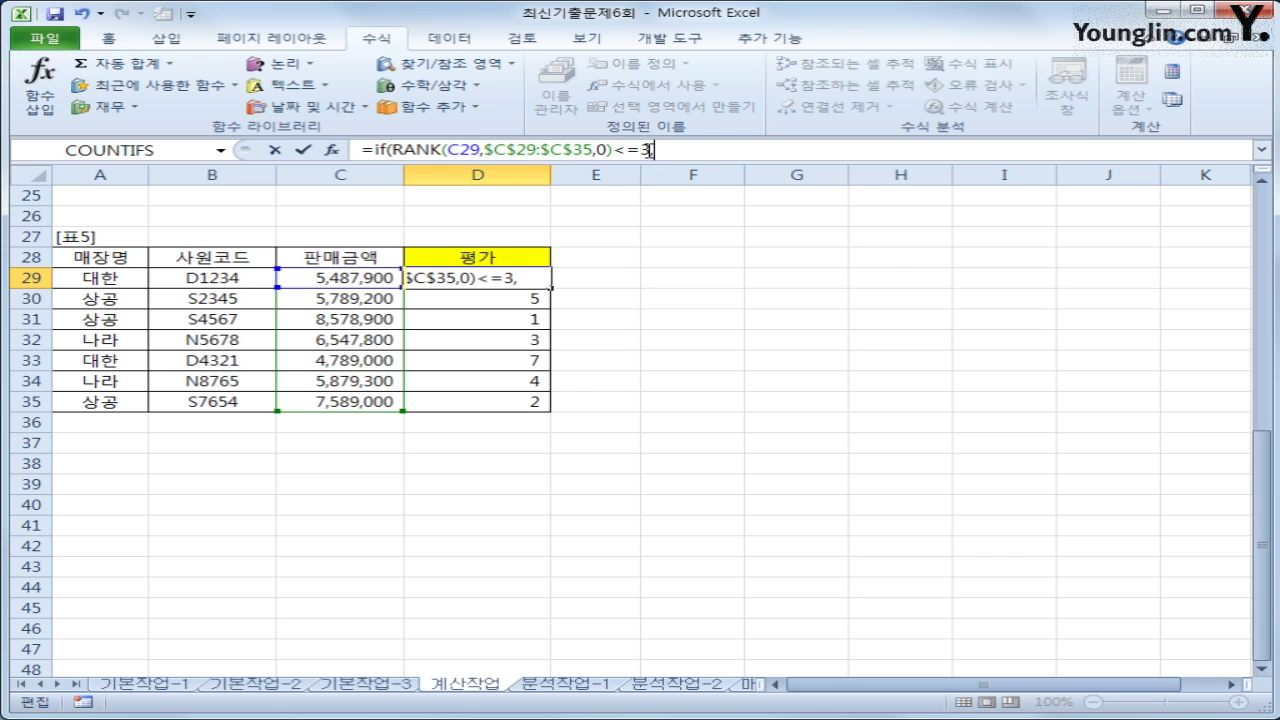
Step: Complete D29's IF with "우수사원" when true and "" otherwise, and fill the formula down to D35
text("우수사)
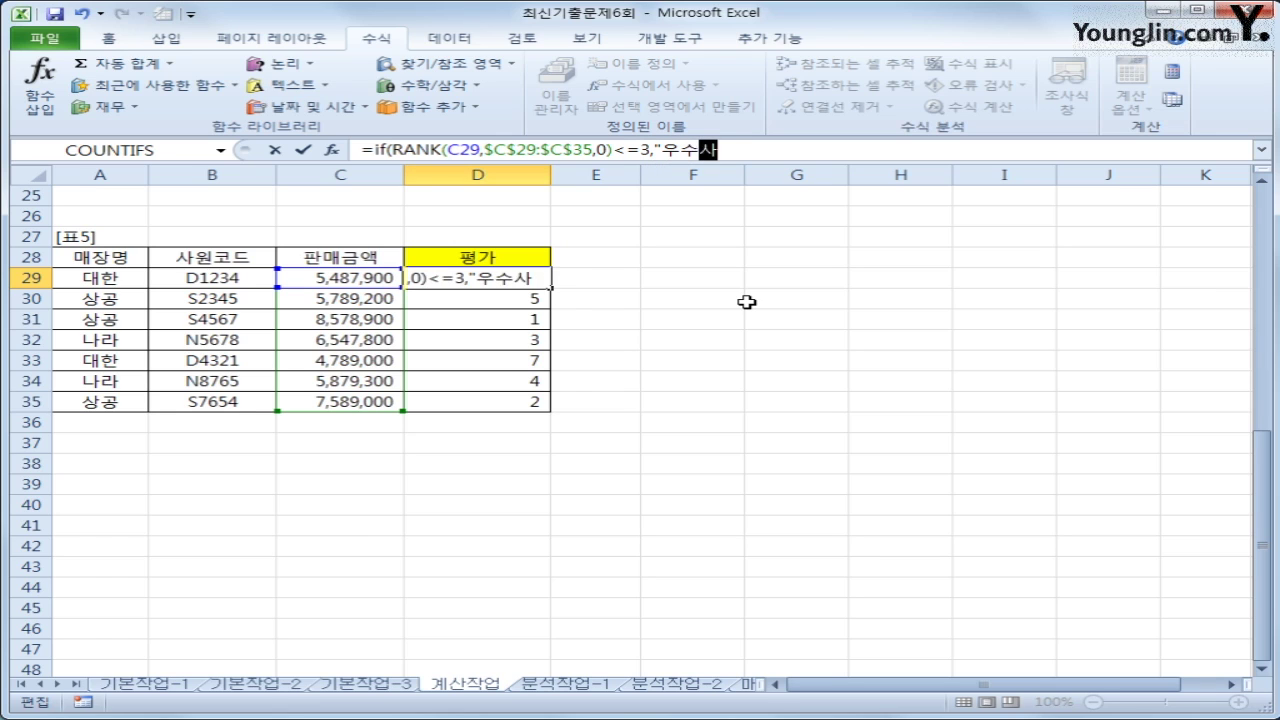
text(원","")
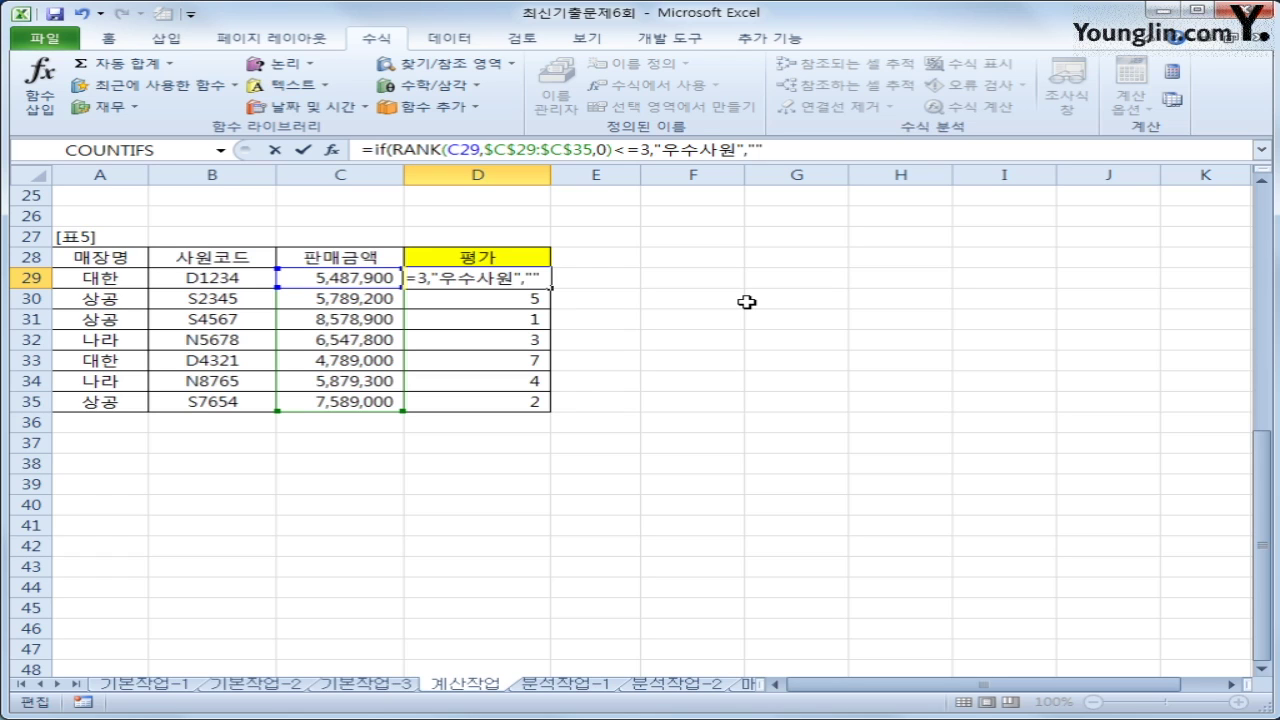
text())
key(Return)
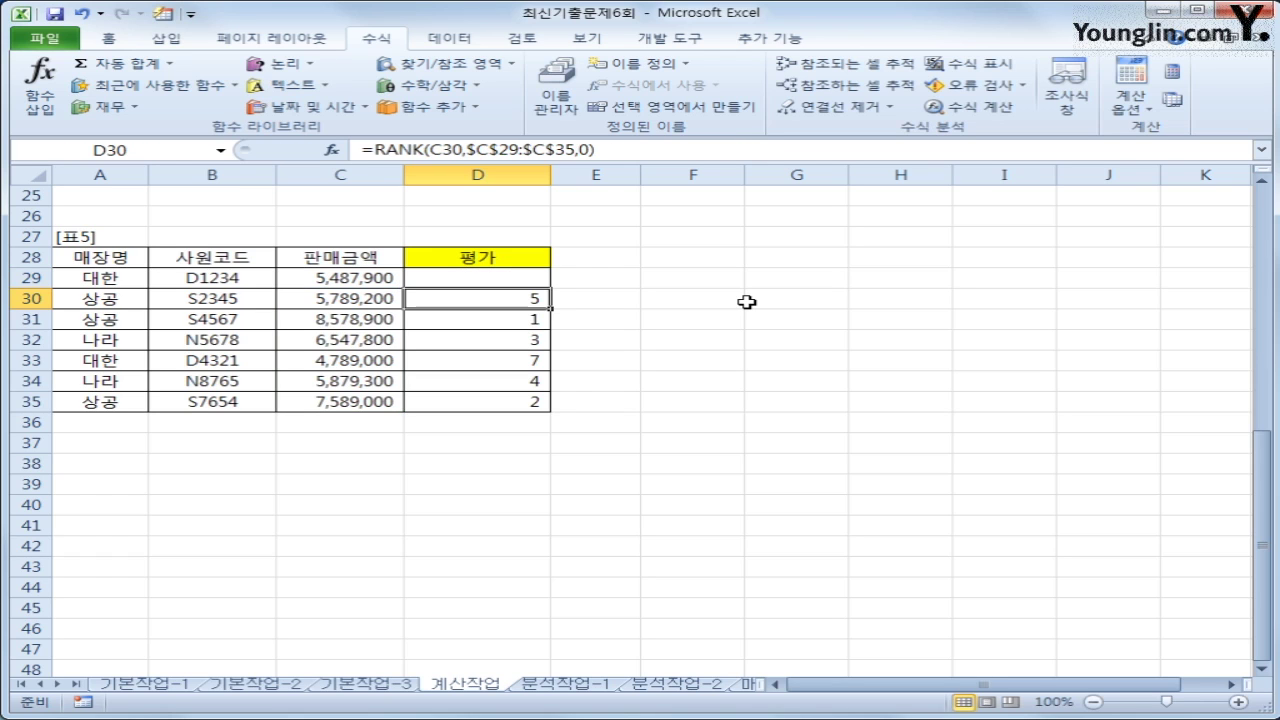
click(520, 276)
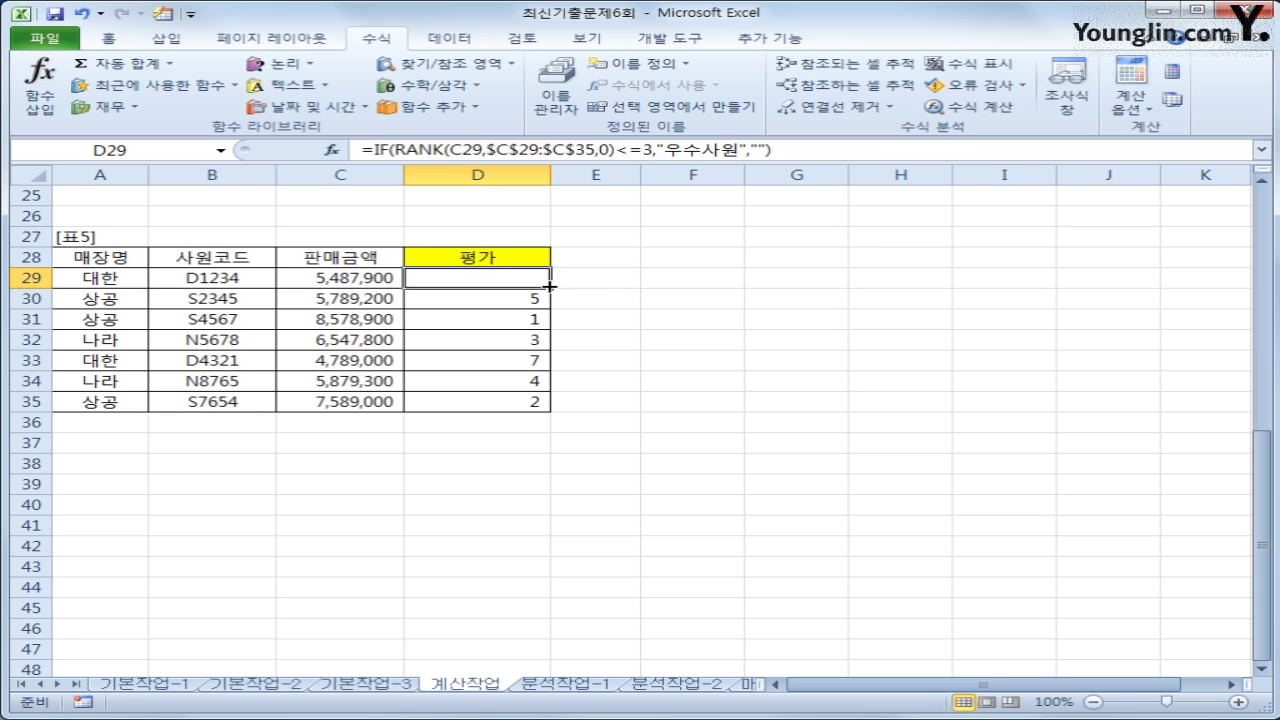
drag(549, 287, 549, 410)
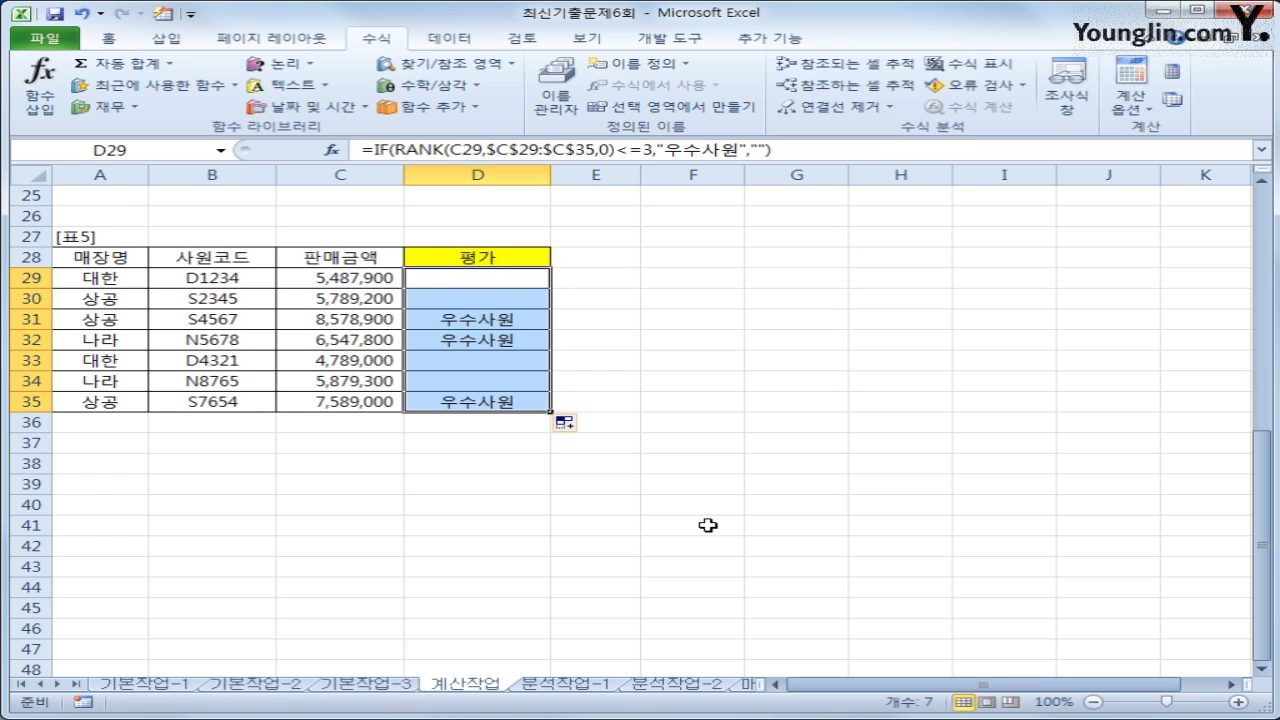
scroll(708, 525, up, 8)
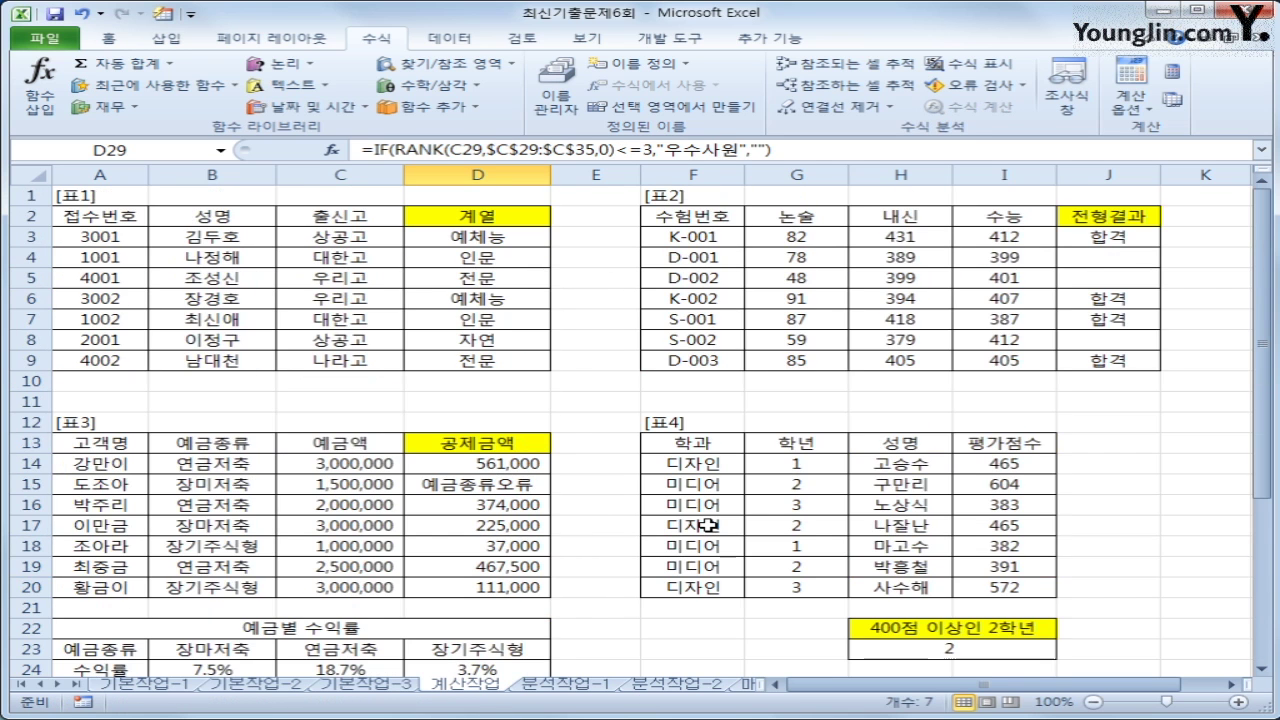
click(385, 342)
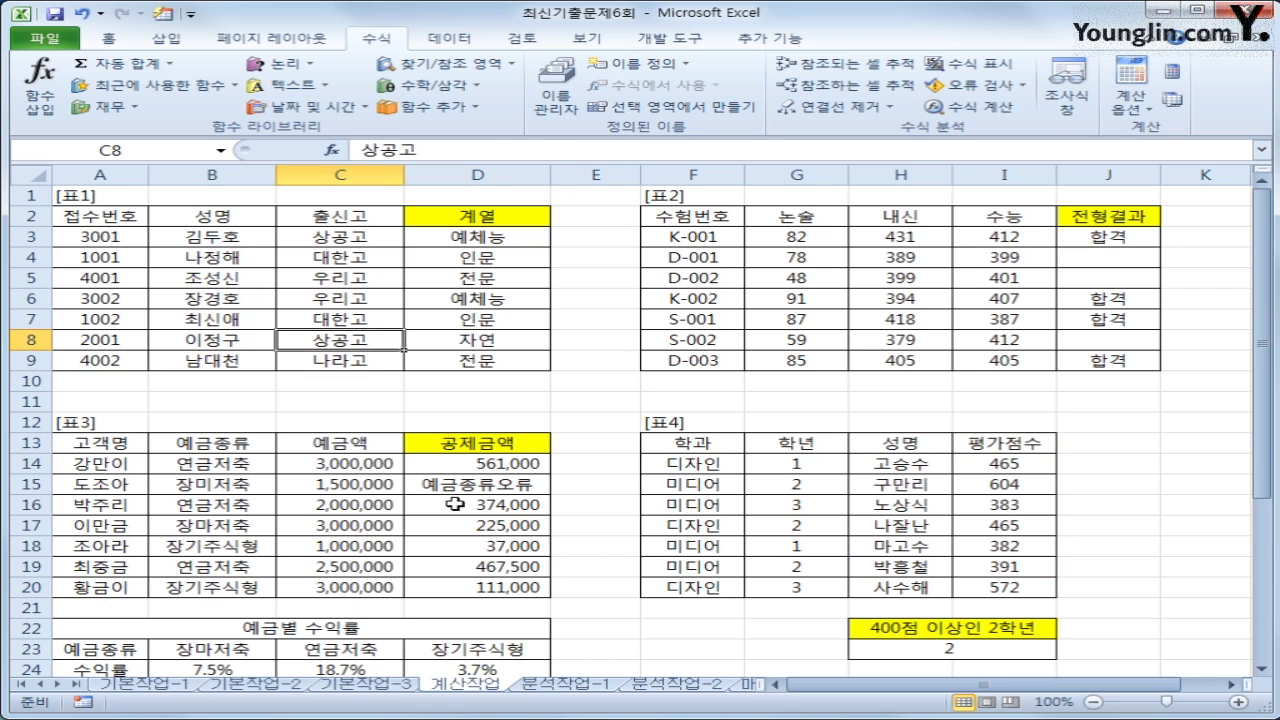
Step: Switch to the 분석작업-1 sheet and name cell C13 환율
click(570, 685)
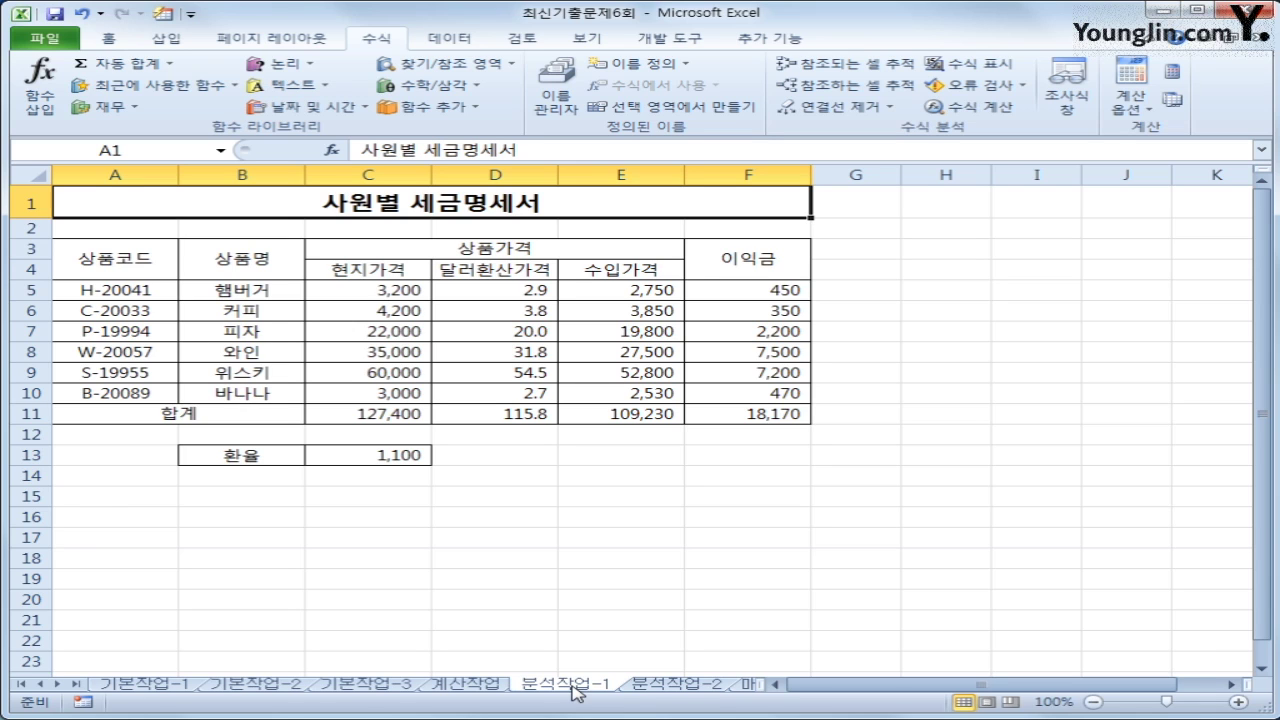
click(363, 457)
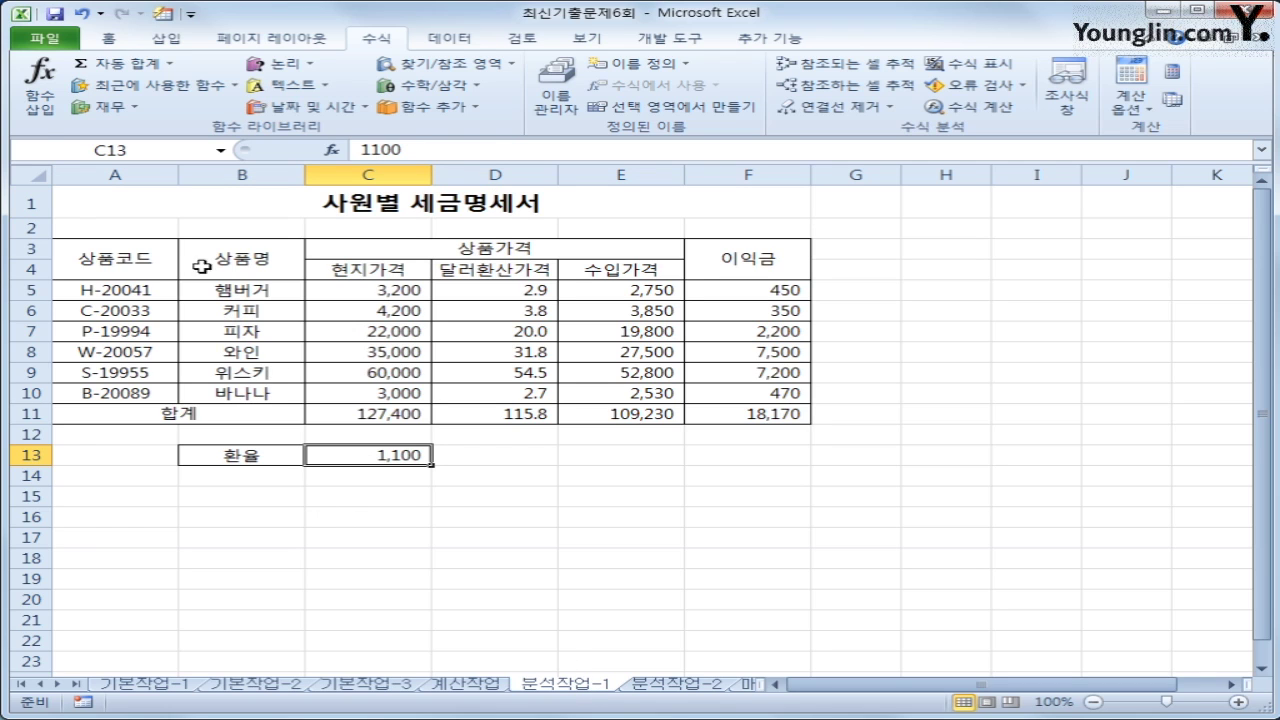
click(151, 152)
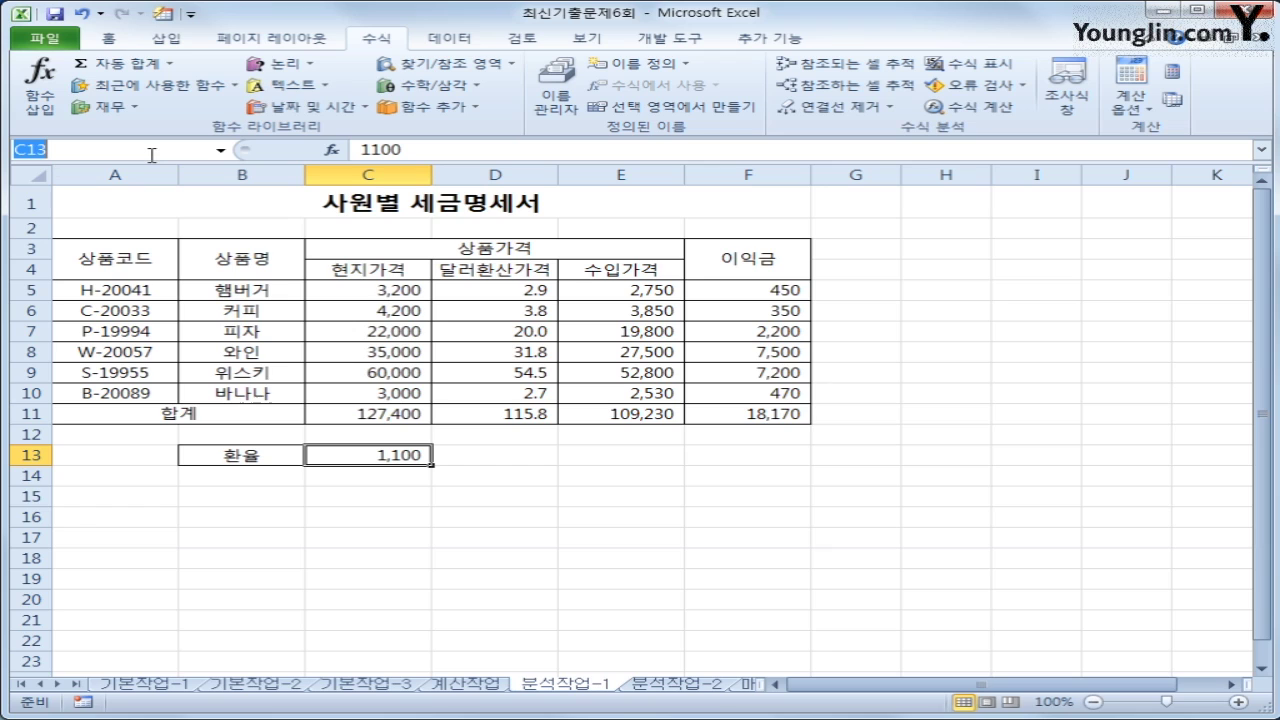
text(환율)
key(Return)
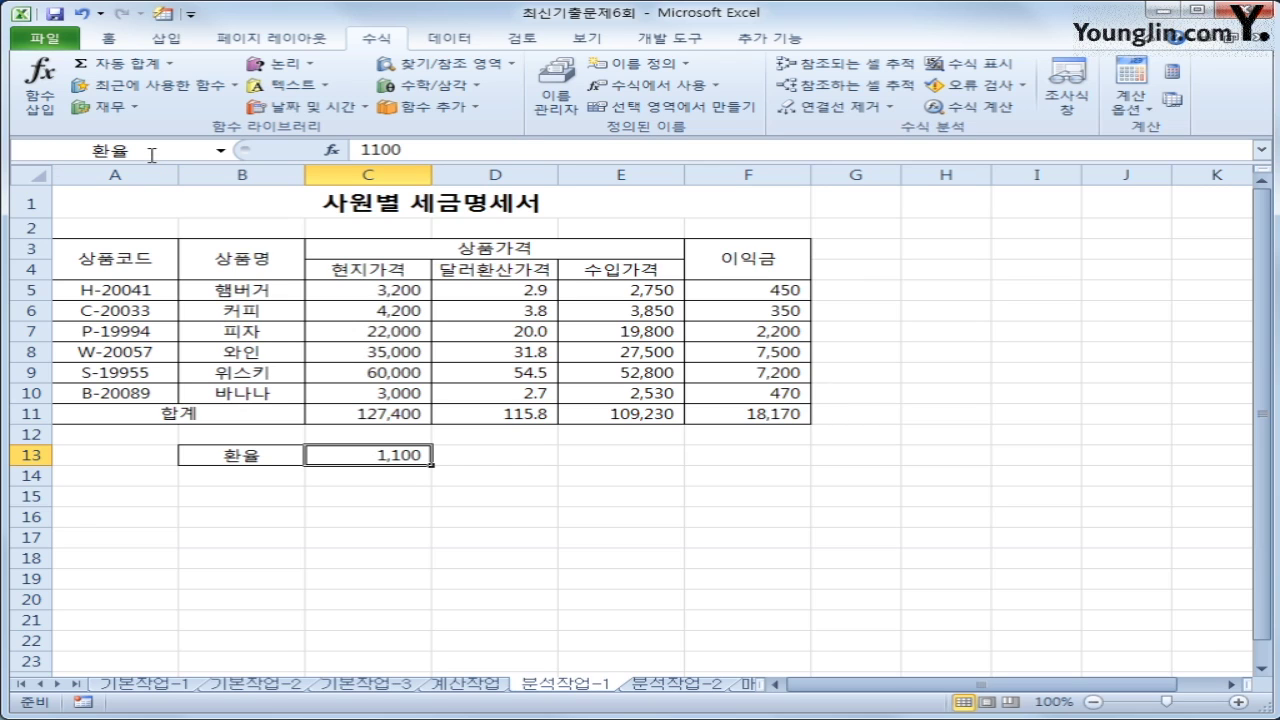
Step: Name the 이익금 total cell F11 이익금합계
click(744, 414)
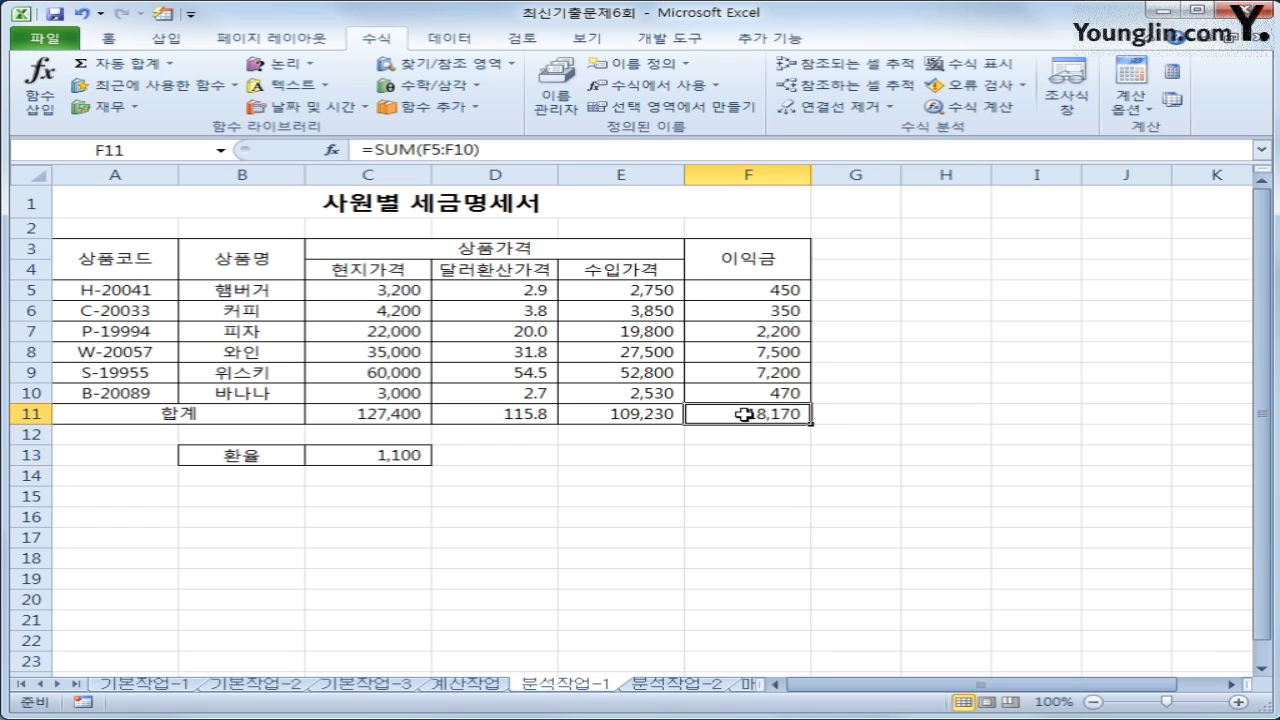
click(156, 153)
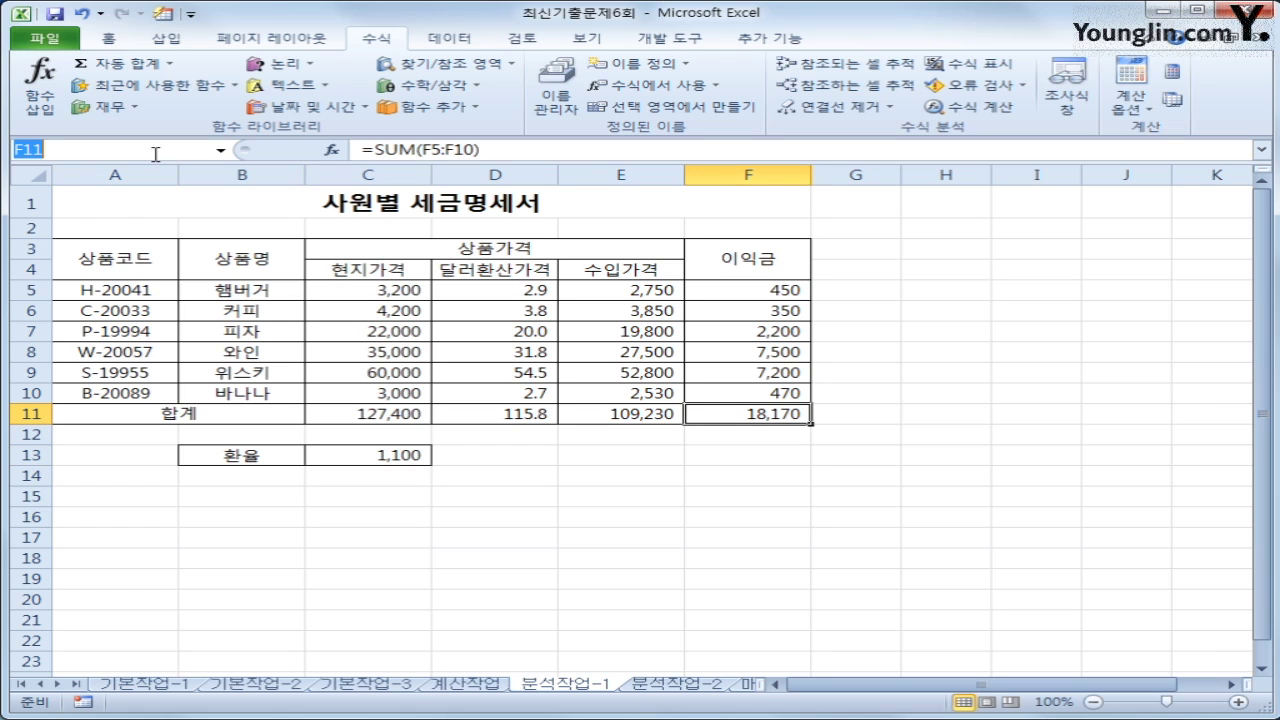
text(이익)
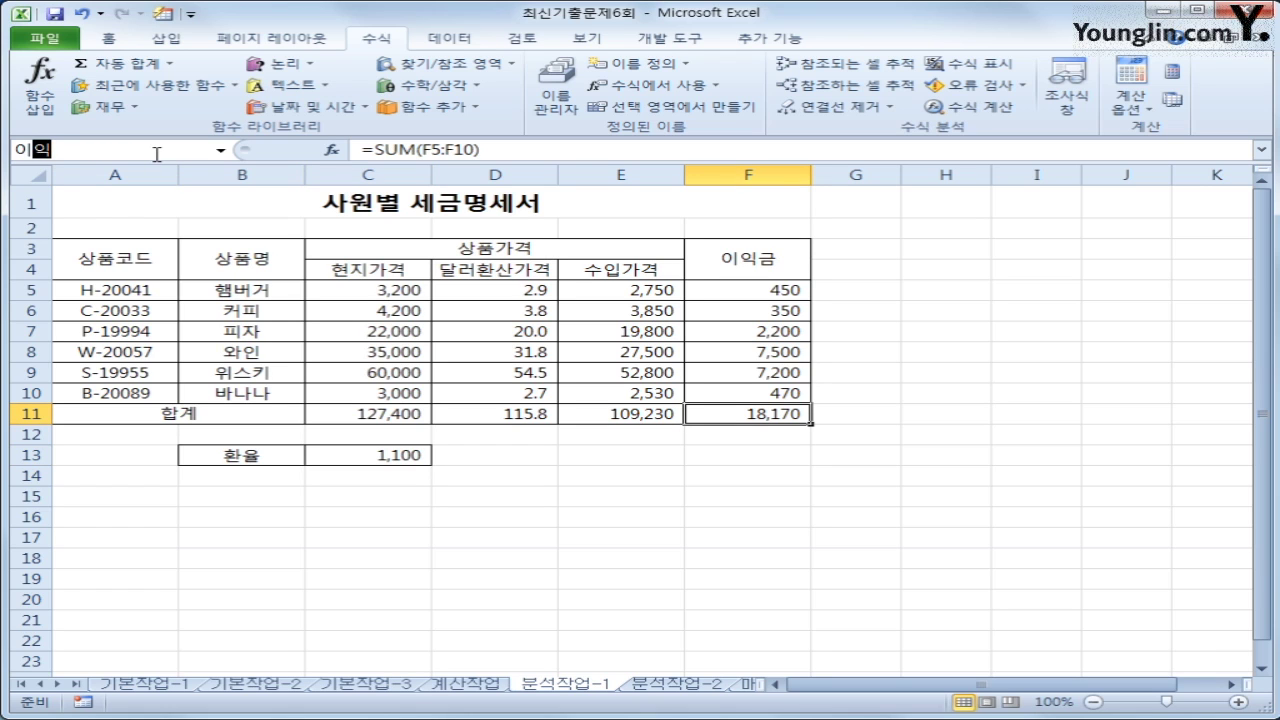
text(ㄱ금합계)
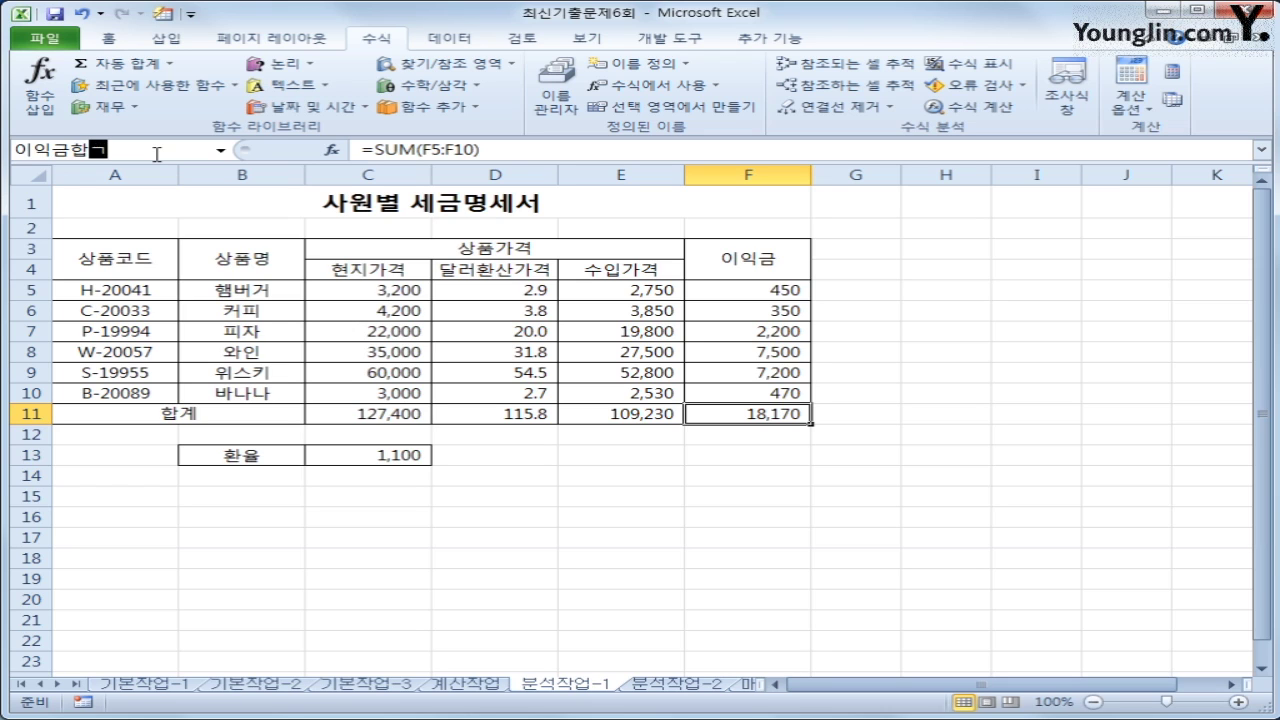
key(Return)
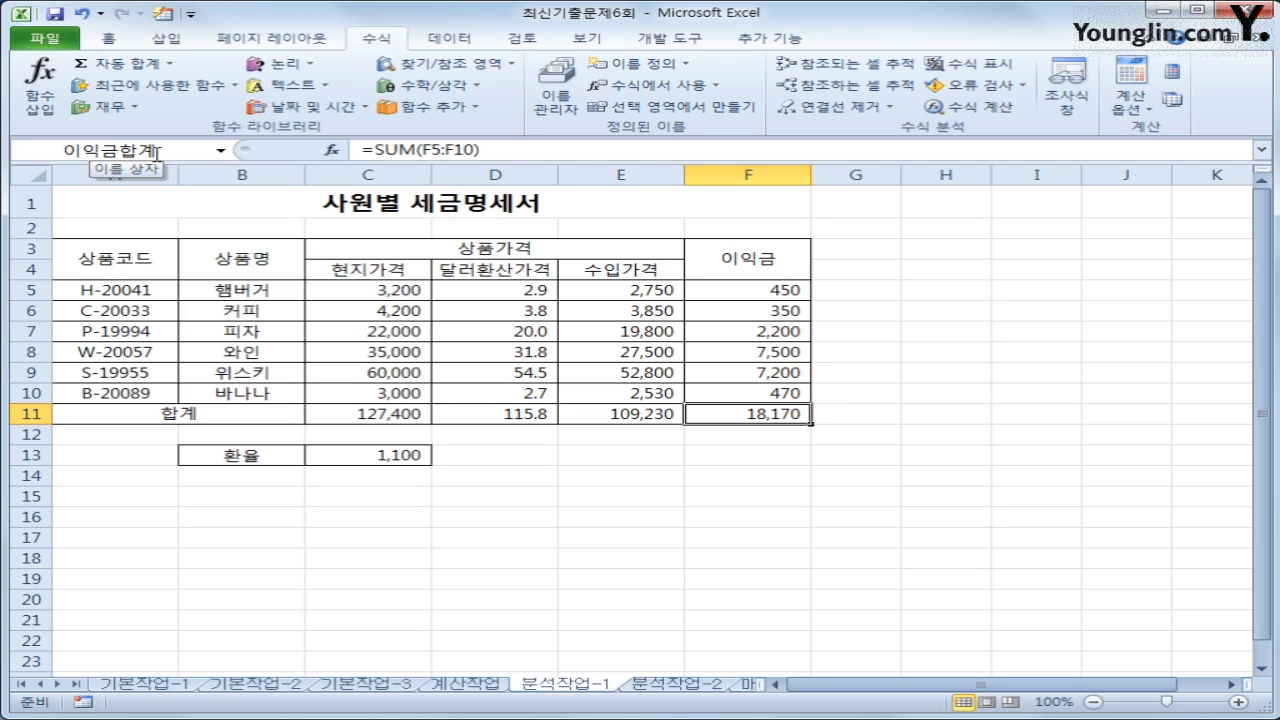
Step: Add a scenario named 환율인상 in the Scenario Manager that changes cell C13 to 1200
click(360, 458)
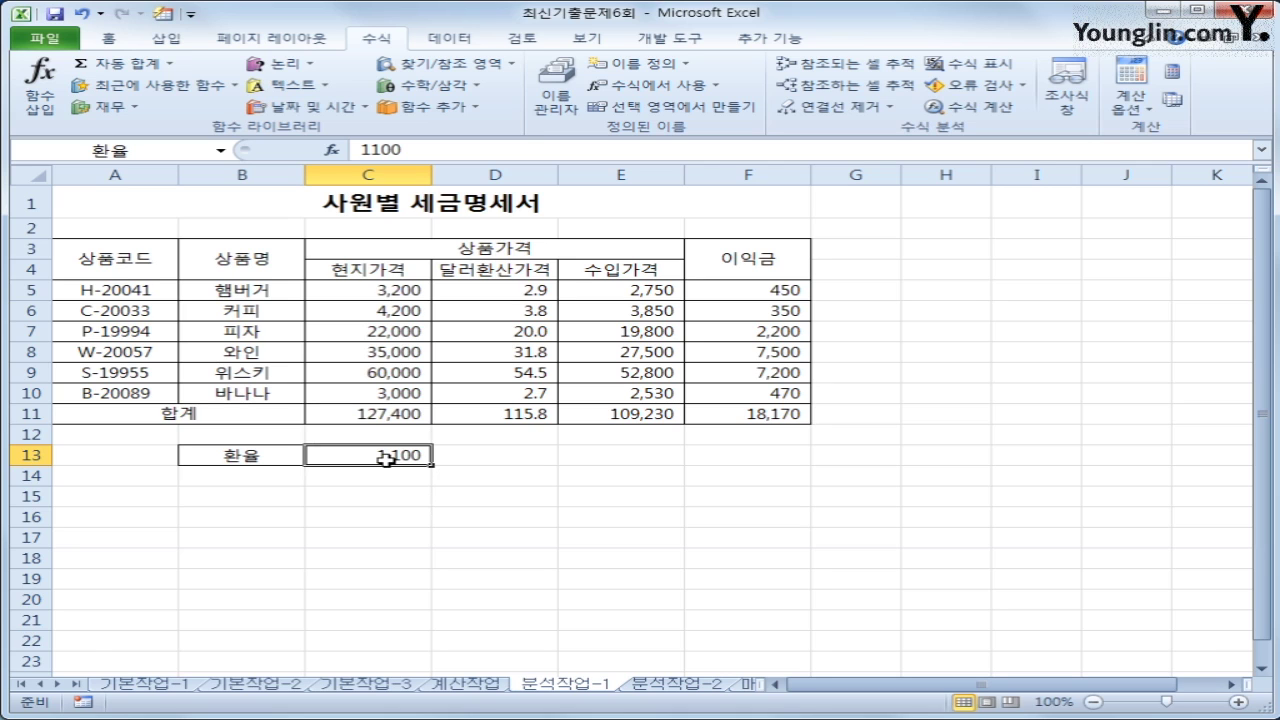
click(466, 40)
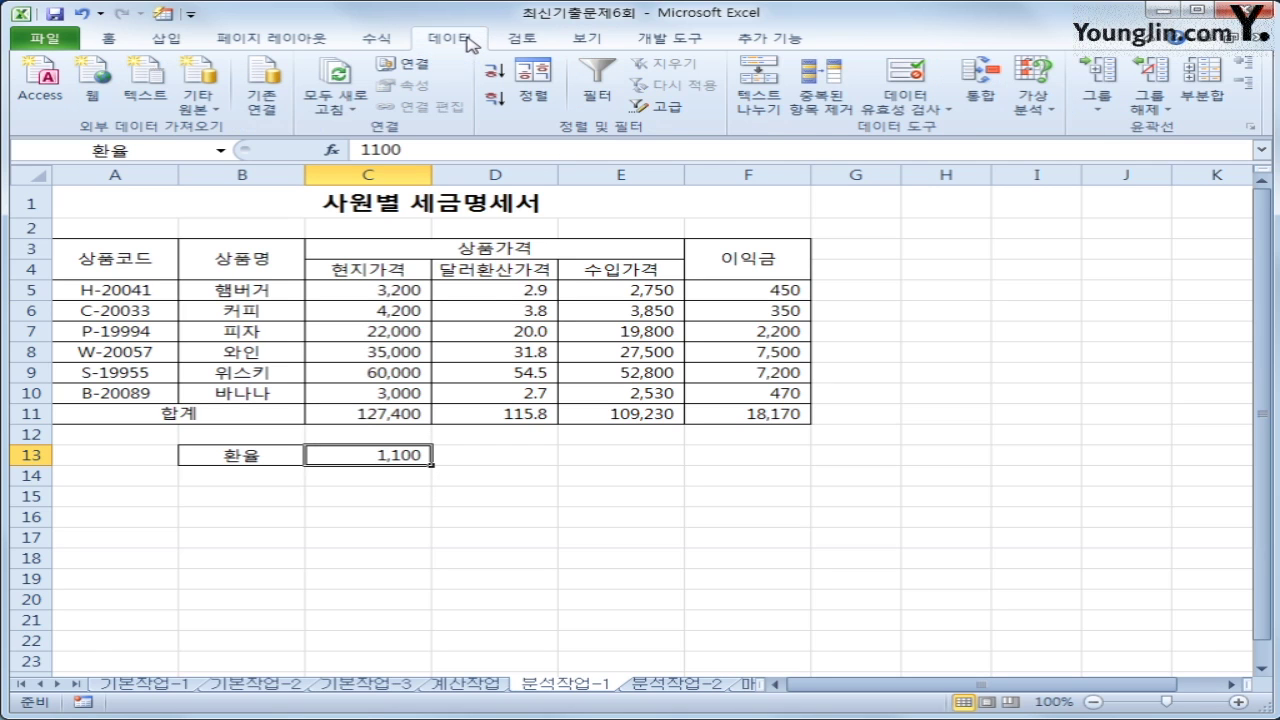
click(1044, 108)
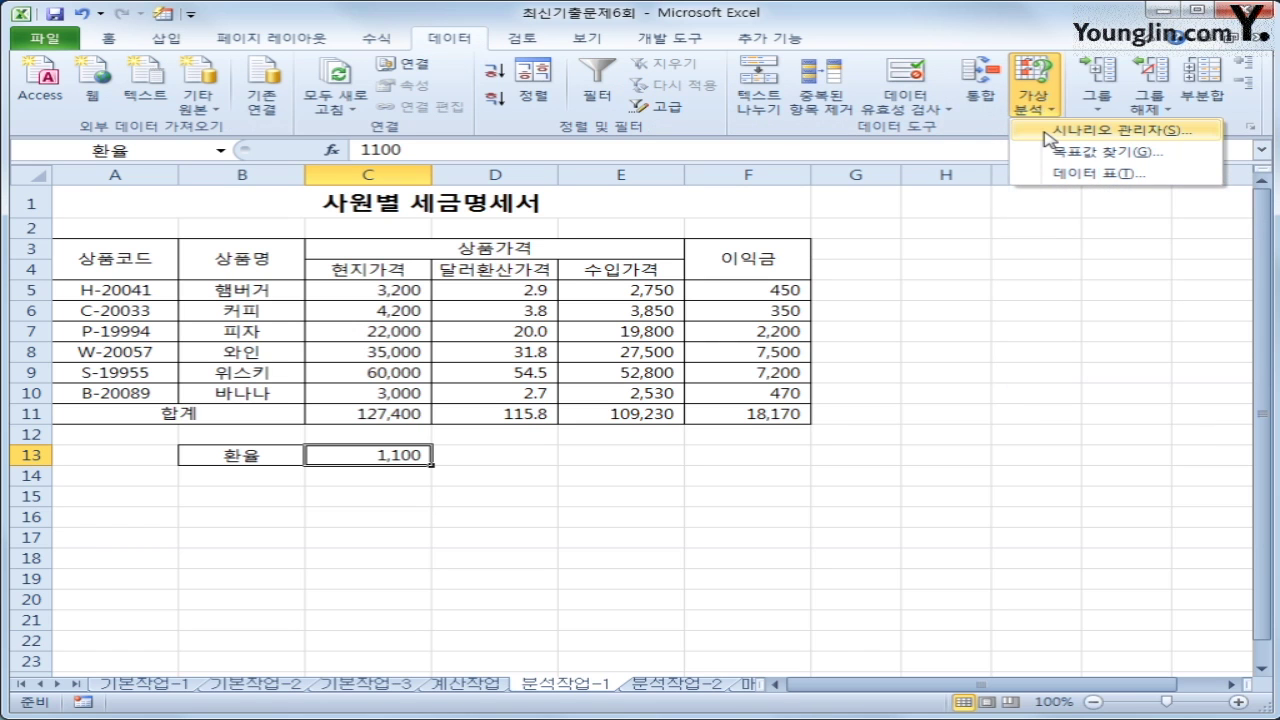
click(1048, 132)
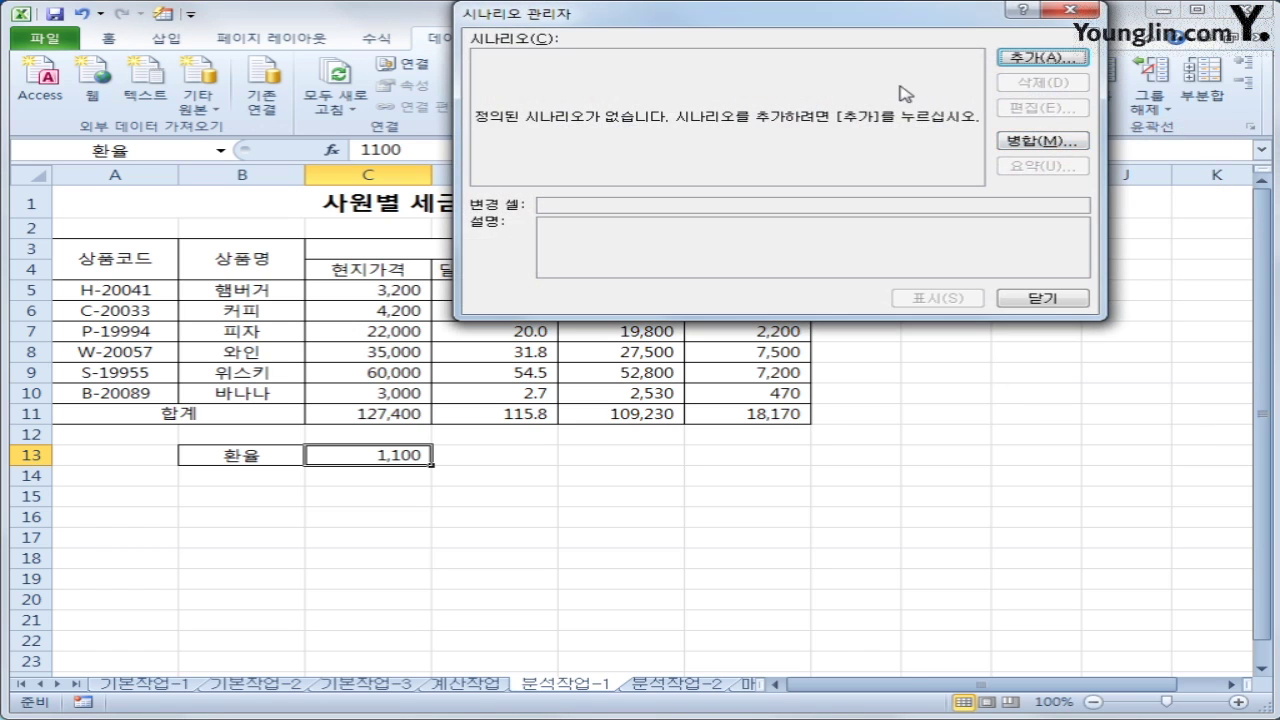
drag(894, 60, 898, 270)
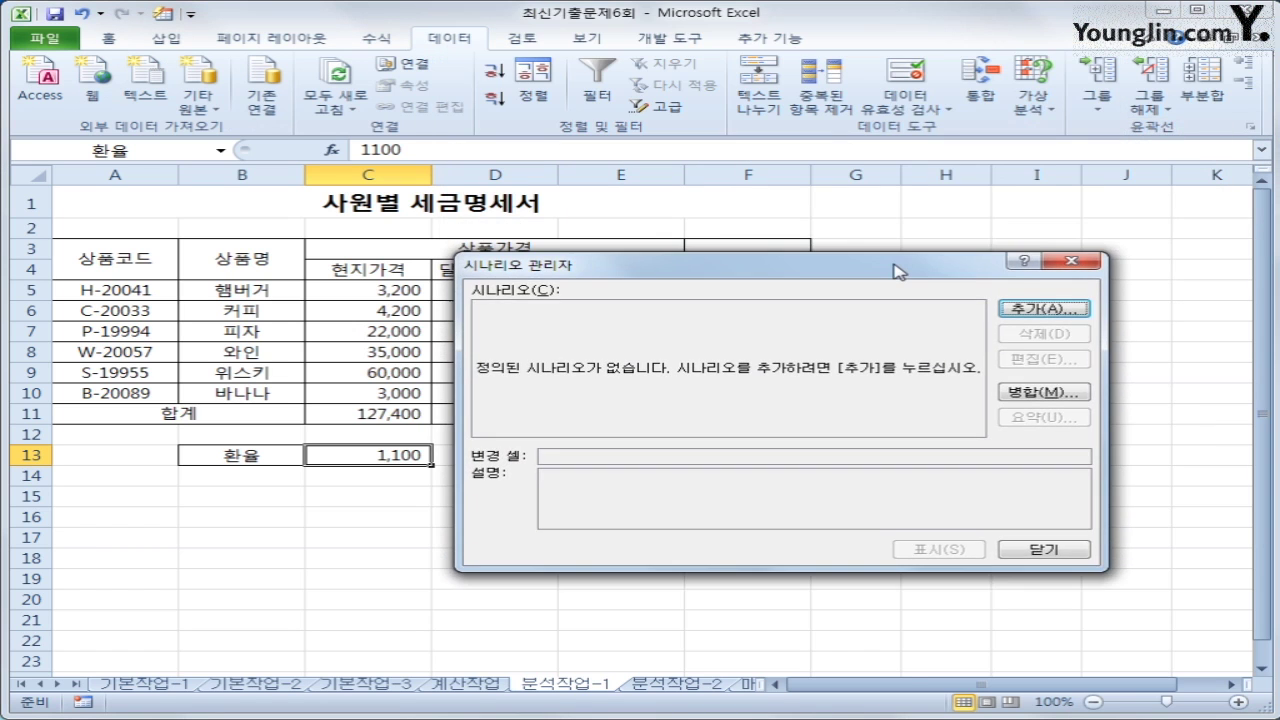
click(1018, 309)
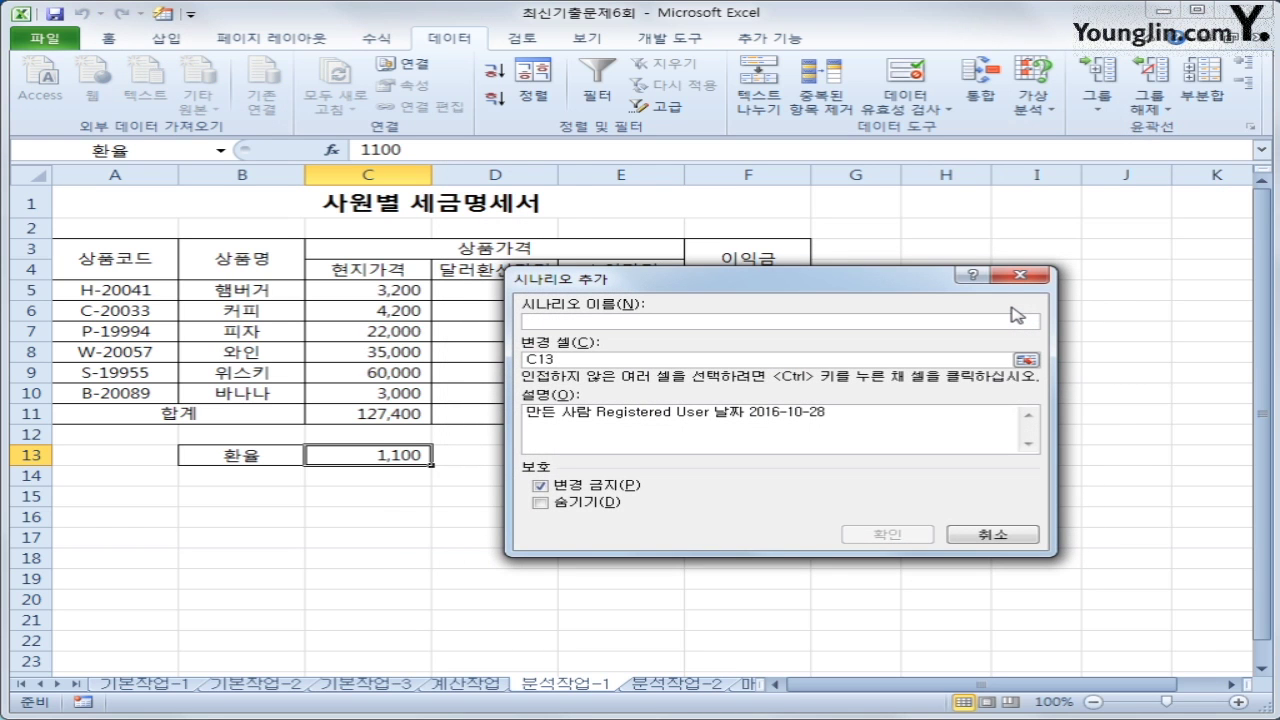
text(환율인상)
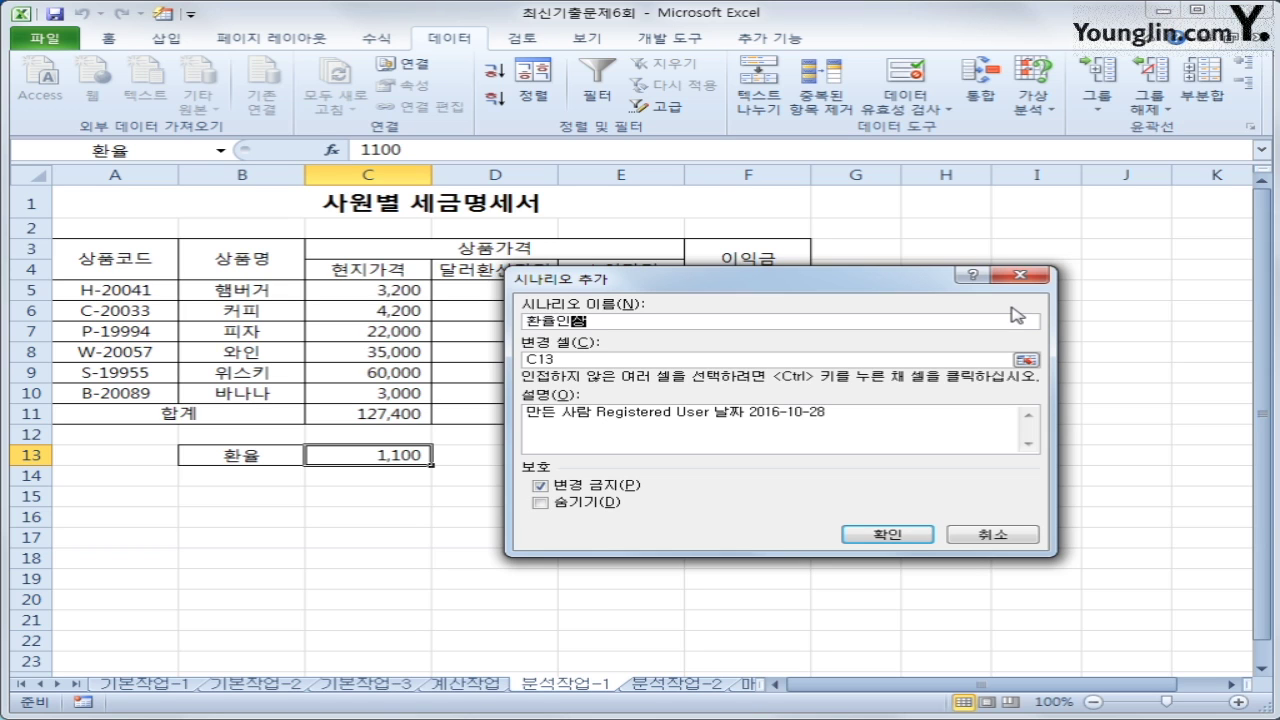
click(902, 535)
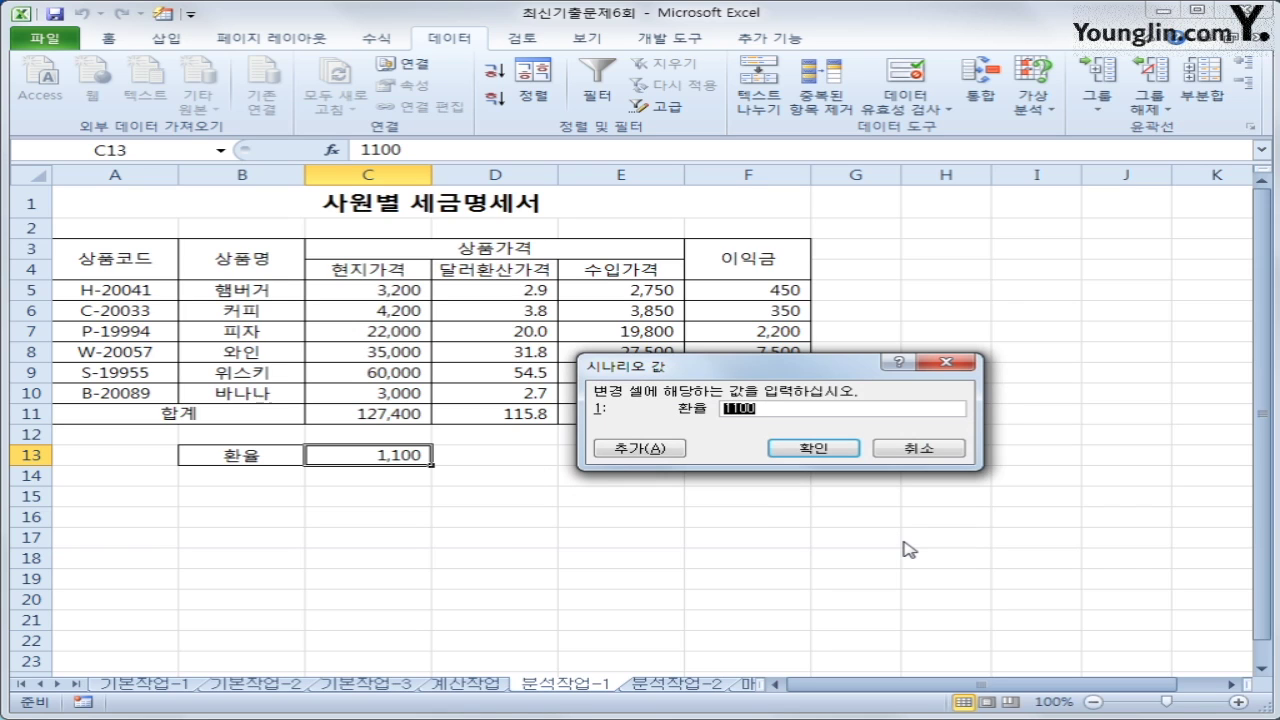
text(1200)
click(668, 450)
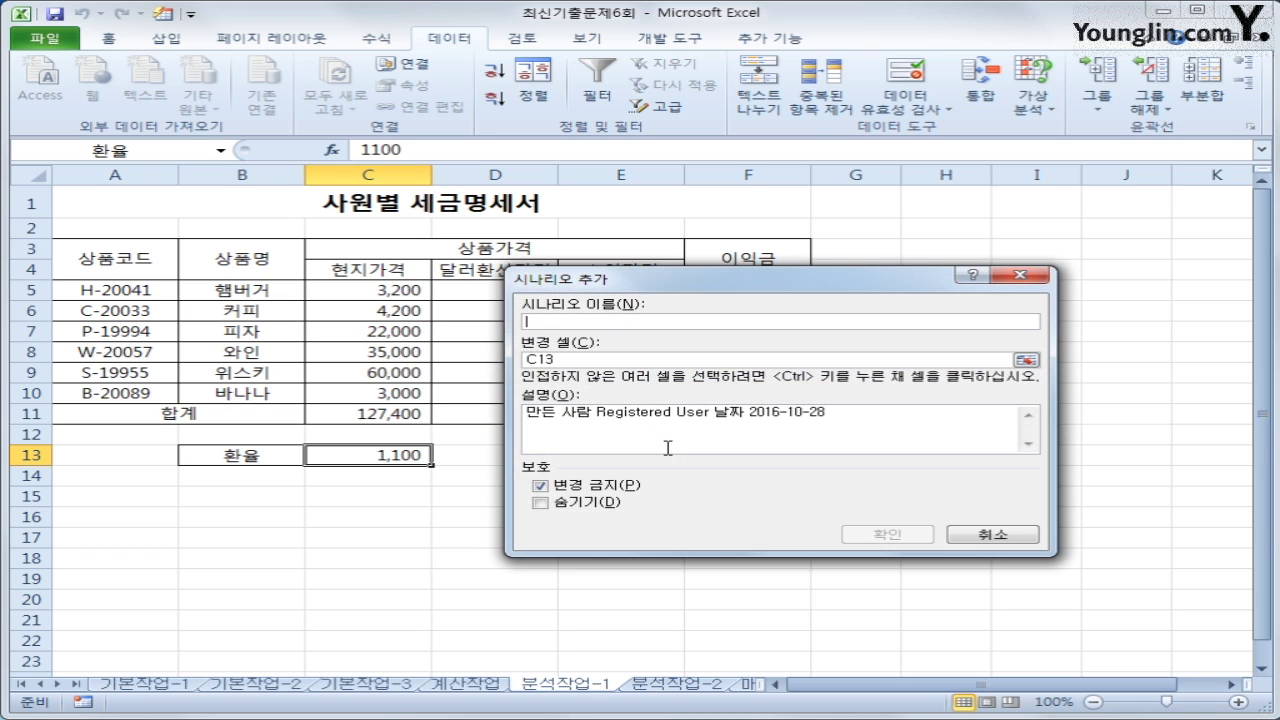
Step: Add a second scenario named 환율인하 that changes cell C13 to 1000, and return to the scenario list
text(환율인하)
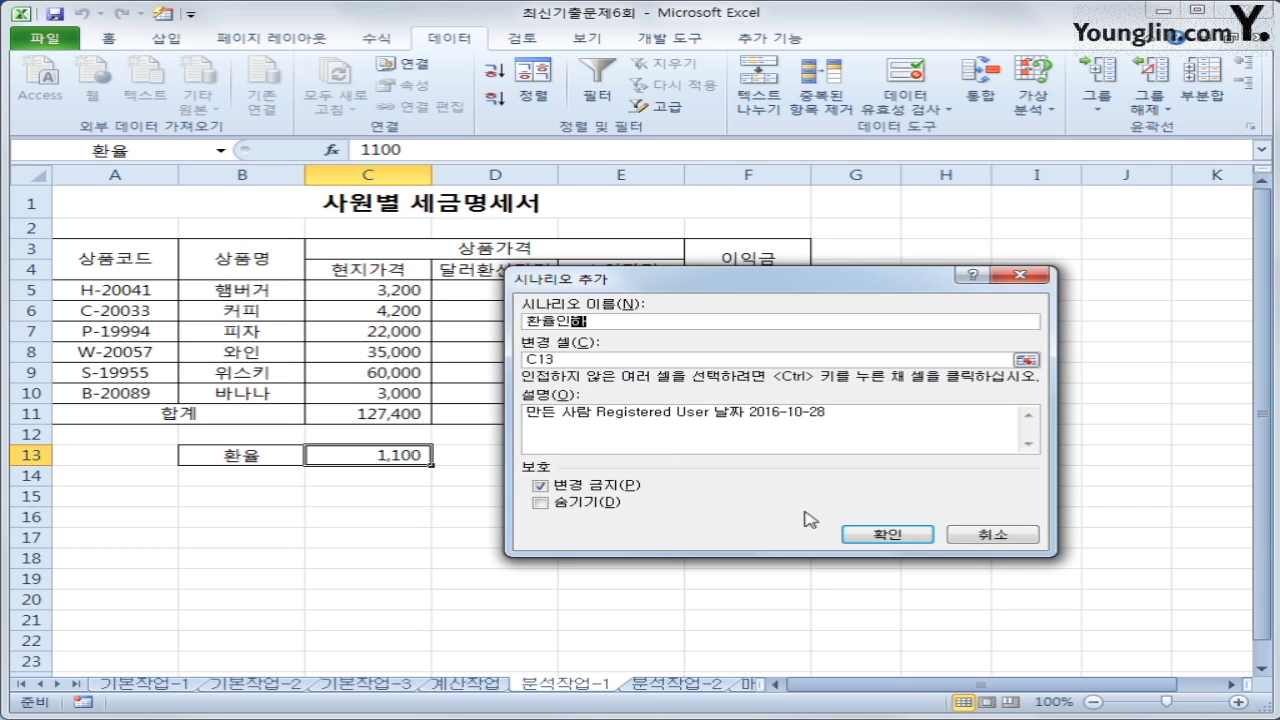
click(868, 533)
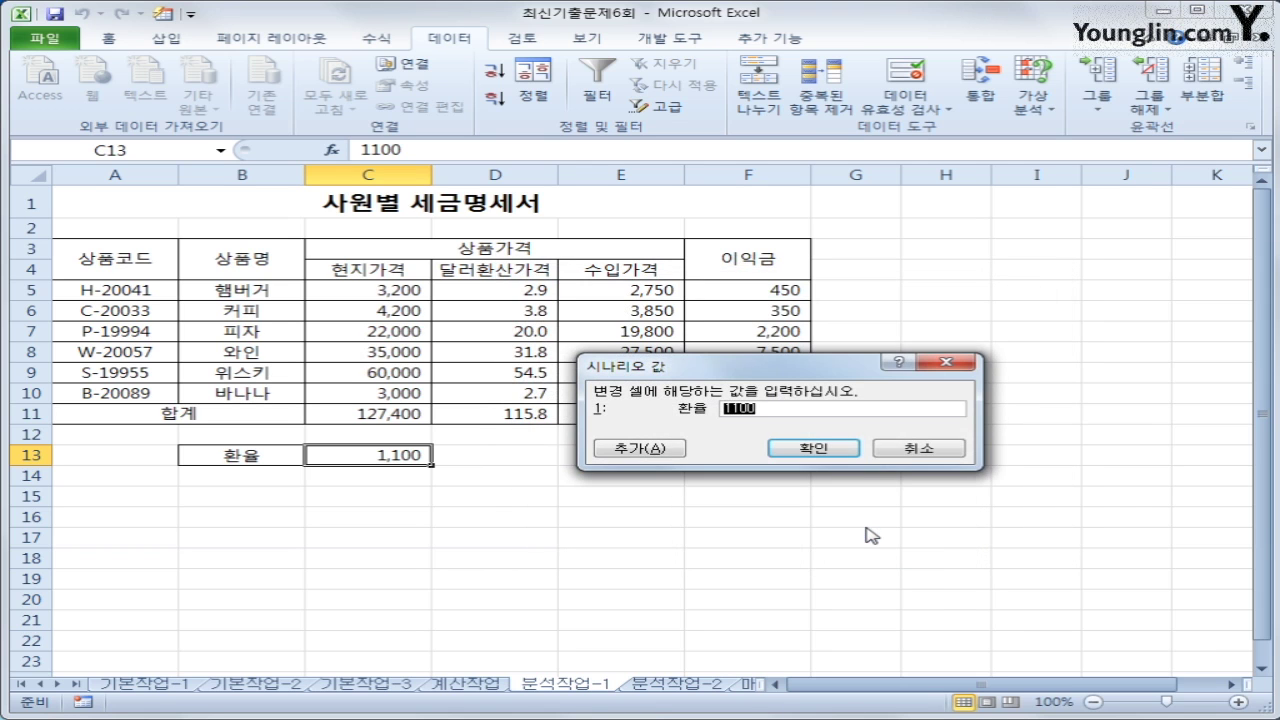
text(1000)
click(826, 452)
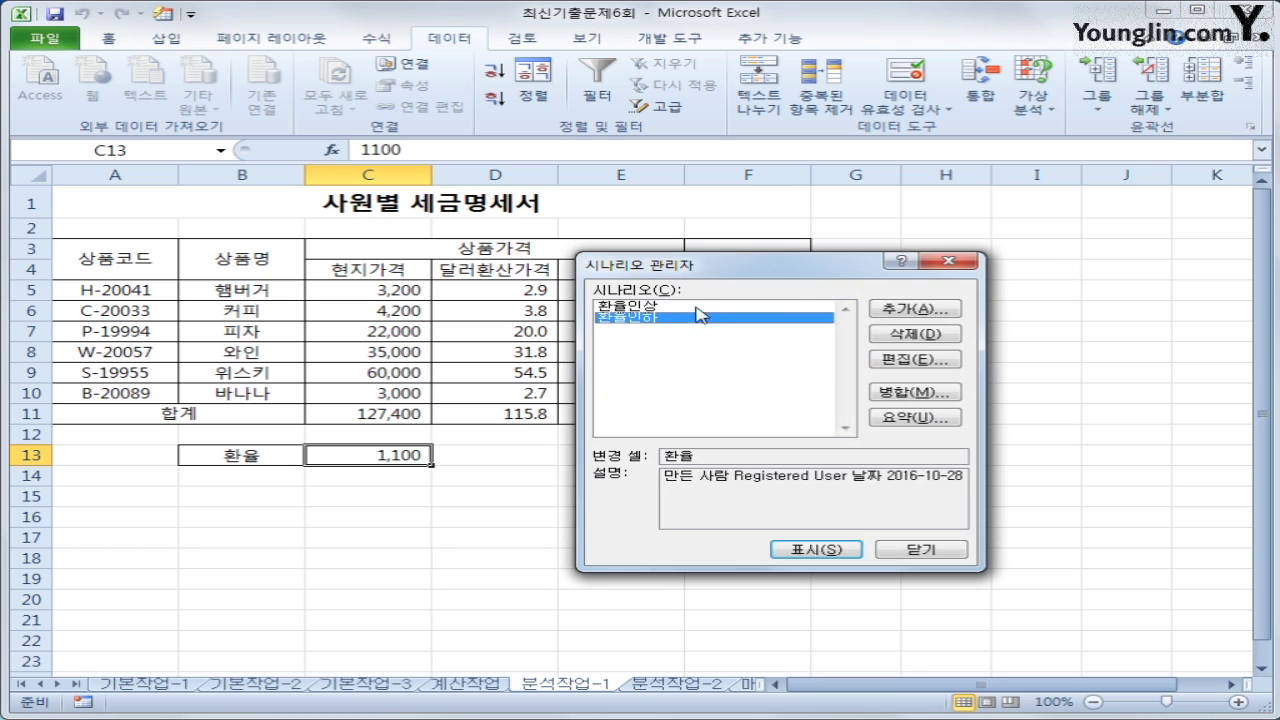
Step: Create a scenario summary report of both scenarios with F11 as the result cell
click(697, 307)
click(696, 320)
click(900, 418)
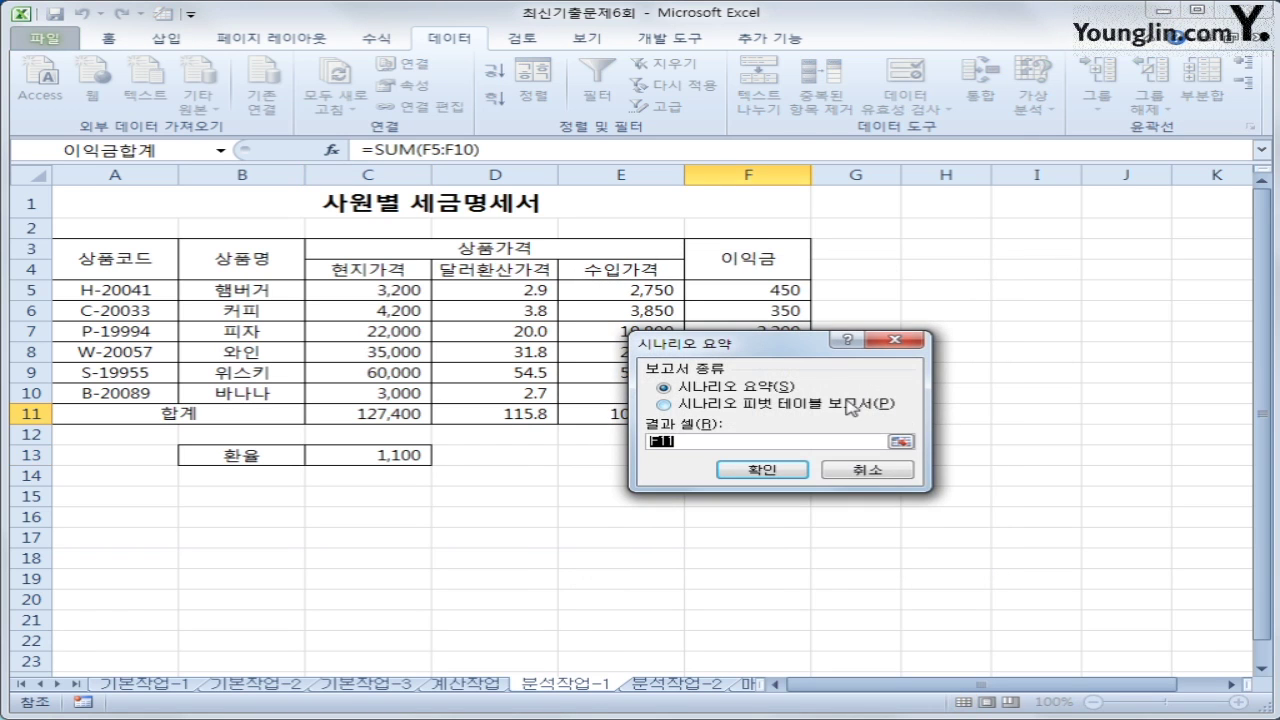
drag(720, 343, 915, 288)
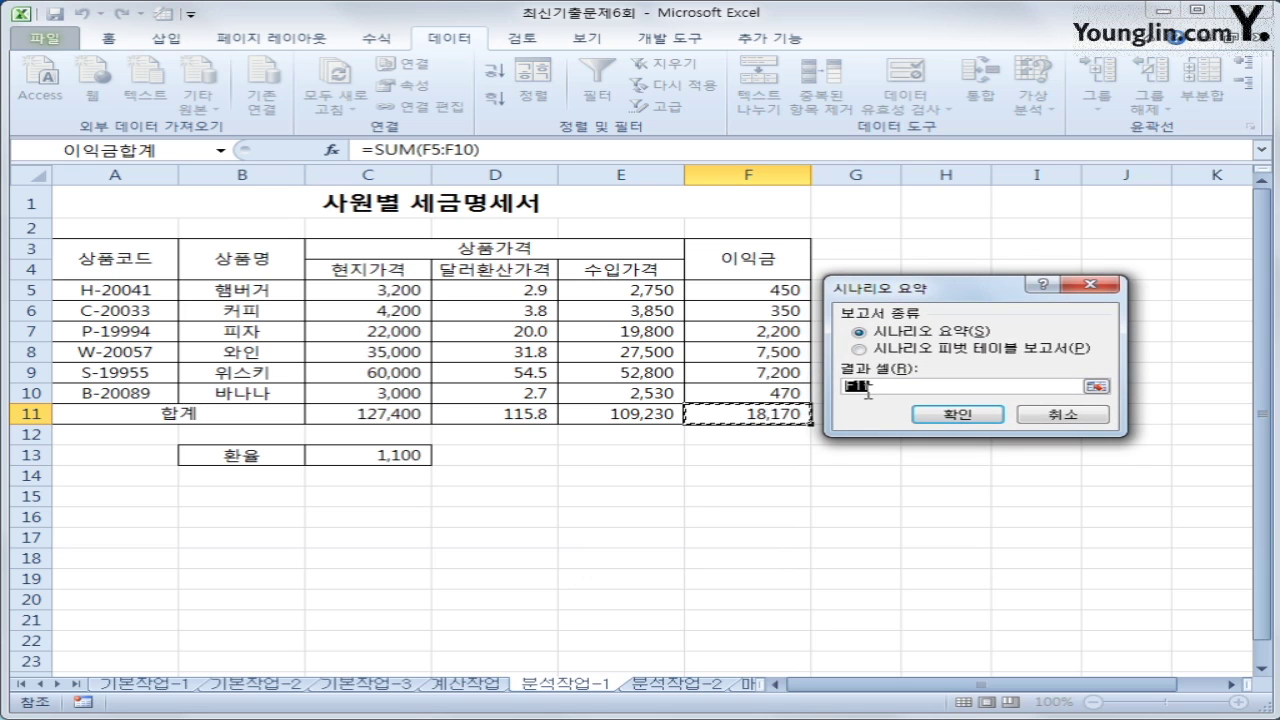
click(970, 425)
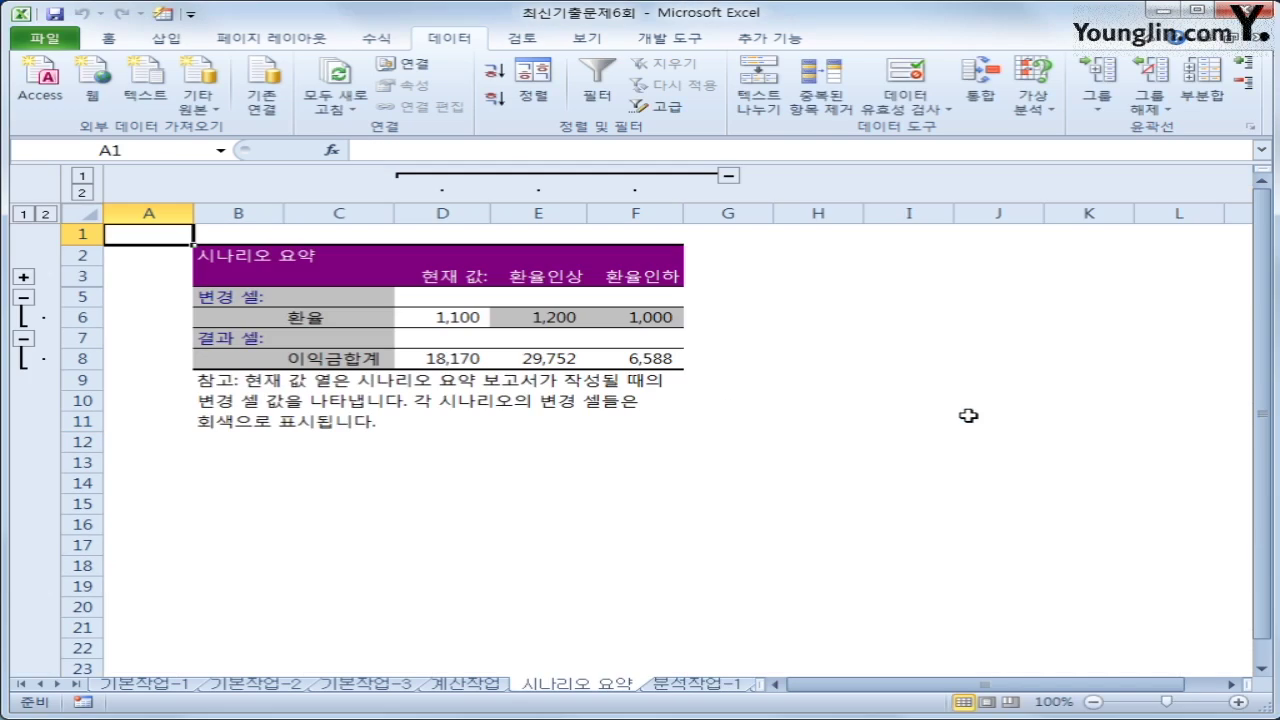
Step: Try to move the 시나리오 요약 sheet to just after 분석작업-1
click(733, 688)
click(474, 688)
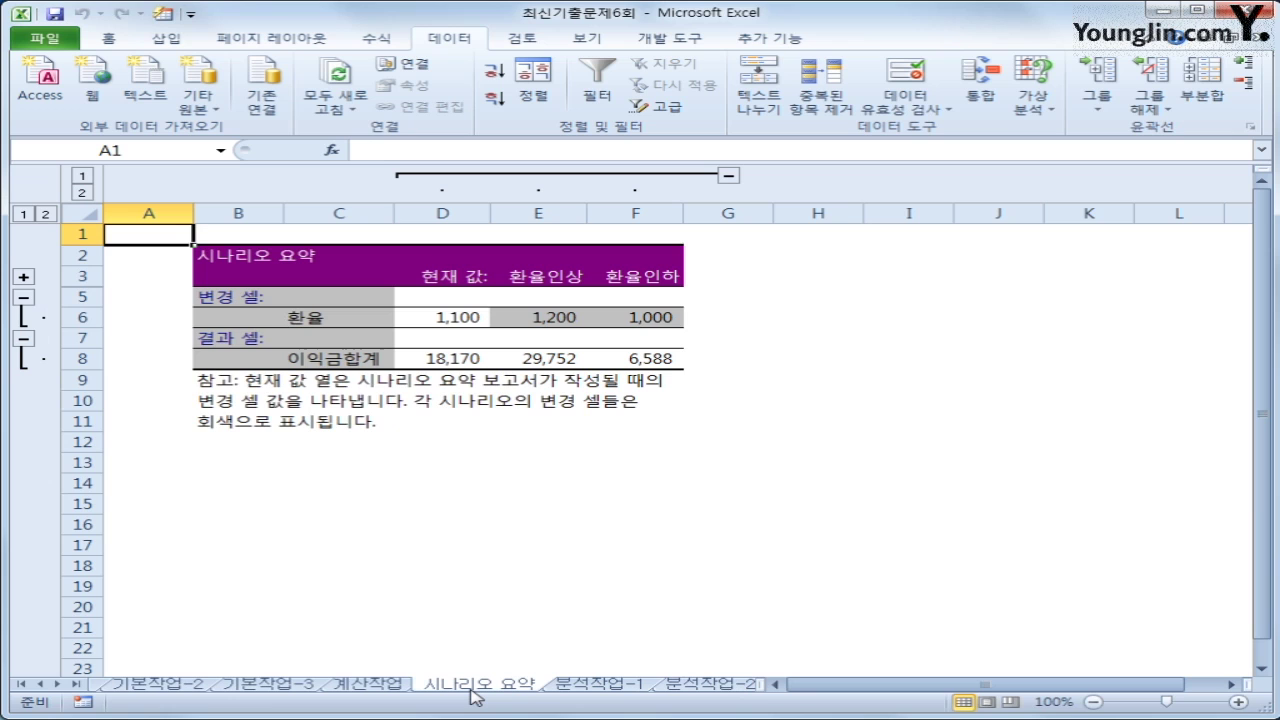
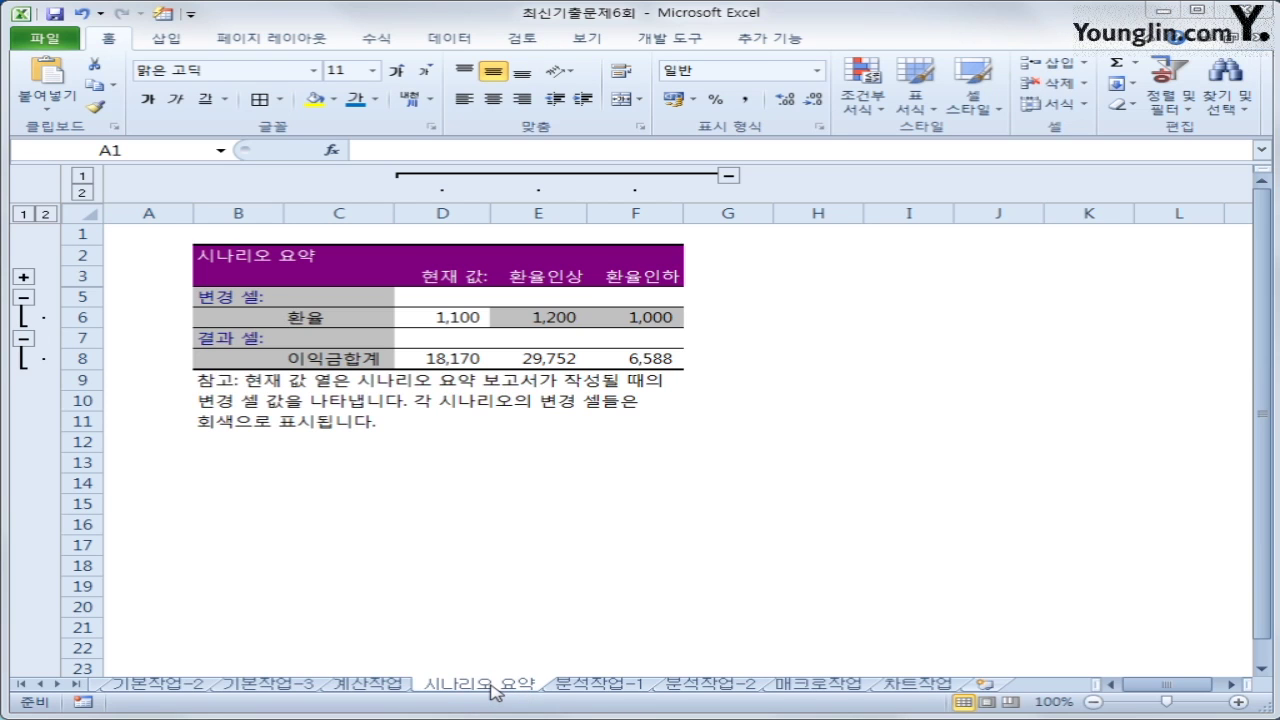
click(492, 692)
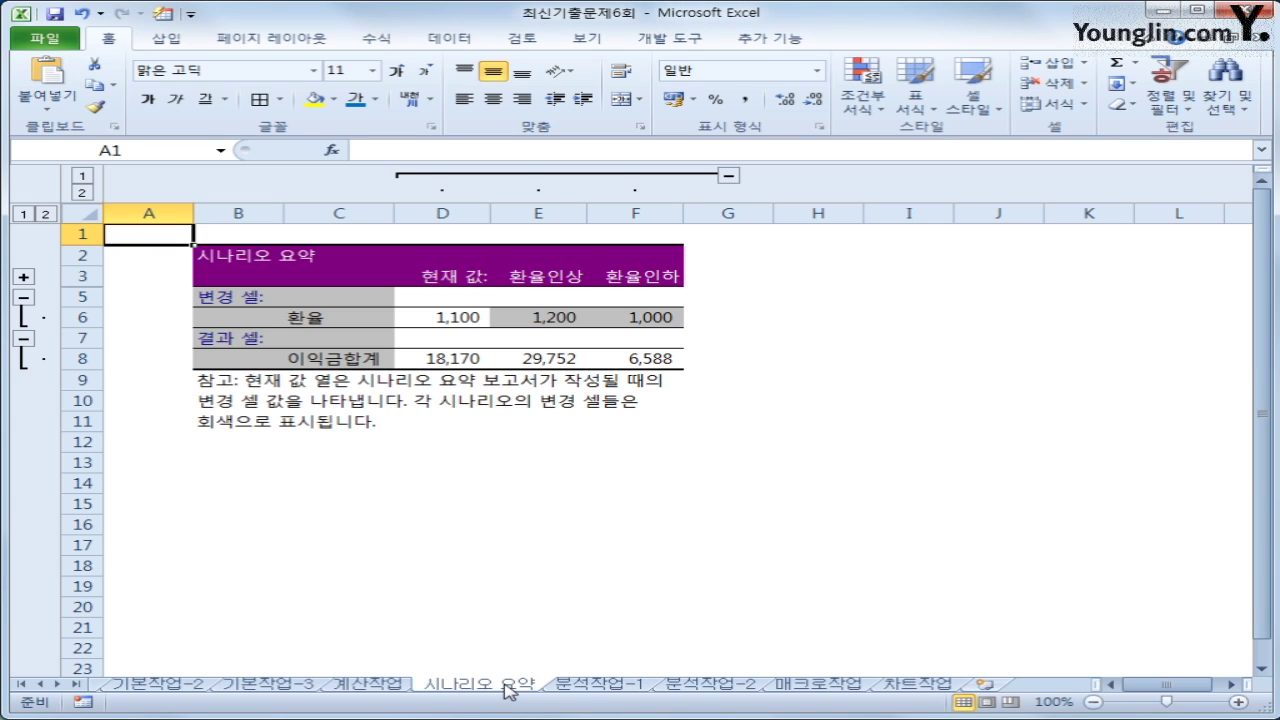
drag(506, 692, 694, 691)
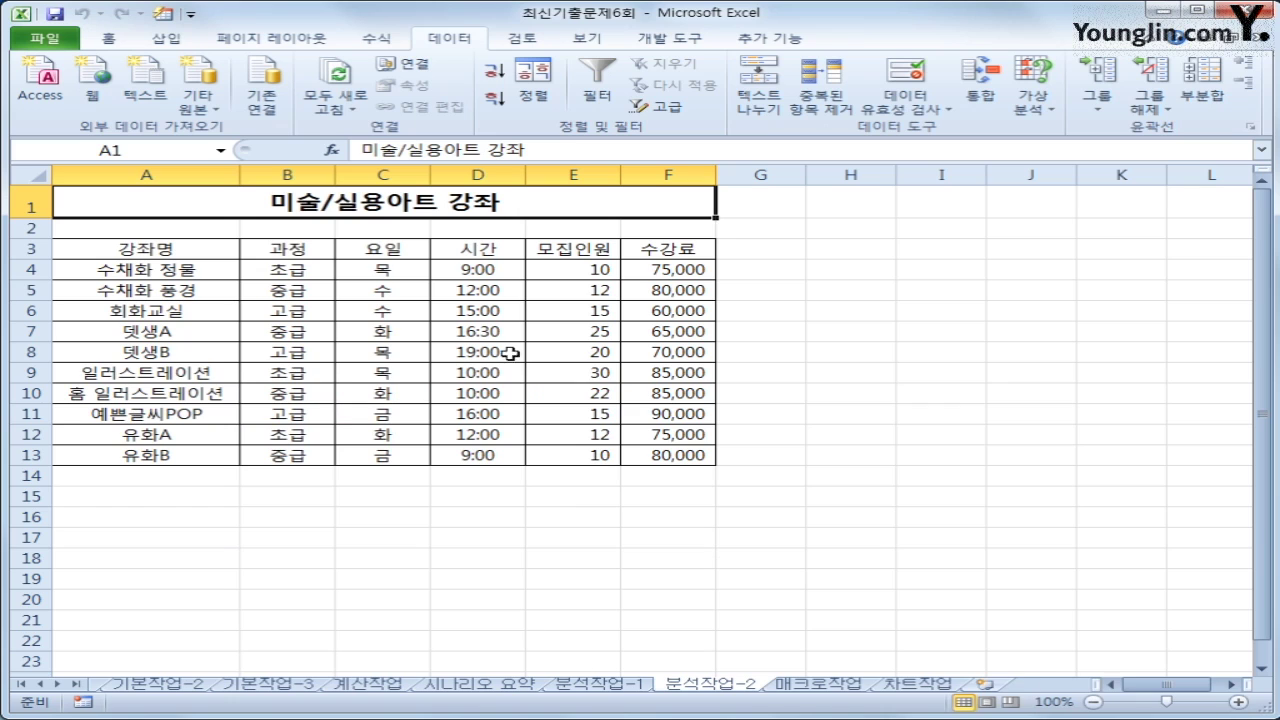
Step: Sort the 분석작업-2 table by 과정 in descending order and add subtotals averaging 모집인원 and 수강료 for each 과정
click(278, 250)
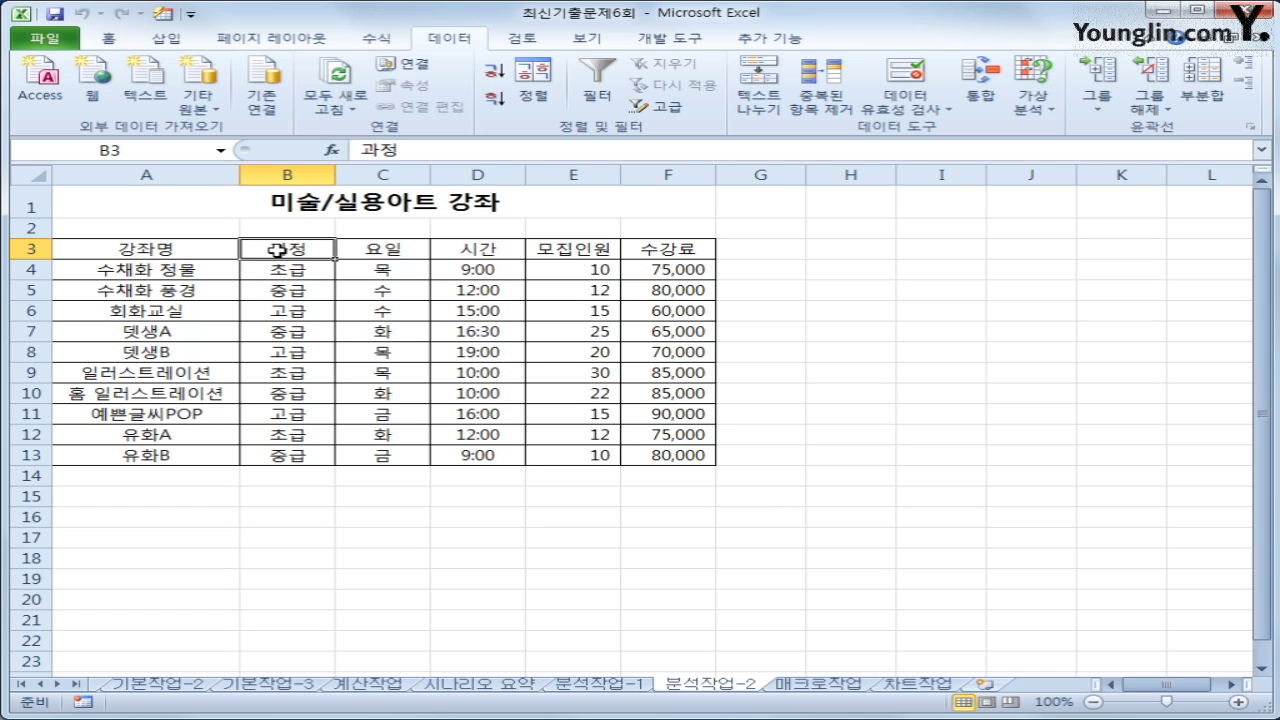
click(500, 100)
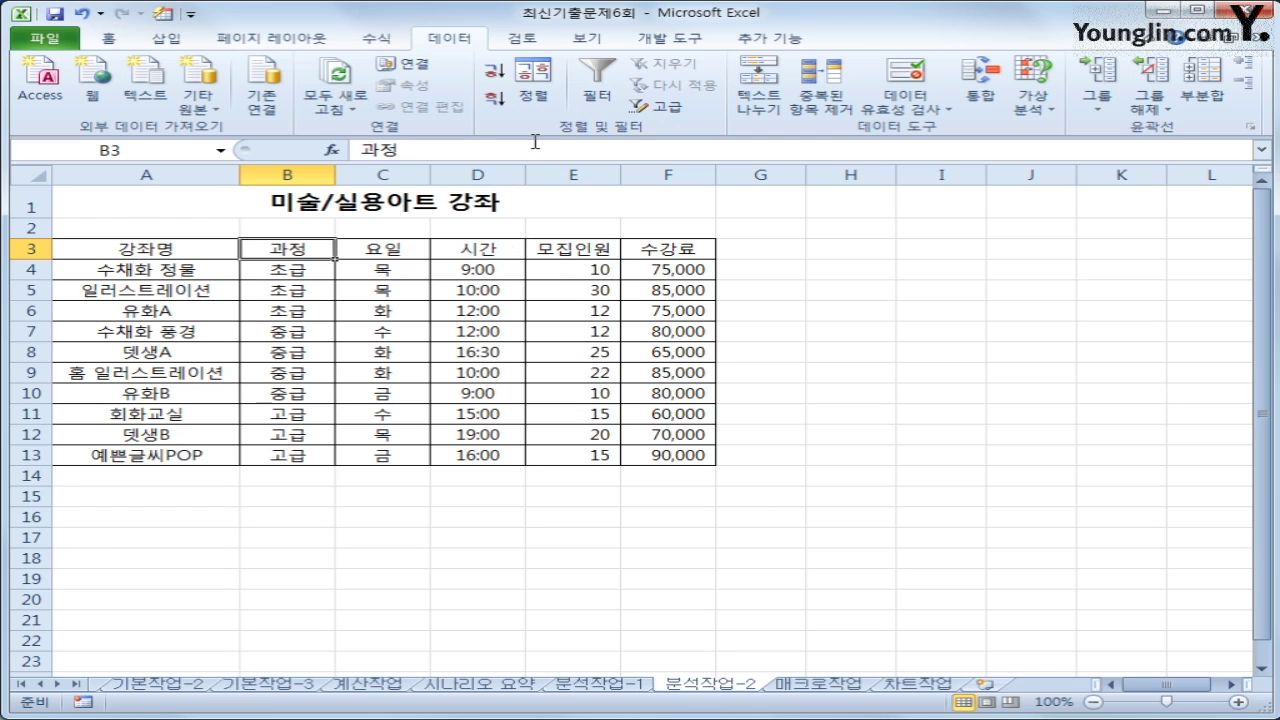
click(1220, 112)
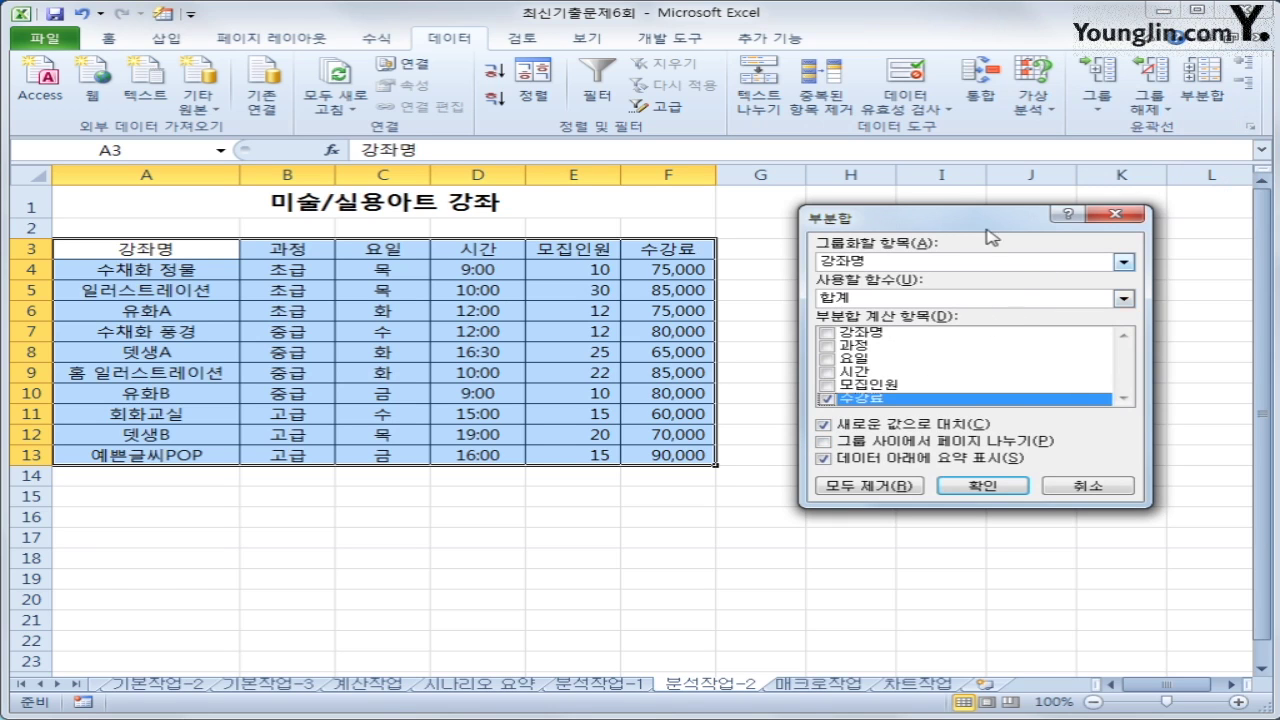
click(950, 268)
click(948, 298)
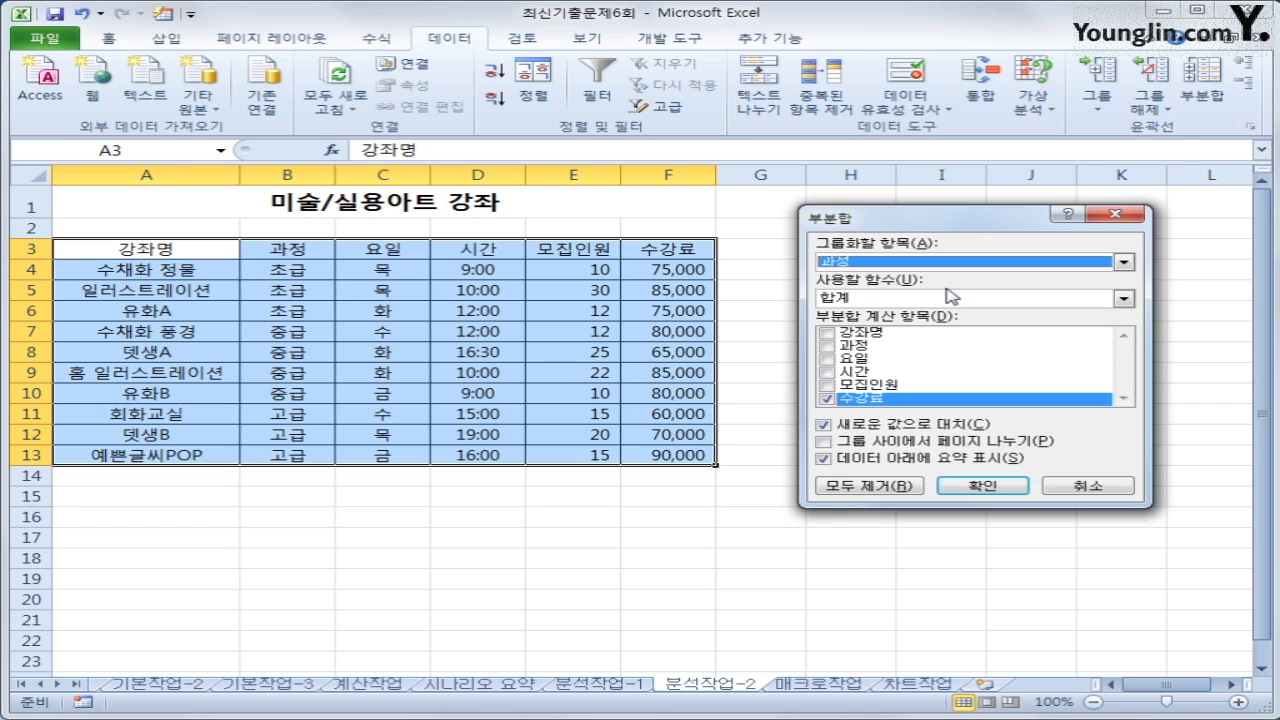
click(903, 298)
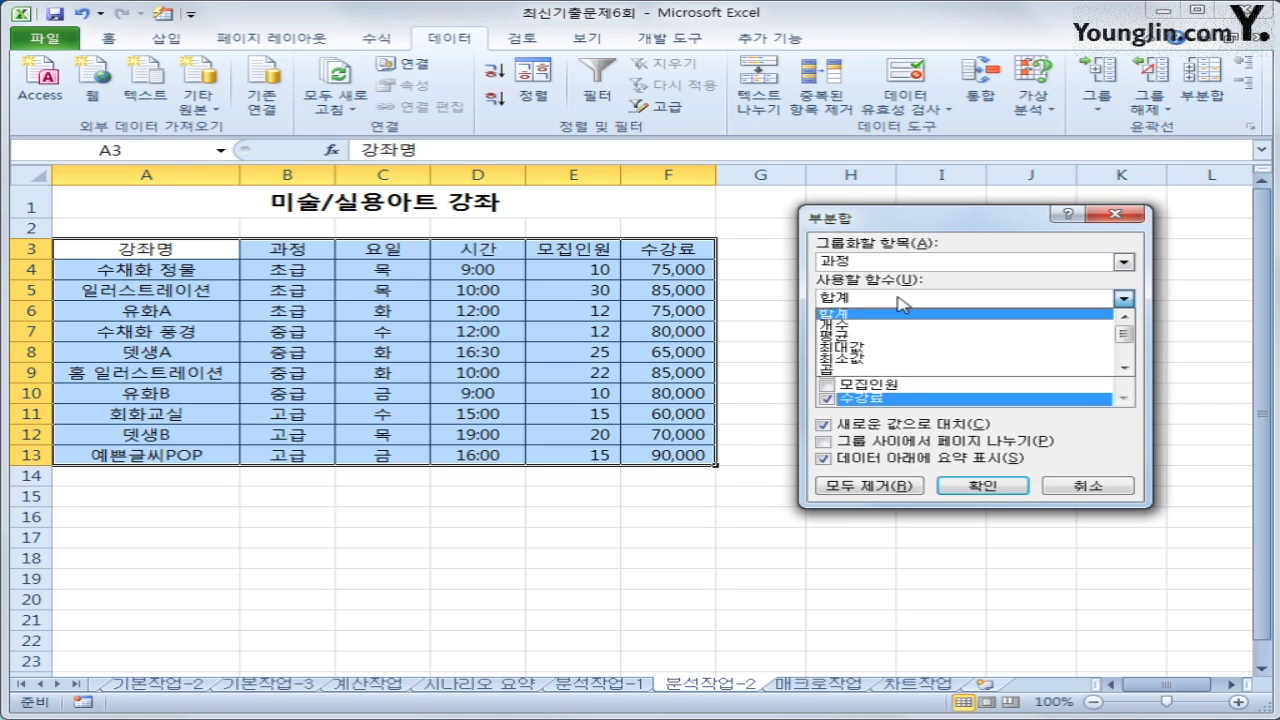
click(907, 337)
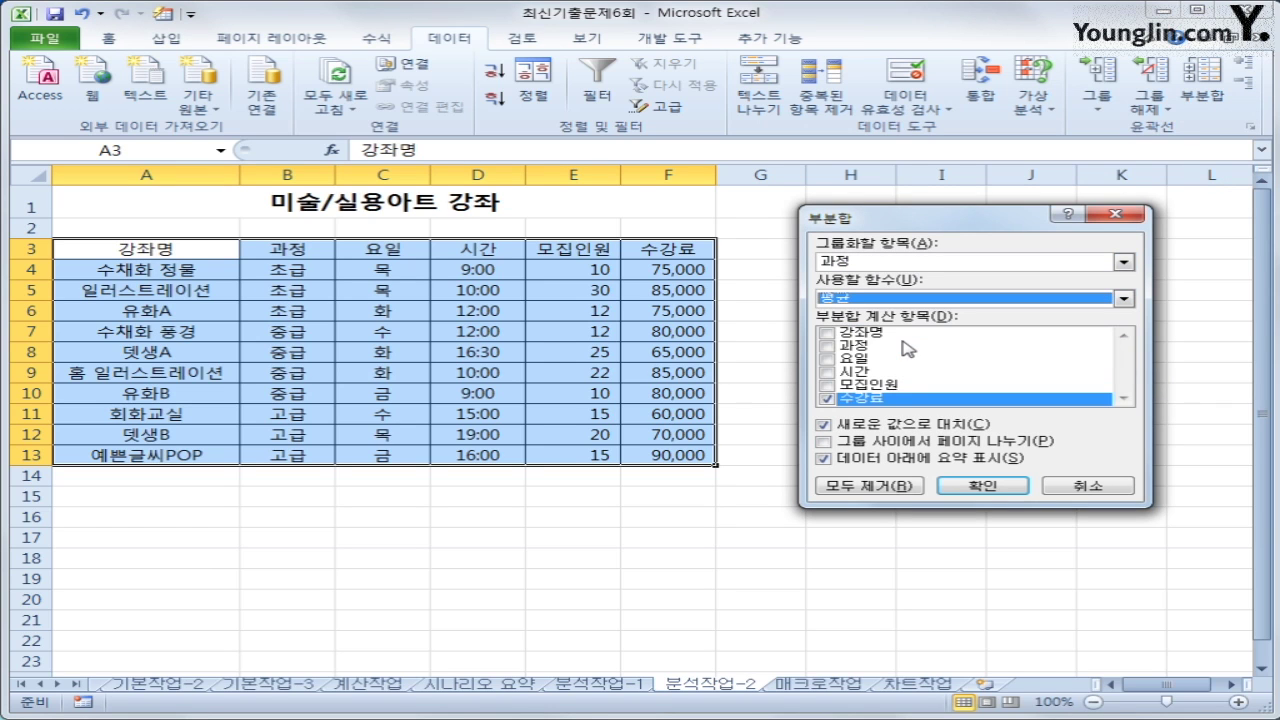
click(827, 386)
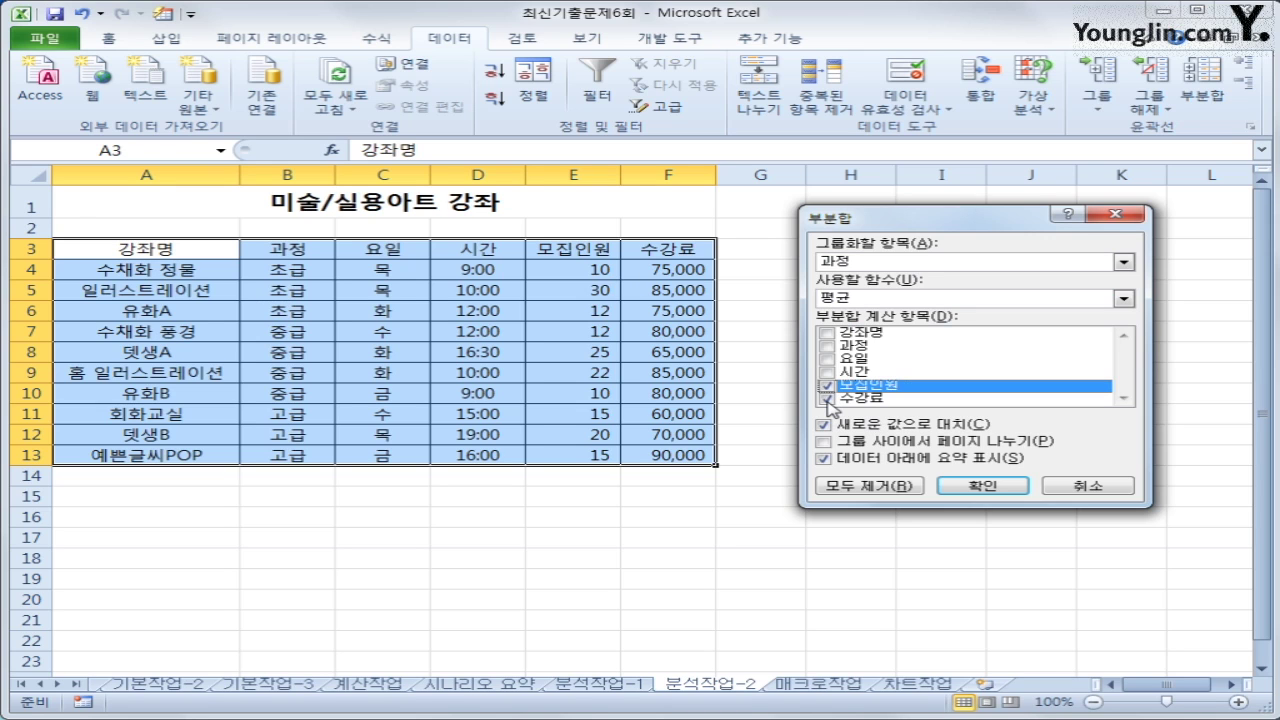
click(970, 486)
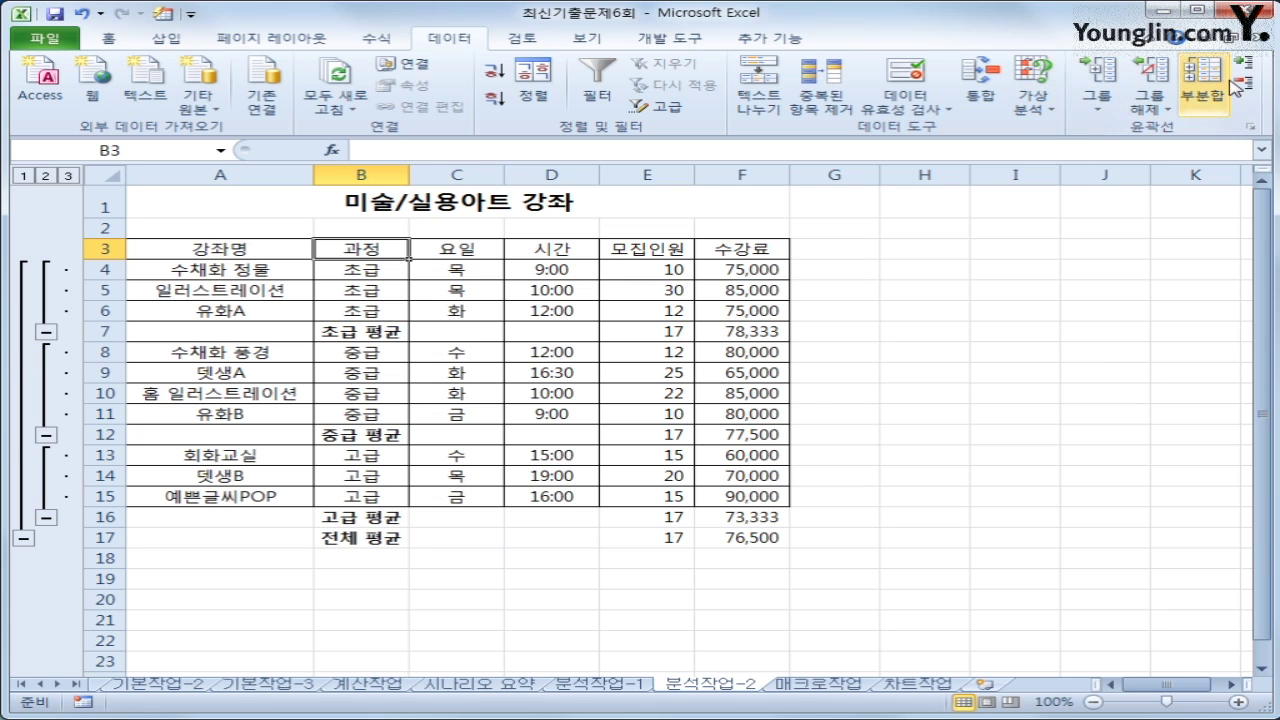
Step: Add maximum subtotals of 모집인원 and 수강료 for each 과정 without replacing the averages, and widen column B to fit its labels
click(1203, 95)
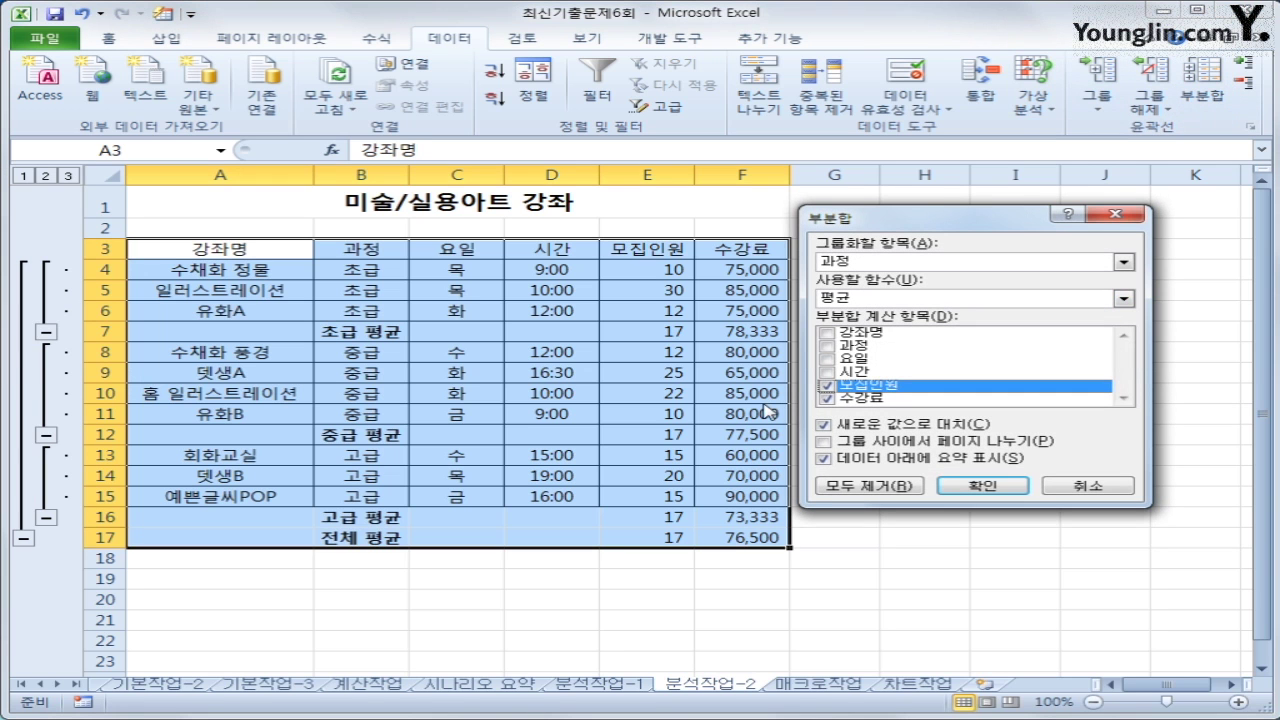
click(944, 299)
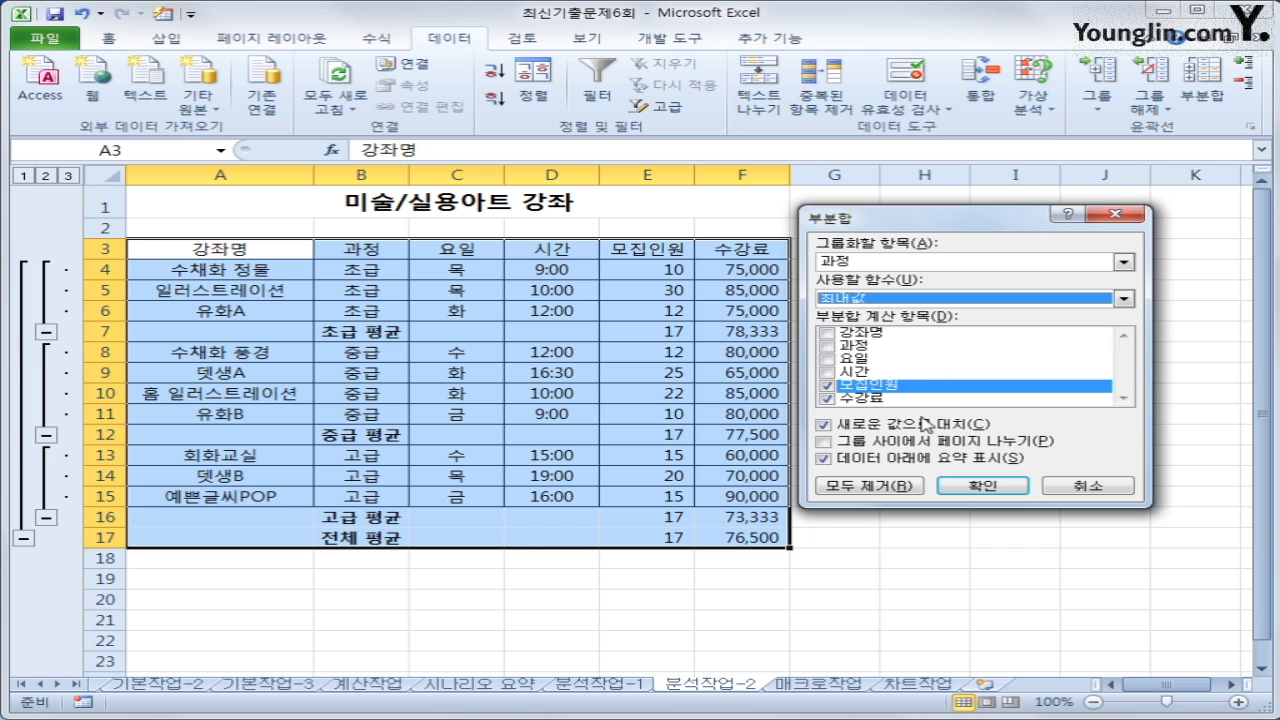
click(864, 430)
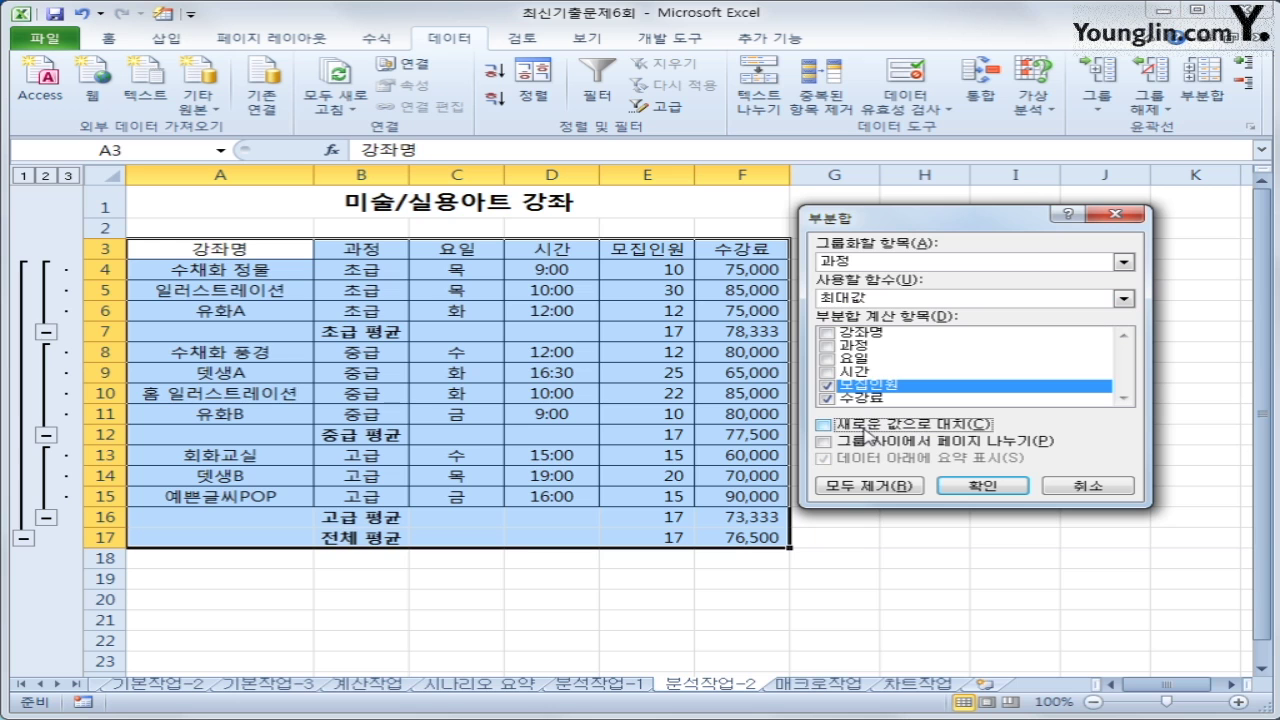
click(968, 486)
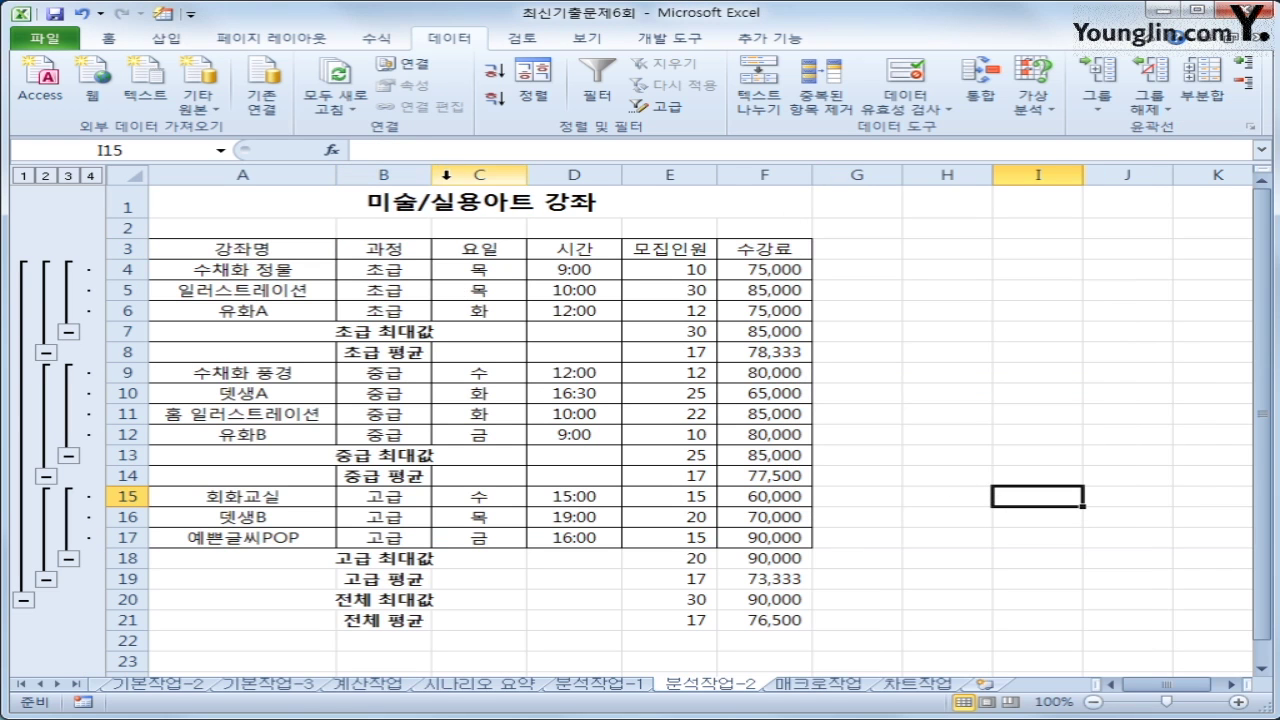
drag(432, 177, 456, 177)
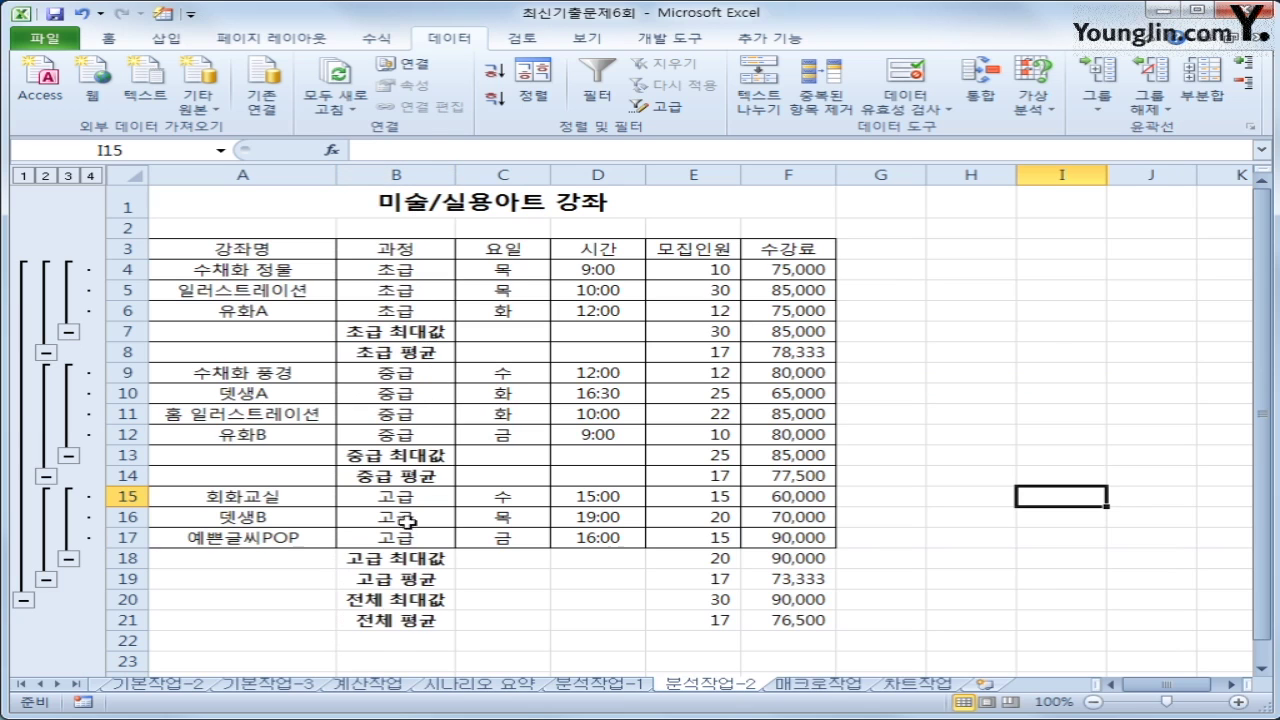
click(800, 244)
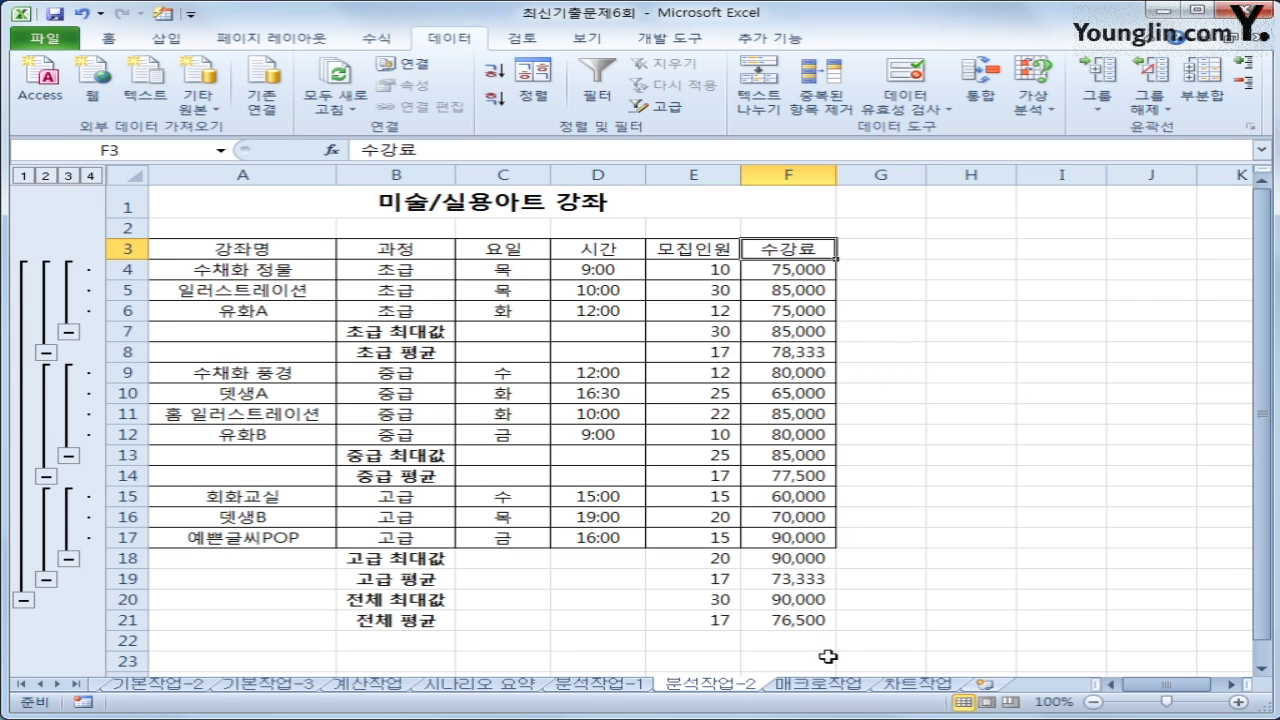
Step: On the 매크로작업 sheet, start recording a macro named 합계 stored in the current workbook
click(829, 687)
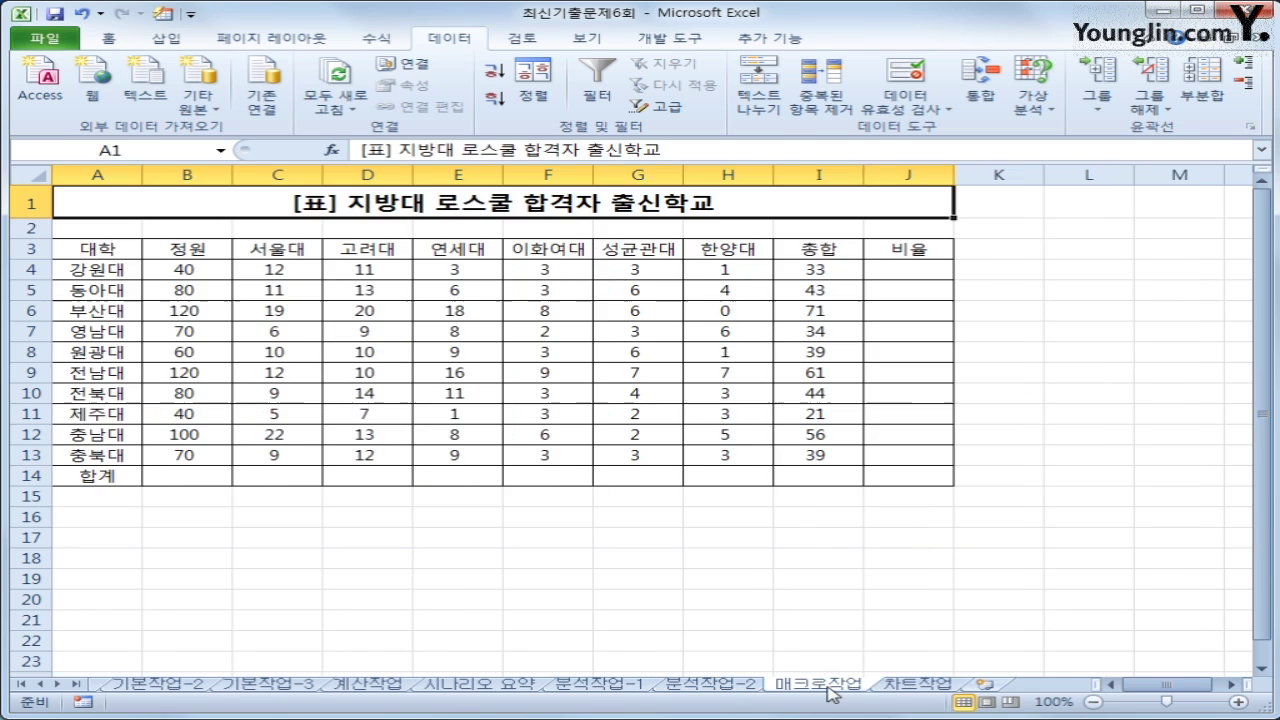
click(1036, 455)
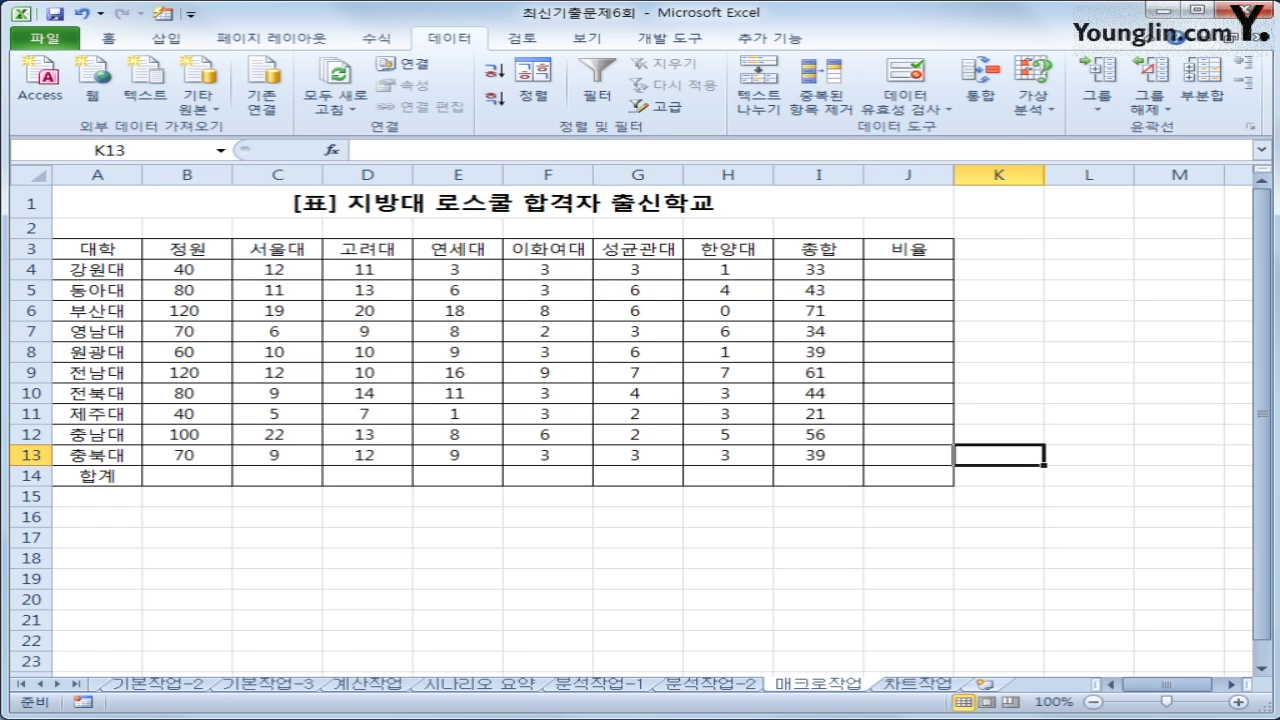
click(688, 44)
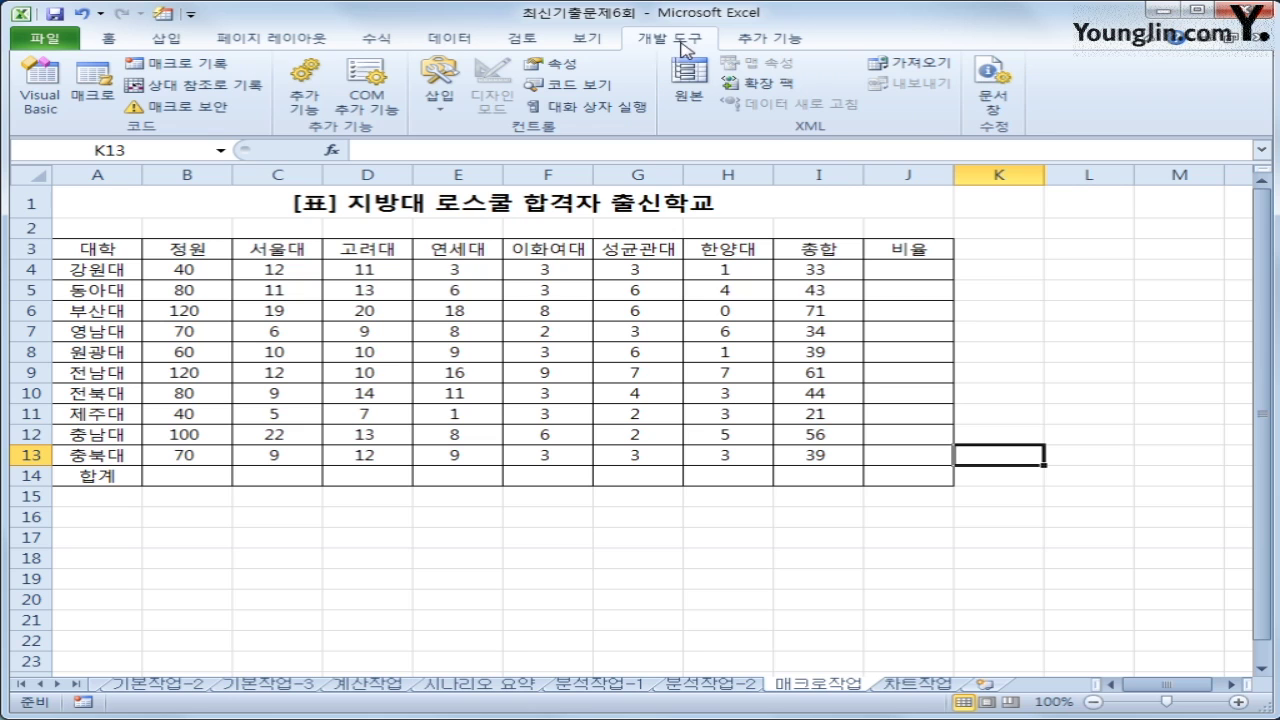
click(178, 63)
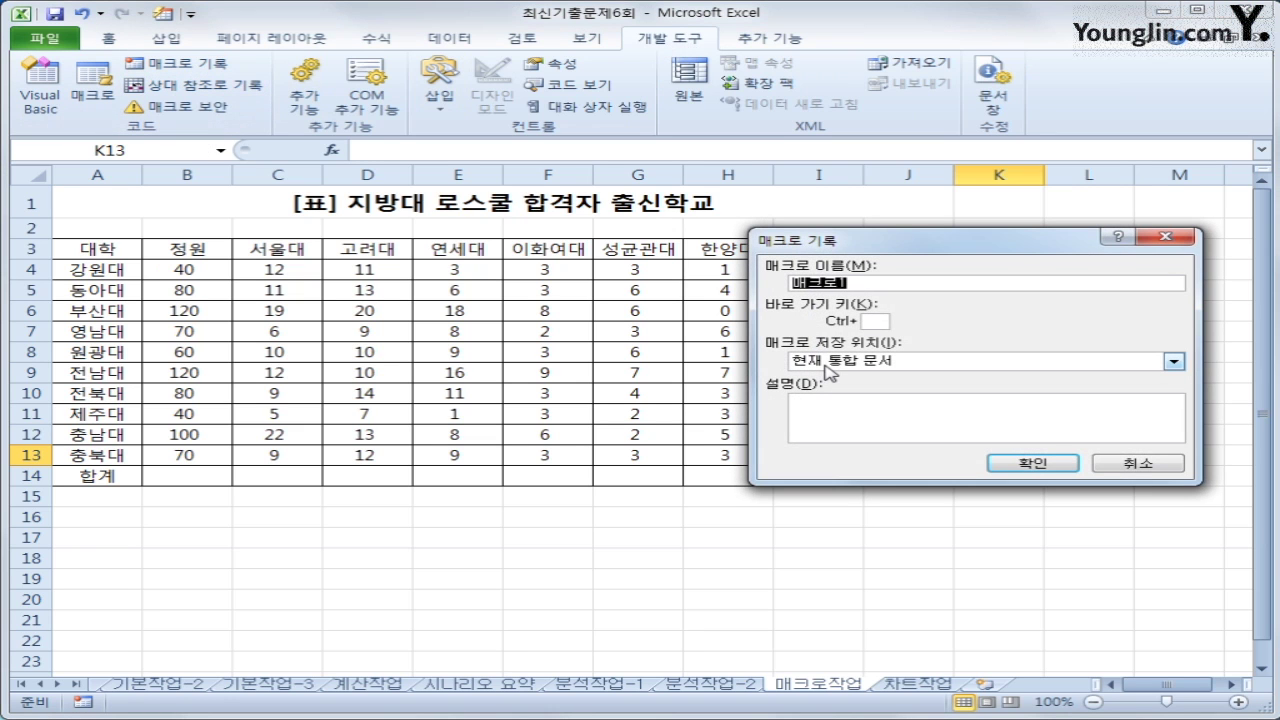
text(합계)
click(1000, 462)
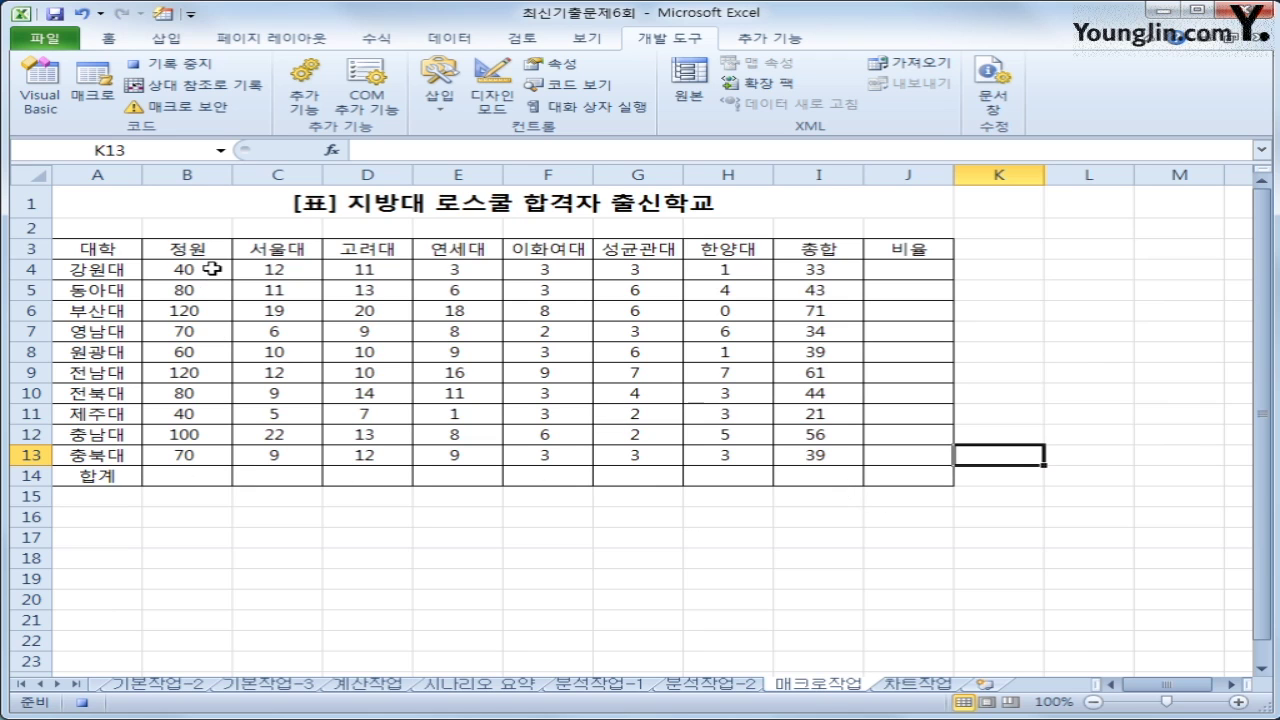
Step: Fill the 합계 row, B14:I14, with AutoSum totals of rows 4 to 13 and stop the macro recording
drag(212, 268, 793, 481)
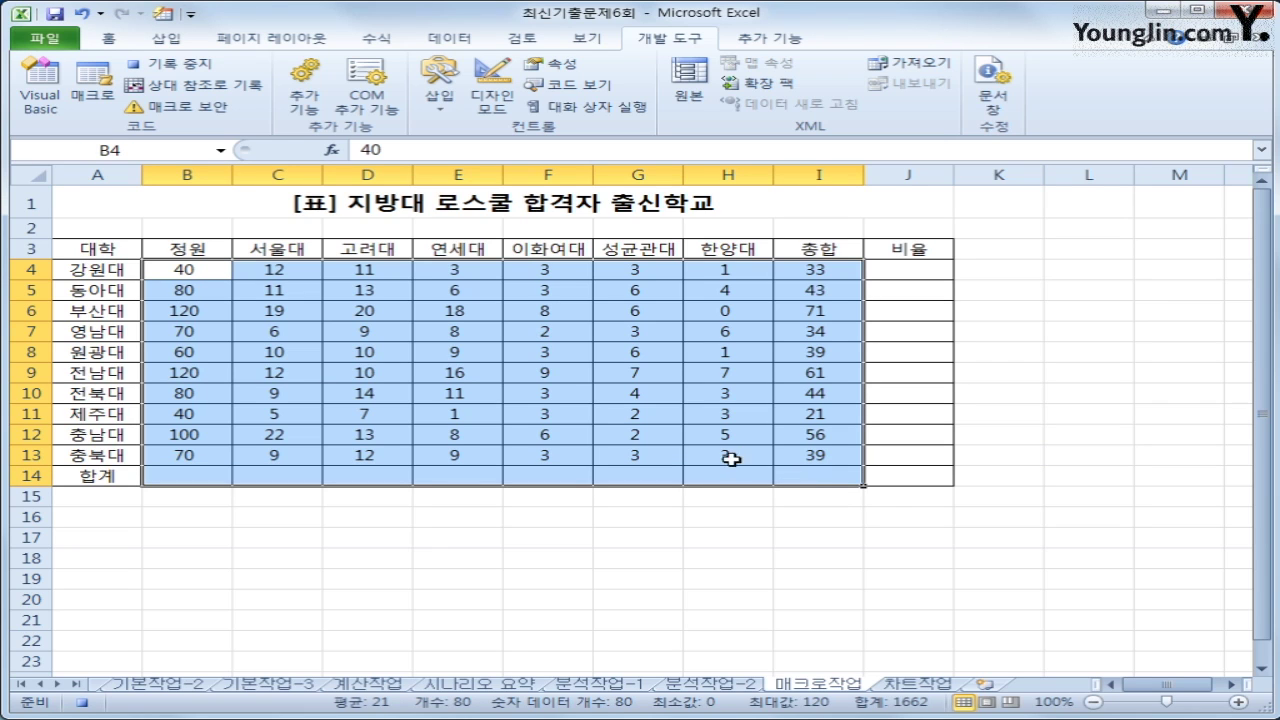
click(376, 38)
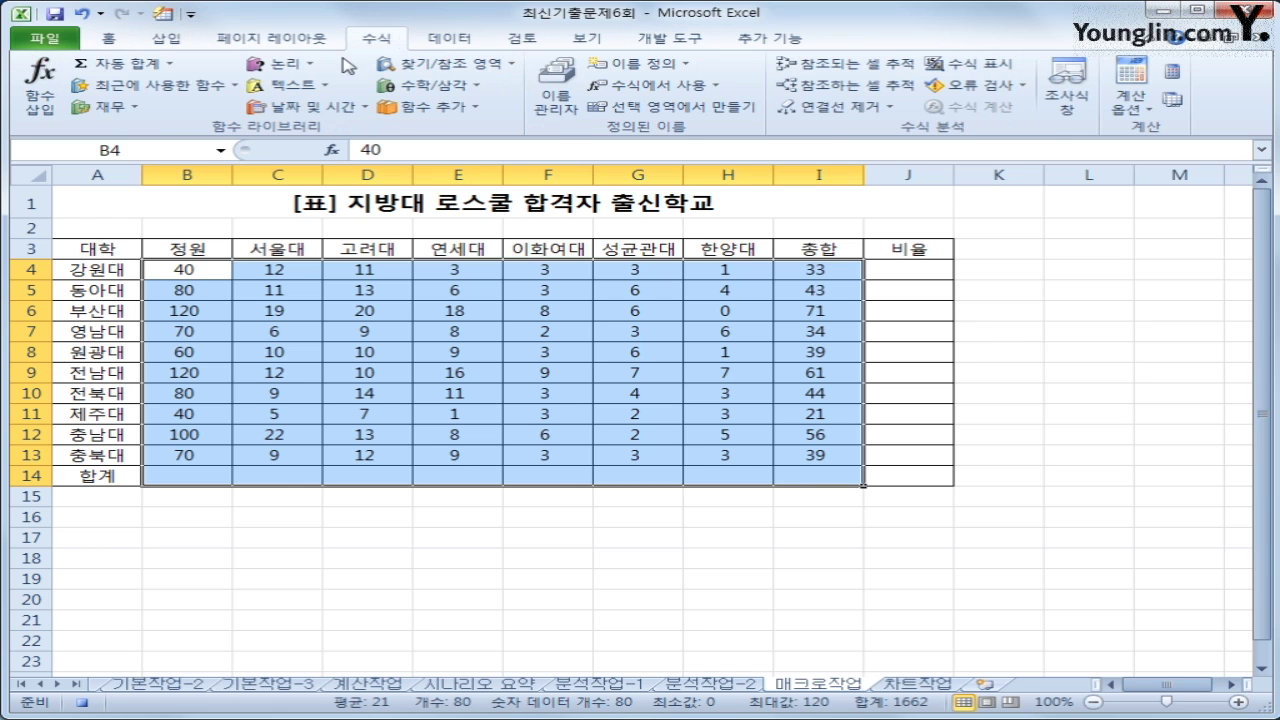
click(140, 66)
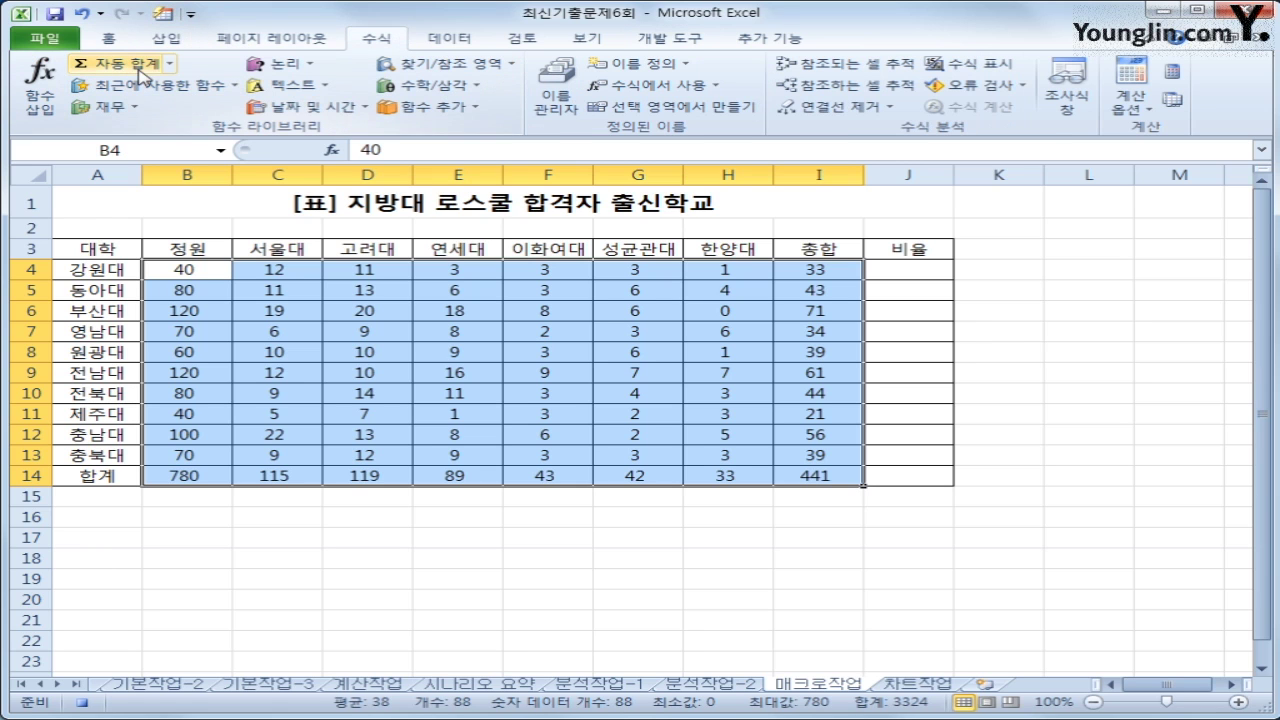
click(175, 471)
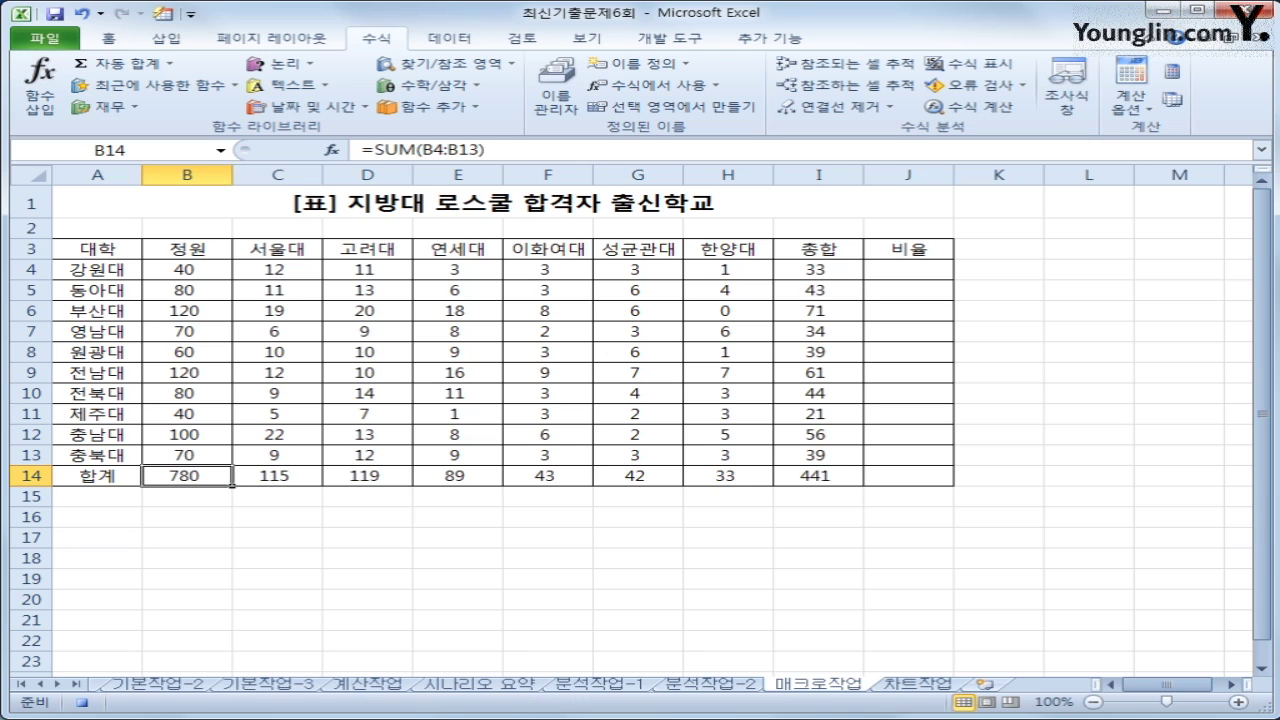
click(678, 44)
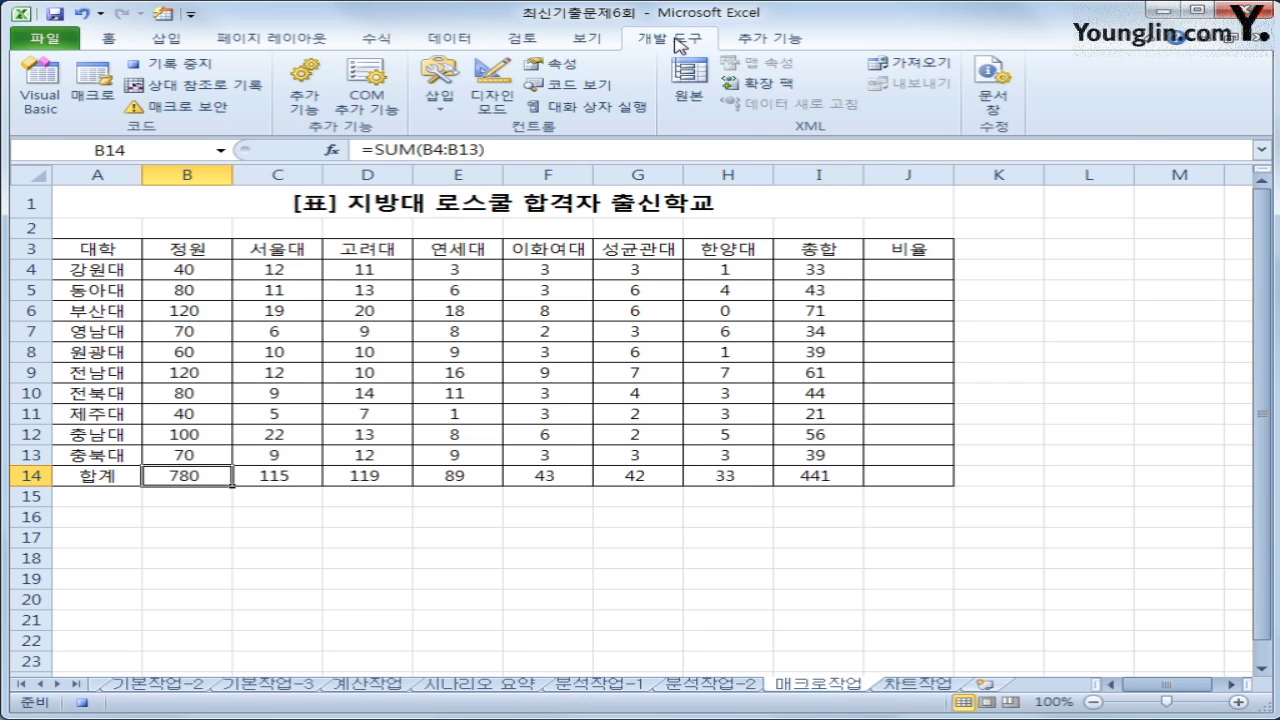
click(163, 65)
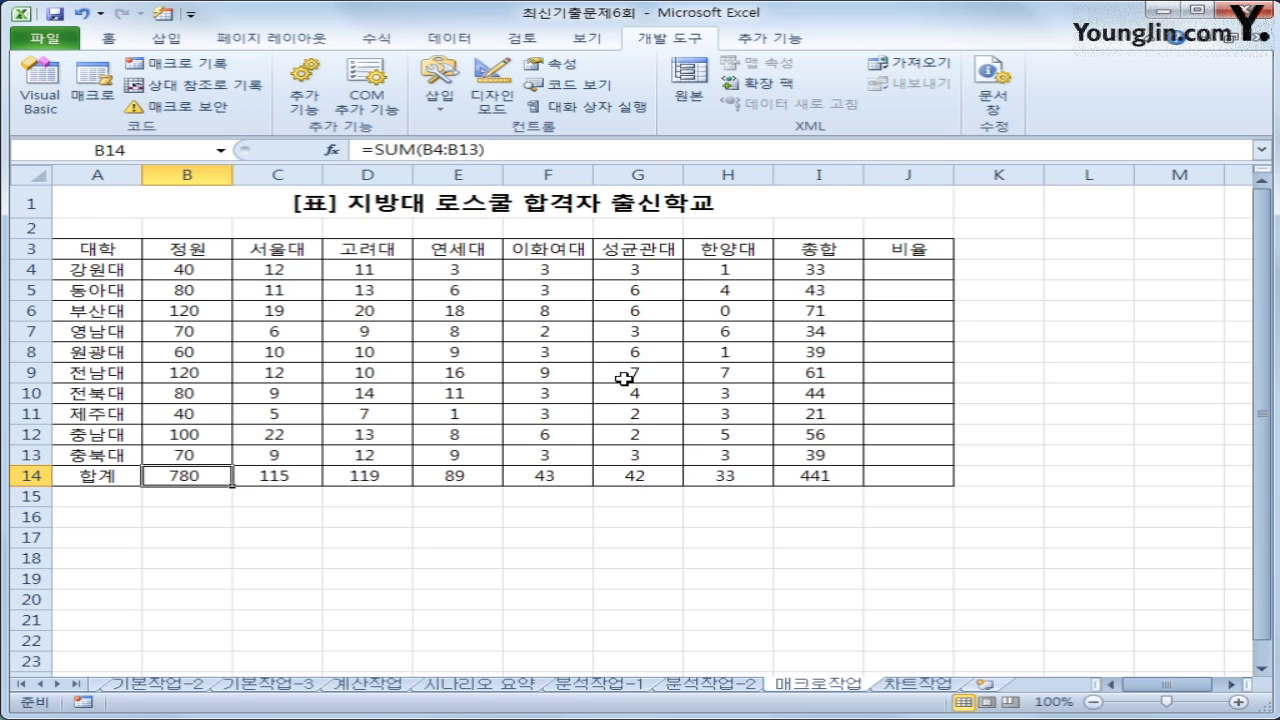
Step: Draw a rounded rectangle about 3.8 cm wide and 1.2 cm high over L4:M5 and label it 합계
click(166, 38)
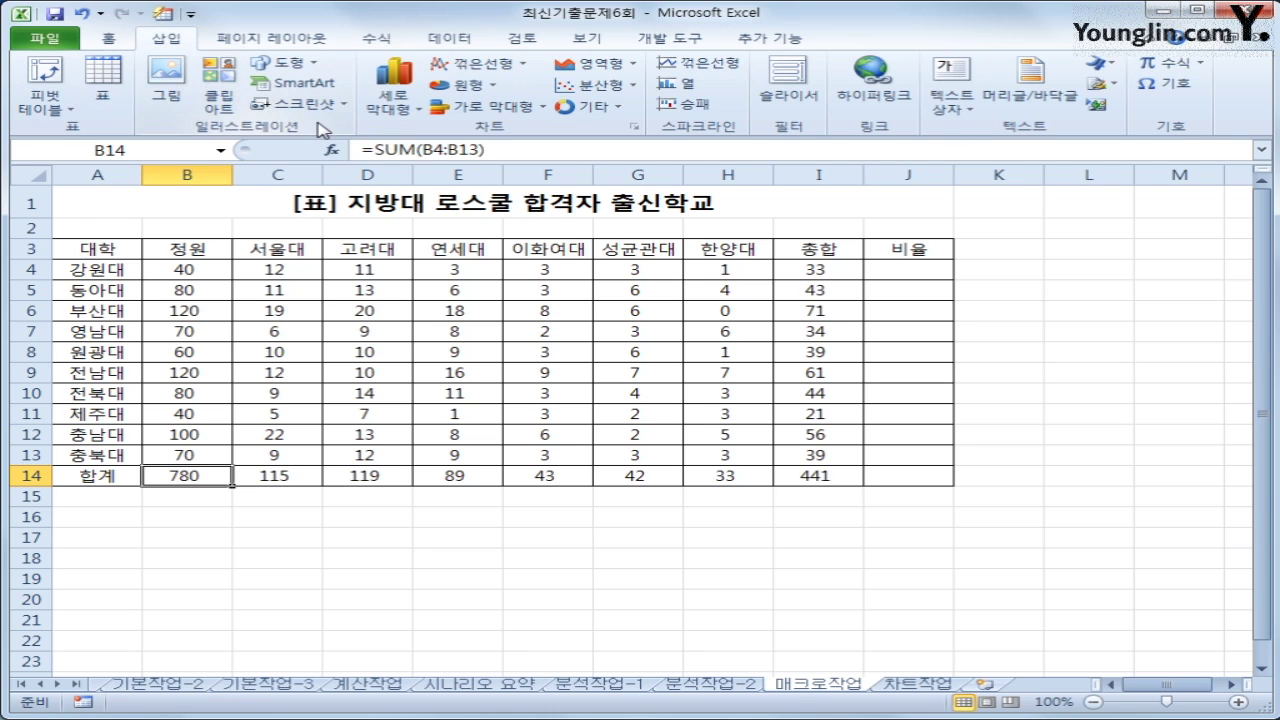
click(286, 63)
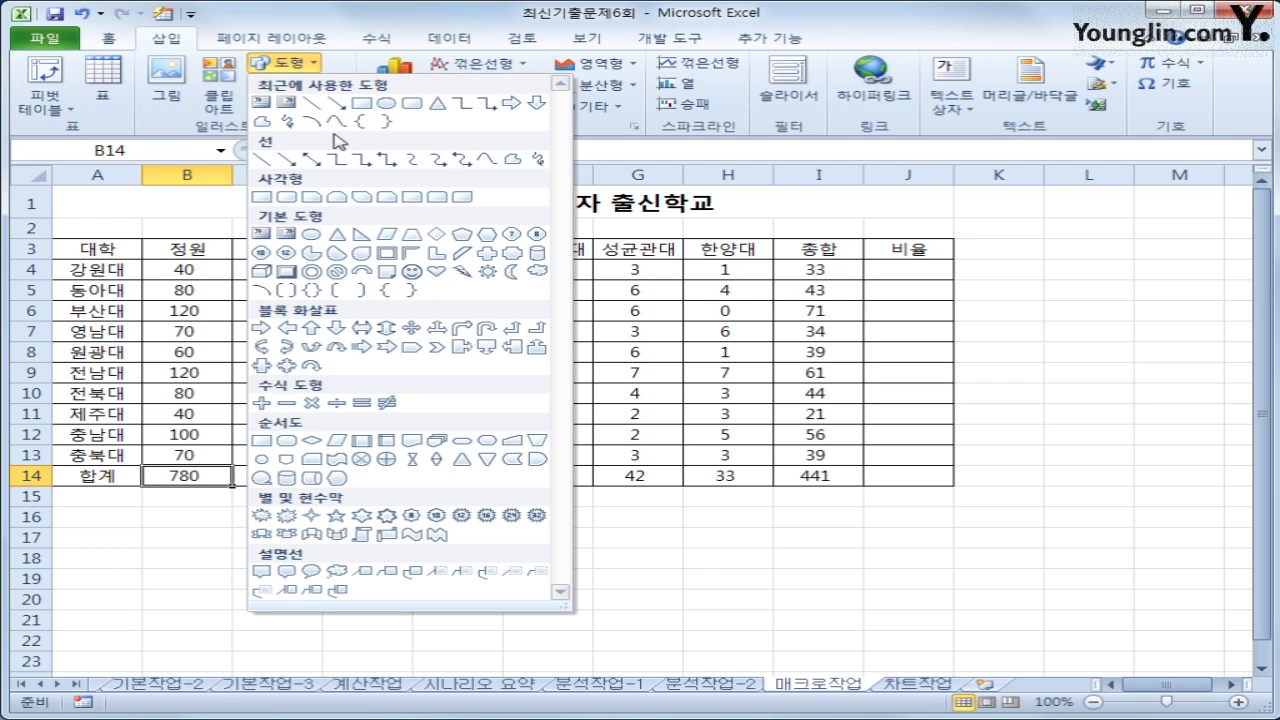
click(286, 196)
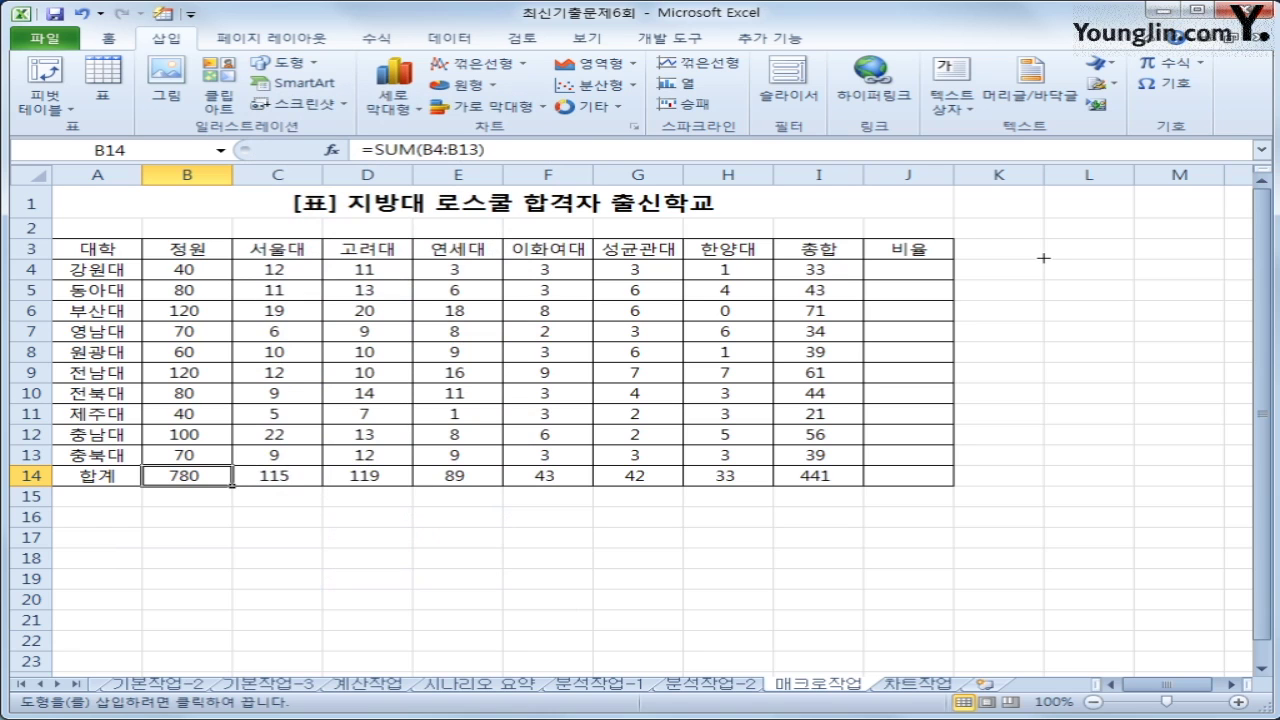
mouse_move(1042, 258)
mouse_down()
mouse_move(1189, 286)
mouse_move(1197, 300)
mouse_up()
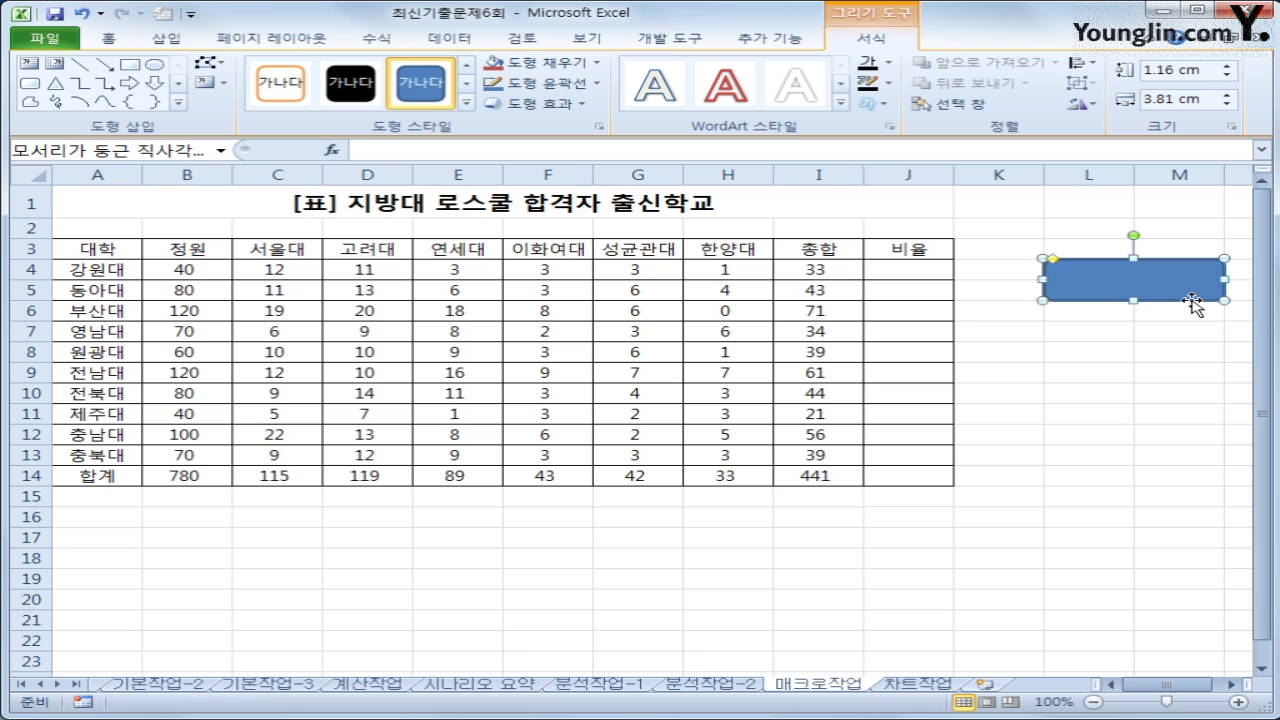
text(합계)
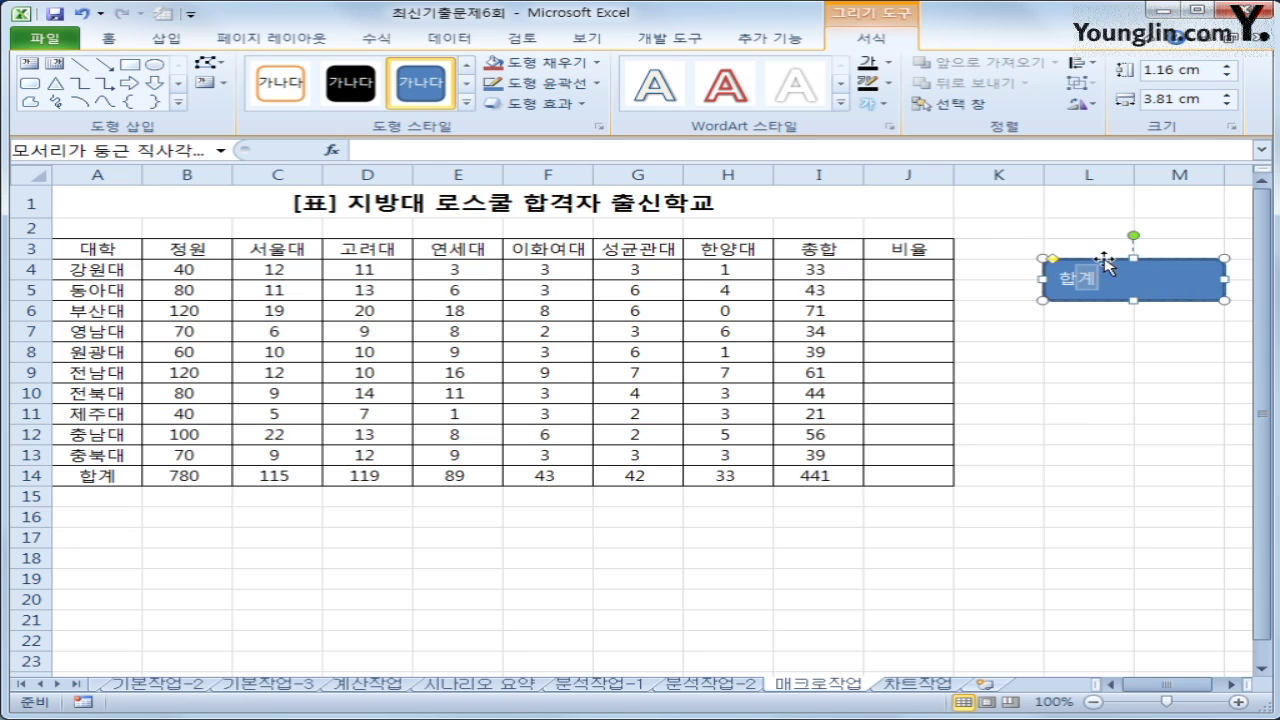
Step: Assign the 합계 macro to the rounded rectangle
key(shift+F10)
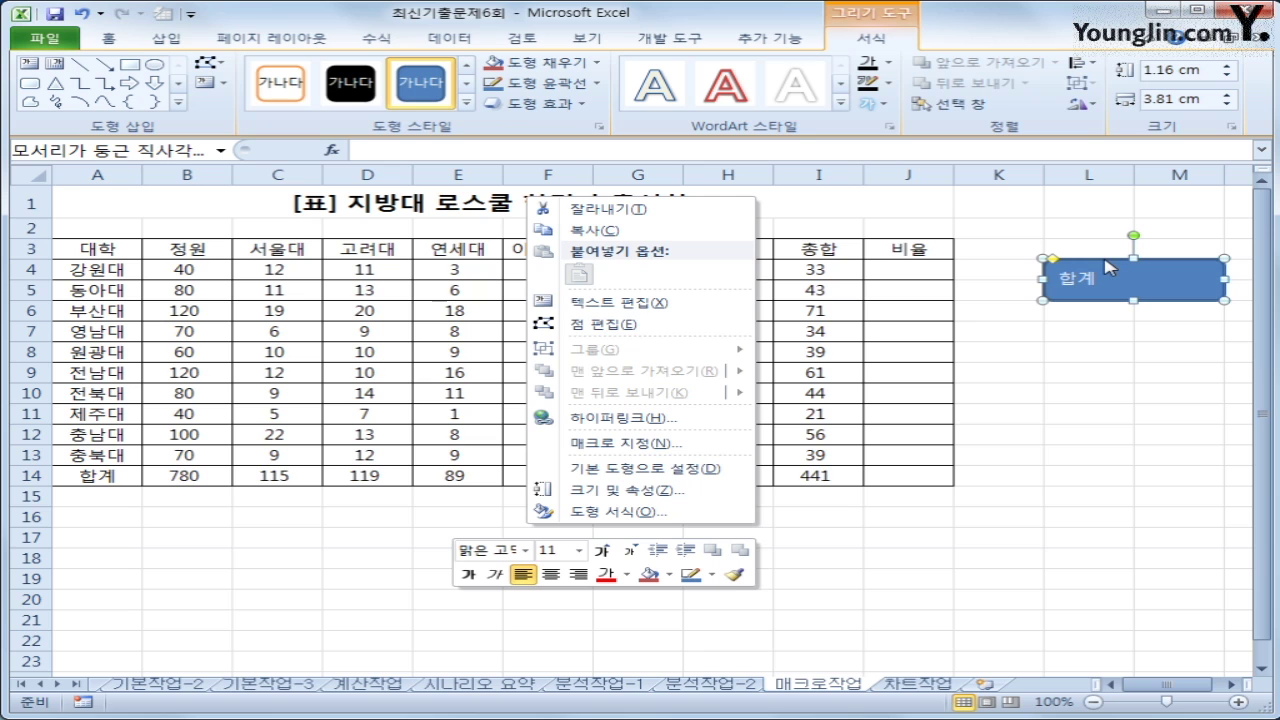
click(548, 450)
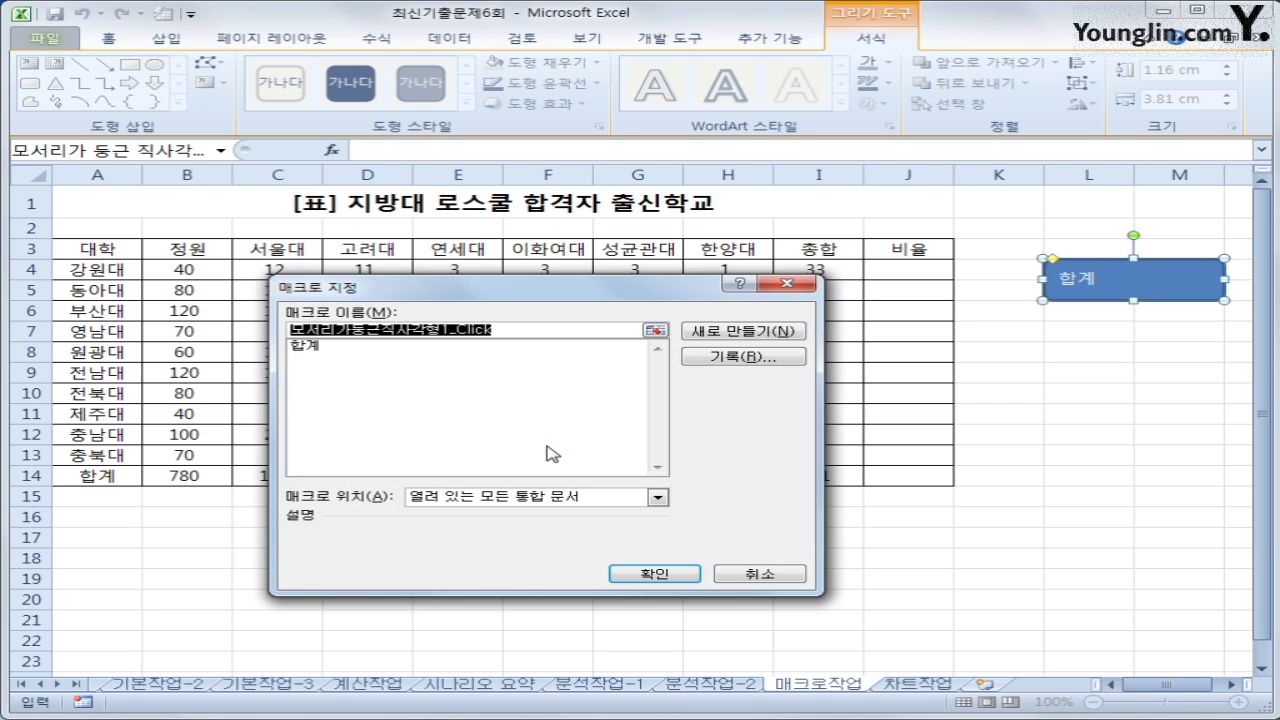
click(400, 346)
click(652, 574)
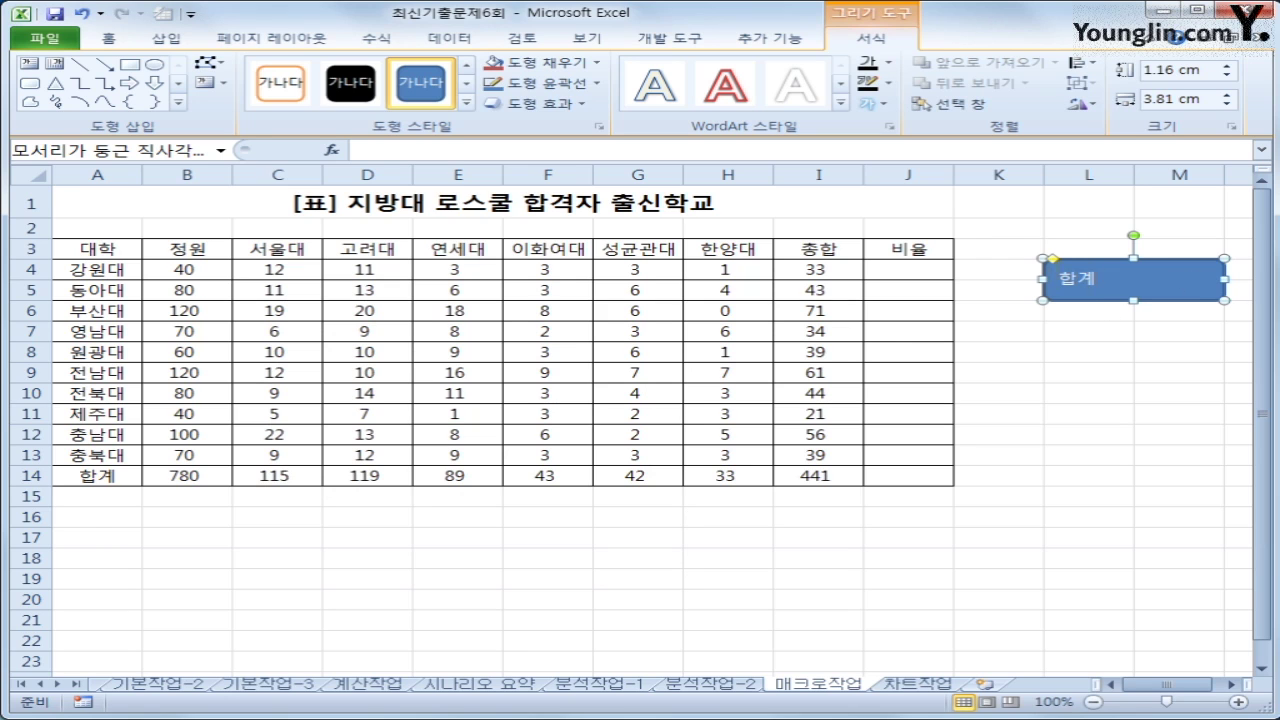
Step: Center the rounded rectangle's text both horizontally and vertically, and deselect the shape
click(107, 40)
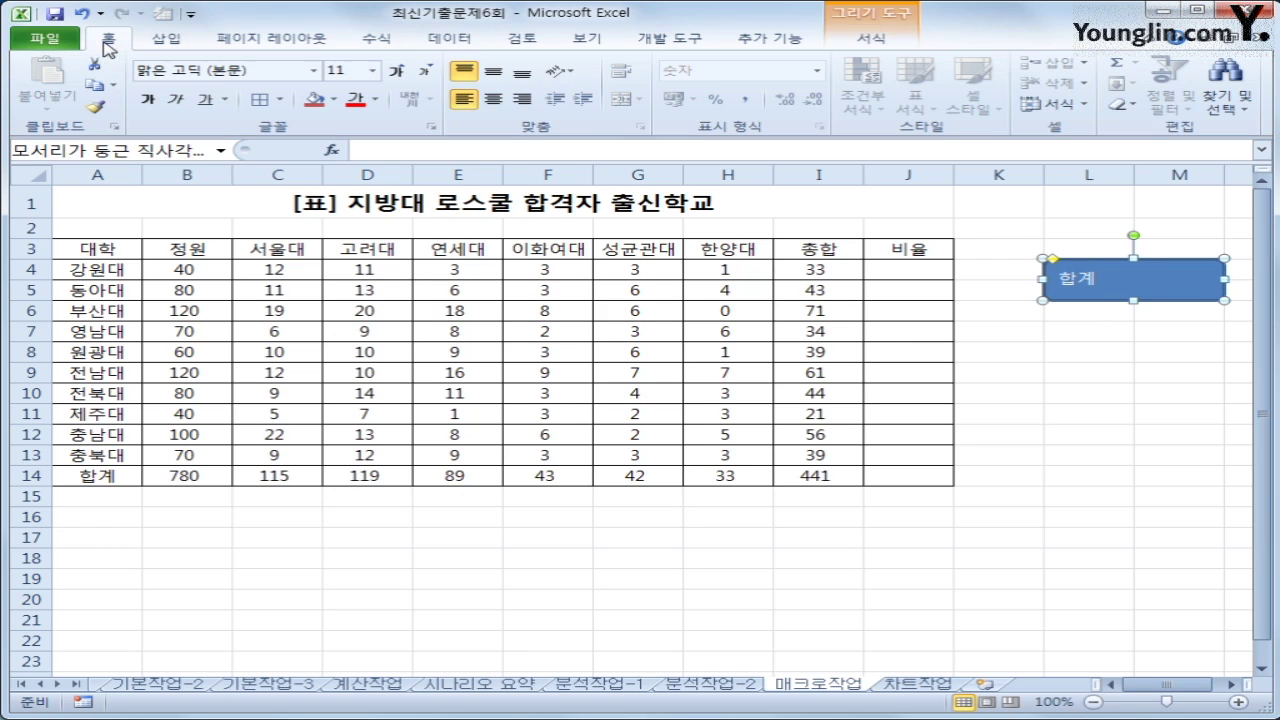
click(493, 98)
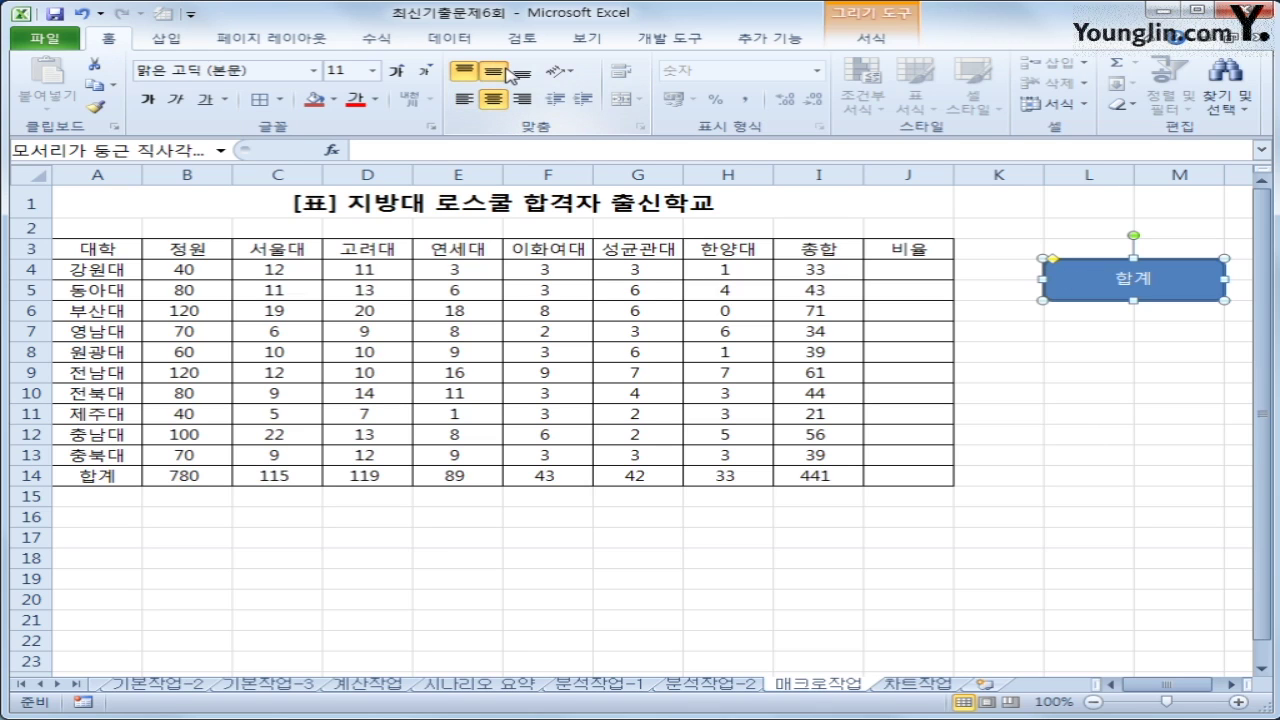
click(508, 73)
click(745, 571)
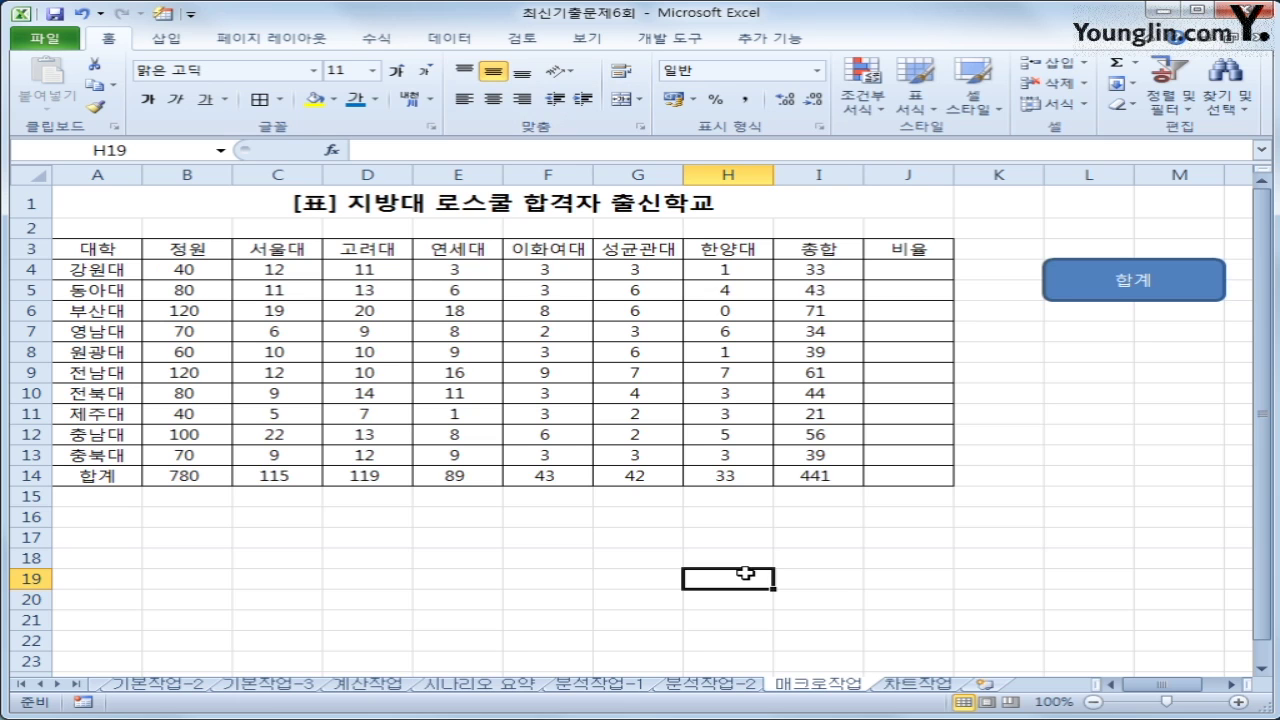
Step: Start recording a second macro named 비율 in the current workbook
click(668, 38)
click(175, 63)
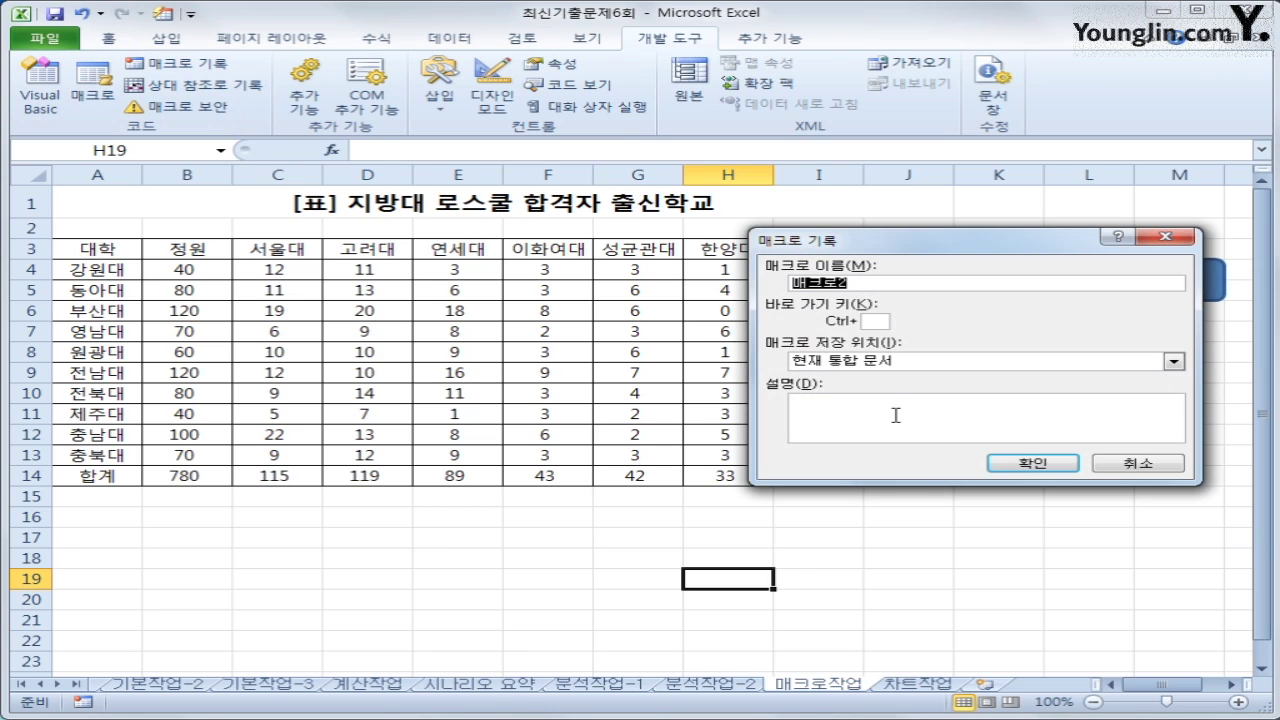
text(비율)
click(1060, 463)
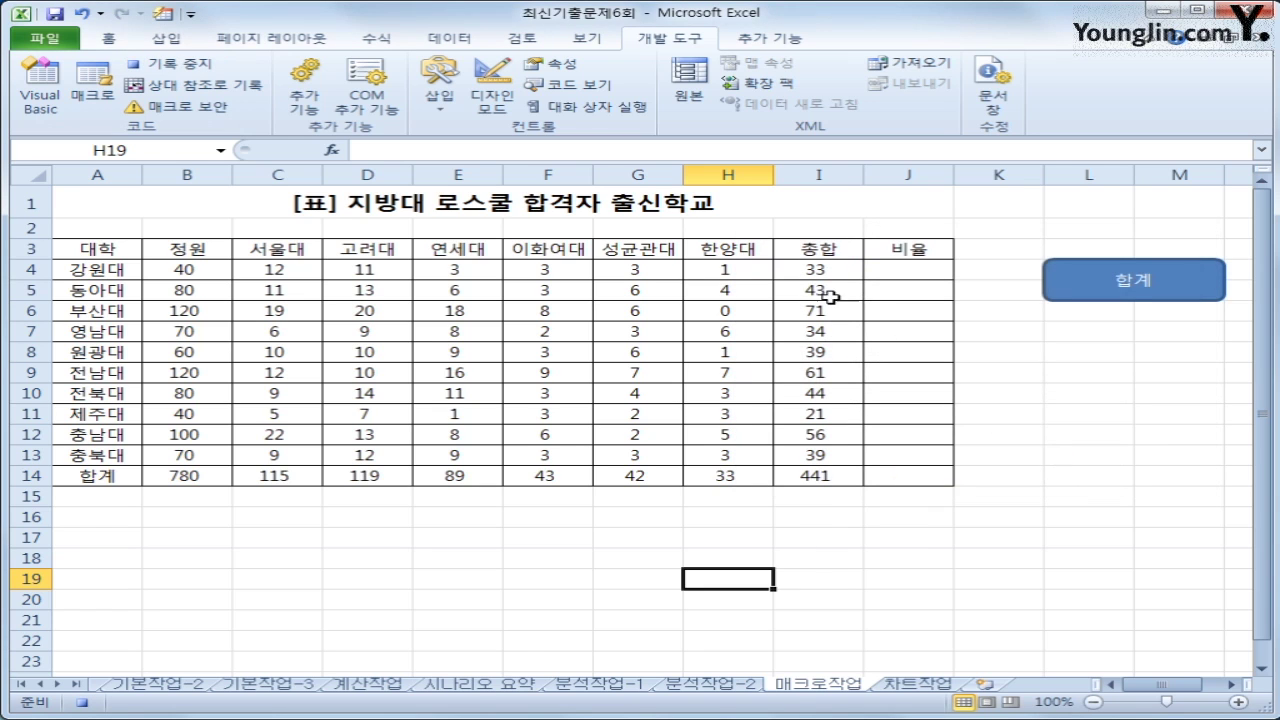
Step: Enter the formula =(I4/B4)*100 in J4 for the first university's 비율
click(929, 269)
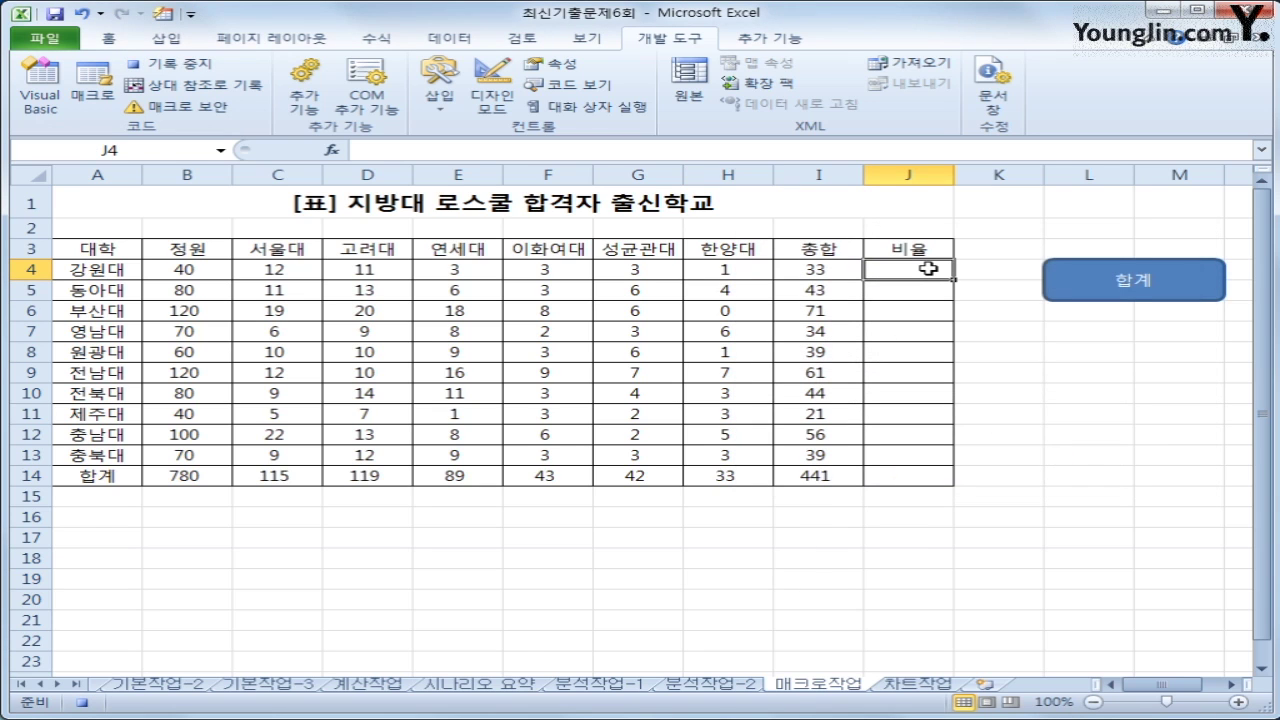
text(=)
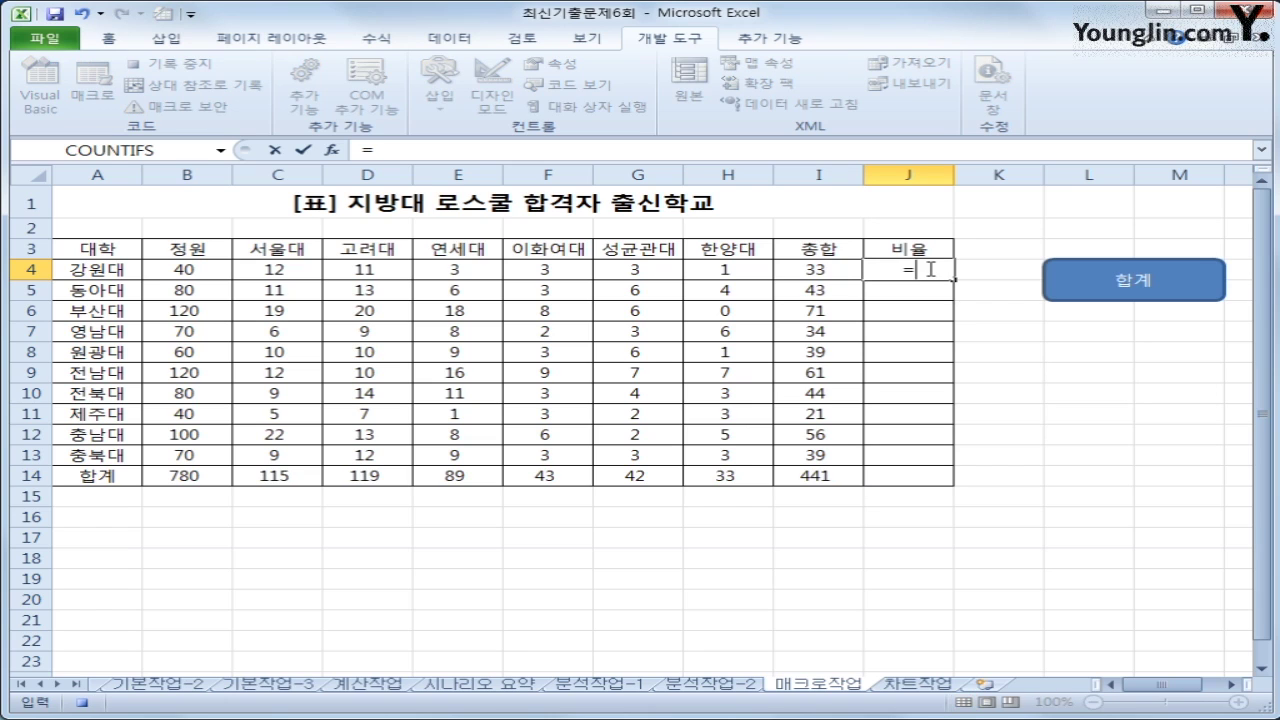
text(()
key(Left)
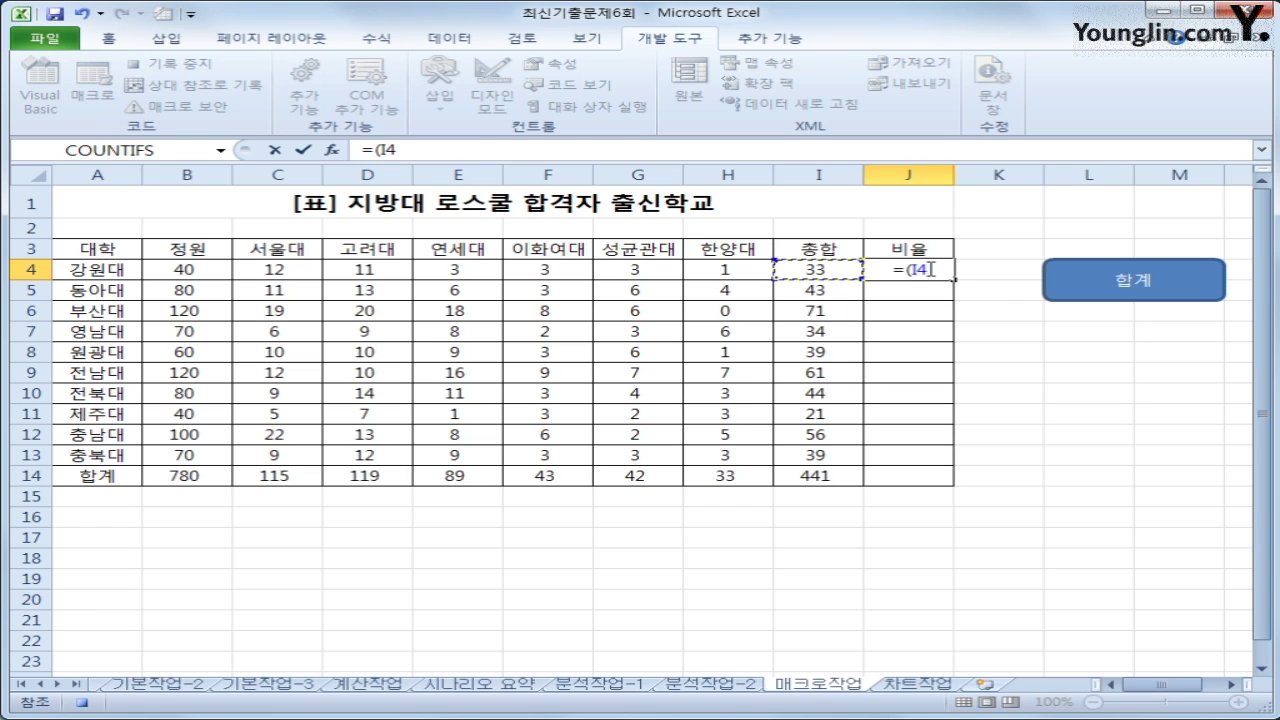
text(/)
key(Left)
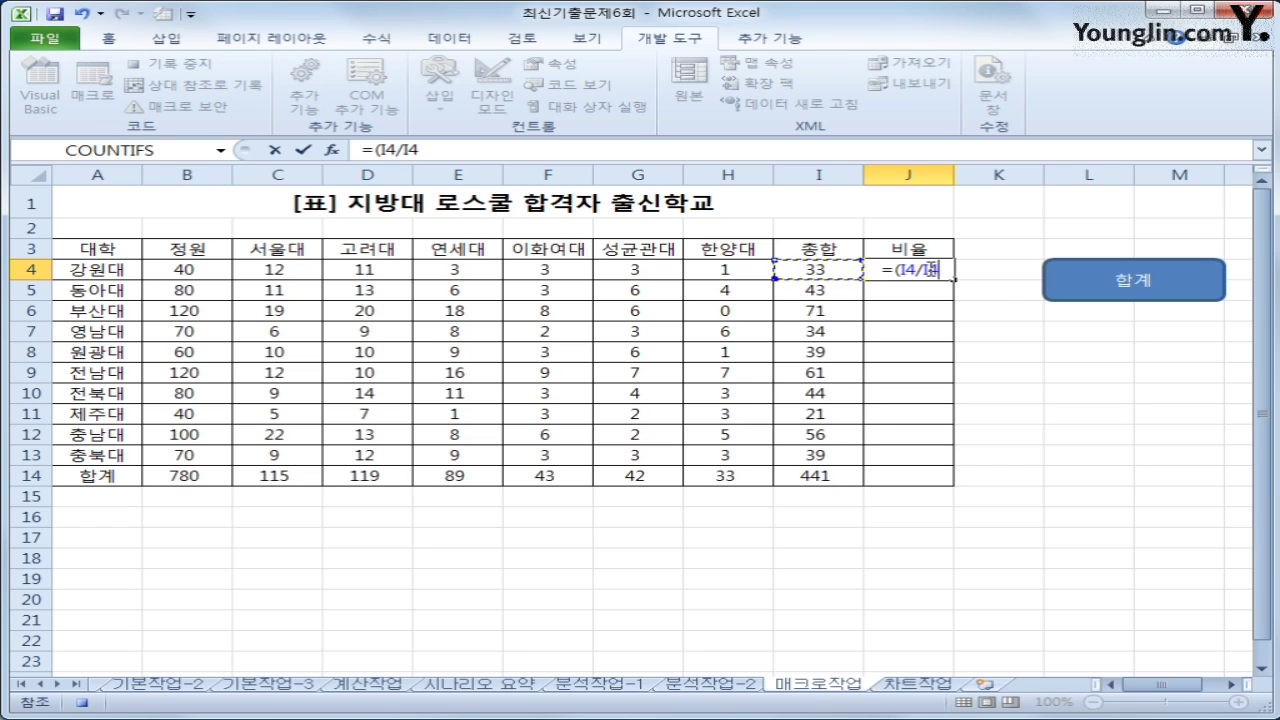
key(Left)
key(Left)
key(Left)
key(Left)
key(Left)
key(Left)
key(Left)
text())
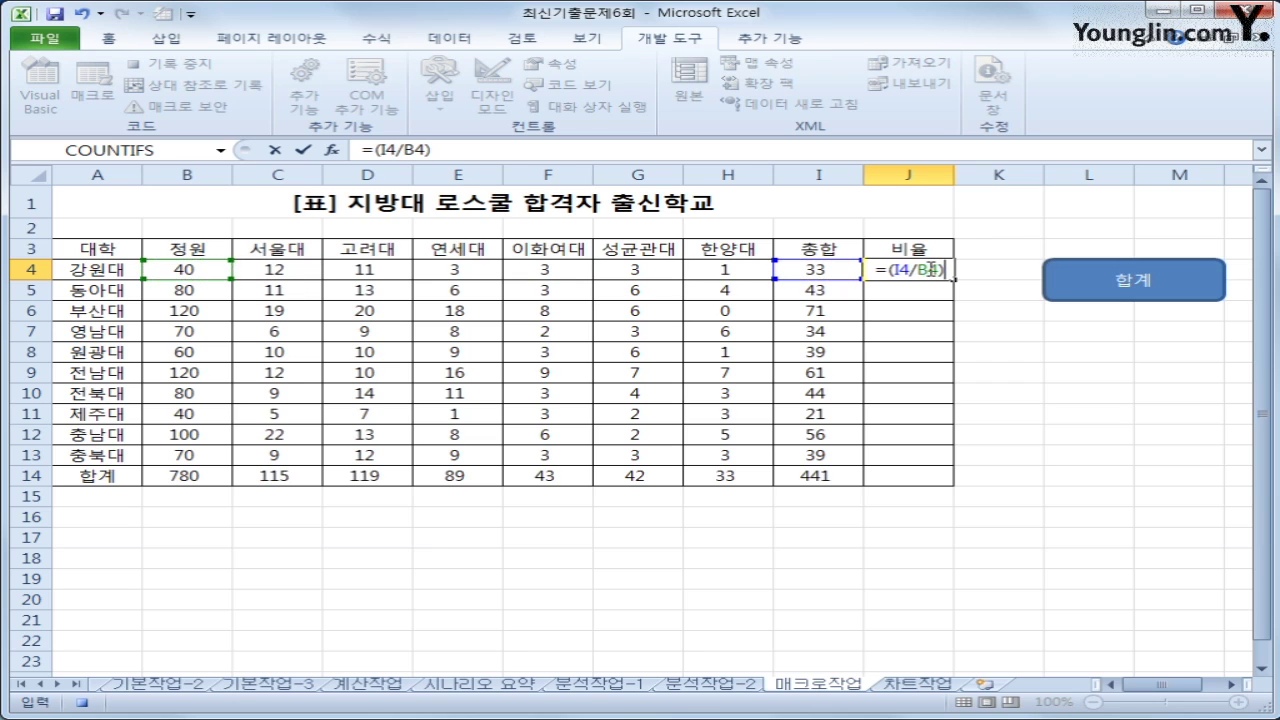
text(*100)
key(Return)
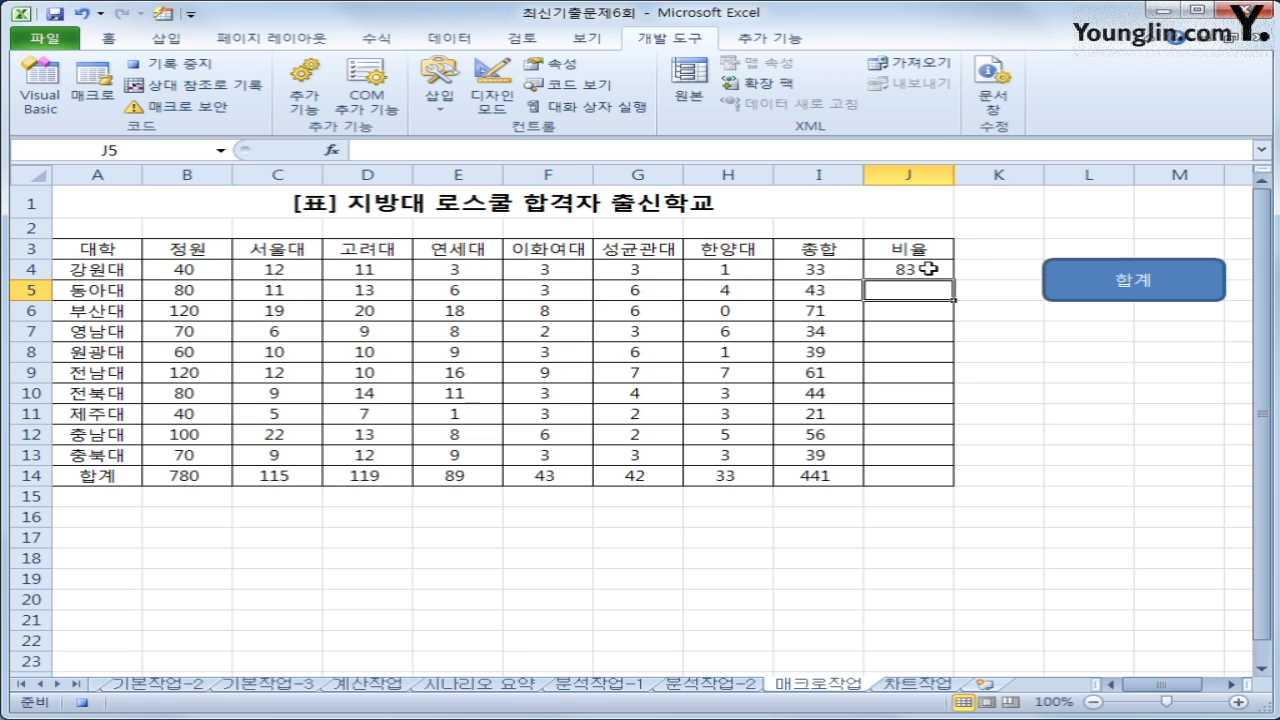
Step: Fill the 비율 formula from J4 down through J14
click(929, 268)
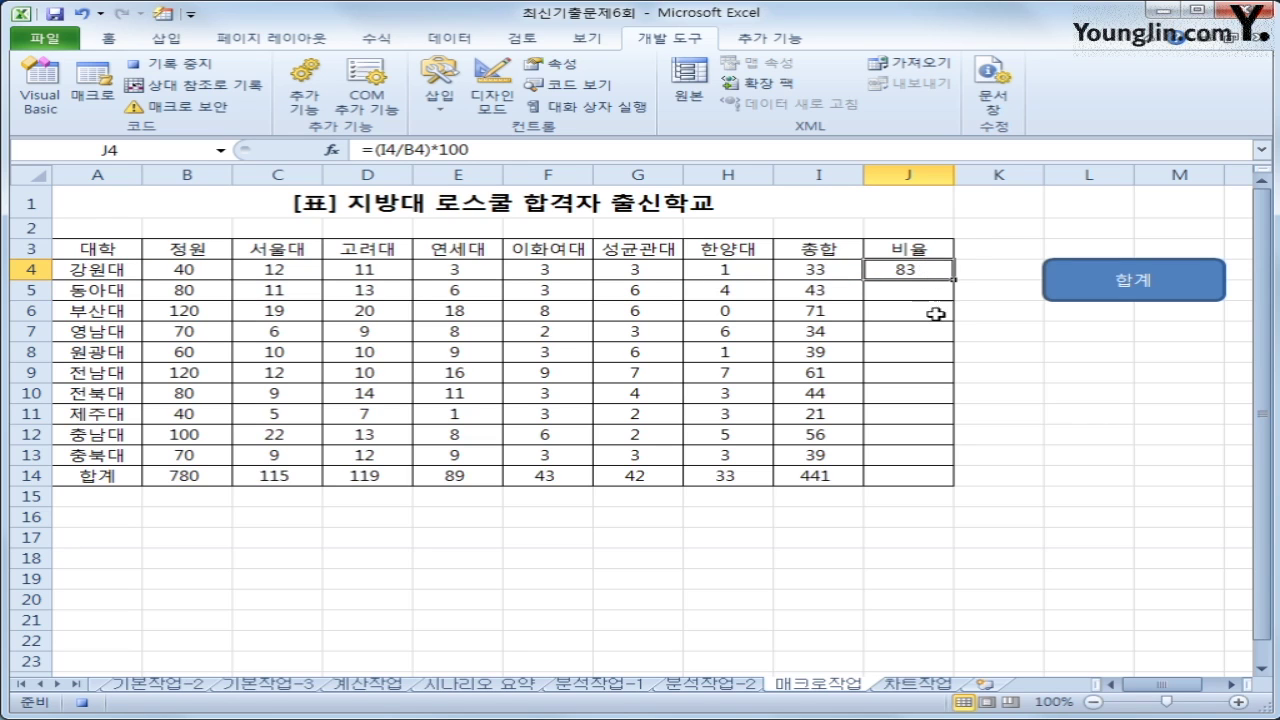
drag(953, 280, 957, 486)
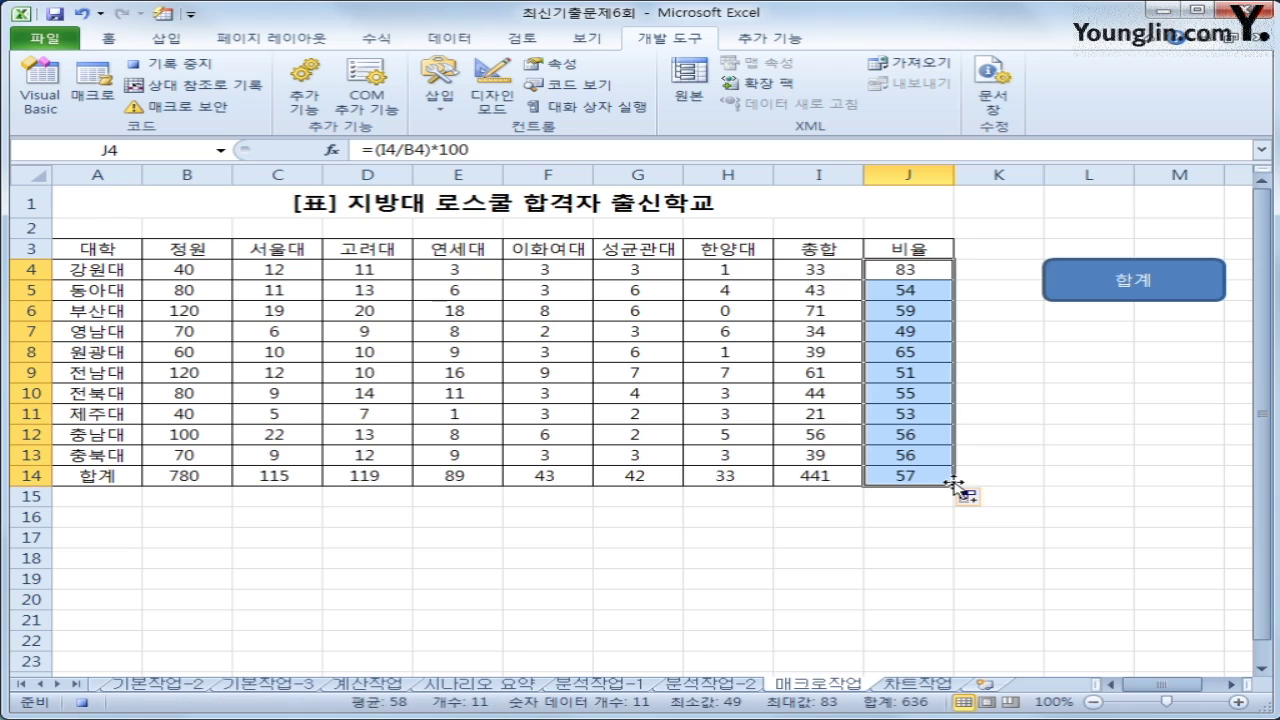
Step: Show the 비율 values in J4:J14 with two decimal places
click(902, 474)
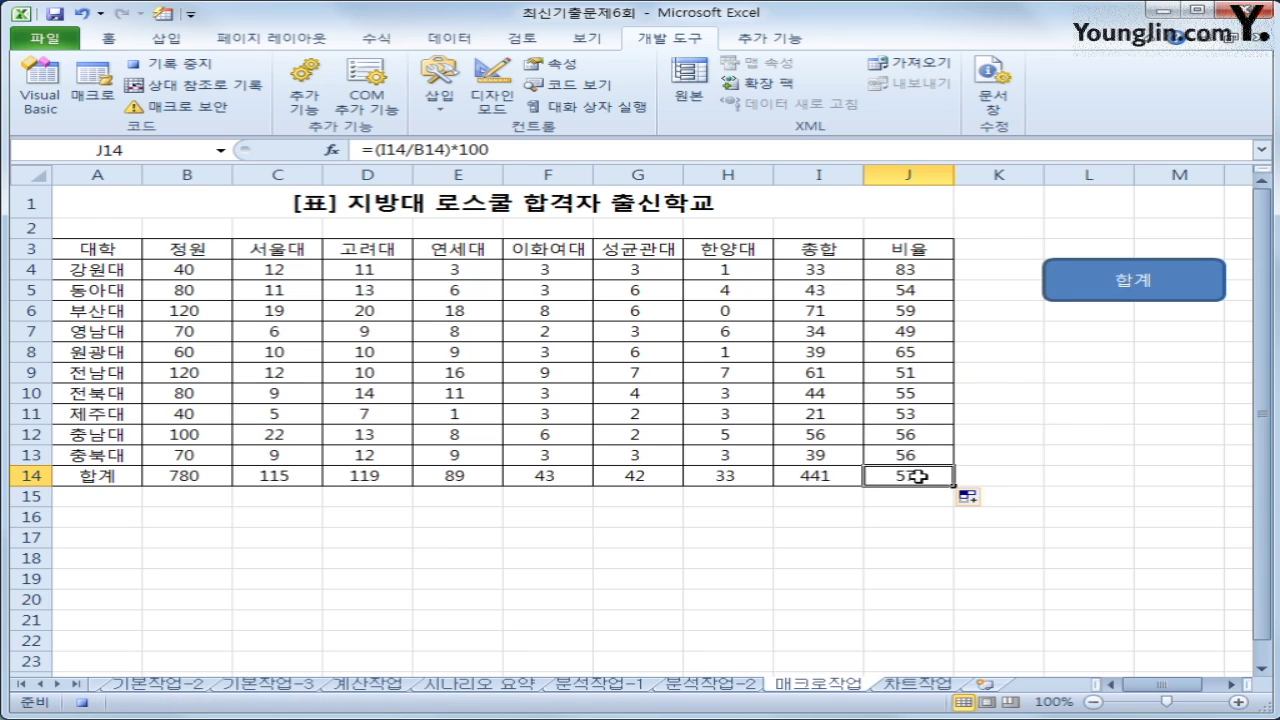
drag(917, 476, 917, 270)
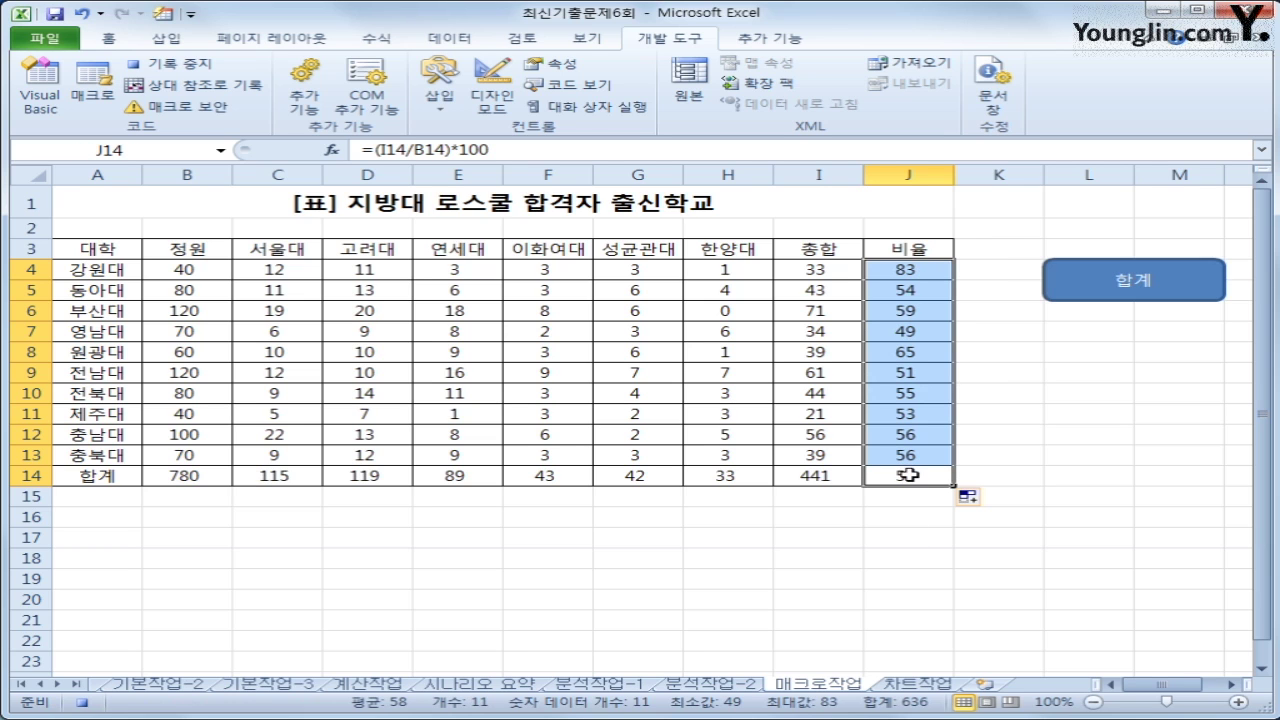
click(122, 40)
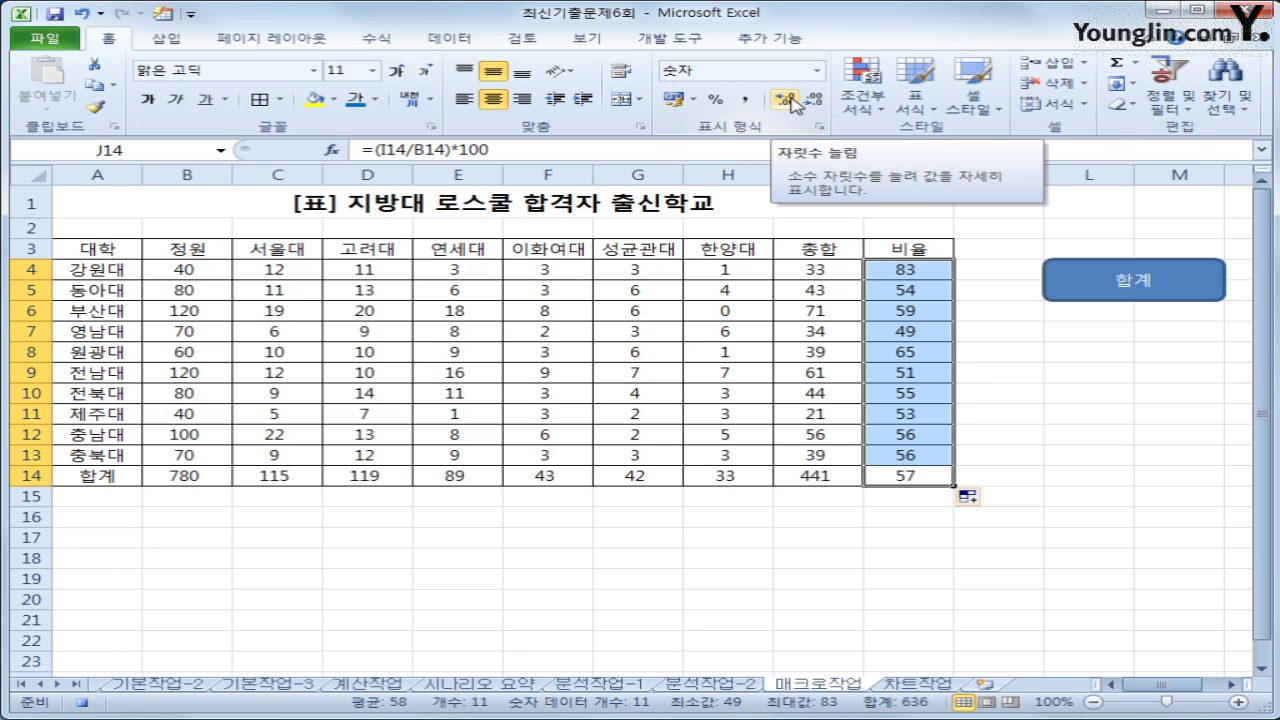
click(788, 100)
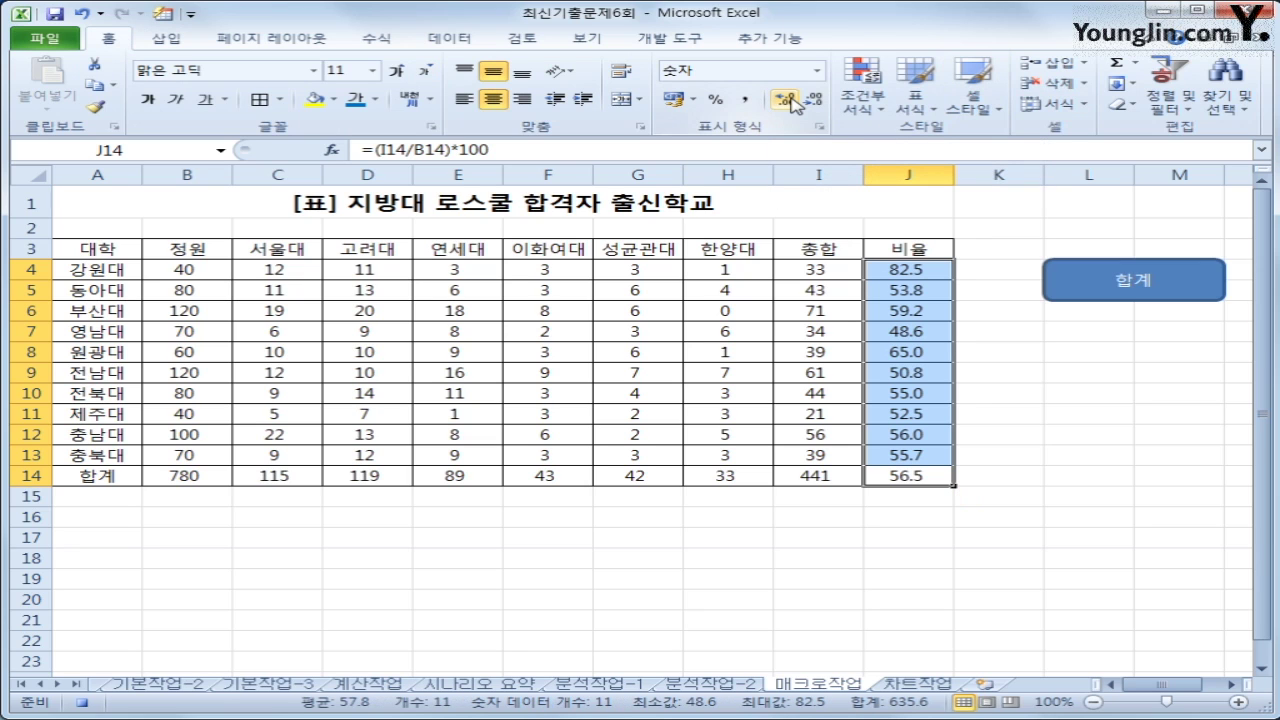
click(790, 100)
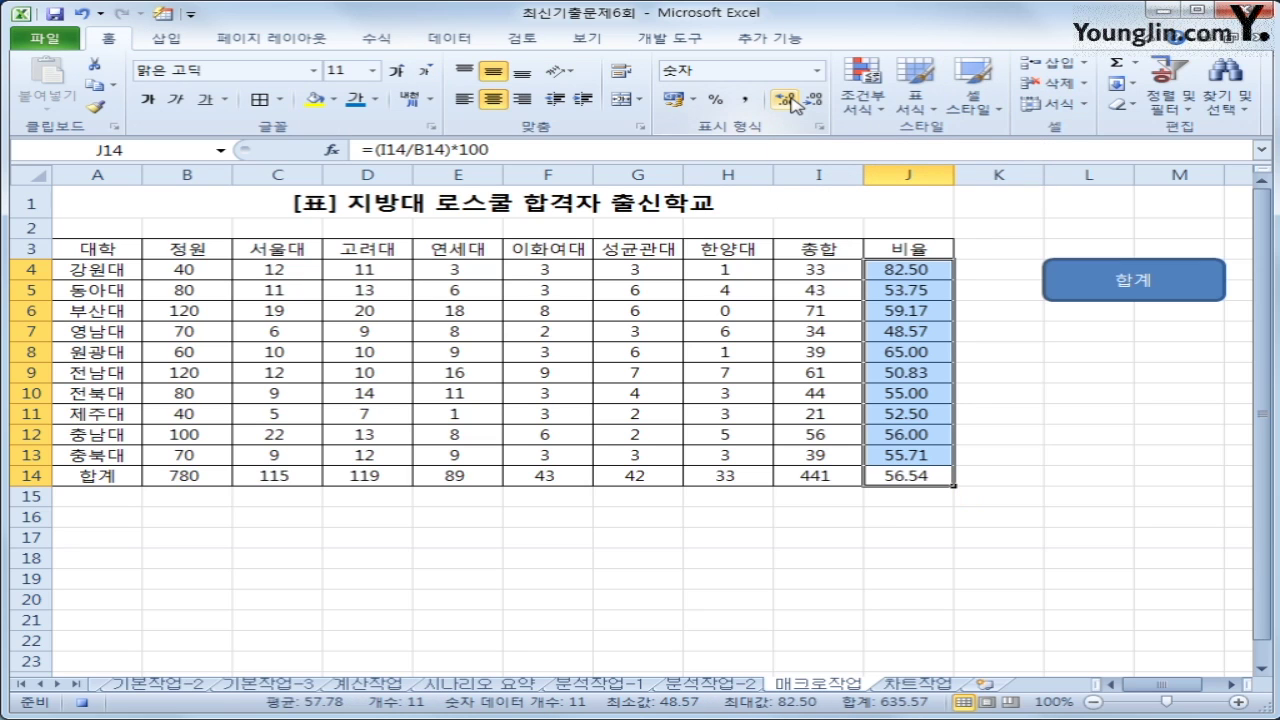
Step: Stop recording the 비율 macro and select an empty cell below the table
click(903, 475)
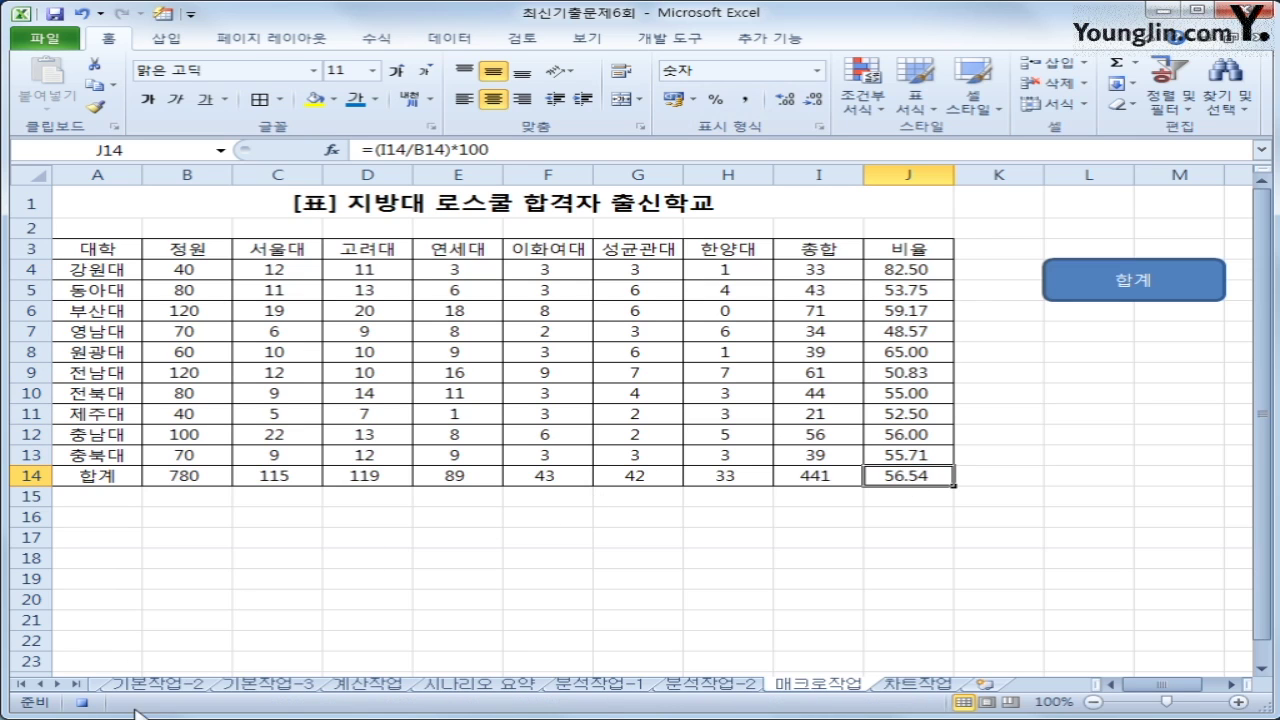
click(72, 710)
click(672, 599)
Step: Draw a cross shape about 3.8 cm wide and 1.2 cm high over L7:M8 and label it 비율
click(166, 39)
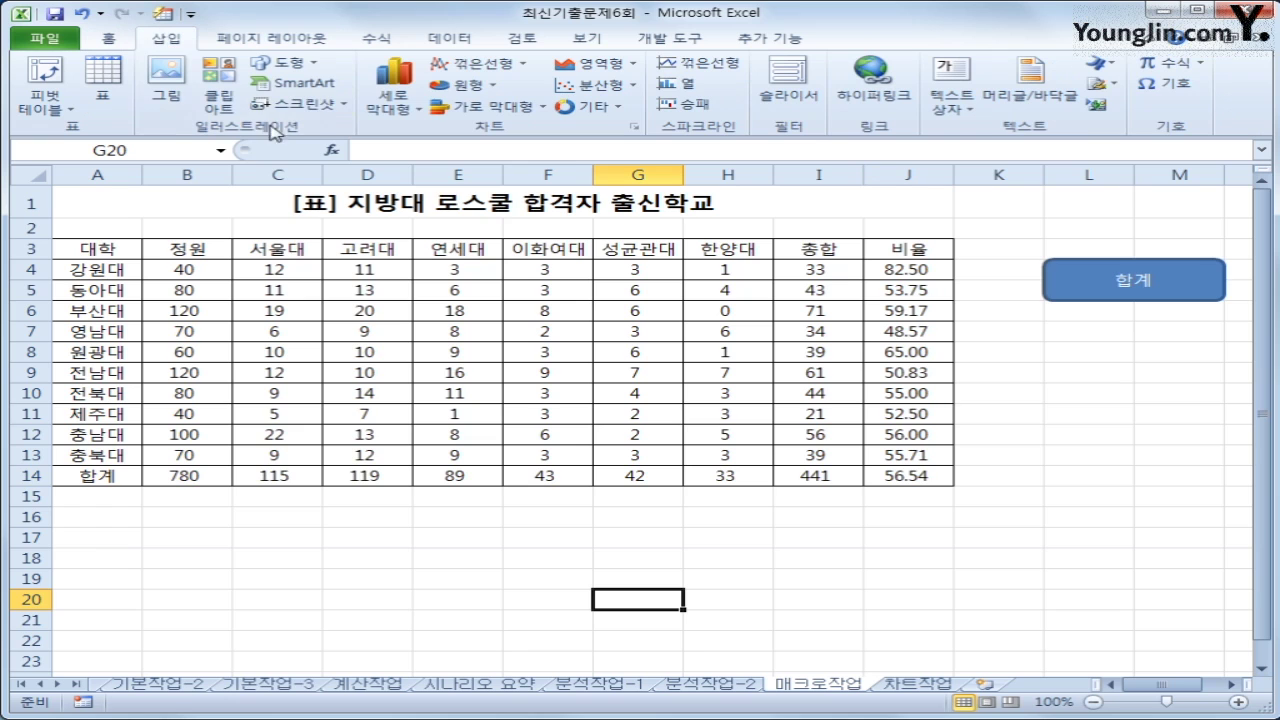
click(299, 66)
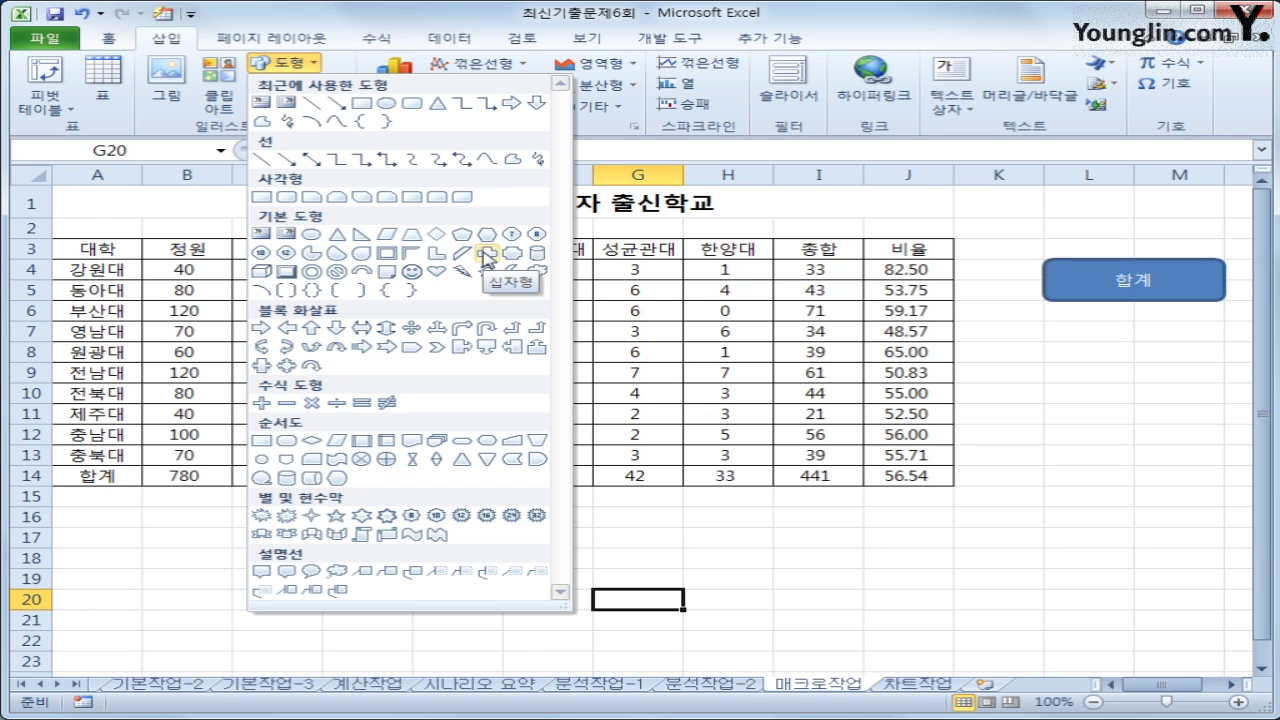
click(486, 256)
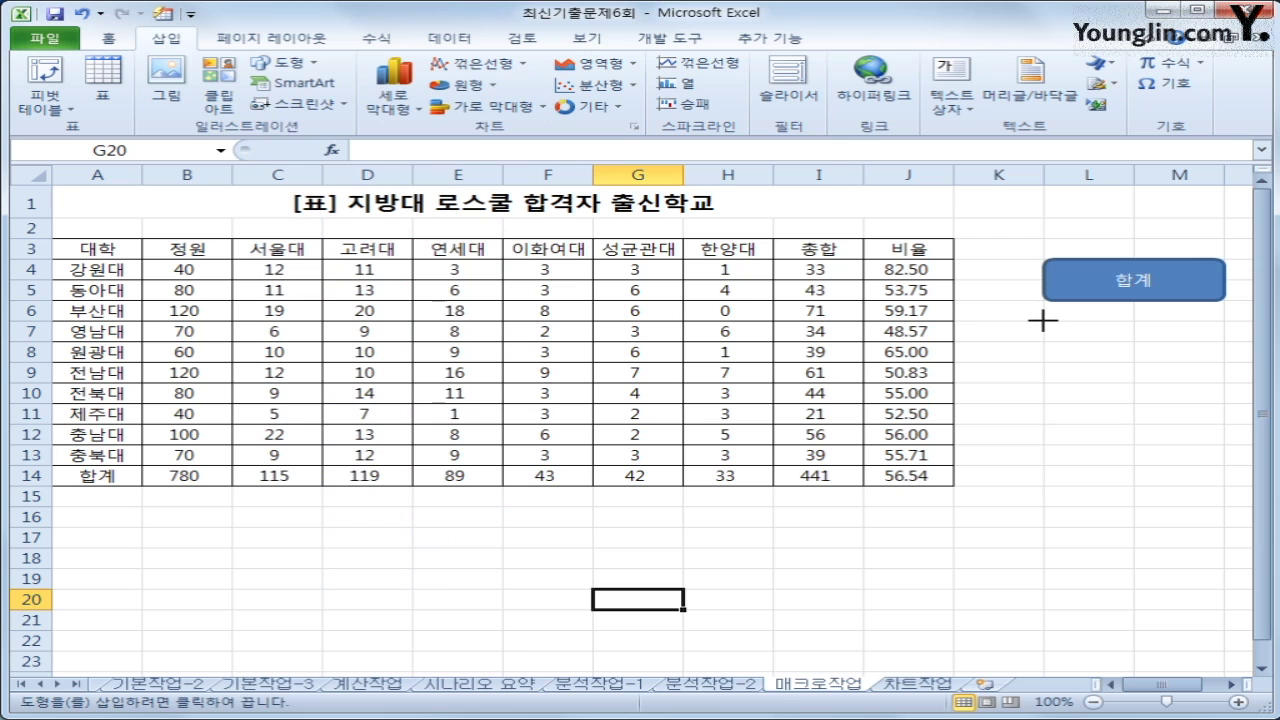
mouse_move(1042, 320)
mouse_down()
mouse_move(1134, 362)
mouse_move(1201, 357)
mouse_up()
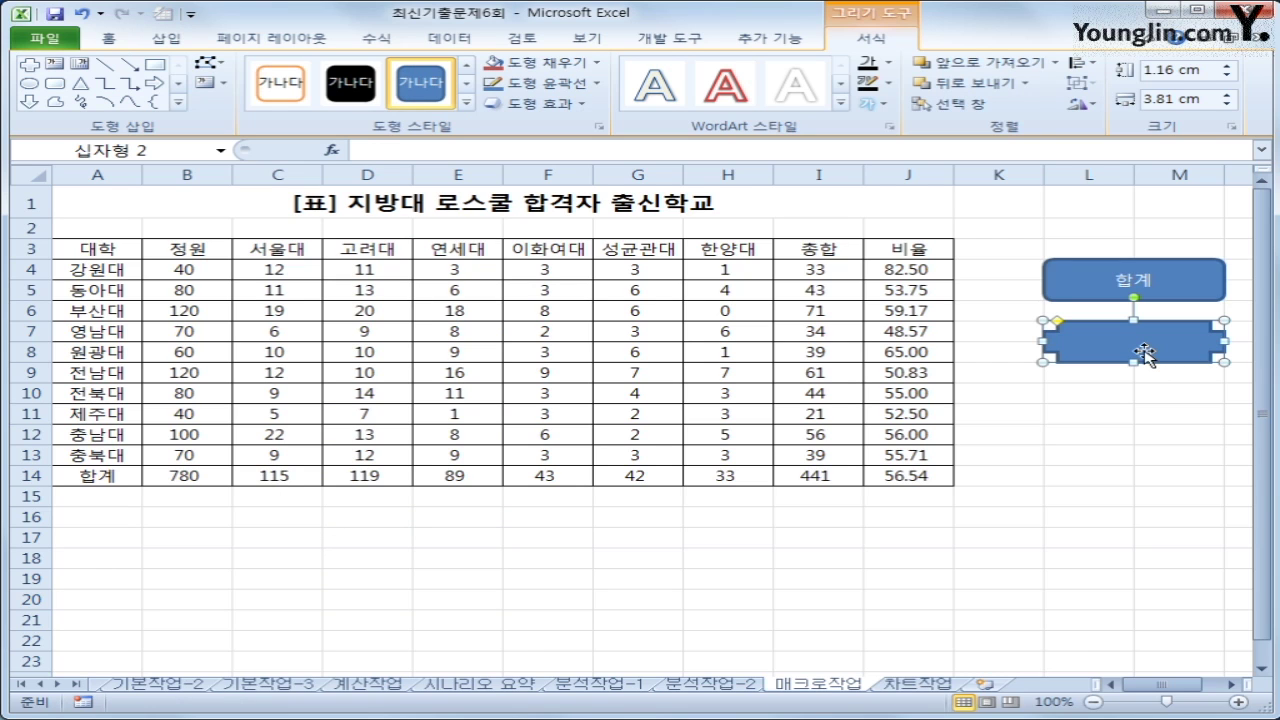
text(비율)
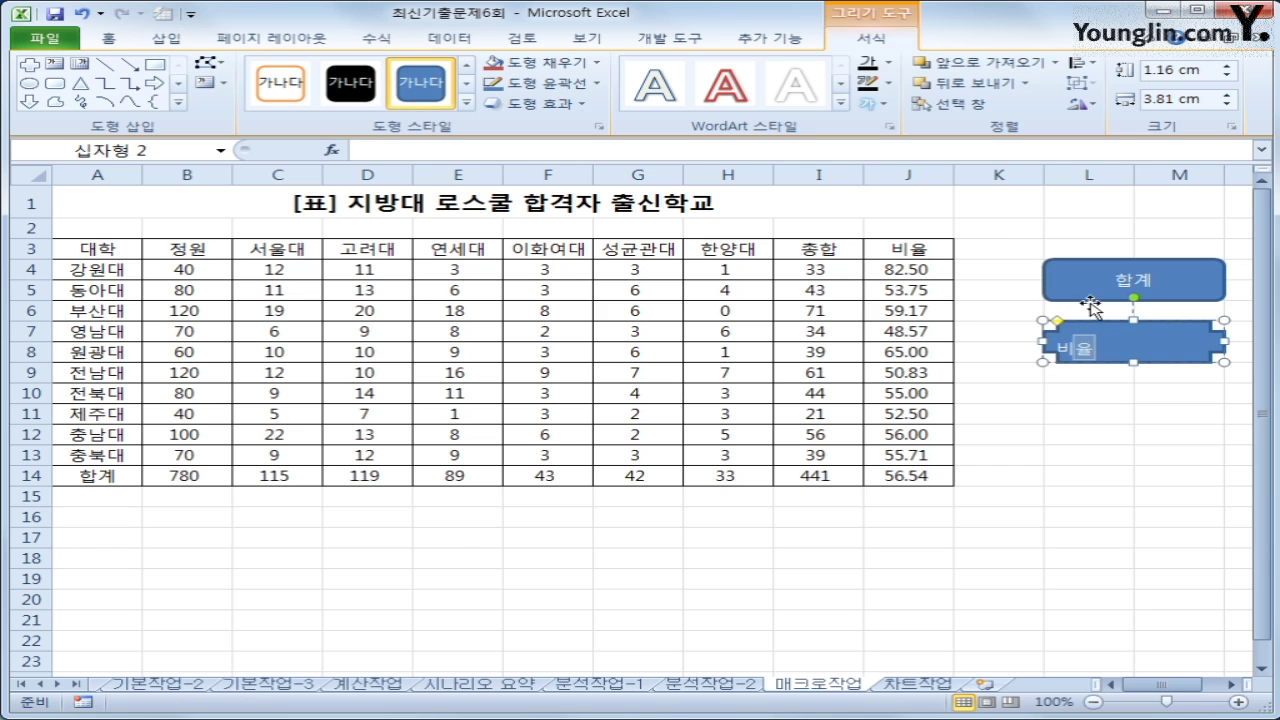
Step: Assign the 비율 macro to the cross shape
right_click(1115, 330)
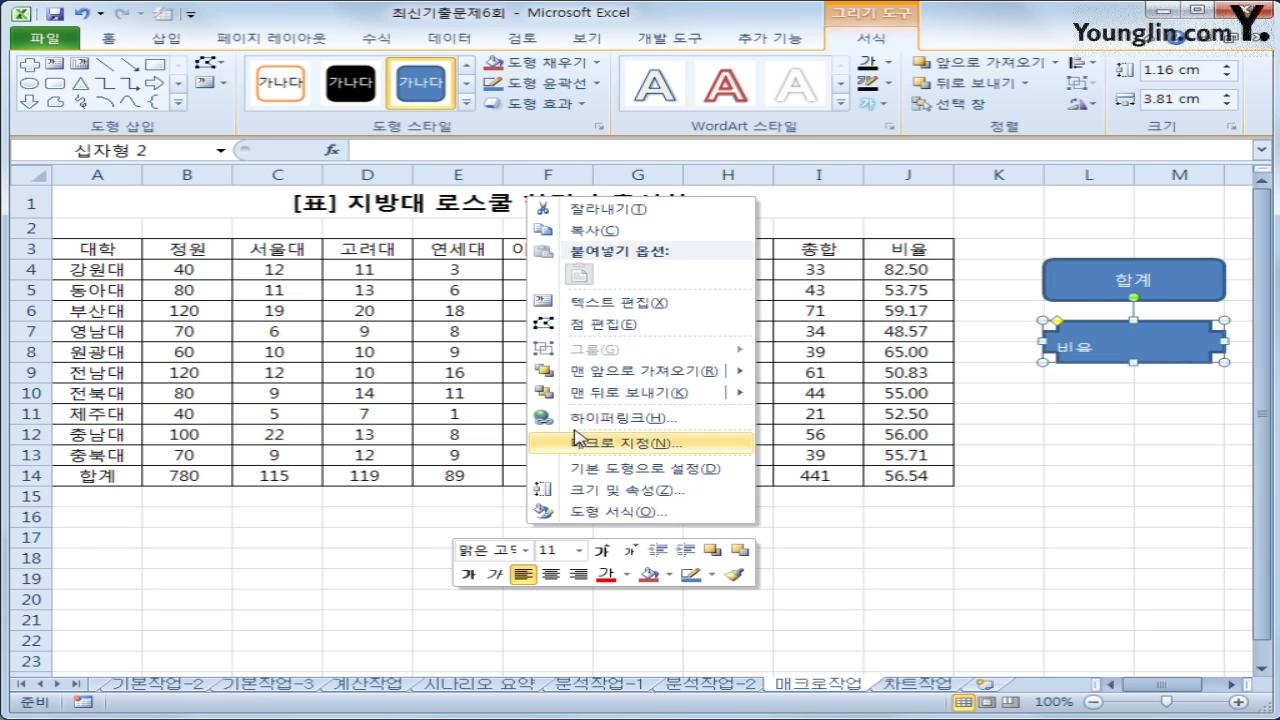
click(636, 442)
click(406, 350)
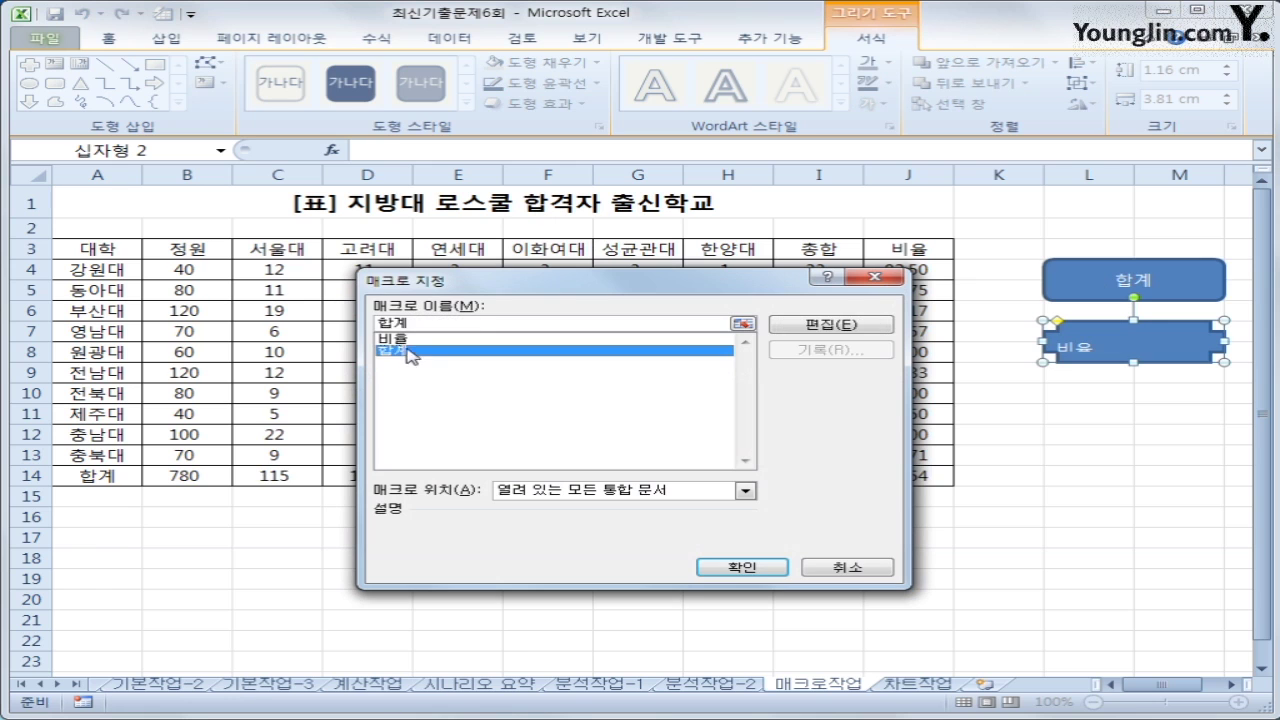
key(Up)
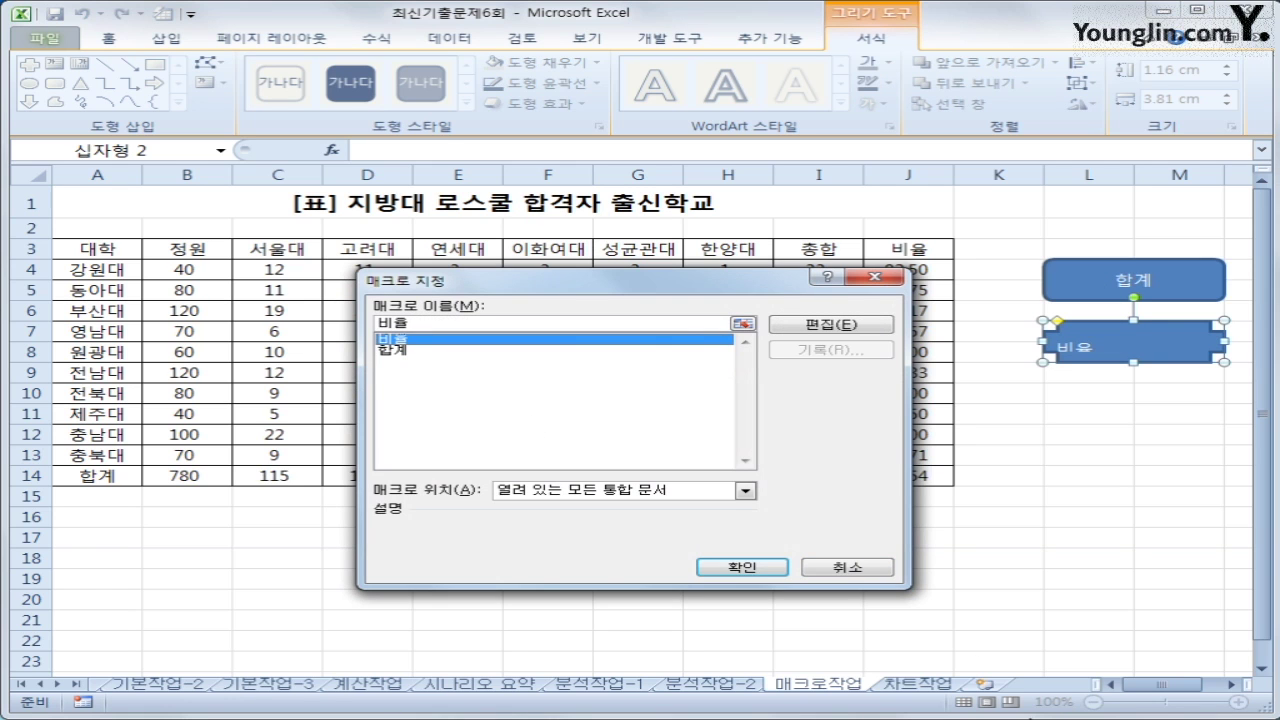
click(755, 566)
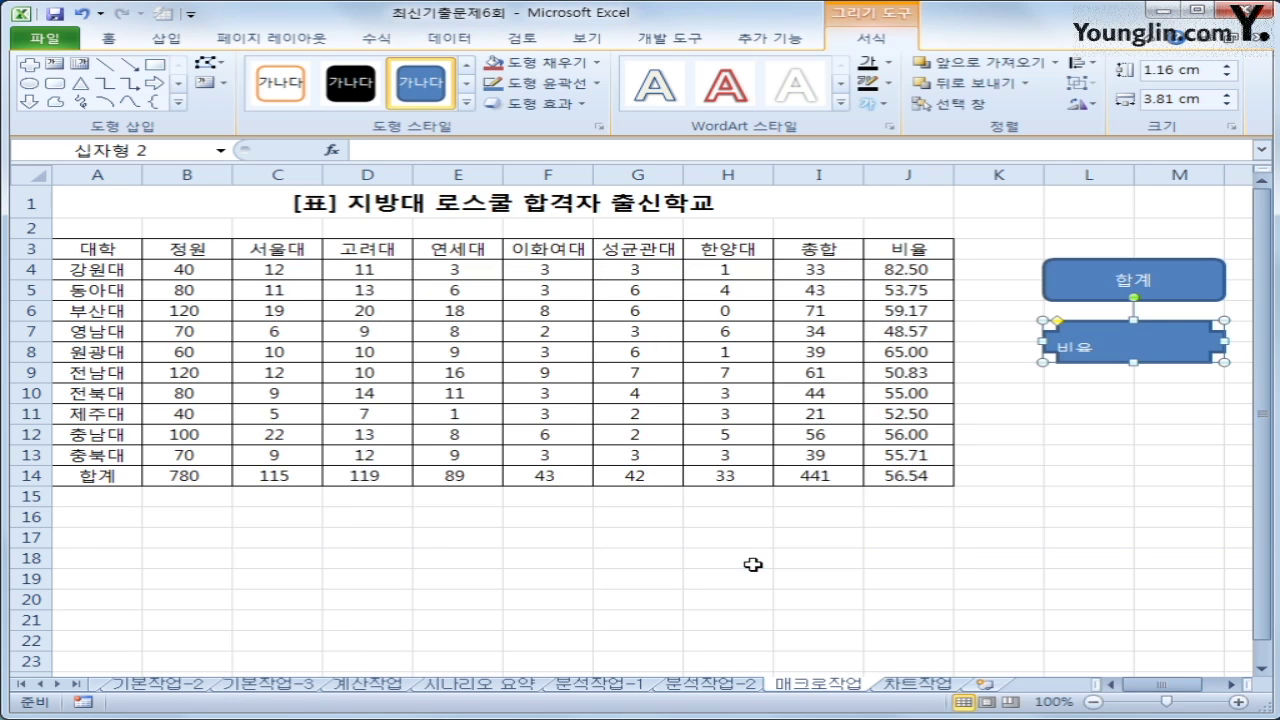
Step: Center the cross shape's text both horizontally and vertically
click(113, 39)
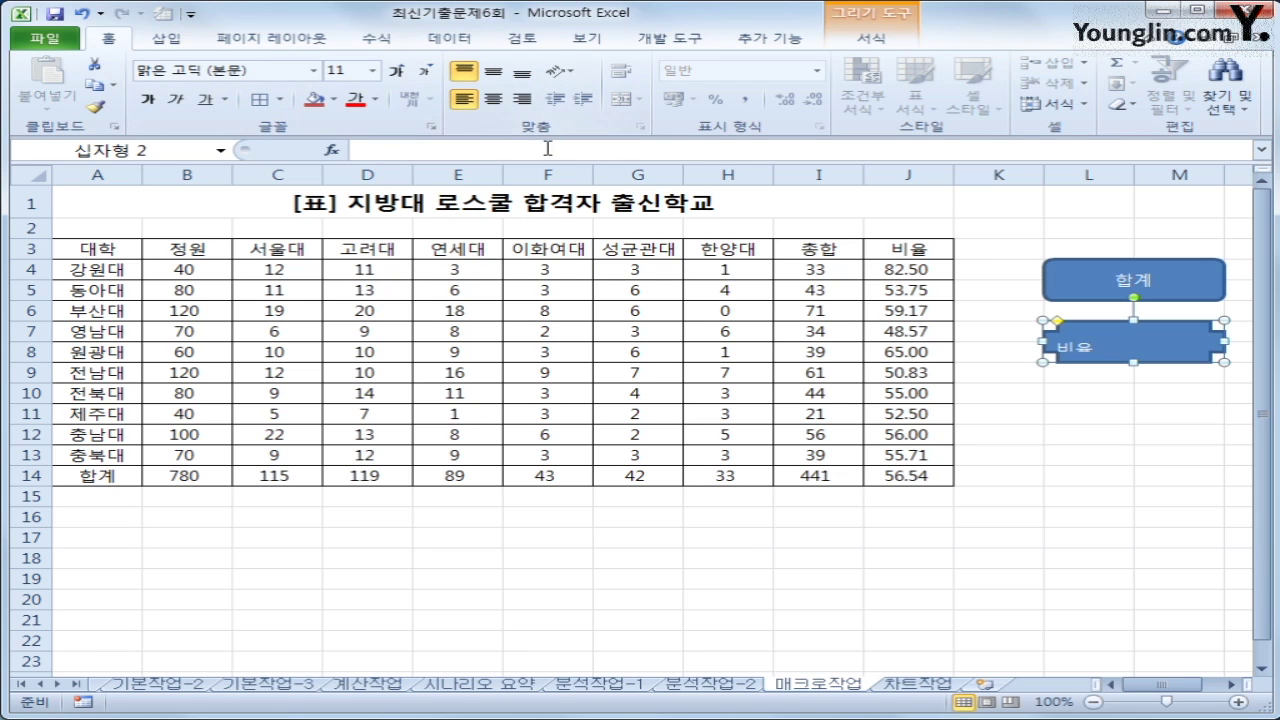
click(493, 98)
click(494, 71)
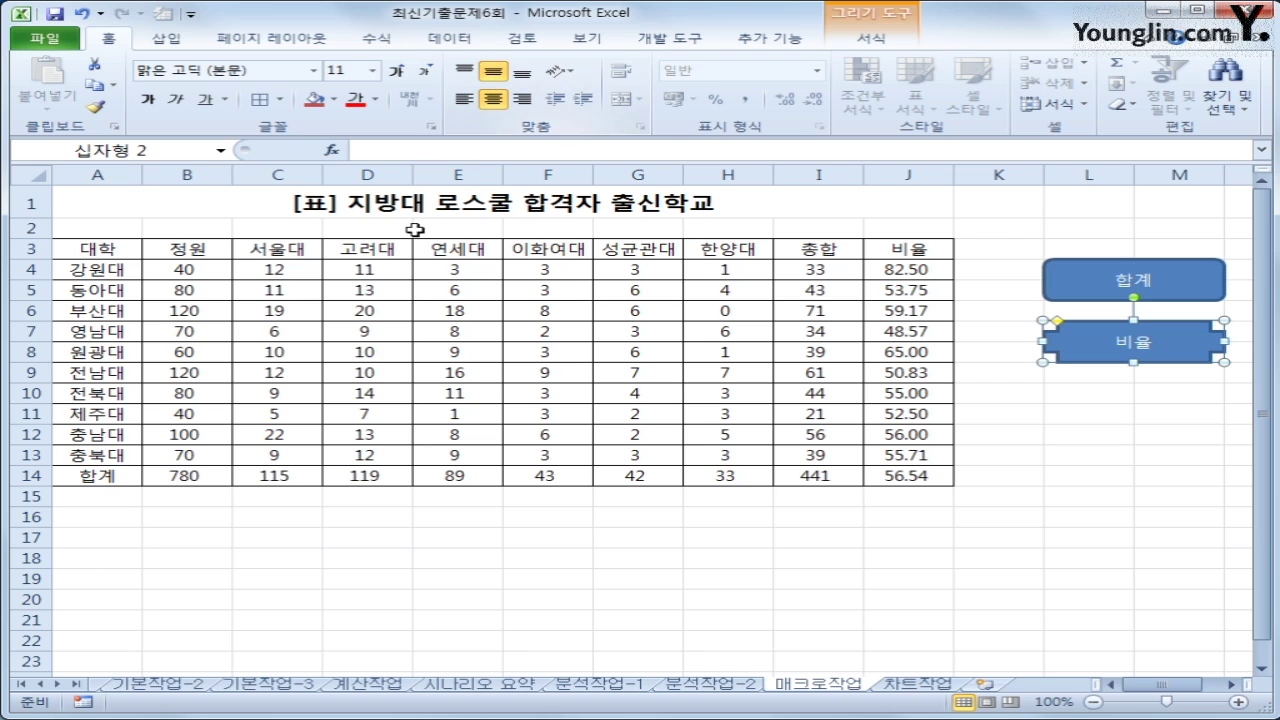
Step: Change the column chart on the 차트작업 sheet to a line chart with markers
click(897, 688)
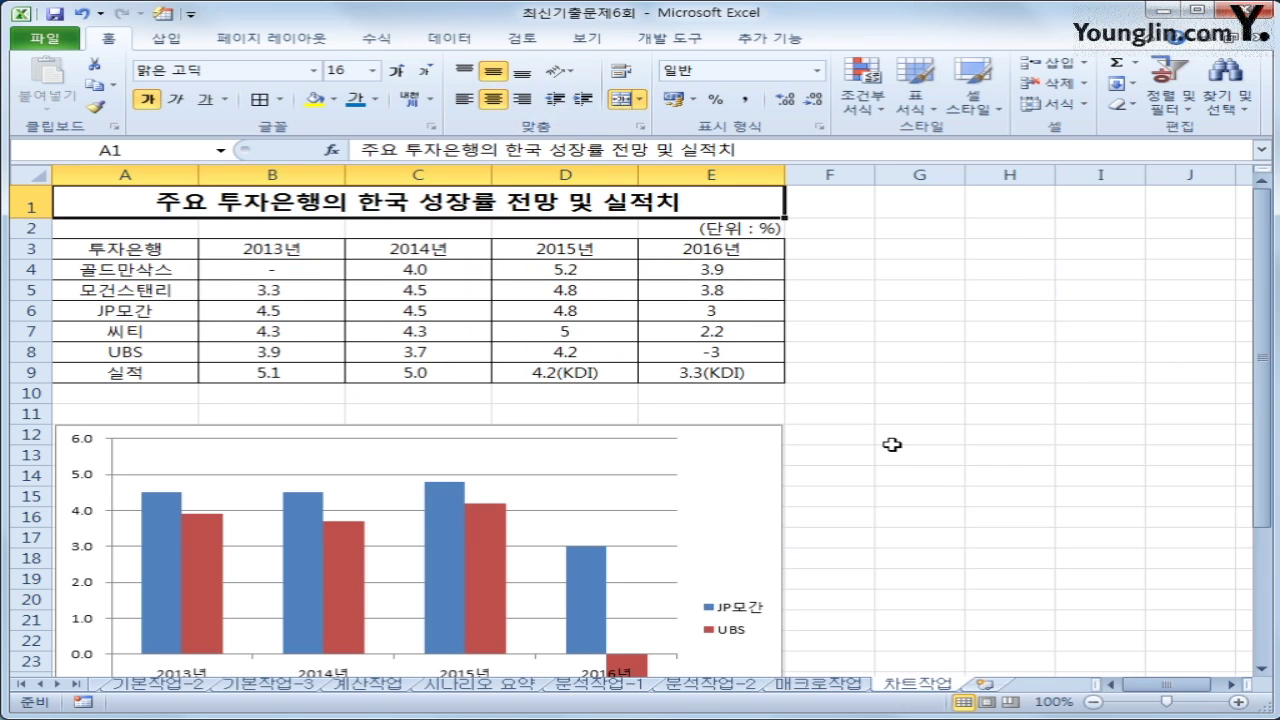
scroll(892, 444, down, 2)
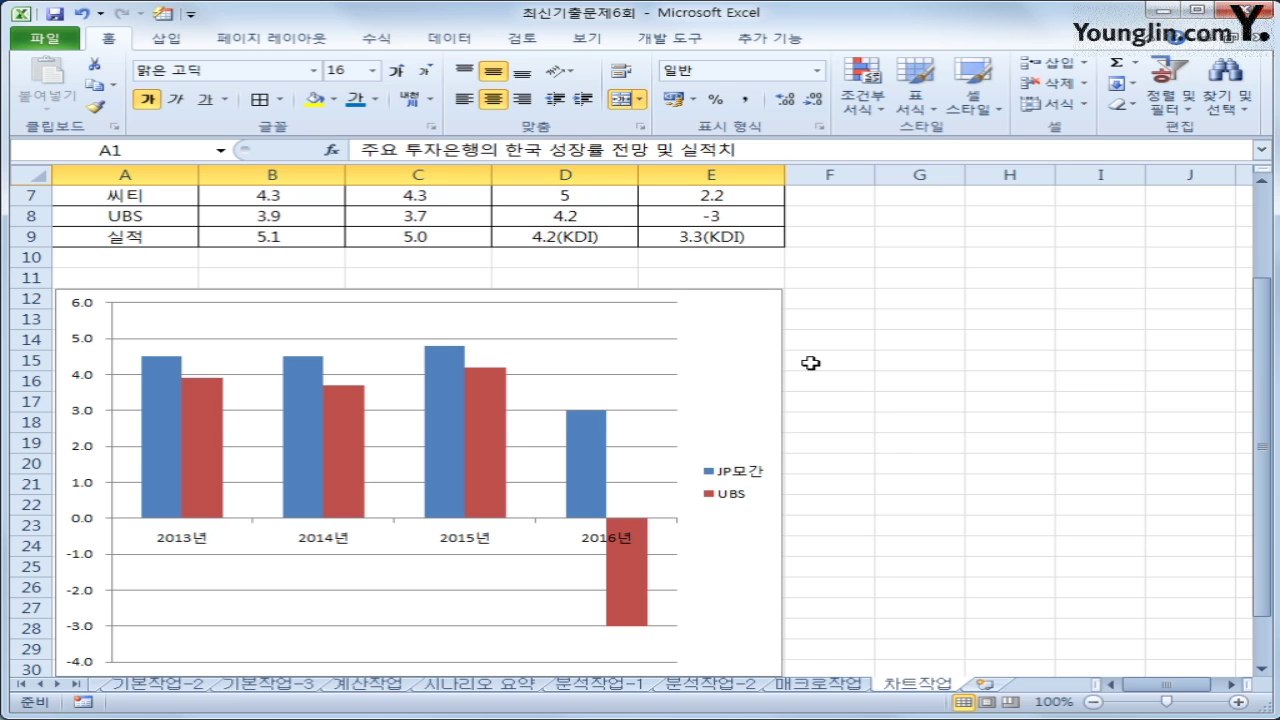
click(737, 330)
right_click(738, 330)
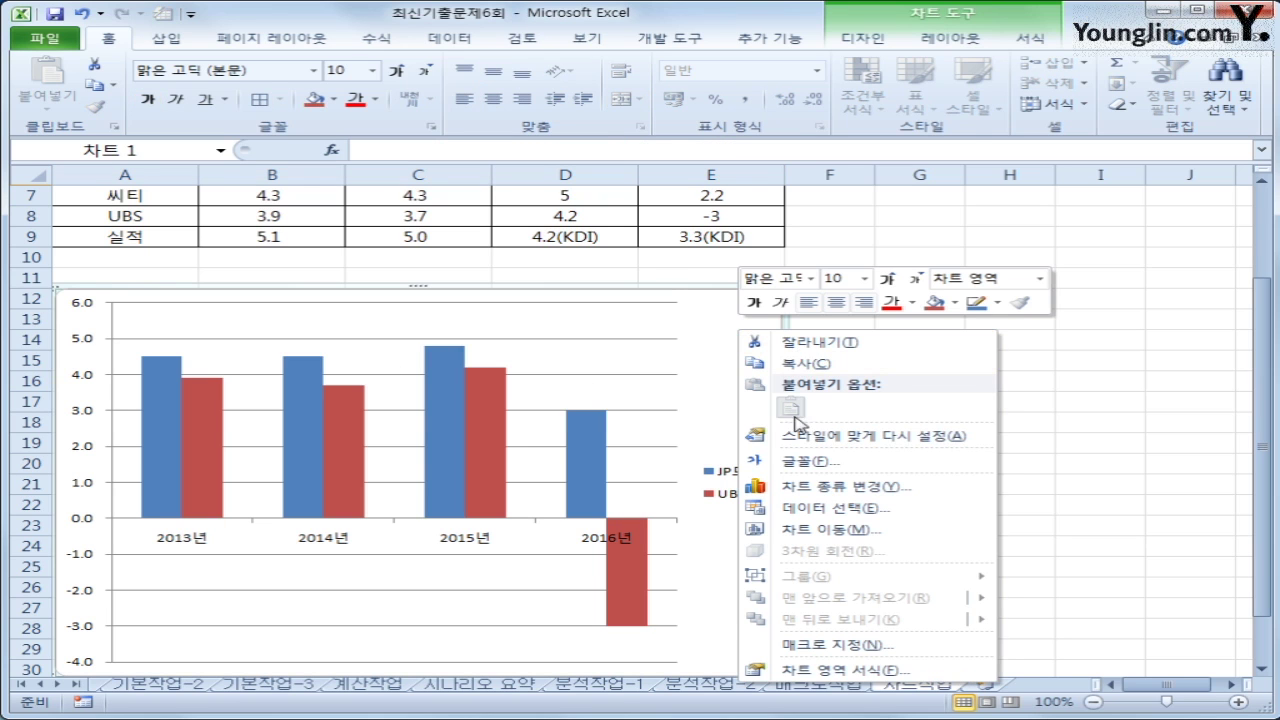
click(820, 487)
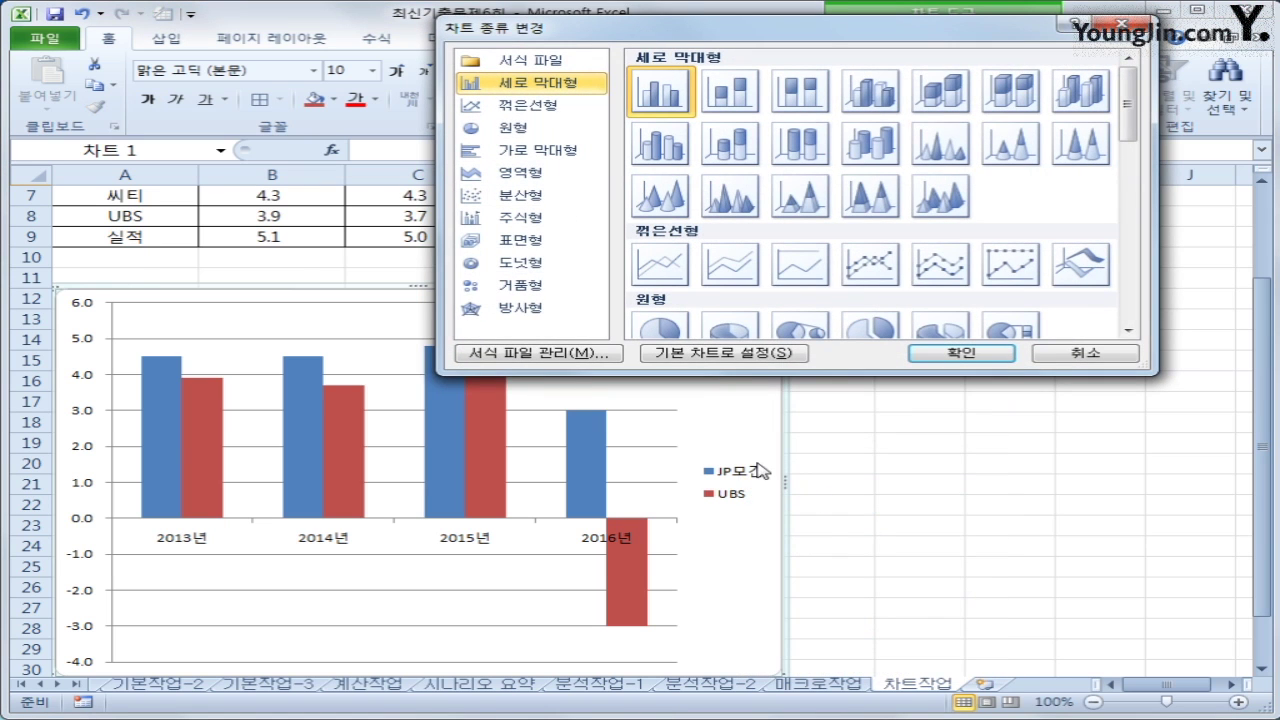
click(880, 275)
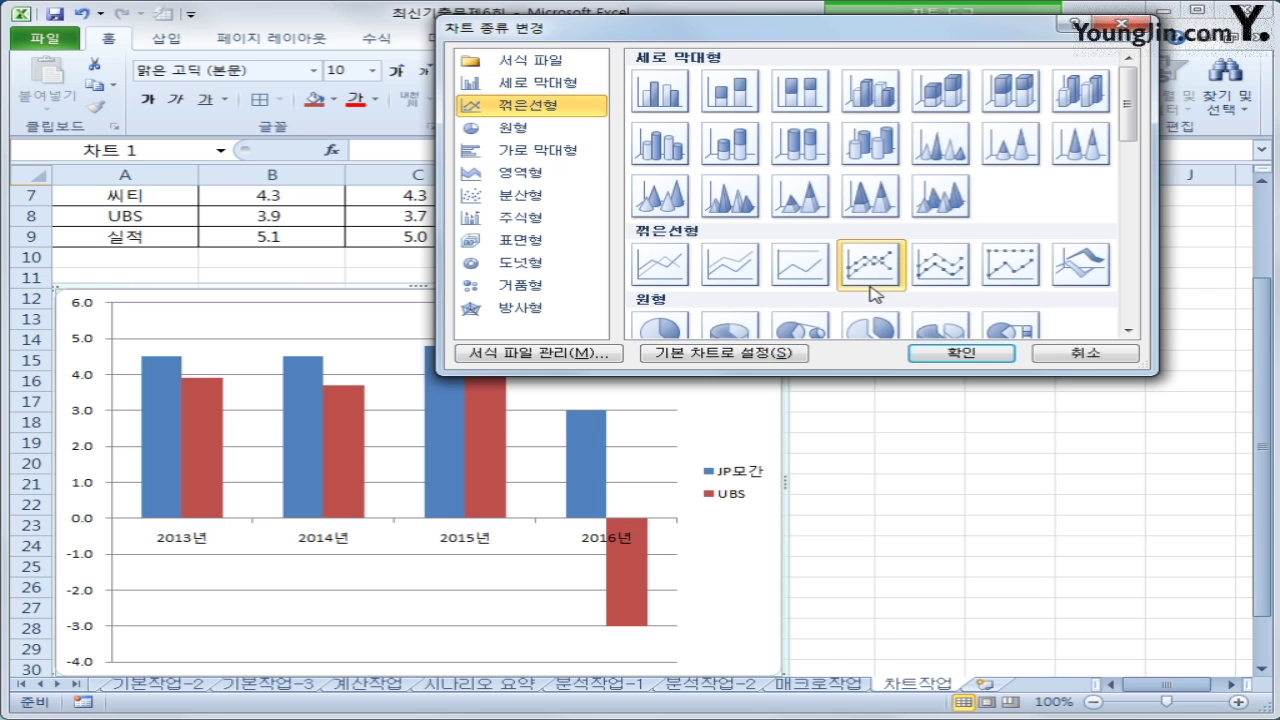
click(930, 356)
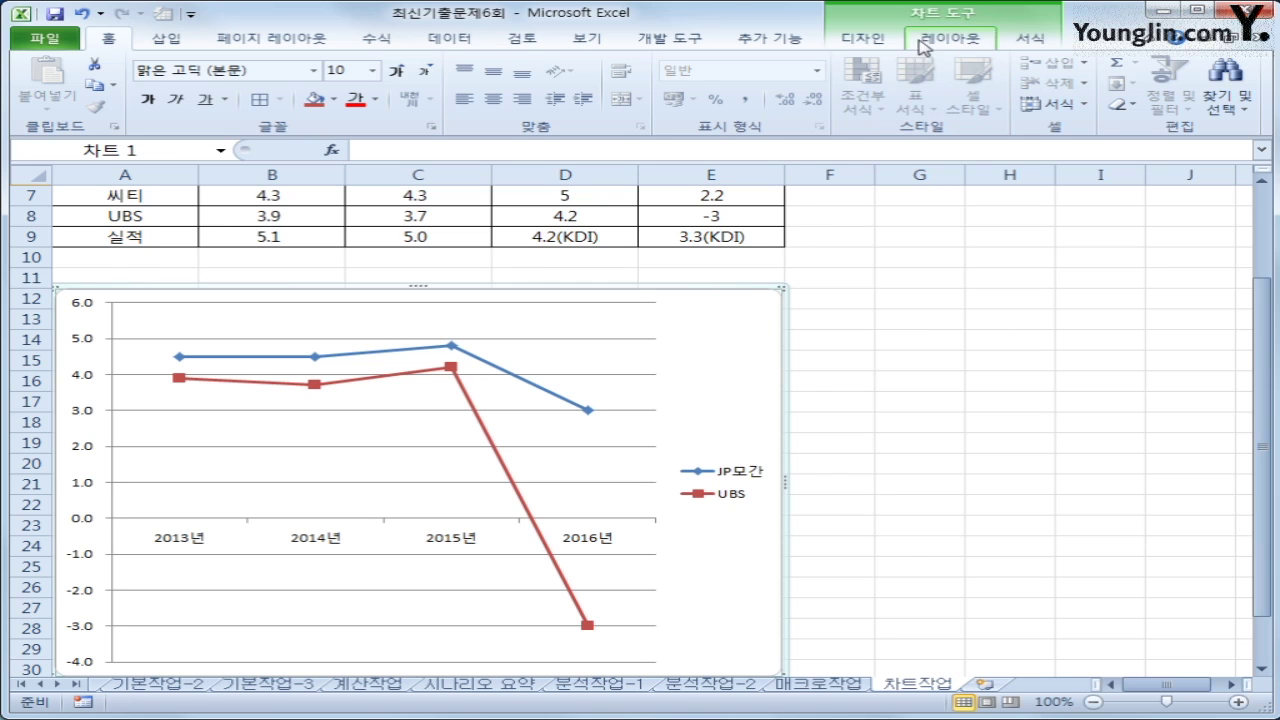
Step: Add a chart title above the line chart's plot area, resizing the chart to fit it
click(924, 46)
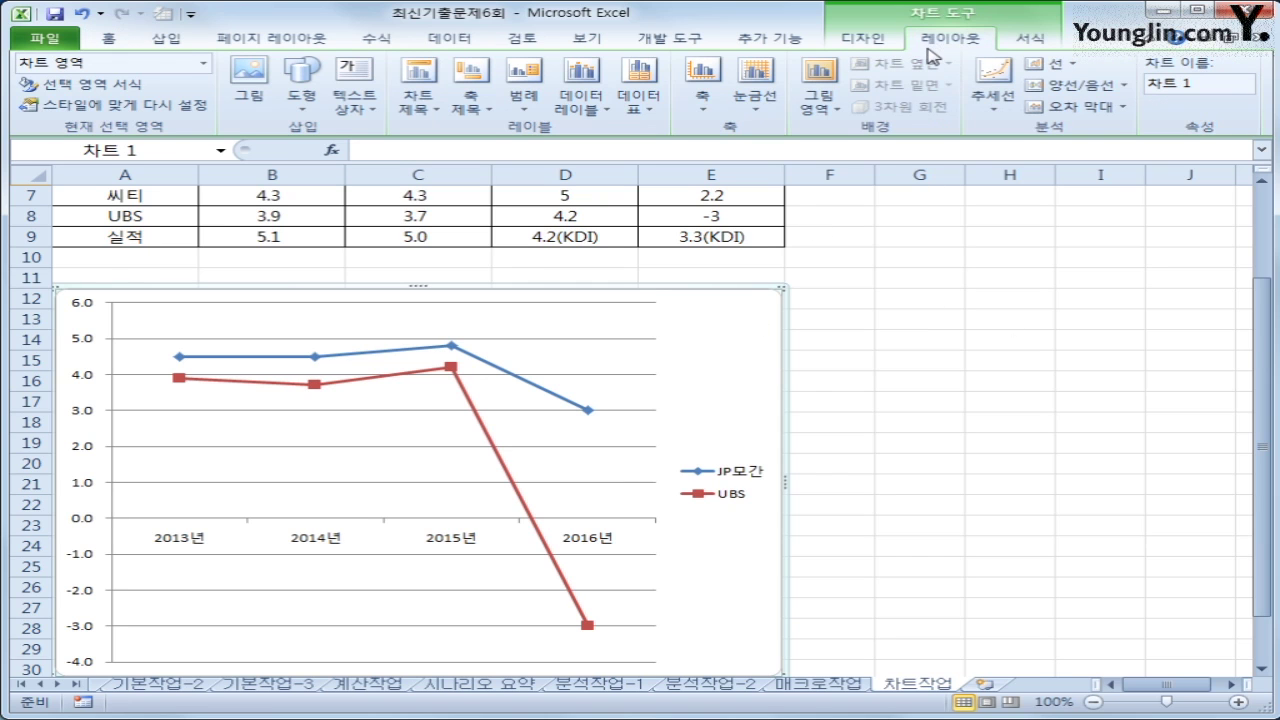
click(419, 100)
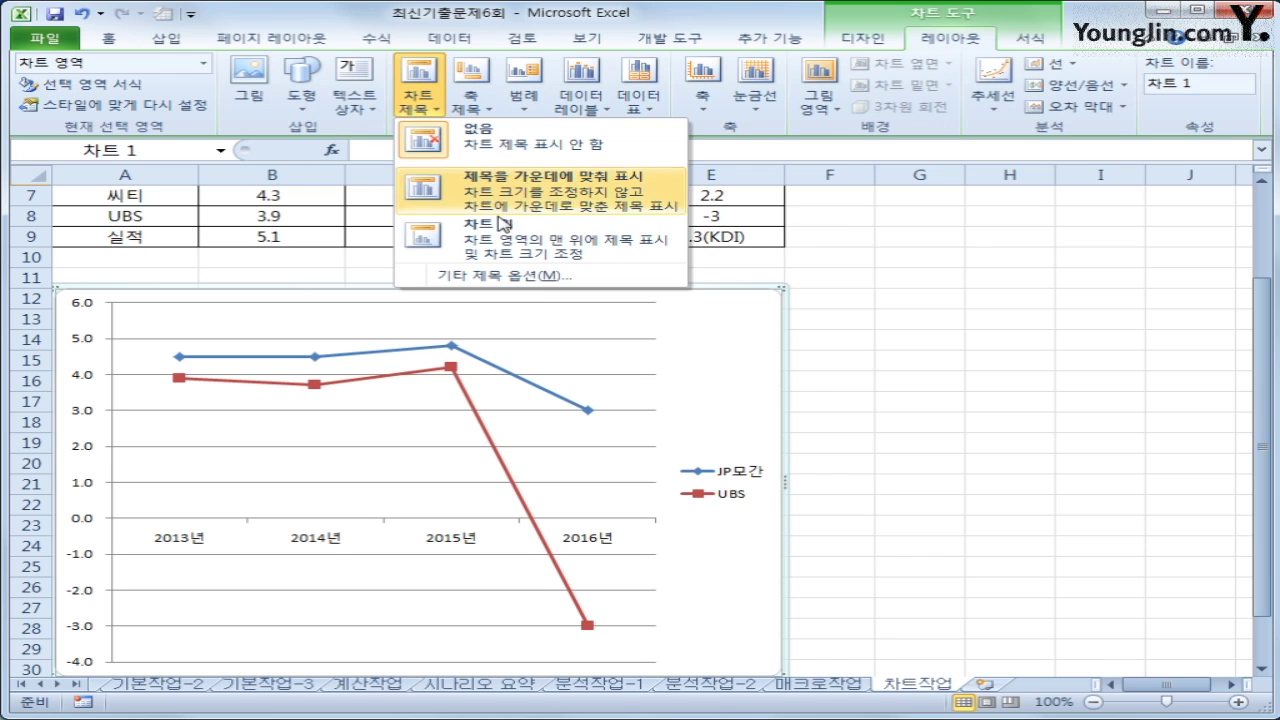
click(506, 250)
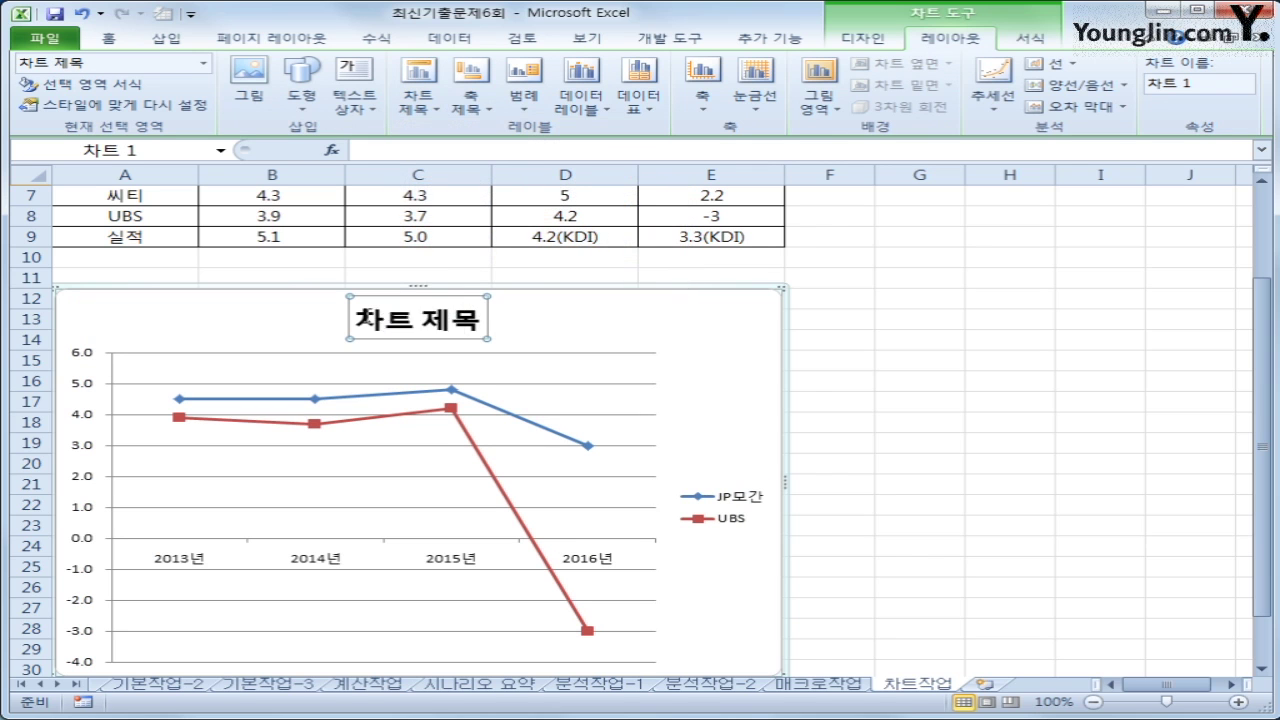
Step: Replace the placeholder chart title with the text 한국 성장률 전망 및 실적
drag(366, 316, 495, 318)
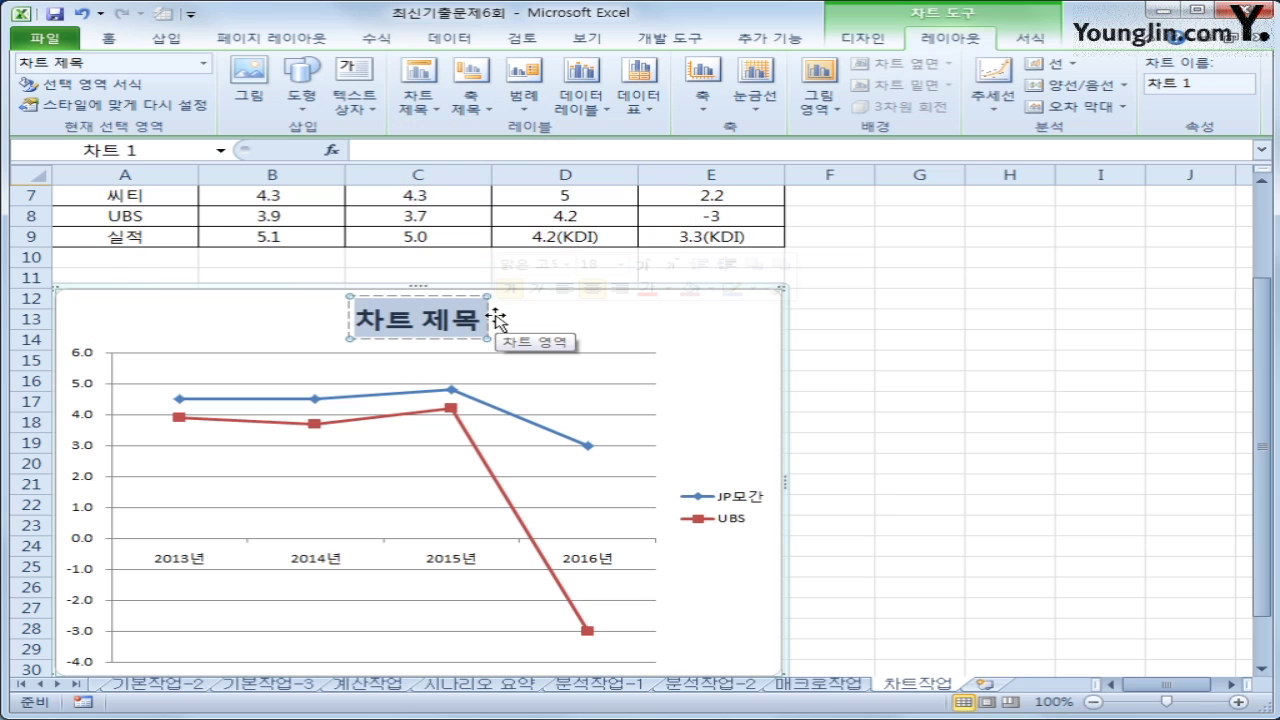
text(한국)
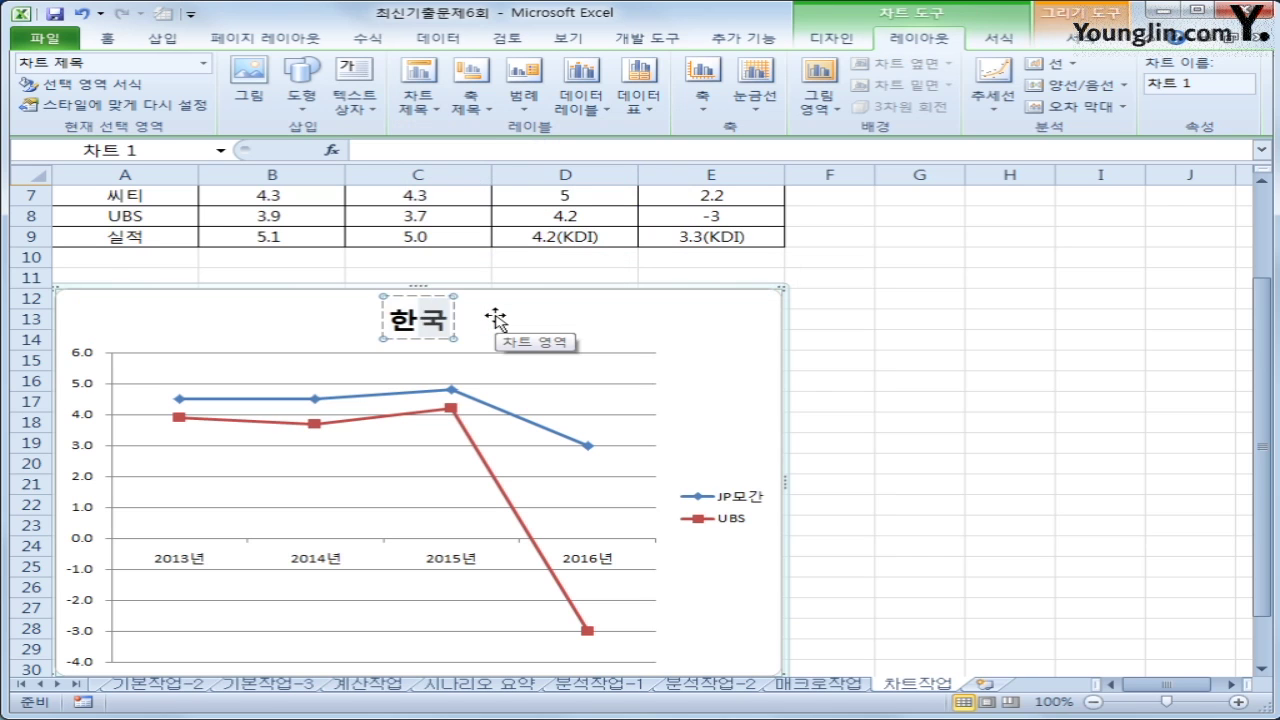
text( 섯ㅇㅈㅏㅇ류)
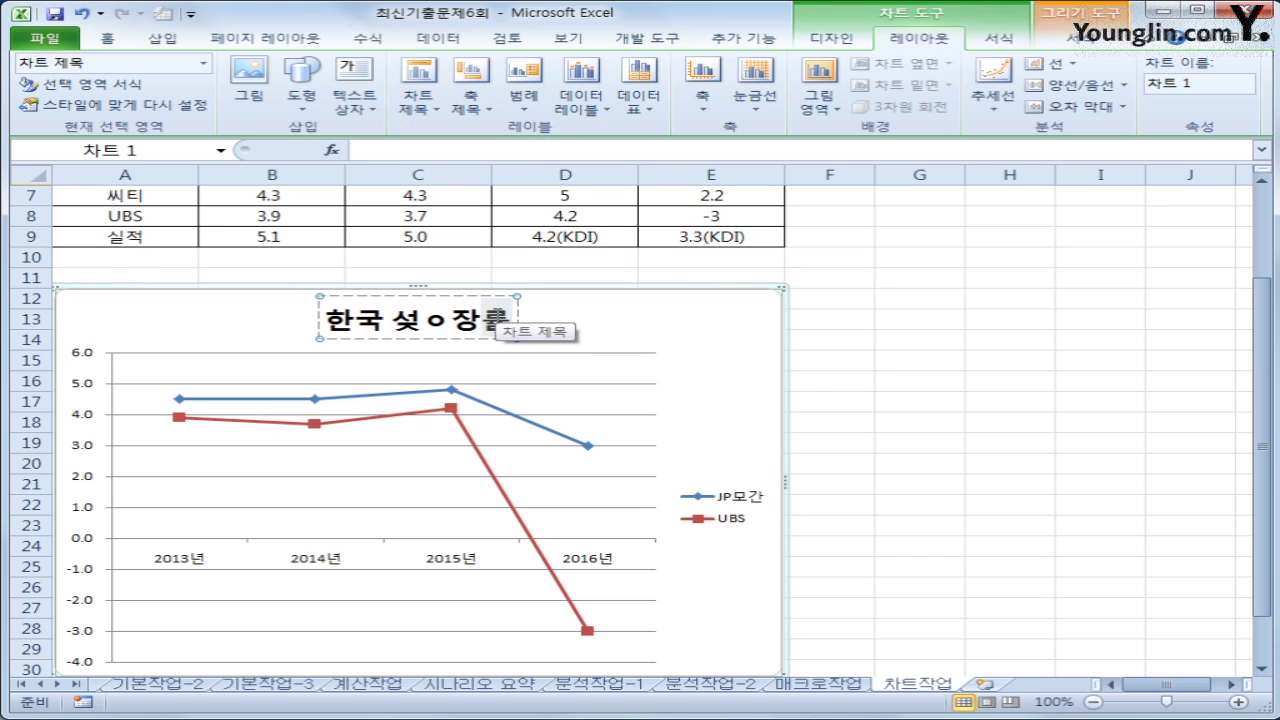
key(BackSpace)
key(BackSpace)
key(BackSpace)
key(BackSpace)
key(BackSpace)
key(BackSpace)
text(성장)
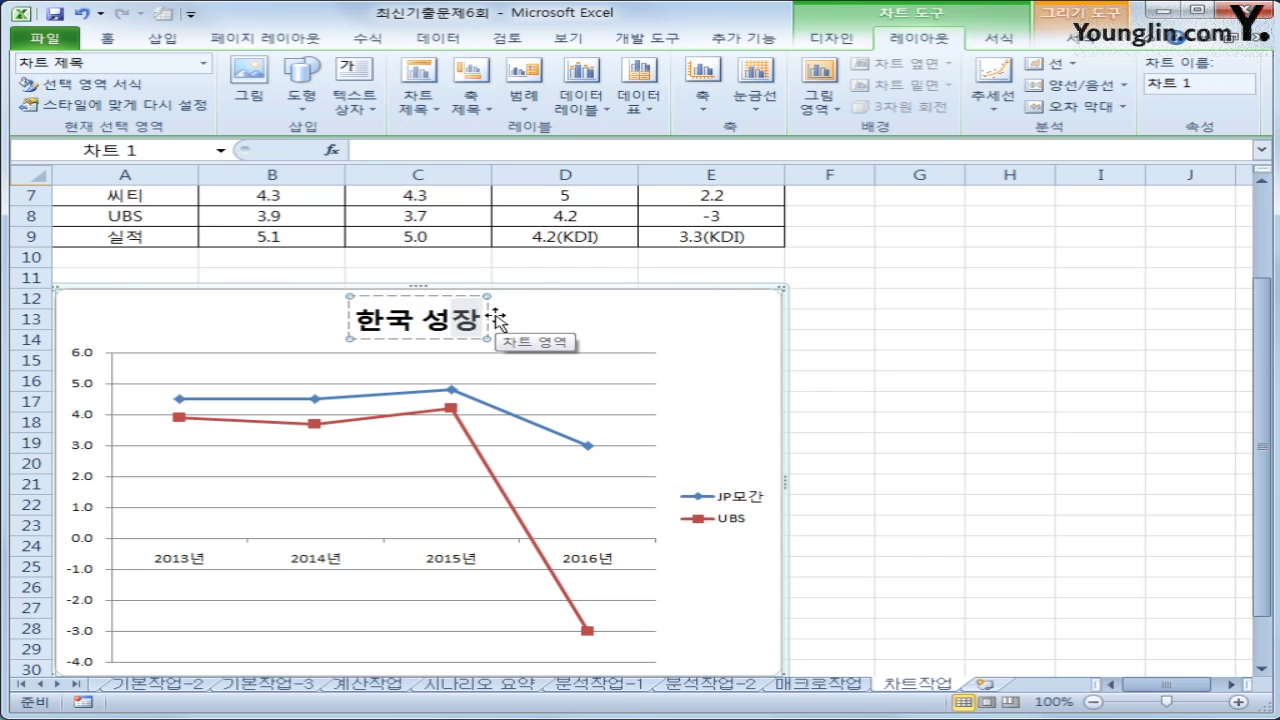
text(률 전ㅁㅏ)
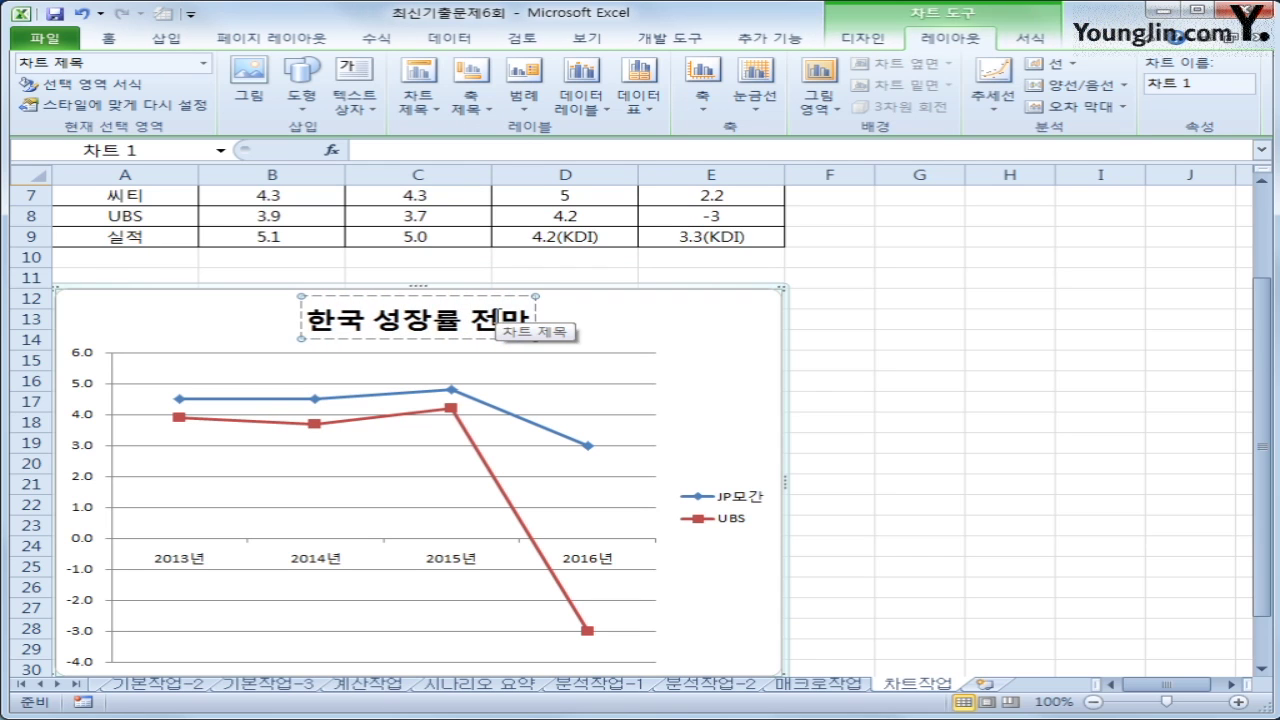
text(ㄴ 및 실적)
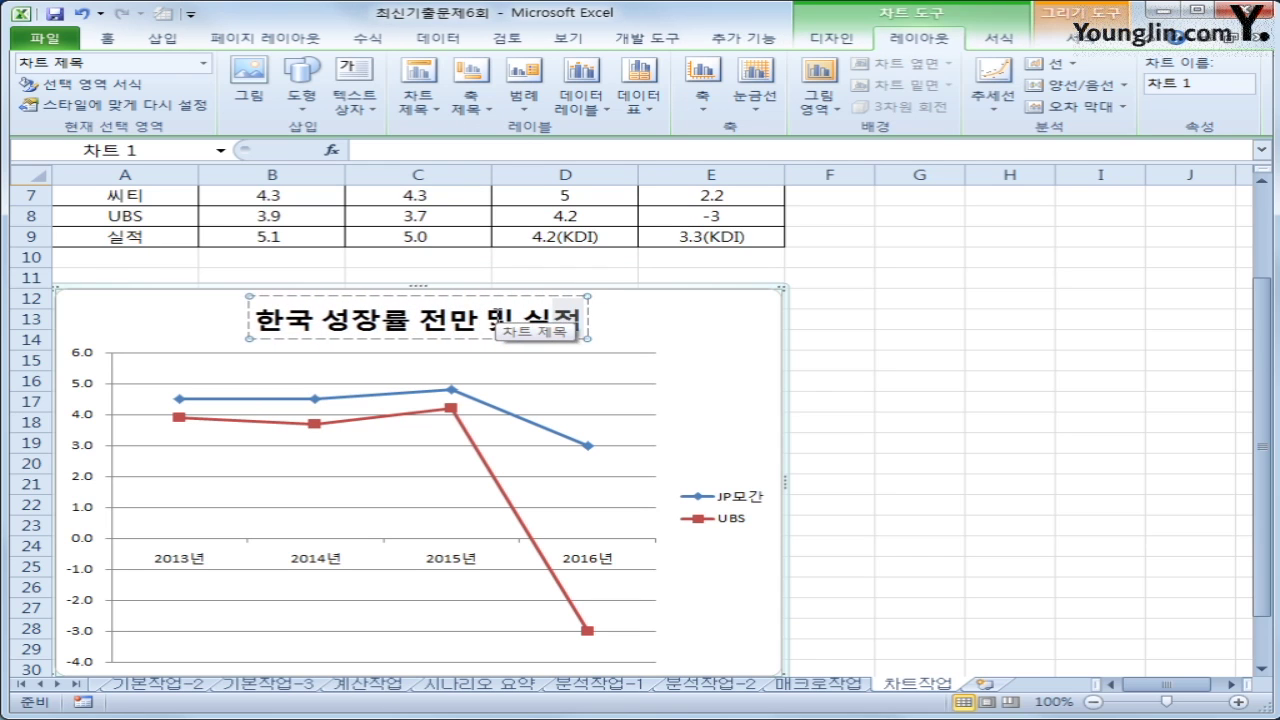
click(483, 318)
key(BackSpace)
text(ㅁㅏ)
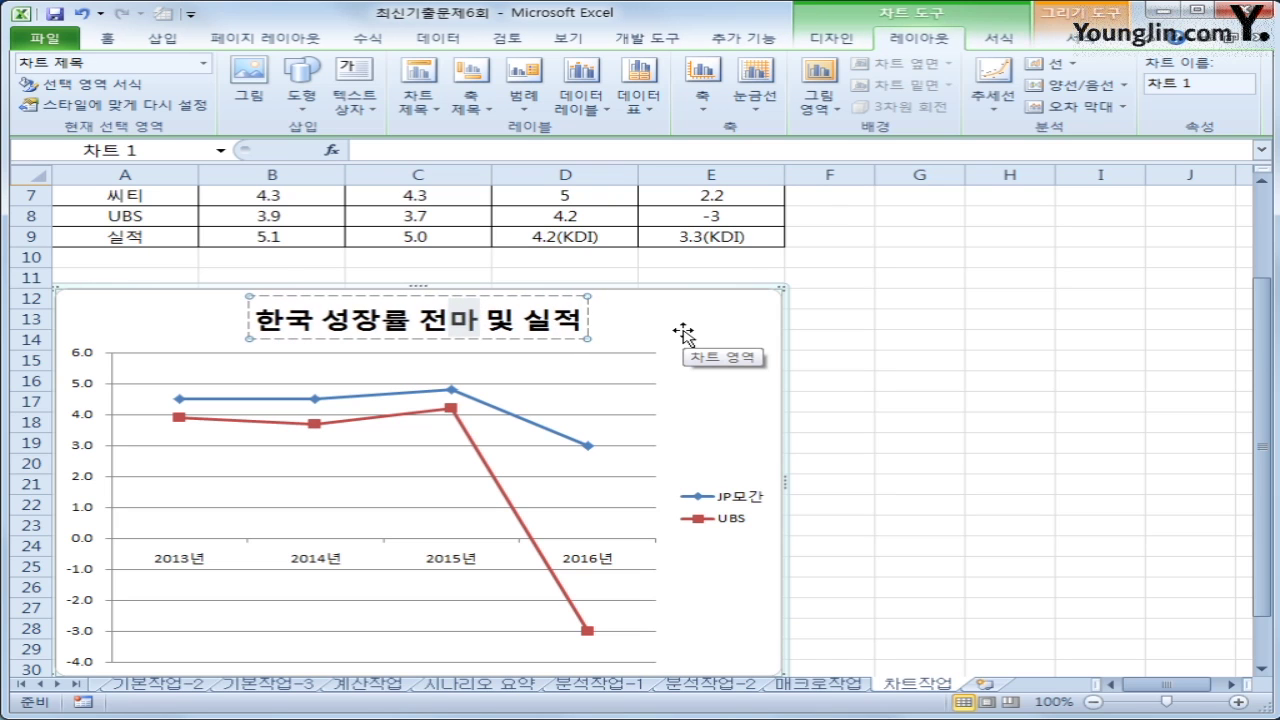
text(ㅇ)
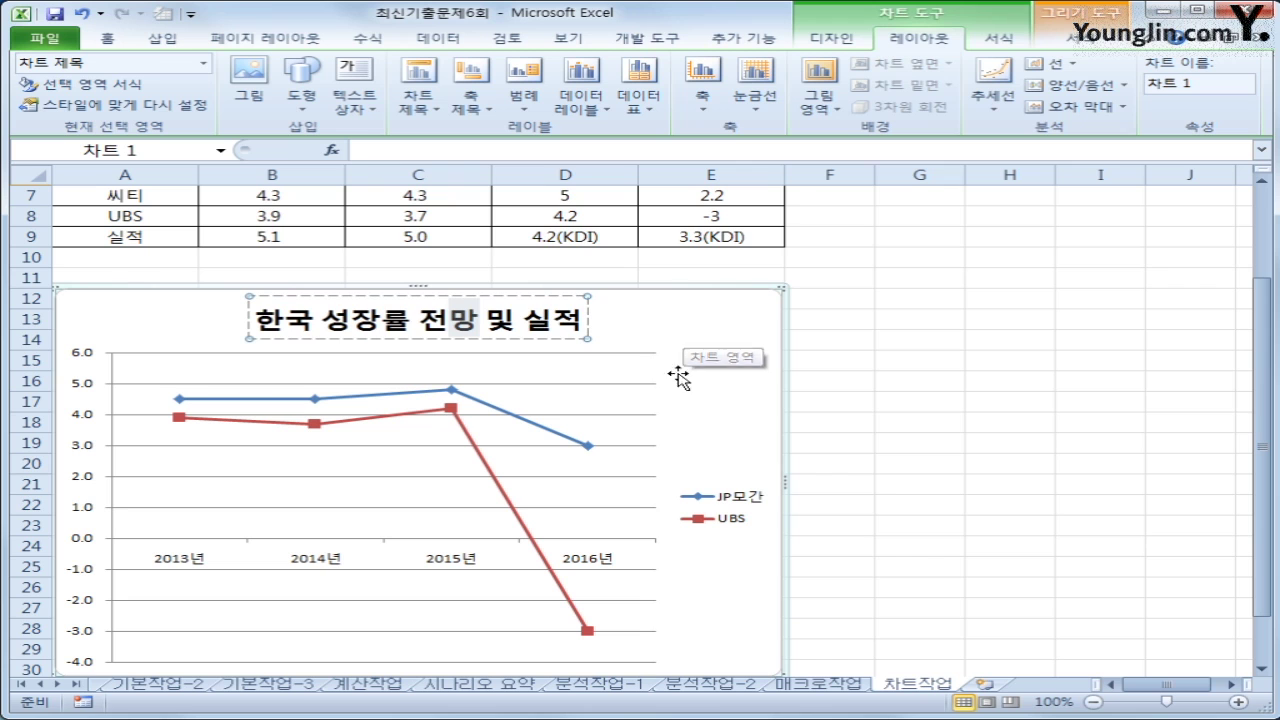
Step: Format the chart title in the 궁서체 font at size 12
right_click(534, 304)
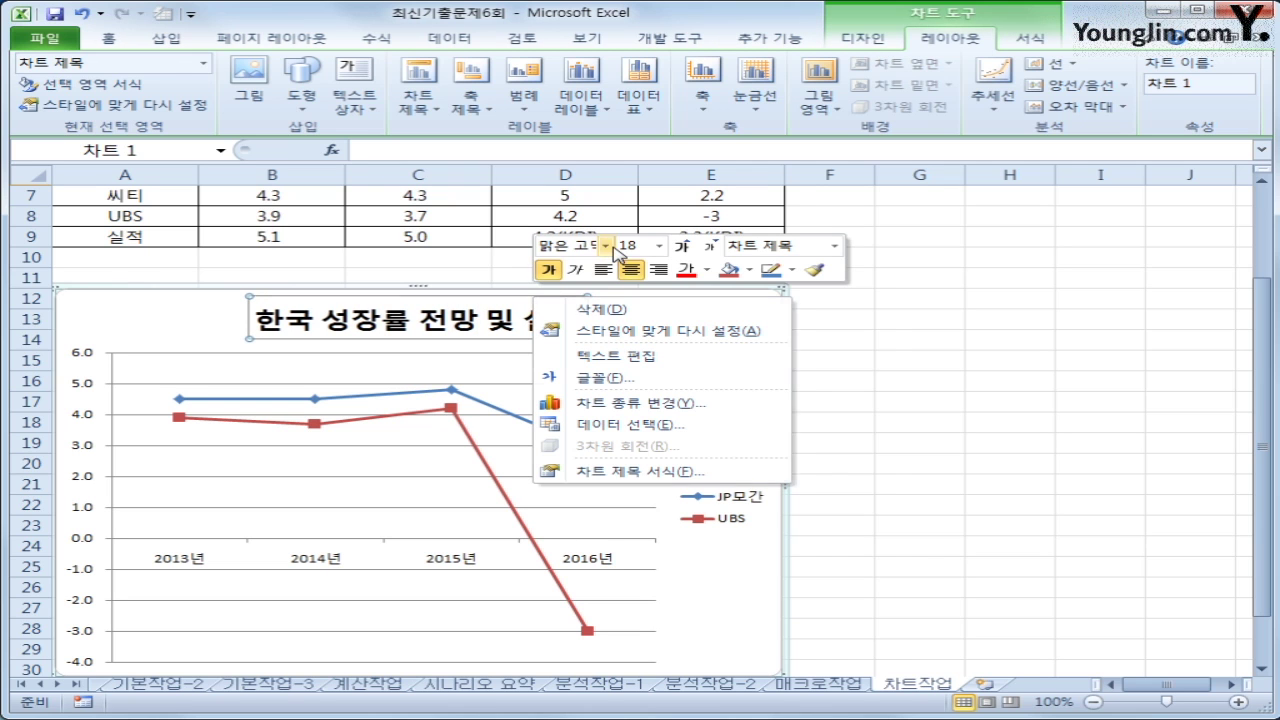
click(605, 245)
drag(880, 293, 877, 432)
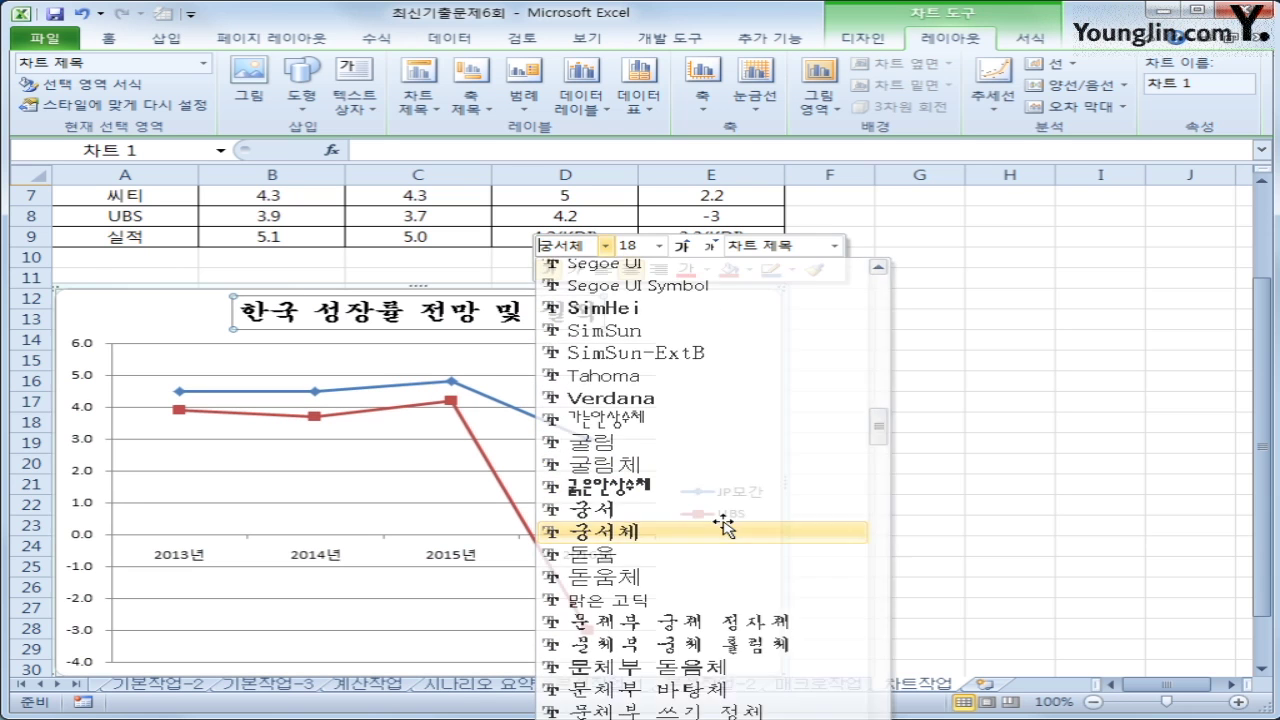
click(730, 531)
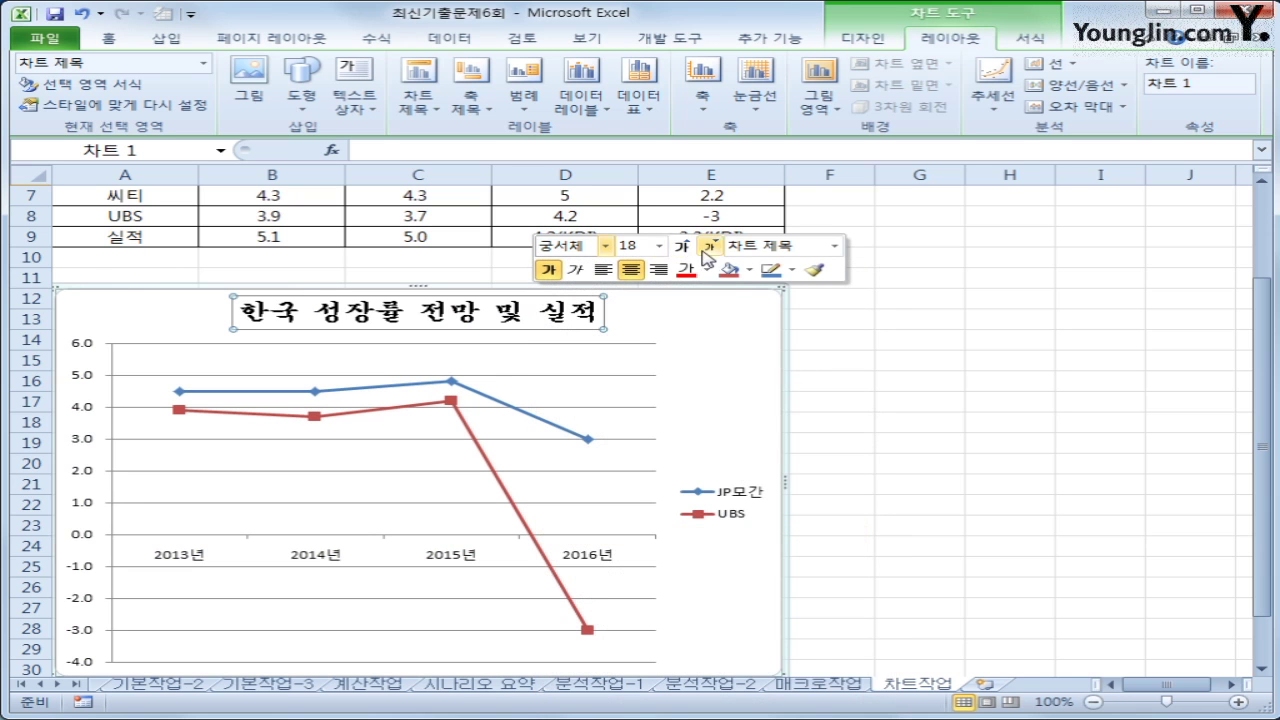
click(660, 246)
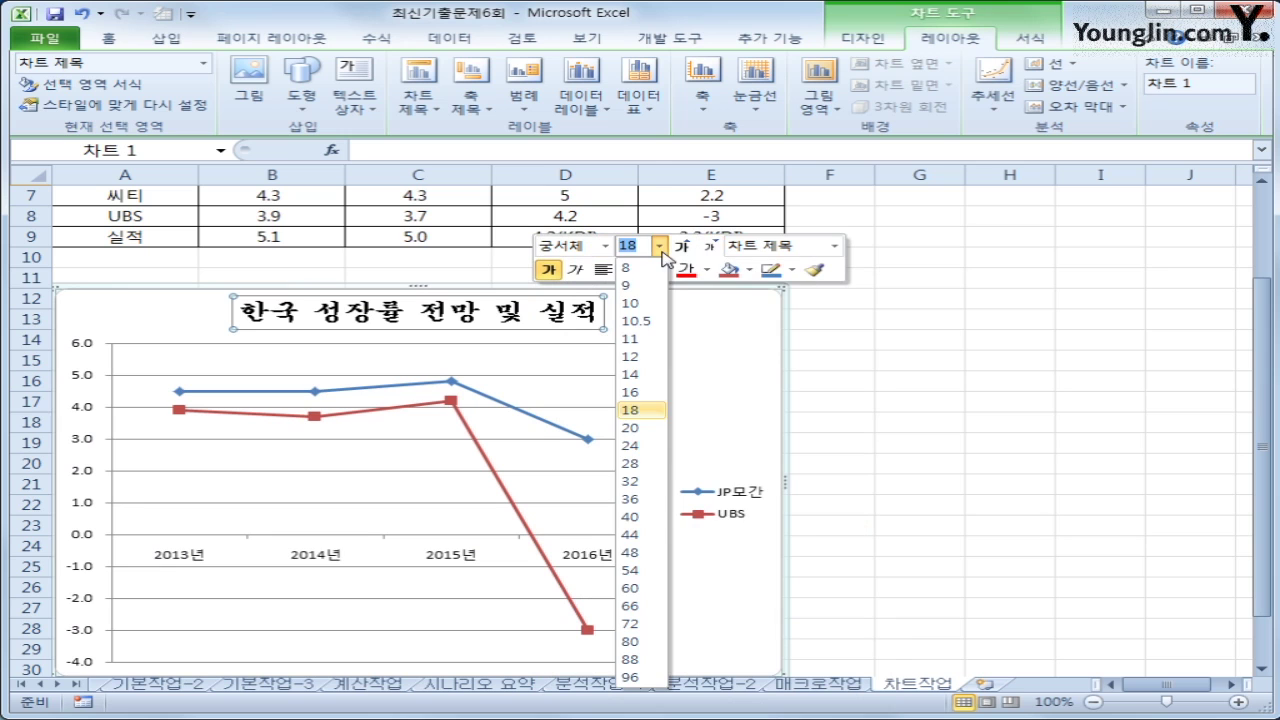
click(645, 359)
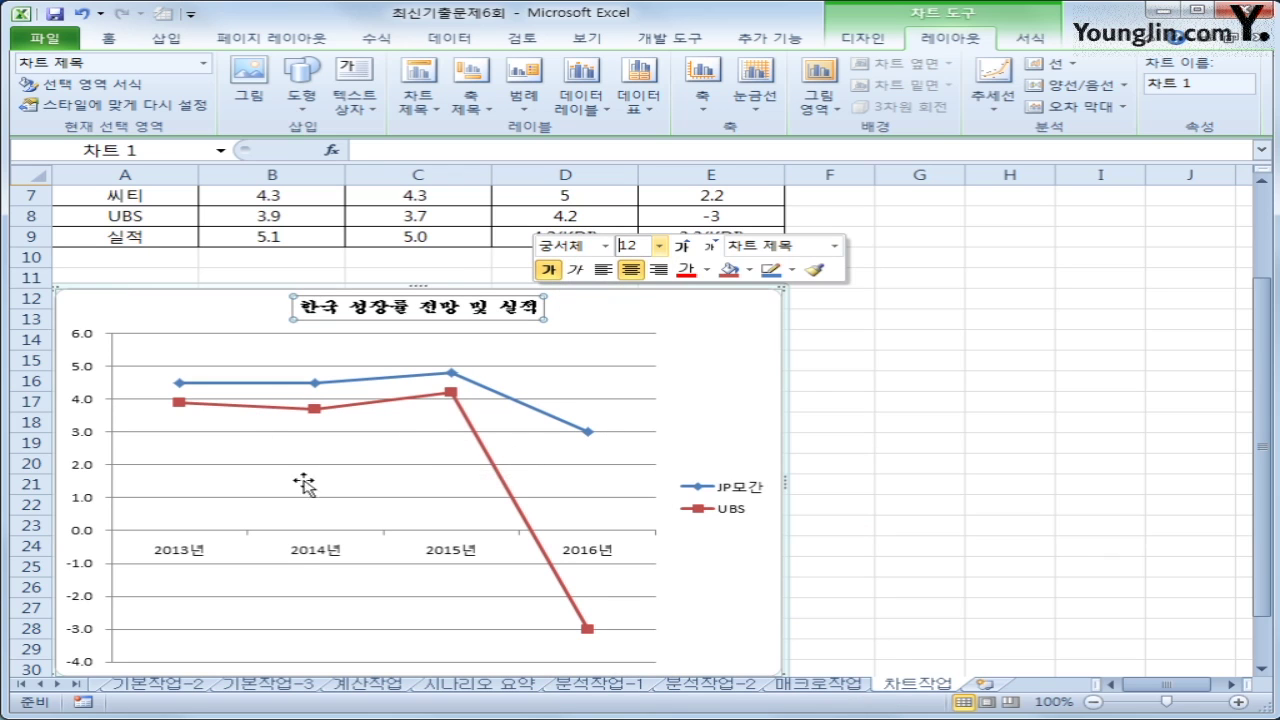
Step: Add a horizontally oriented title to the primary vertical axis with the text (단위 : %)
click(487, 102)
mouse_move(496, 138)
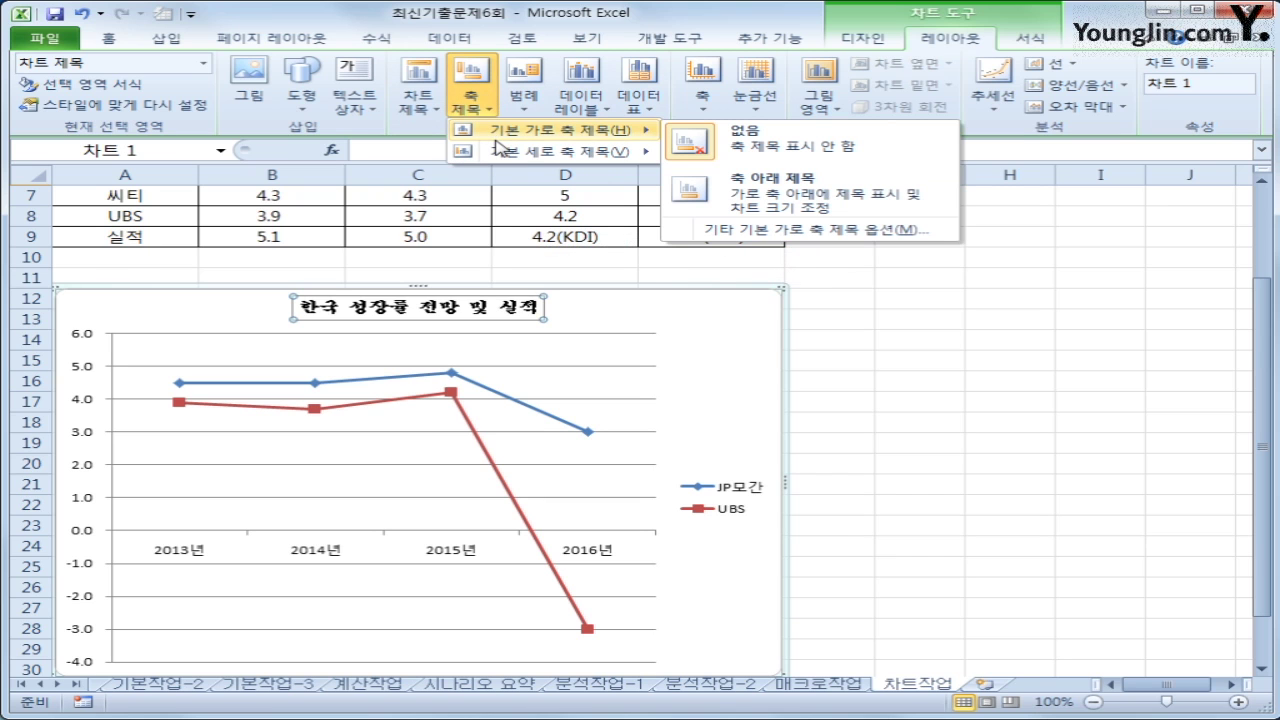
mouse_move(507, 166)
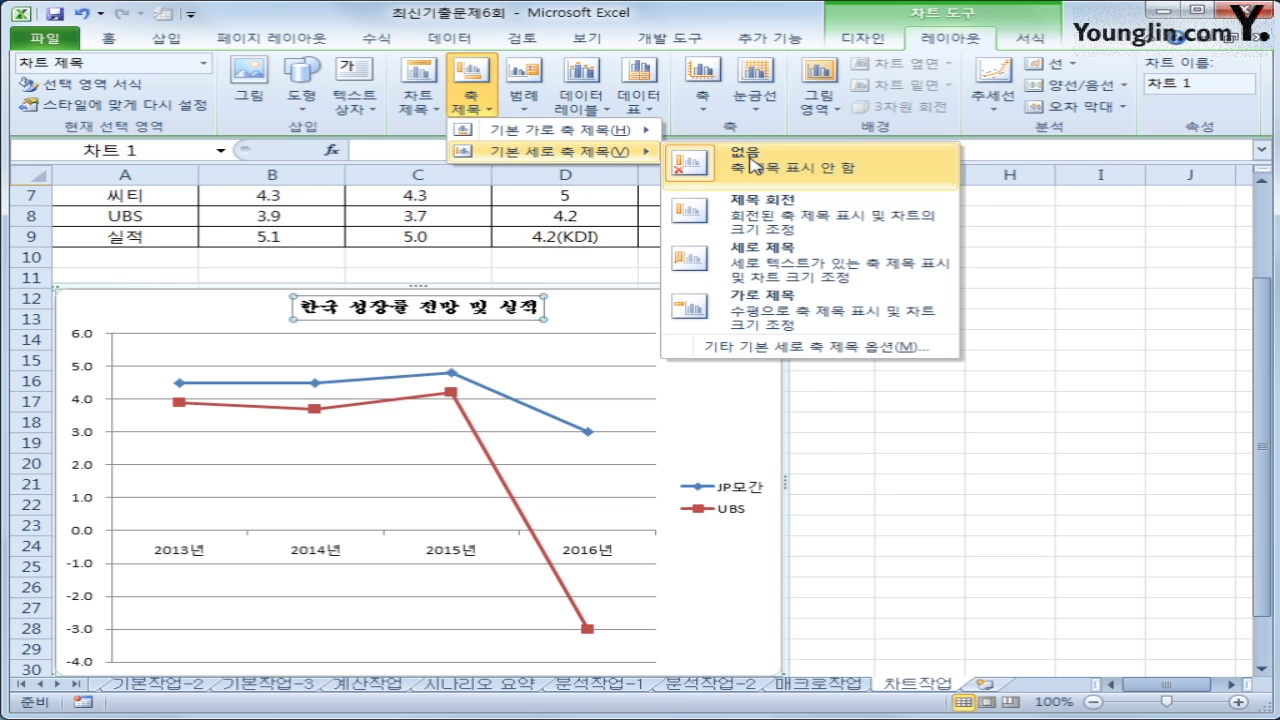
click(788, 300)
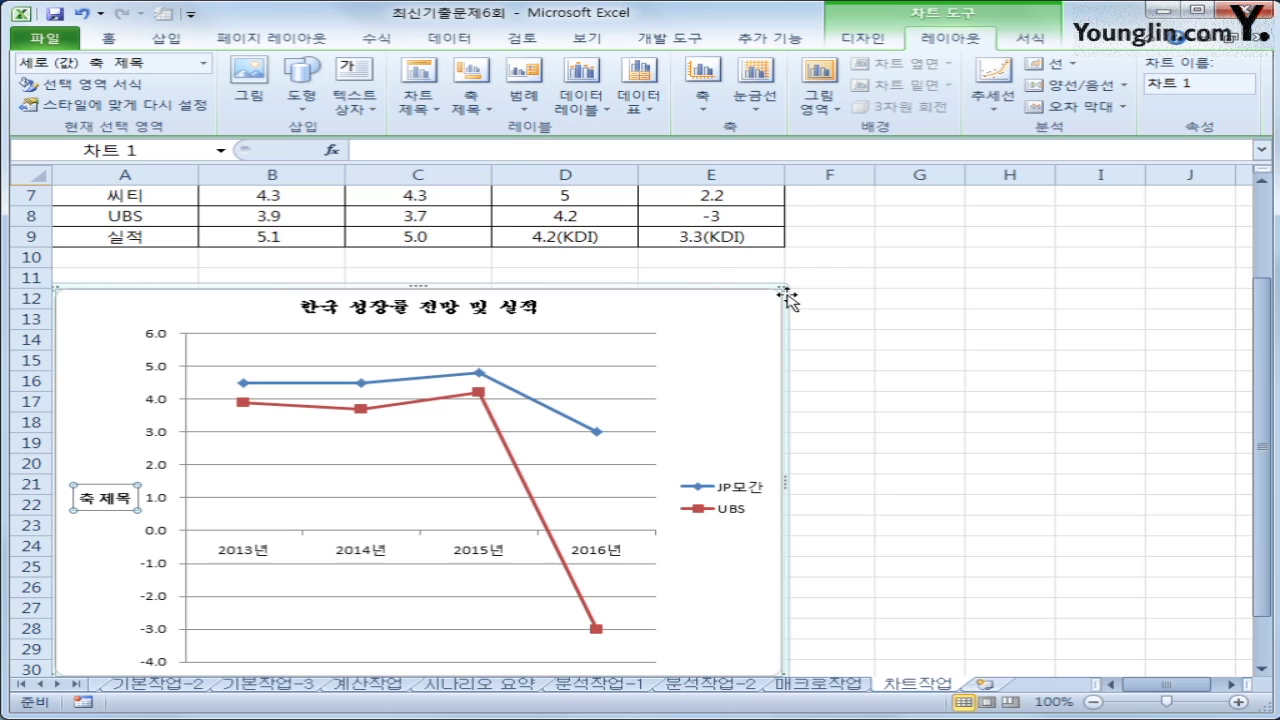
click(86, 497)
key(shift+End)
text(()
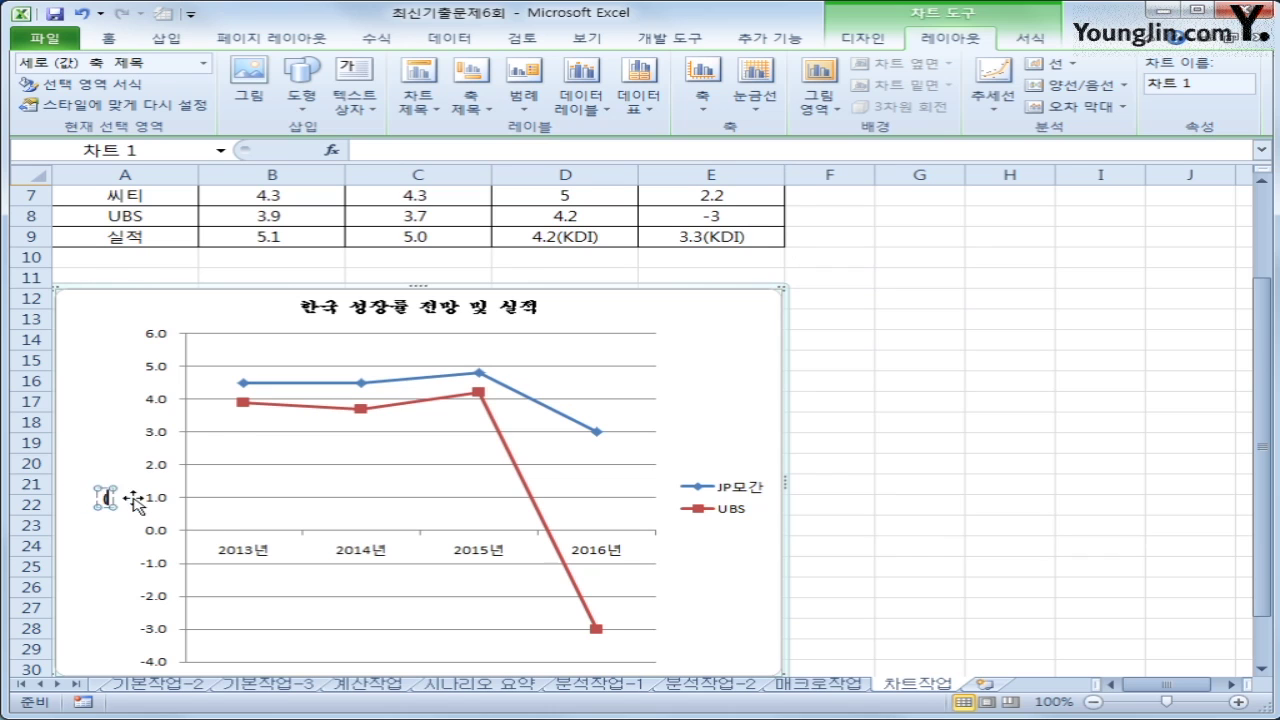
text(단위 : %)
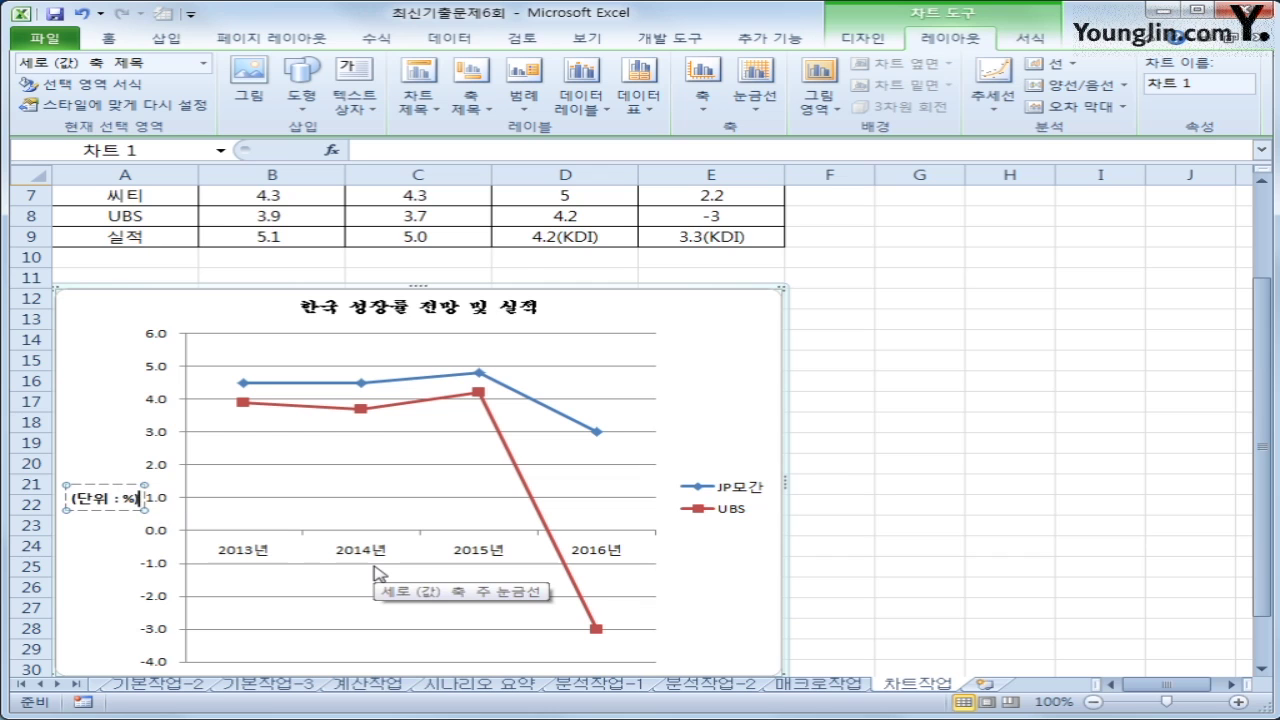
Step: Set the vertical value axis's major unit to a fixed 2, keeping the minimum and maximum automatic
click(152, 405)
key(Escape)
key(shift+F10)
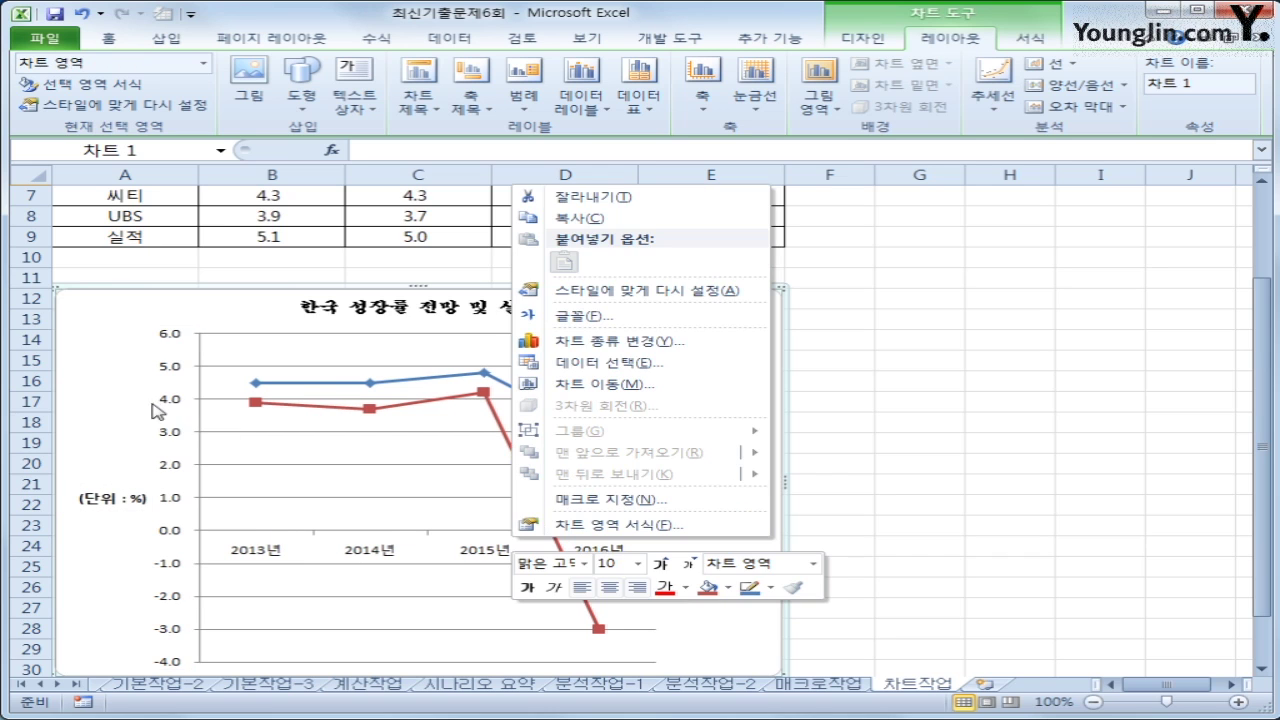
right_click(166, 366)
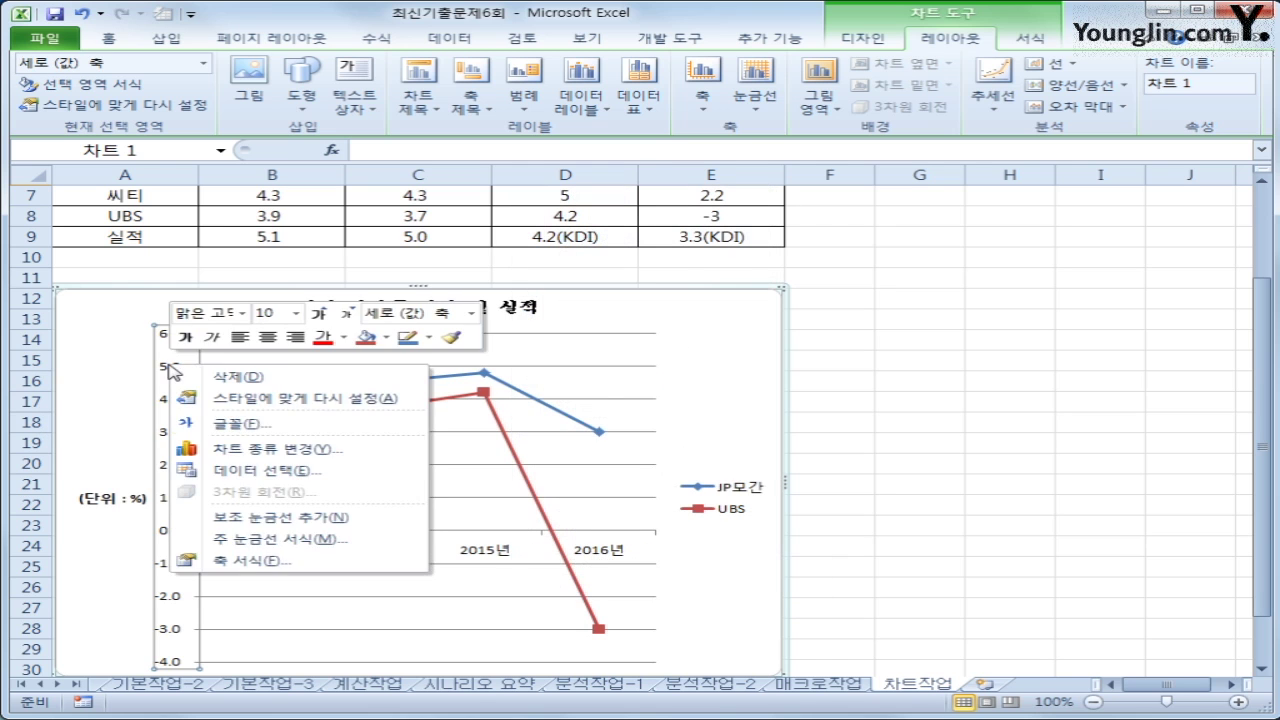
click(263, 561)
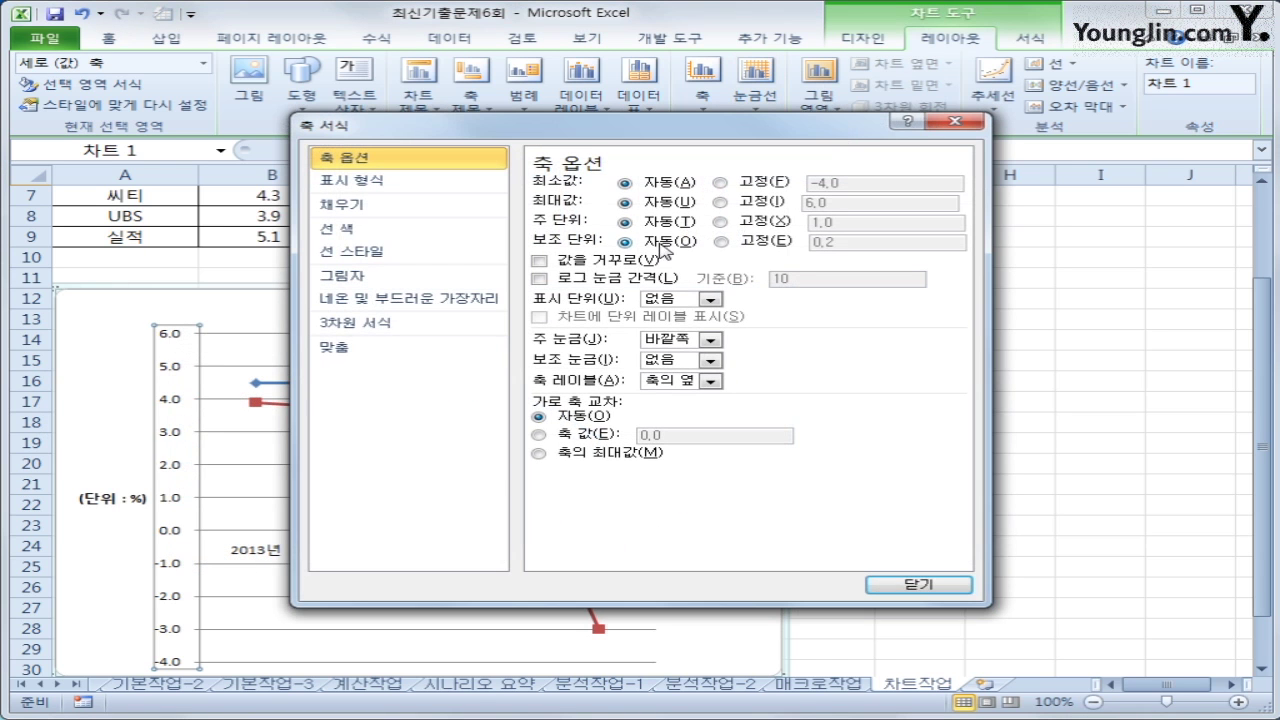
click(751, 229)
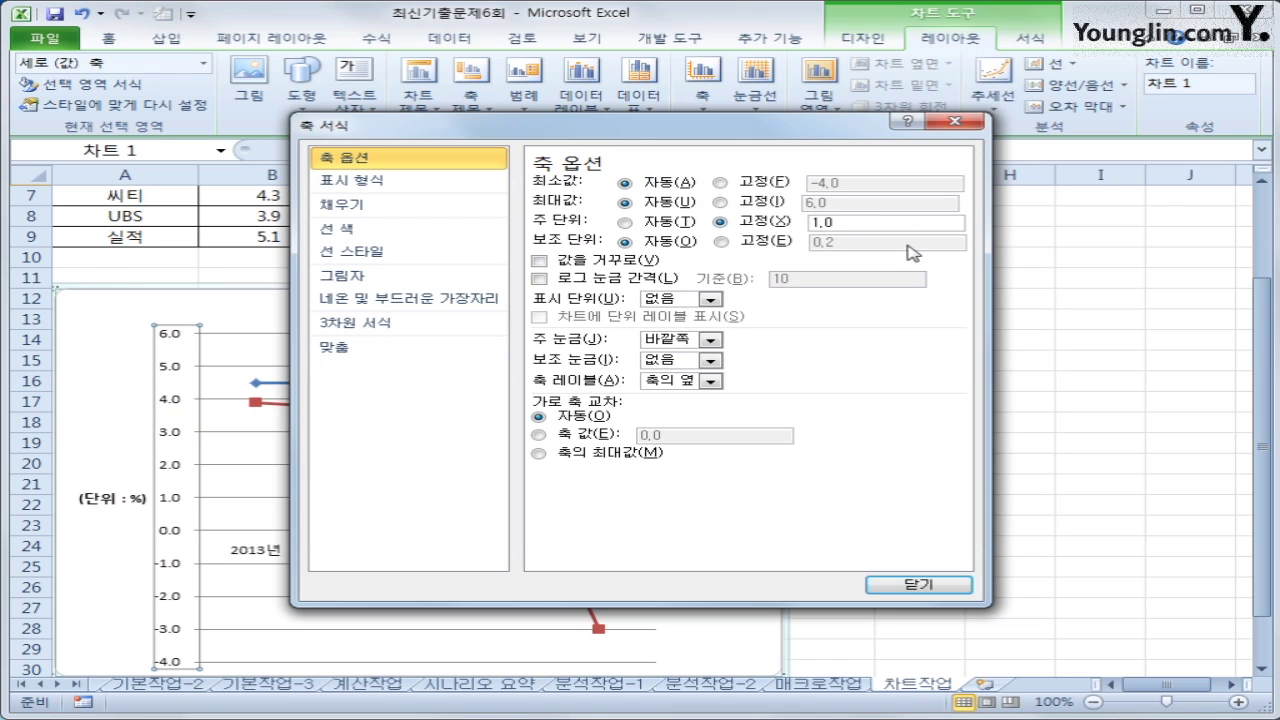
double_click(880, 223)
text(2)
click(792, 184)
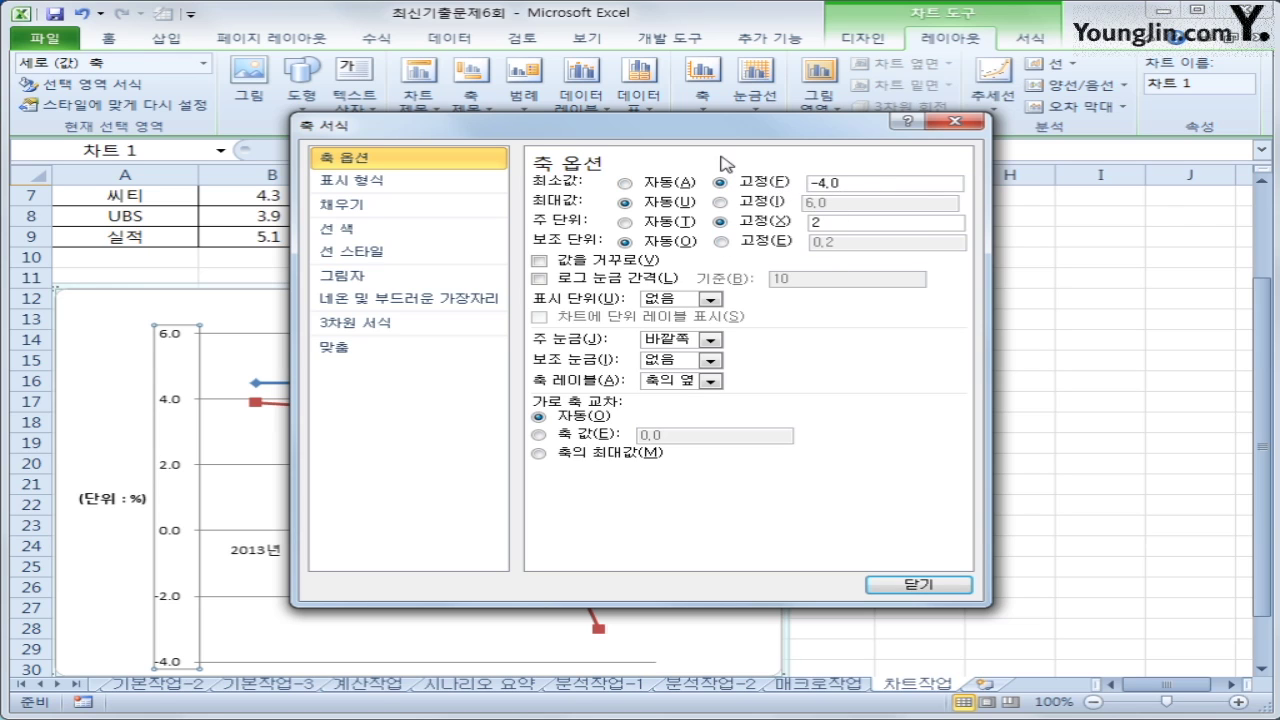
click(652, 184)
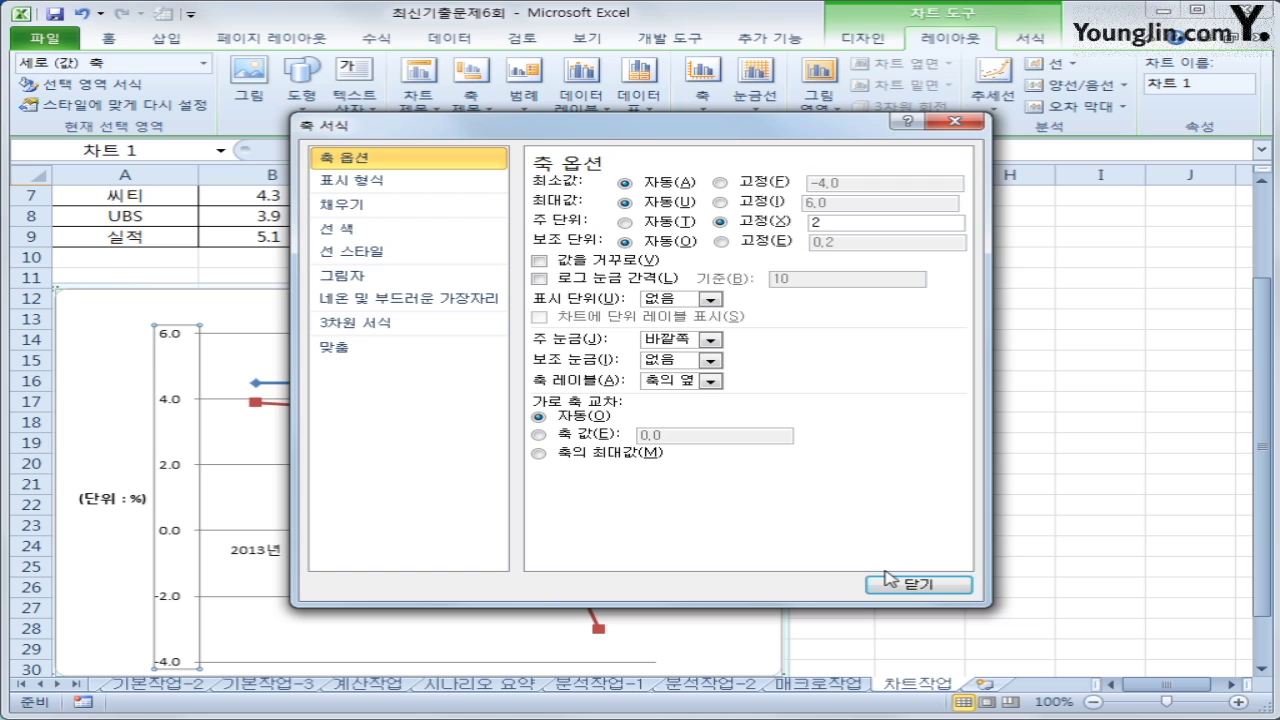
click(890, 582)
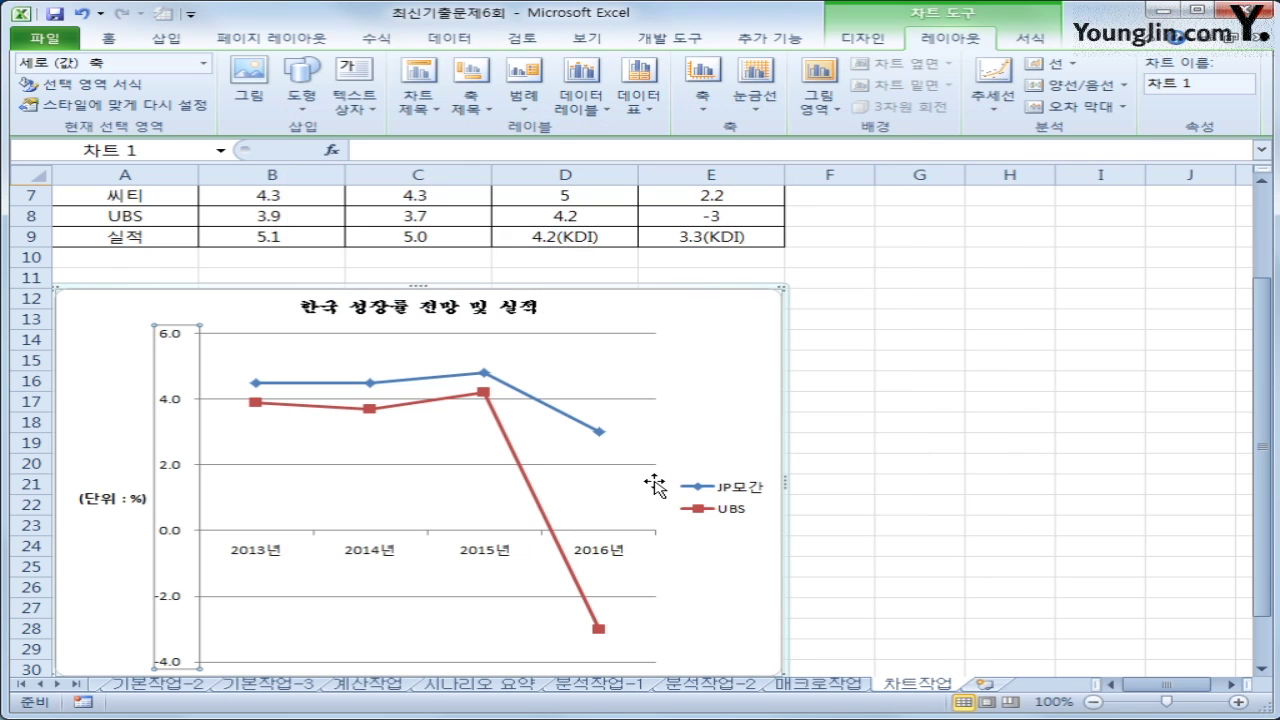
Step: Add data labels to the UBS series in the line chart
scroll(655, 484, down, 2)
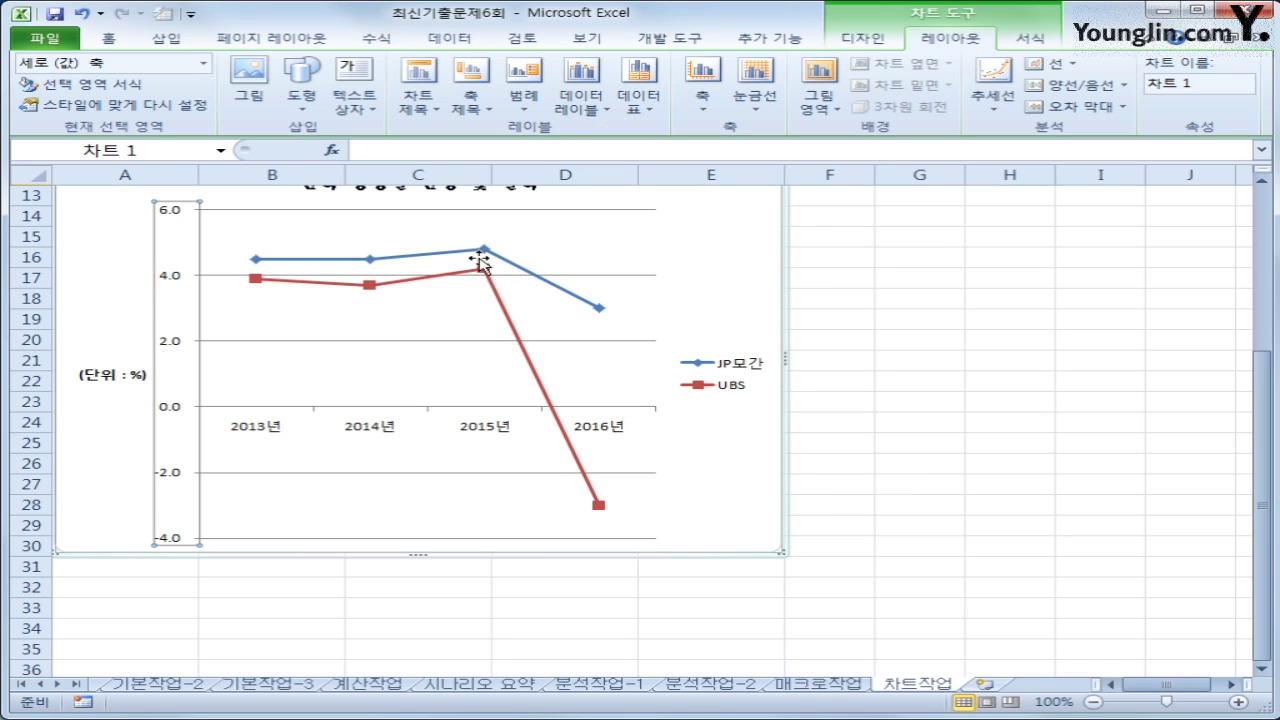
click(481, 266)
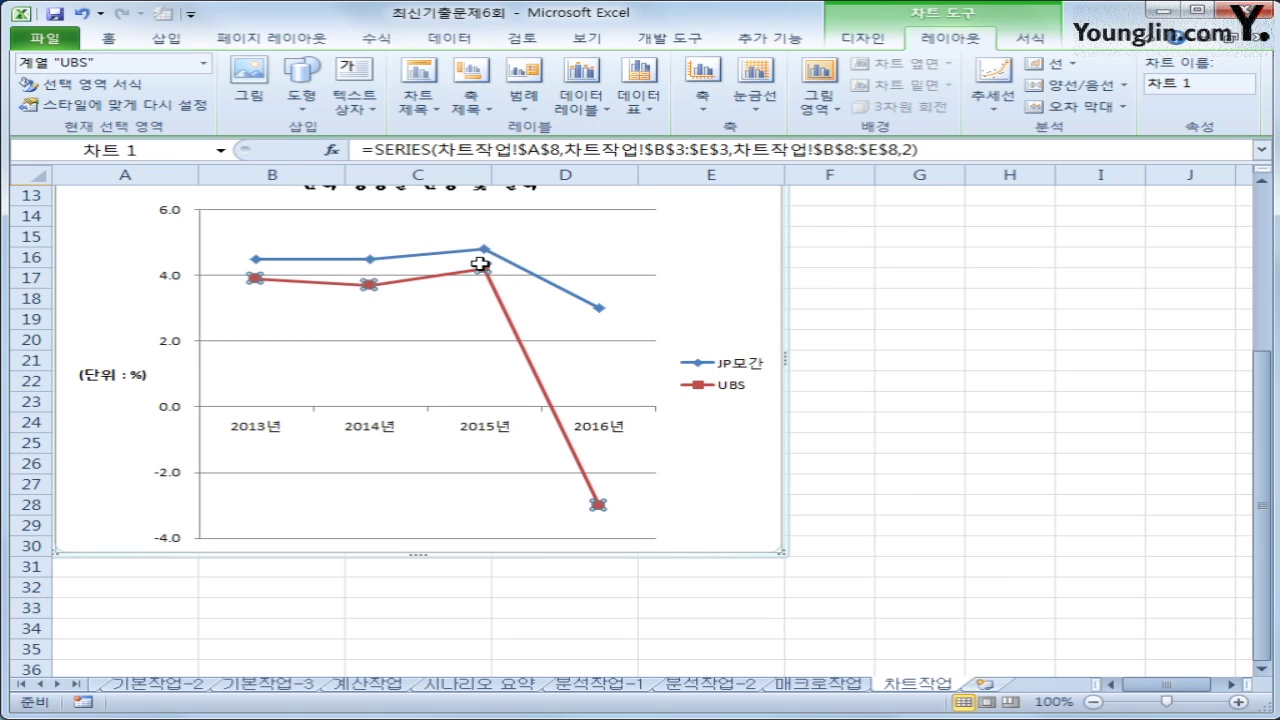
right_click(483, 270)
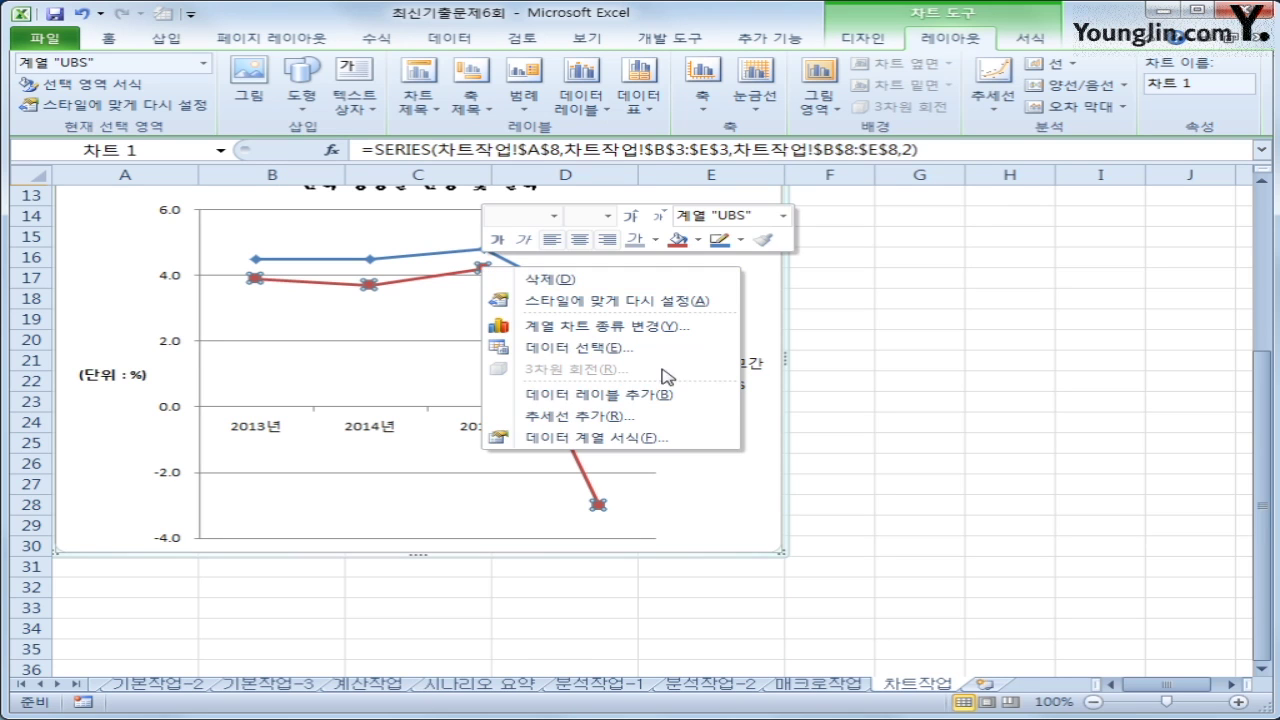
click(666, 396)
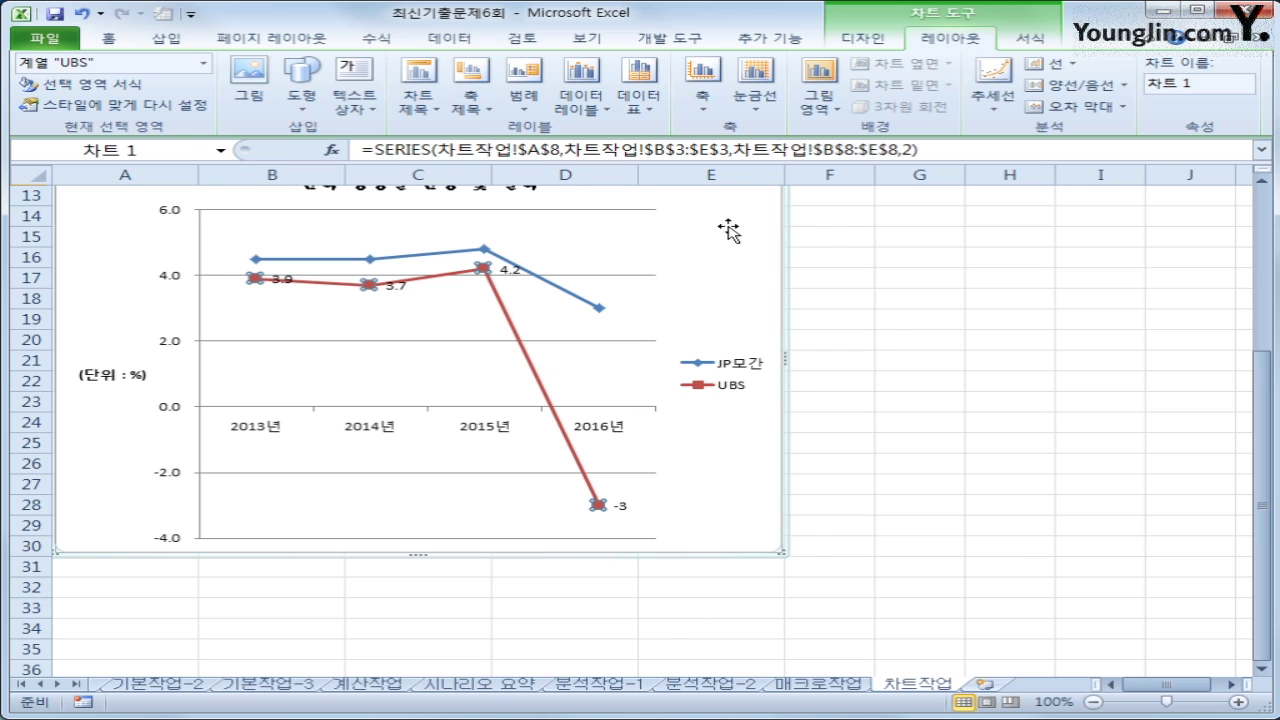
Step: Apply rounded corners to the chart area's border style and deselect the chart
right_click(768, 220)
click(836, 567)
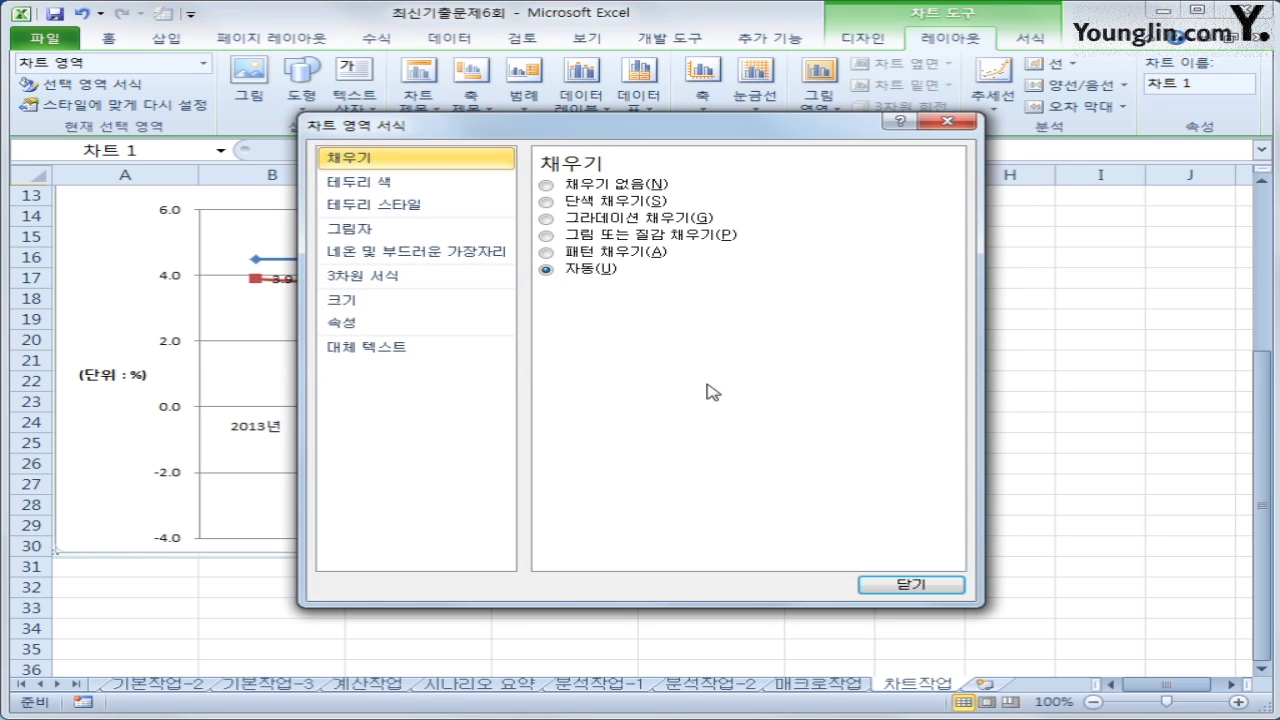
click(400, 205)
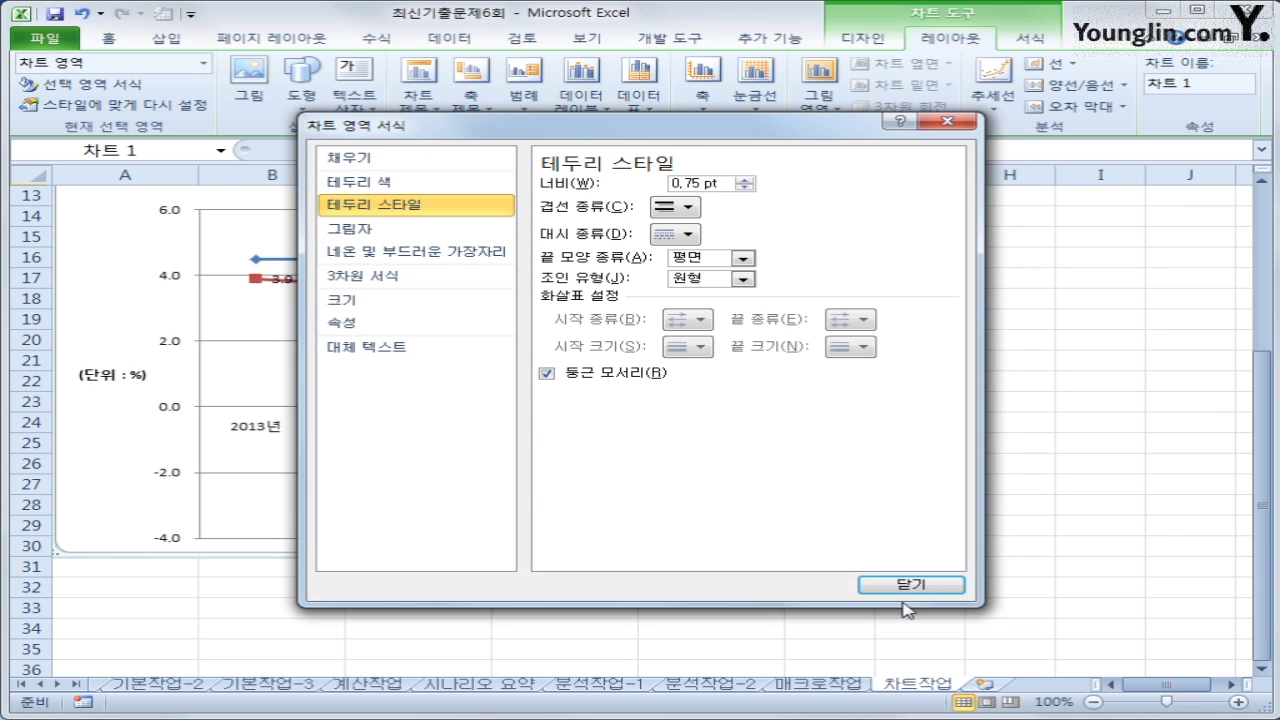
click(910, 585)
click(917, 581)
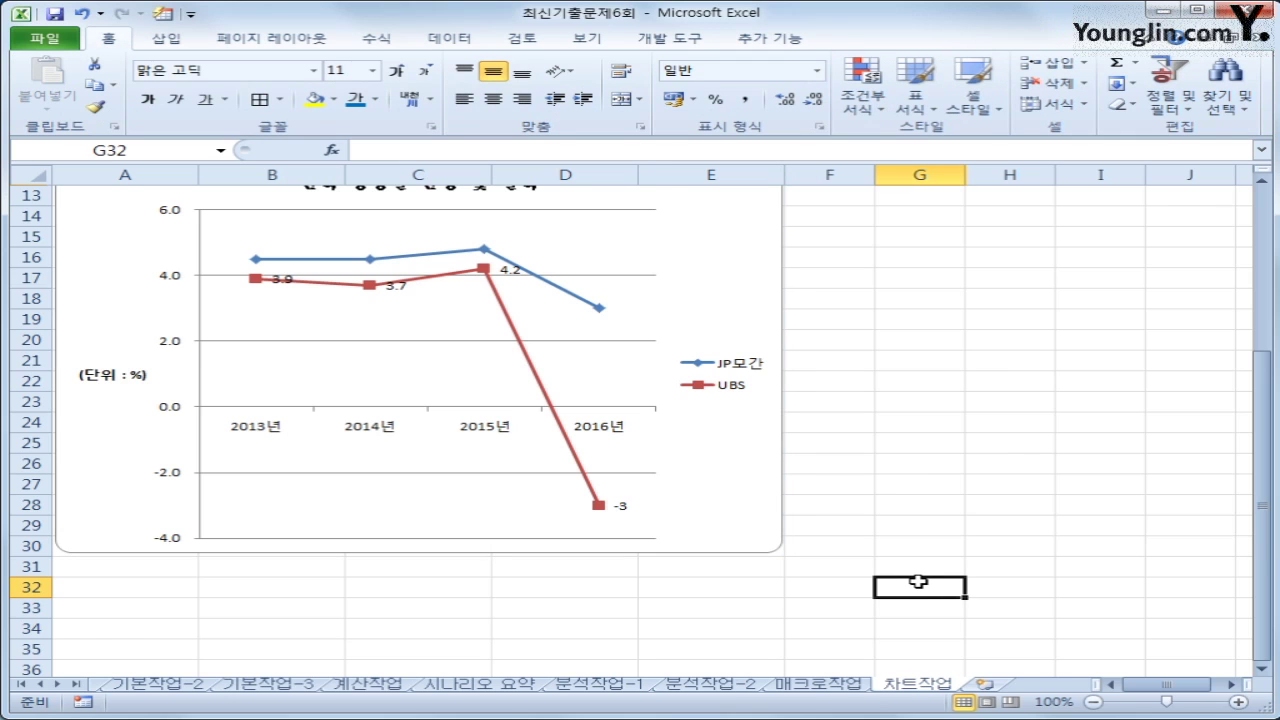
scroll(917, 581, up, 1)
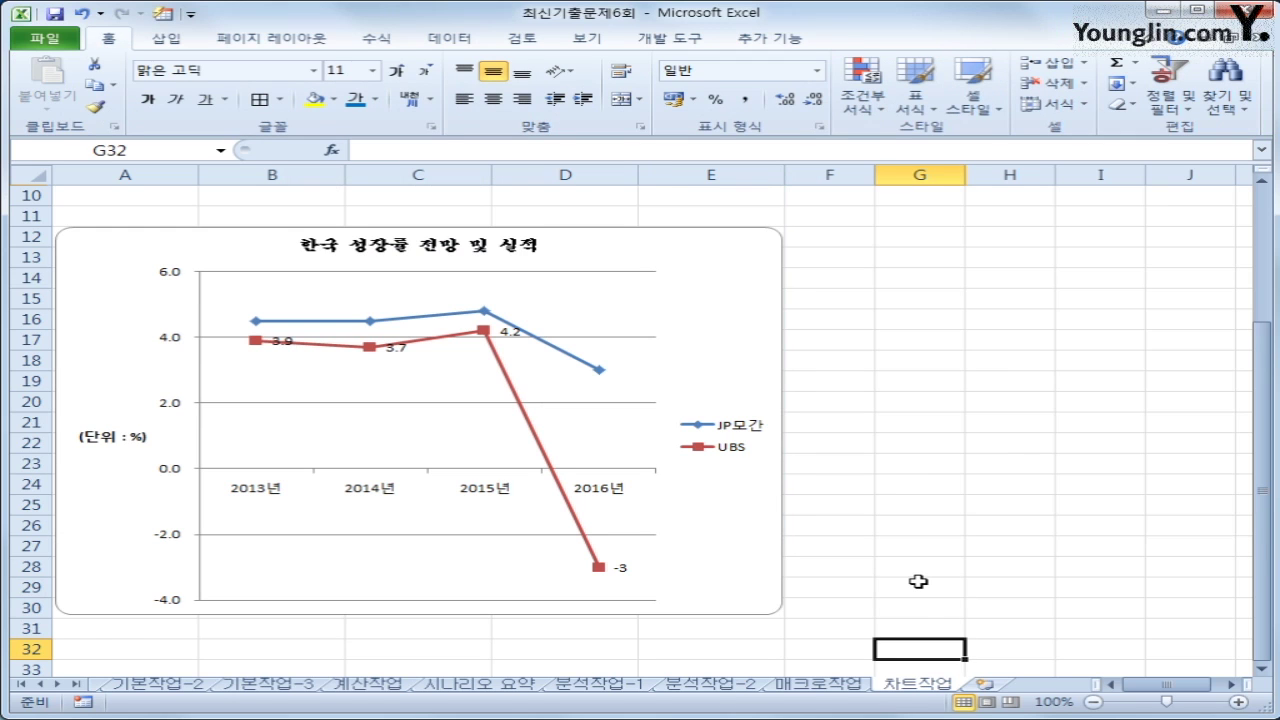